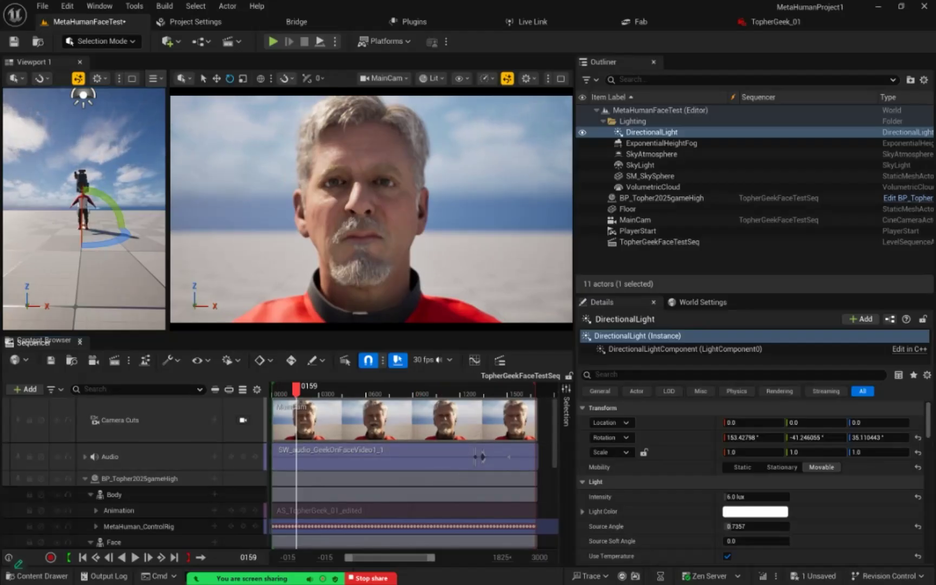
Scrub the TopherGeekFaceTestSeq timeline to frame 0398 to preview the face animation, keeping the editor window maximized
click(288, 389)
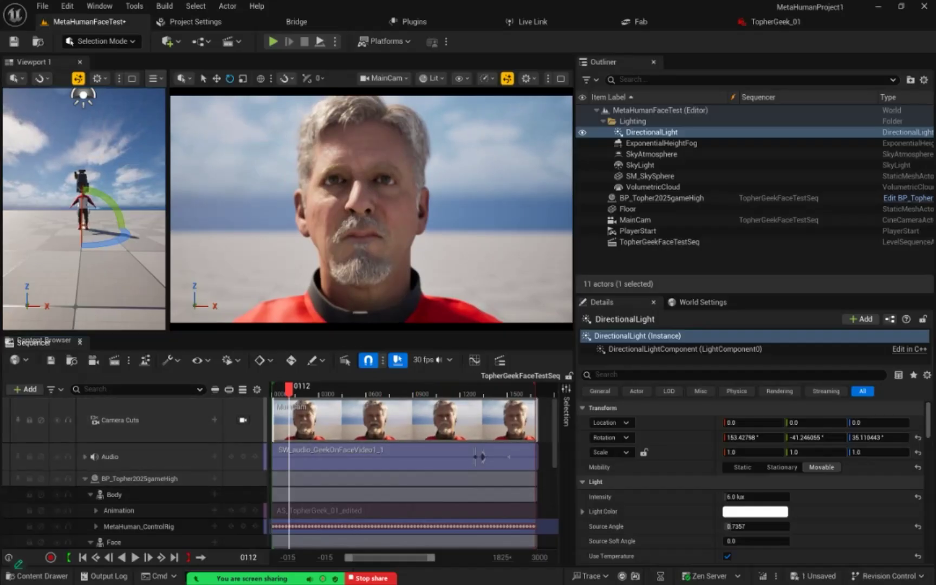
drag(111, 336, 110, 333)
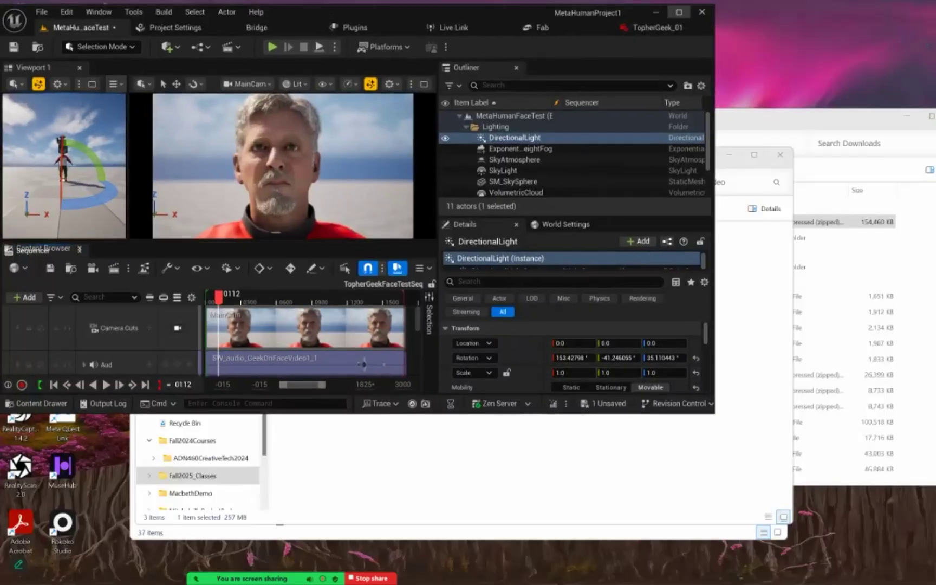
click(679, 12)
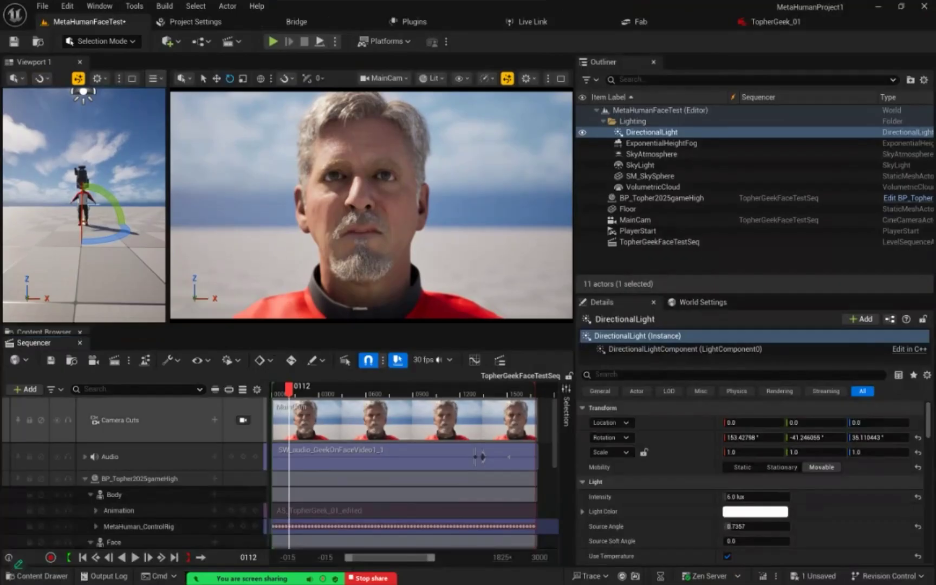
drag(289, 388, 333, 389)
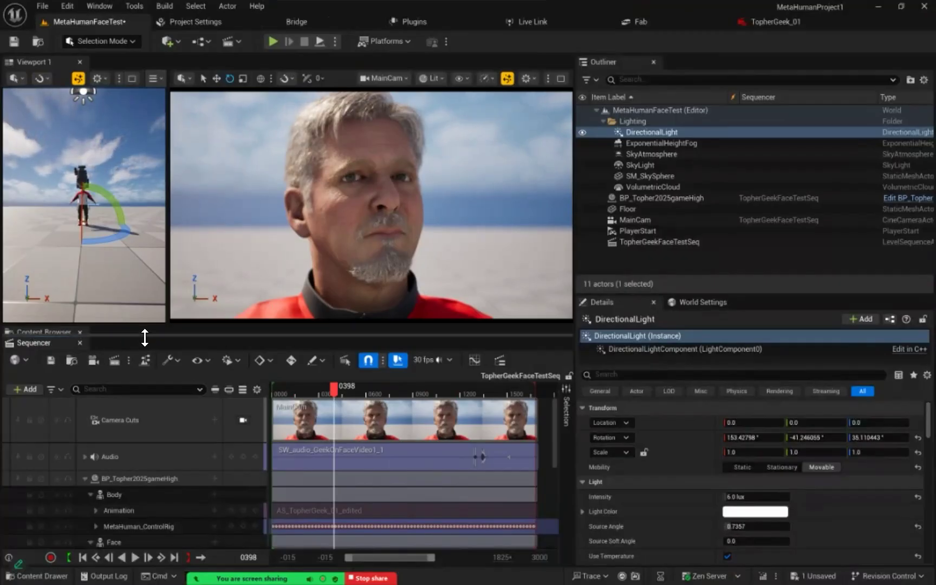
drag(145, 338, 144, 352)
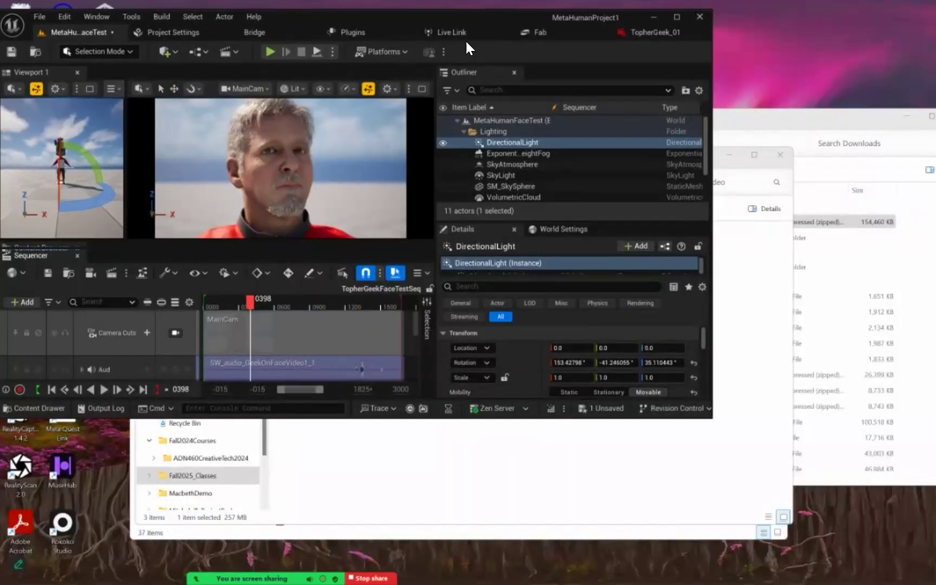
click(677, 17)
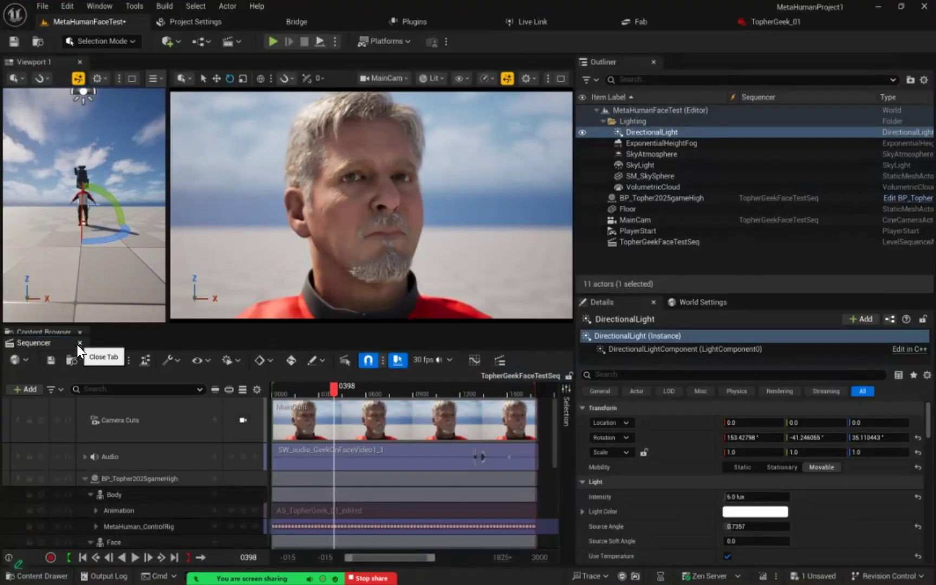
Detach the Sequencer, enlarge the Content Browser area, and dock the Sequencer as a tab beside the Content Browser
drag(35, 344, 224, 391)
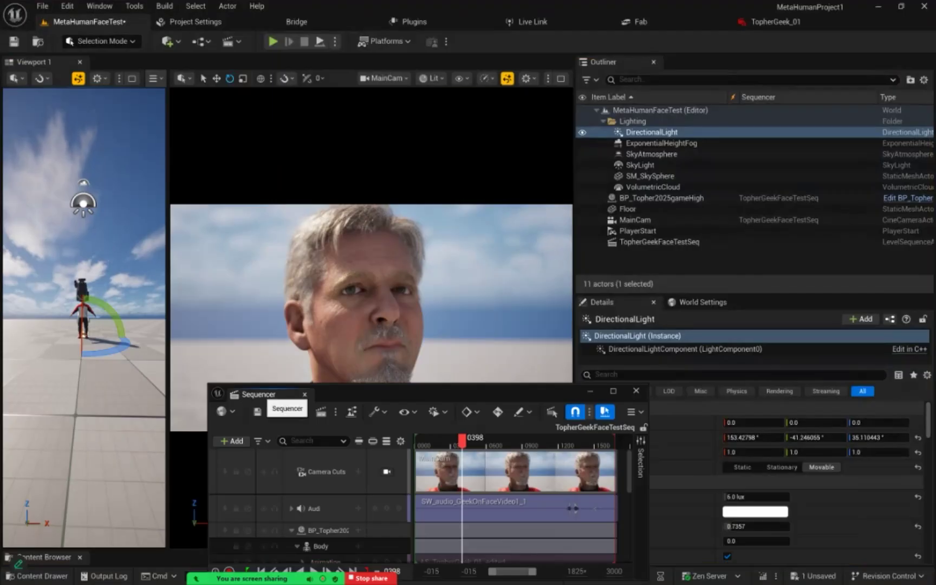
drag(255, 394, 431, 334)
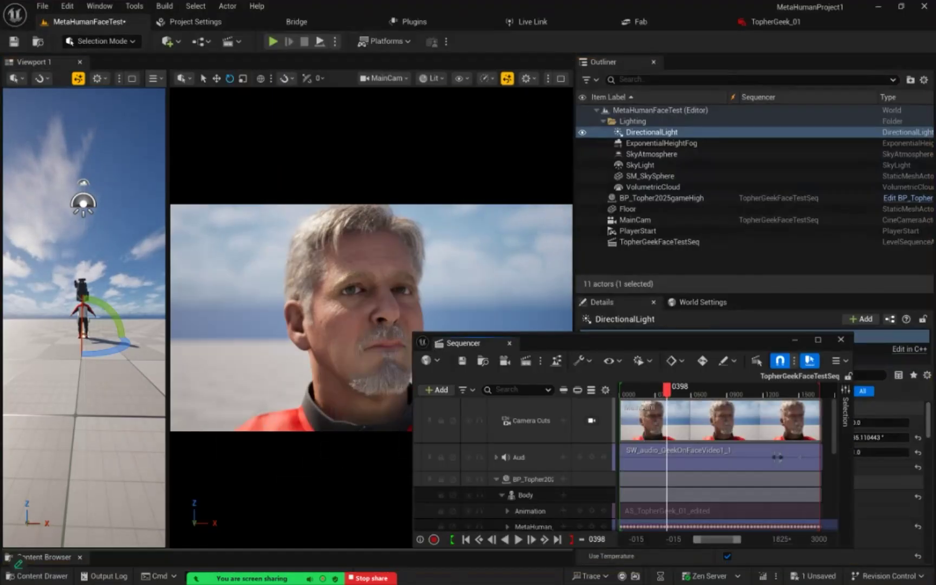
drag(100, 550, 96, 372)
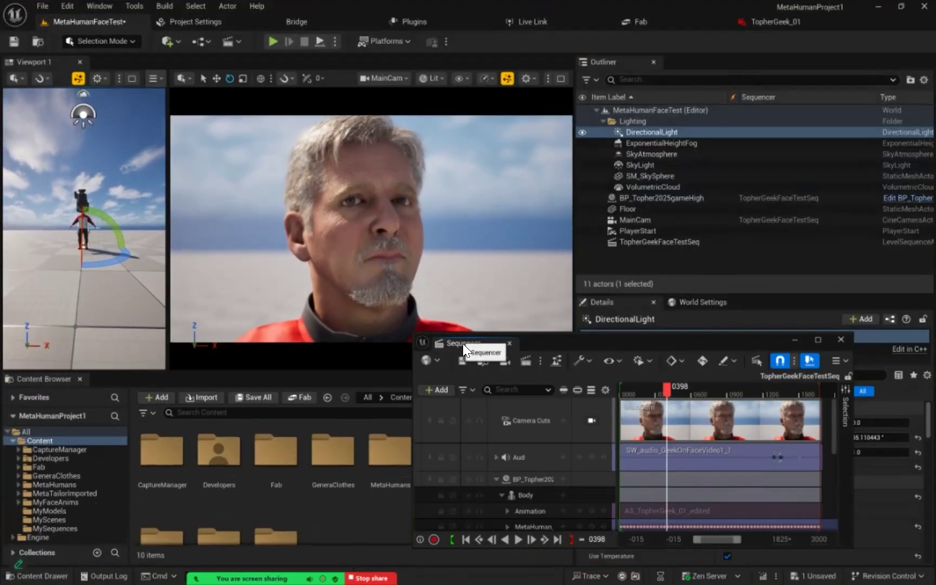
drag(458, 345, 163, 379)
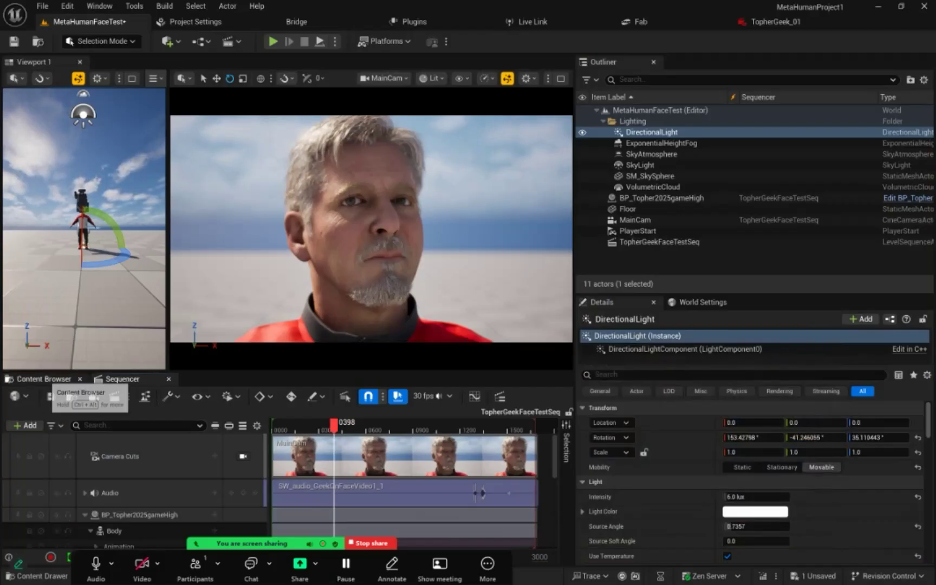
Alternate between the Content Browser and the Sequencer to view each in the shared dock area, ending on the Sequencer
click(45, 379)
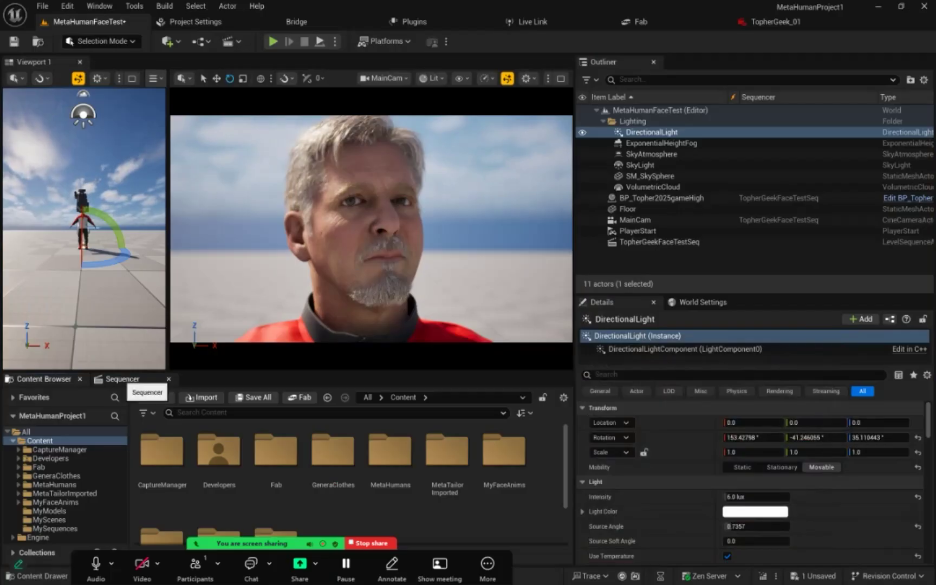
click(120, 379)
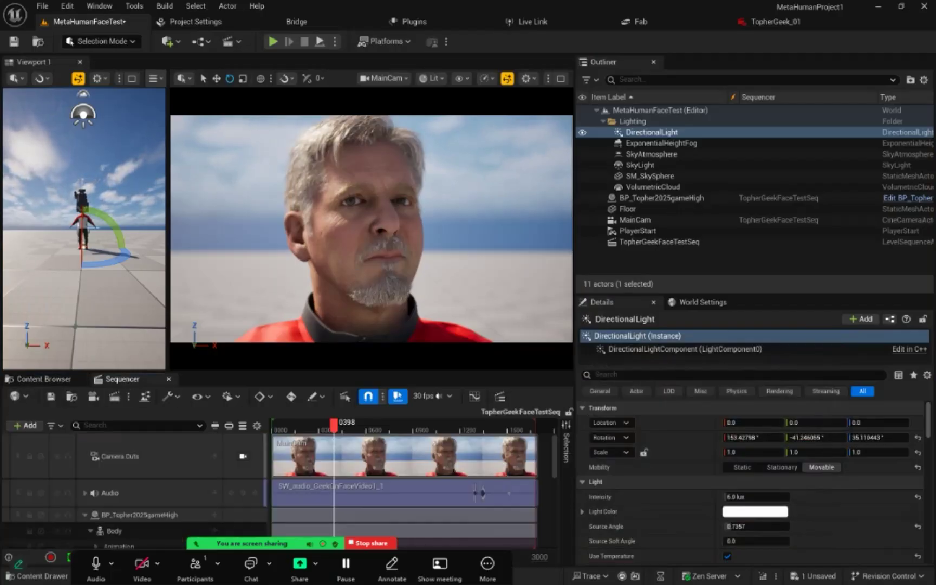
click(45, 379)
click(123, 379)
click(44, 380)
click(122, 379)
click(44, 379)
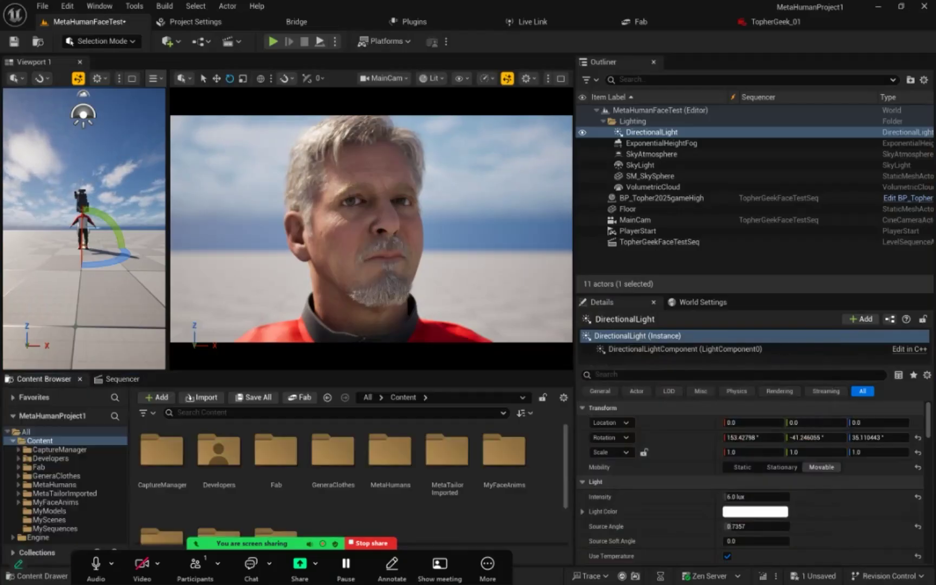
click(122, 379)
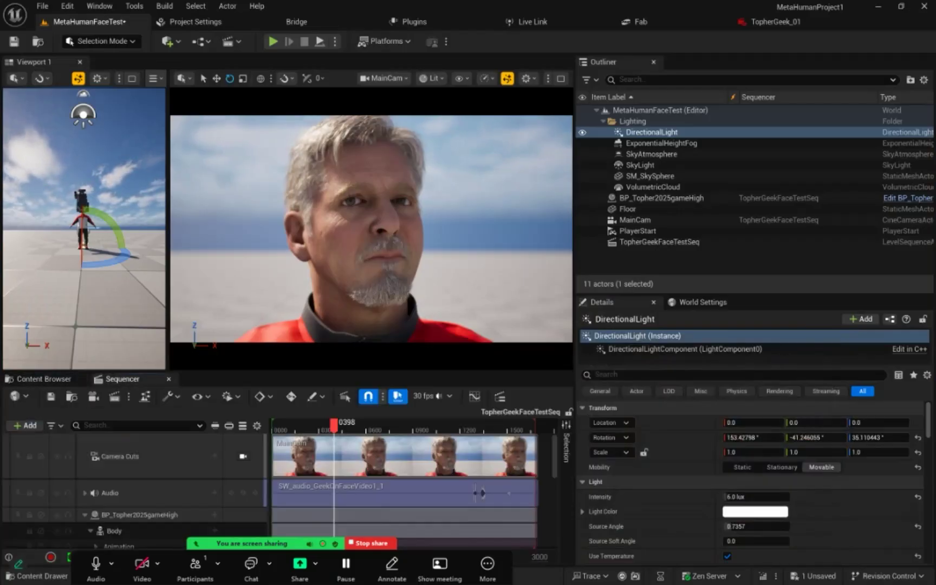
click(44, 379)
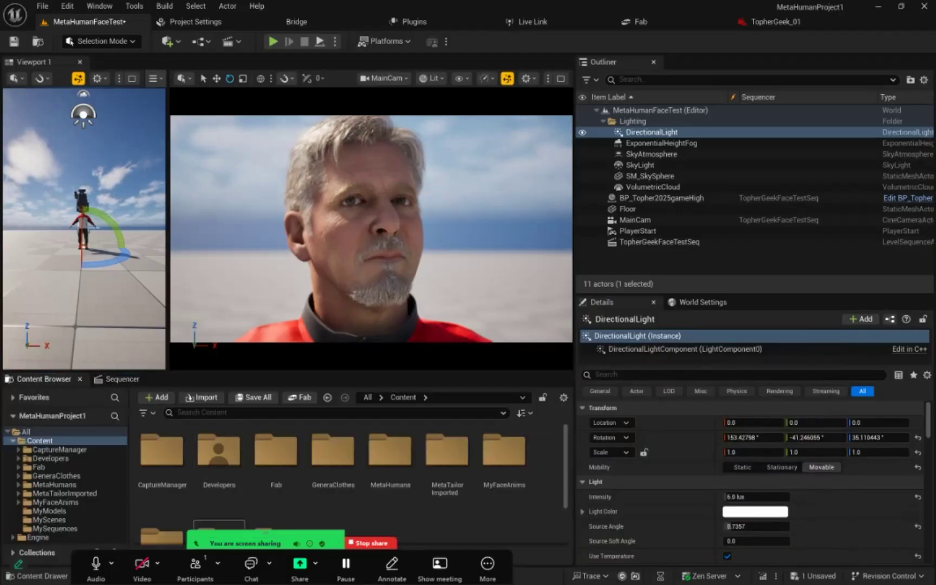
click(122, 379)
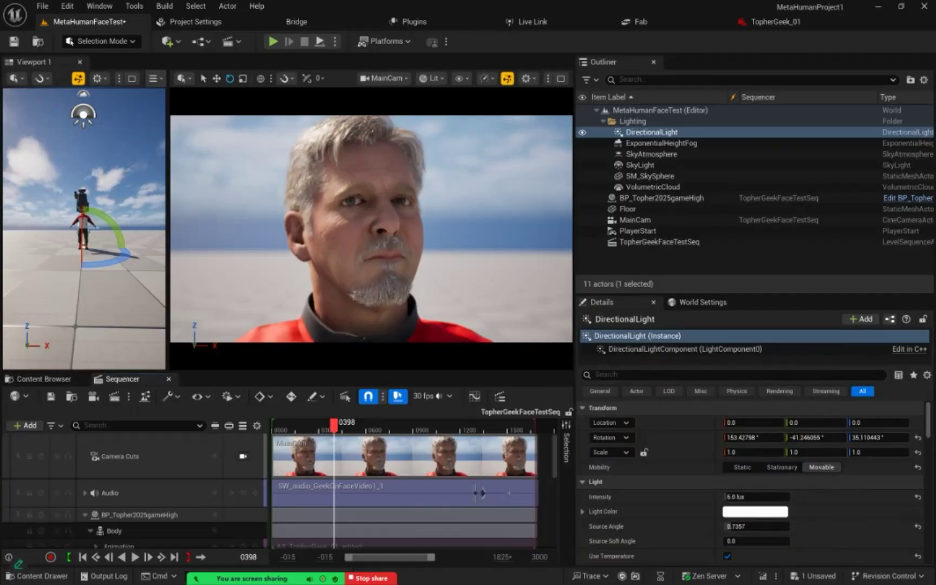
Close the Sequencer and move the Viewport 1 camera in close to the character's upper body
click(168, 379)
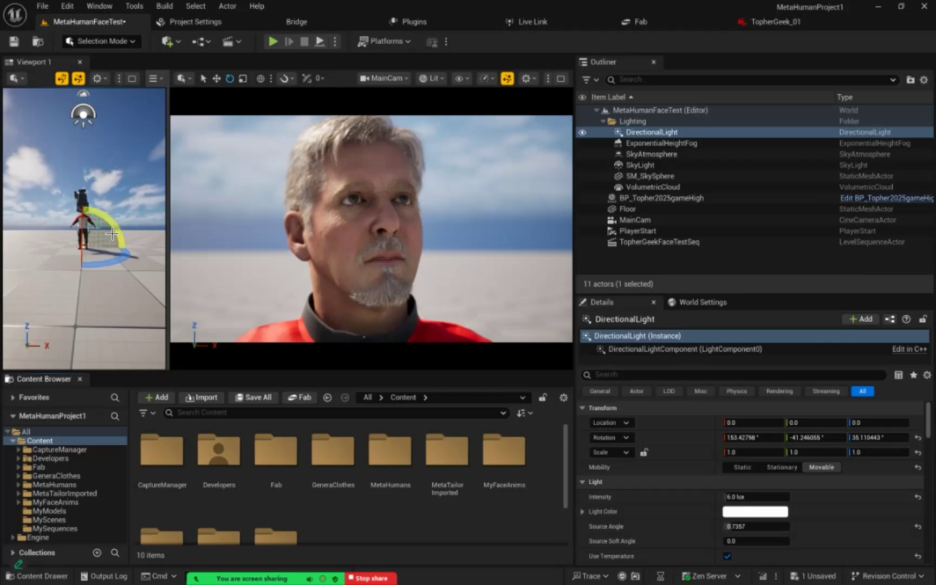
mouse_move(114, 229)
right_down()
mouse_move(105, 230)
mouse_move(113, 230)
right_up()
key(w)
key(w)
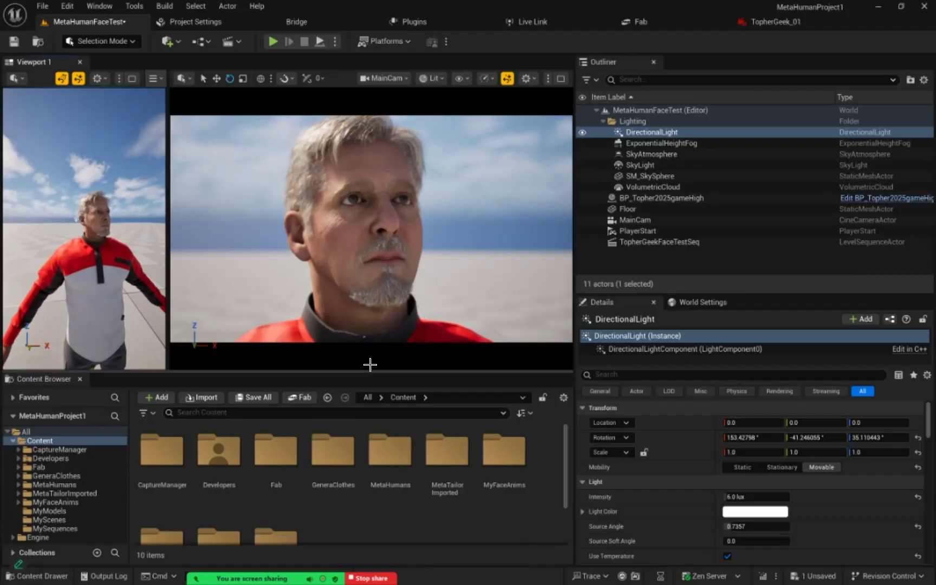
Enlarge the Content Browser and open the TopherGeekFaceTestSeq level sequence from the MySequences folder
drag(372, 371, 375, 318)
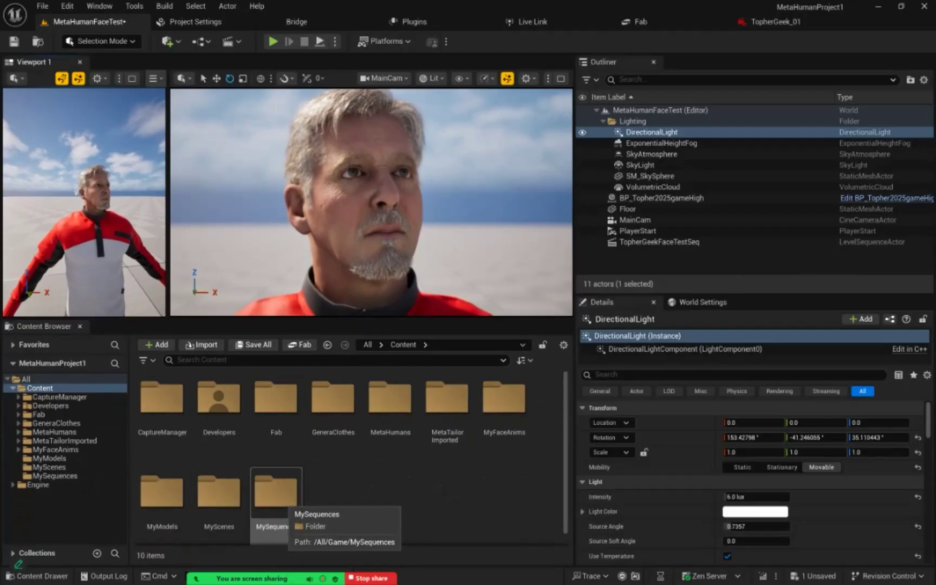
double_click(276, 493)
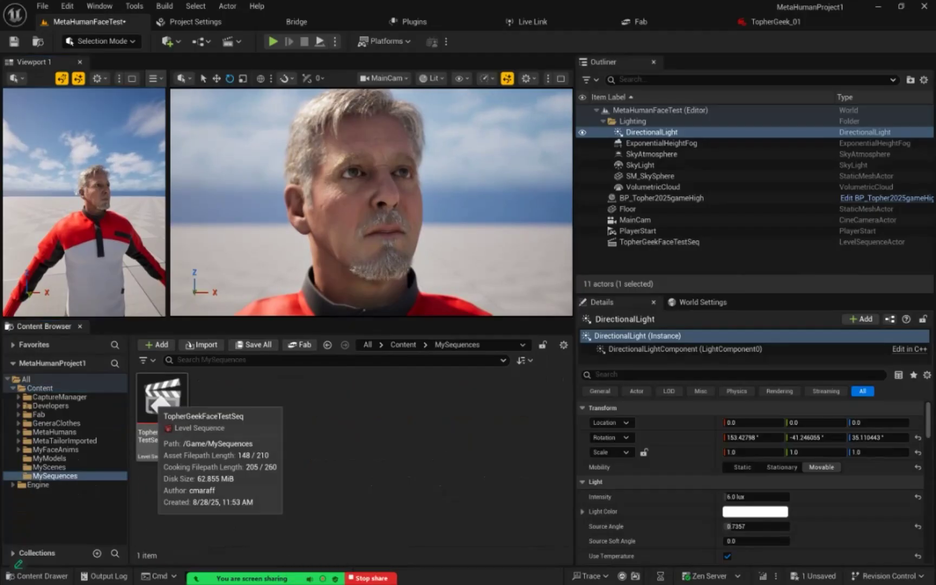
double_click(162, 401)
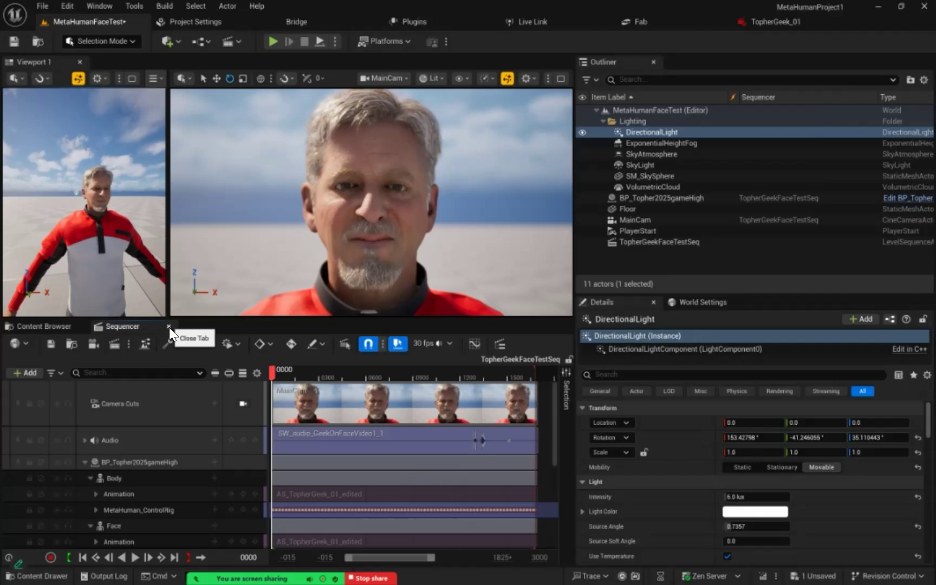
Extend the visible timeline range to frame 3000 while scrubbing the sequence, and return the playhead to frame 0000
drag(276, 374, 548, 370)
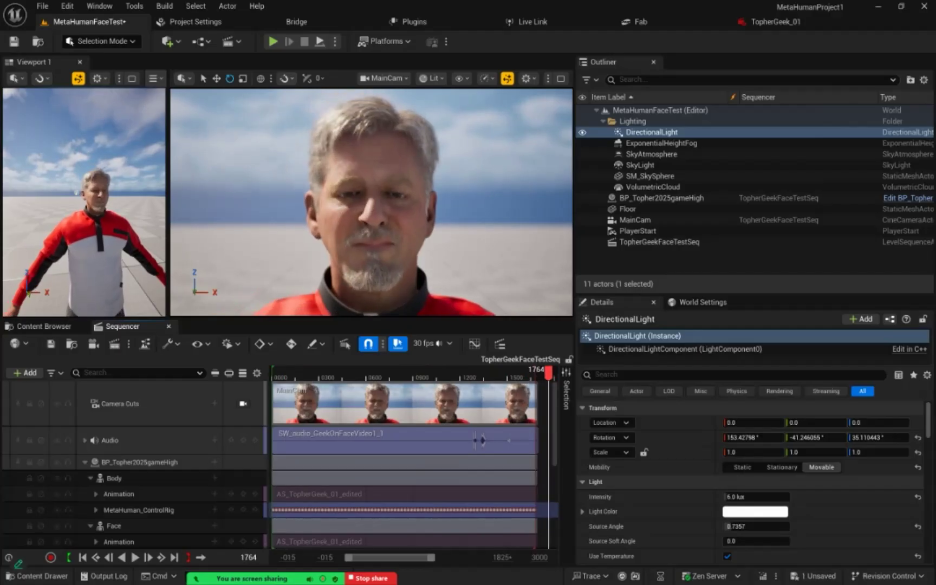
drag(431, 558, 479, 557)
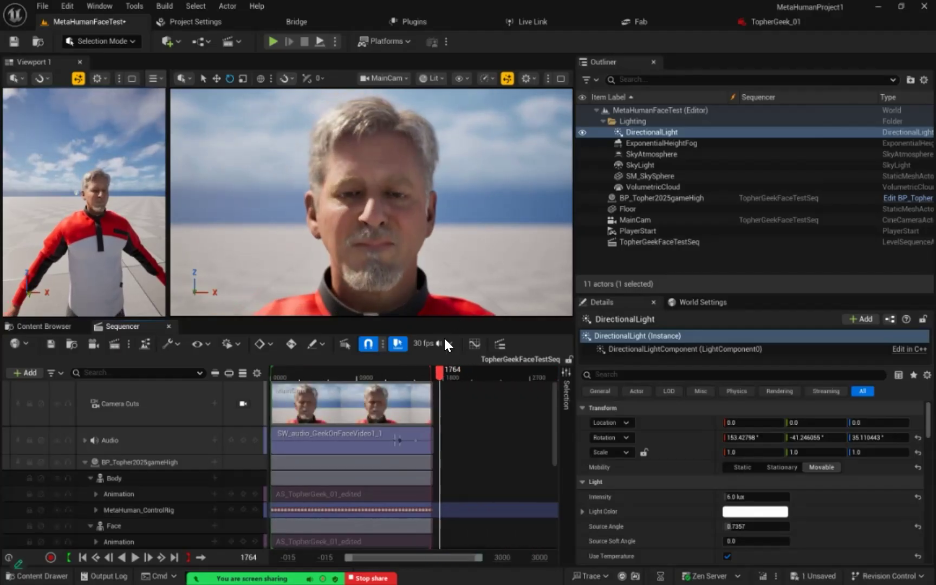
drag(445, 370, 316, 367)
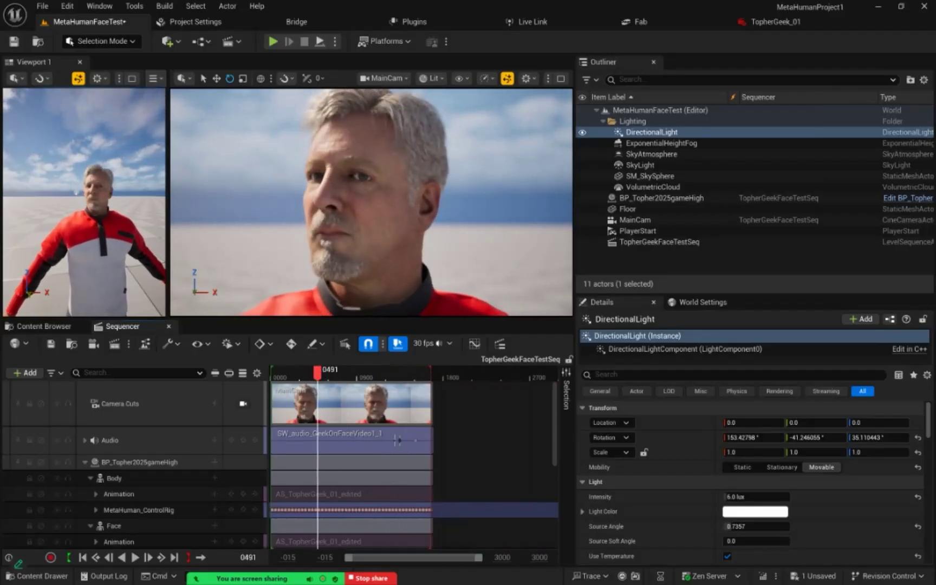
click(82, 557)
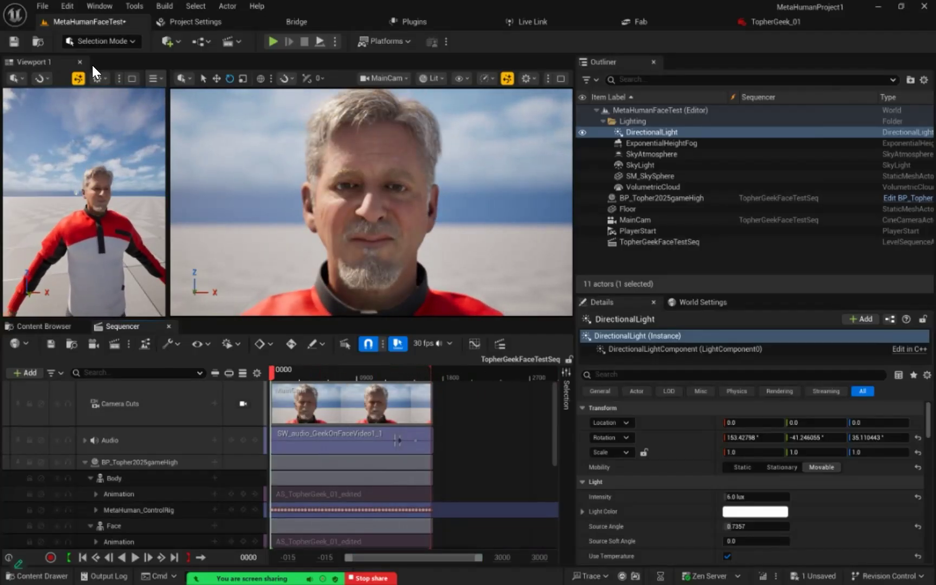
Close the Sequencer and choose MainCam as the main viewport's camera view
click(169, 326)
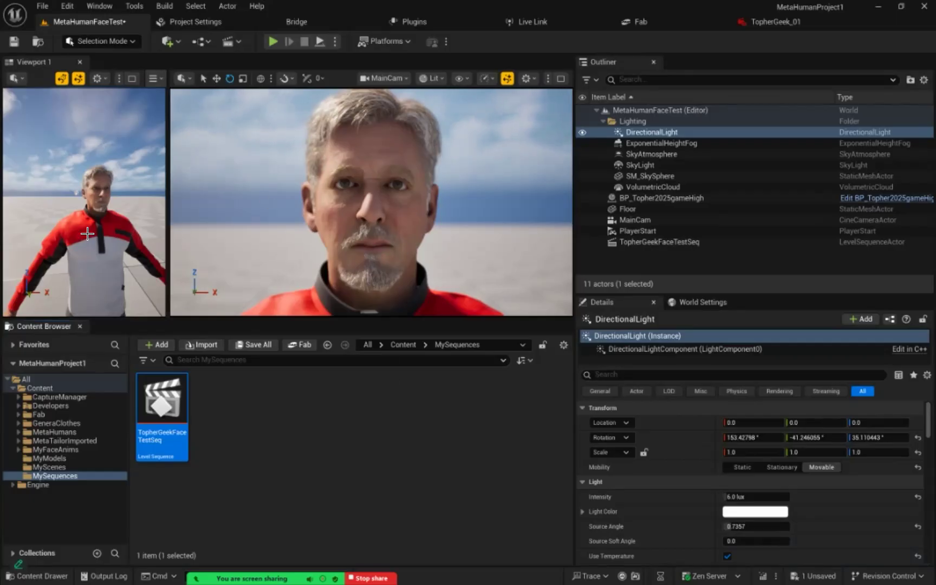
click(406, 76)
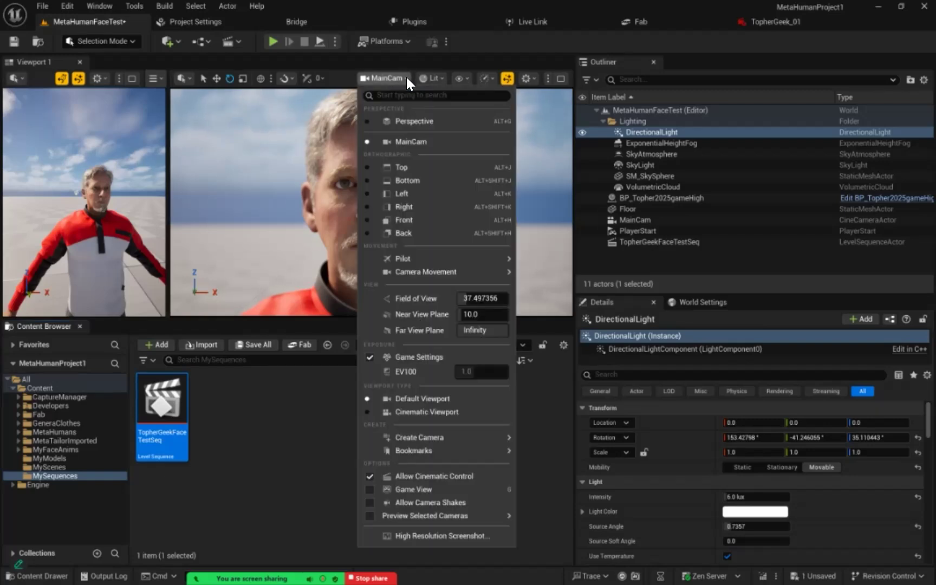
click(405, 142)
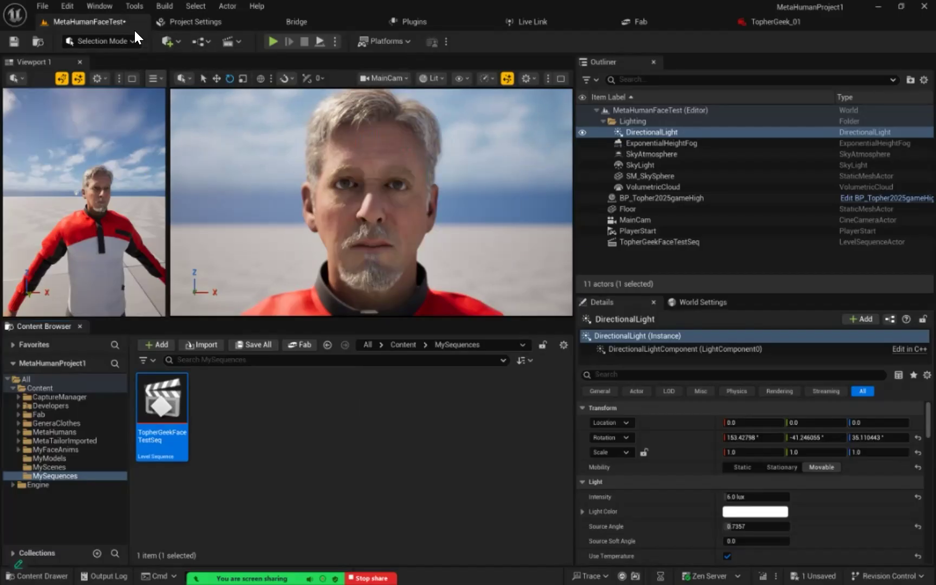
Save all unsaved levels and assets in the project
click(44, 6)
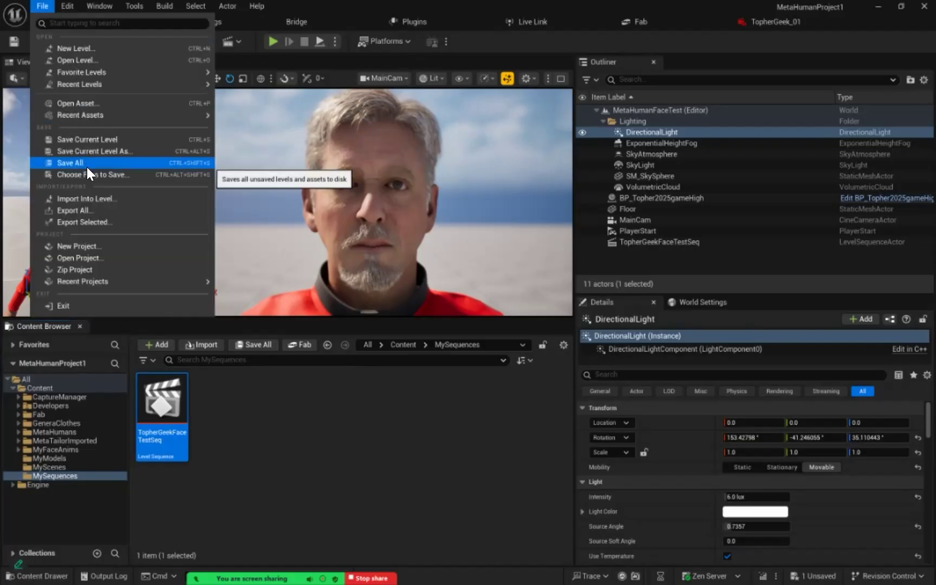
click(87, 165)
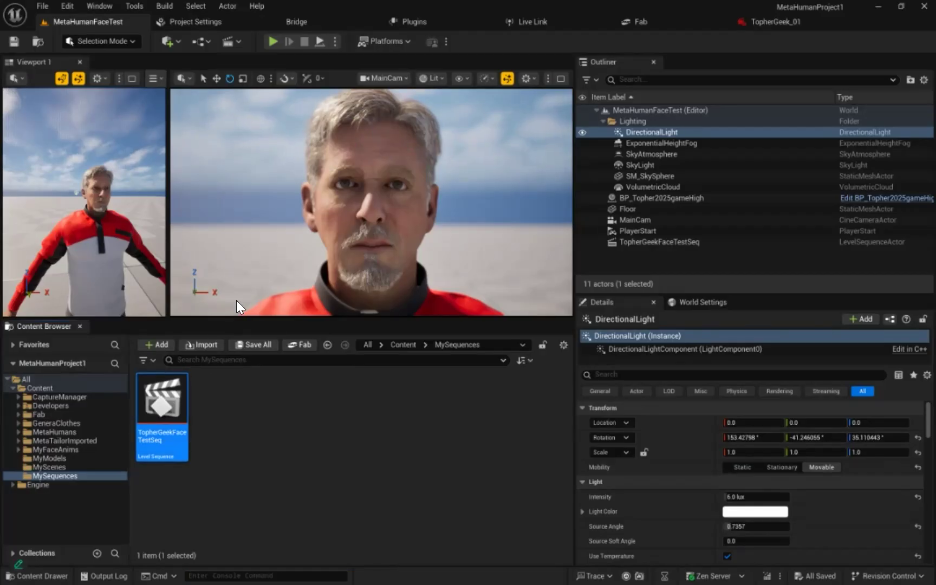
Look up the MetaHuman plugins by searching the plugin list for "Metah", and clear the search
click(68, 6)
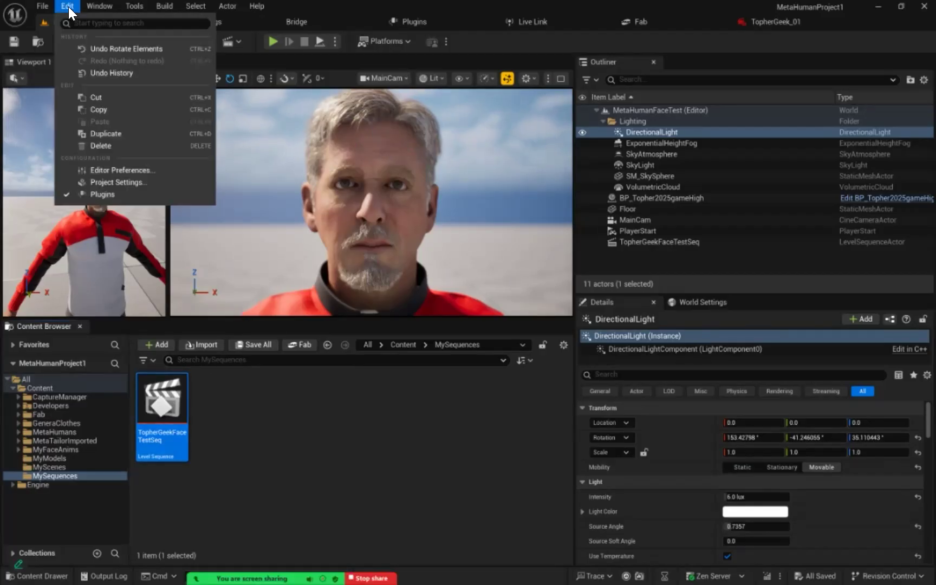
click(107, 196)
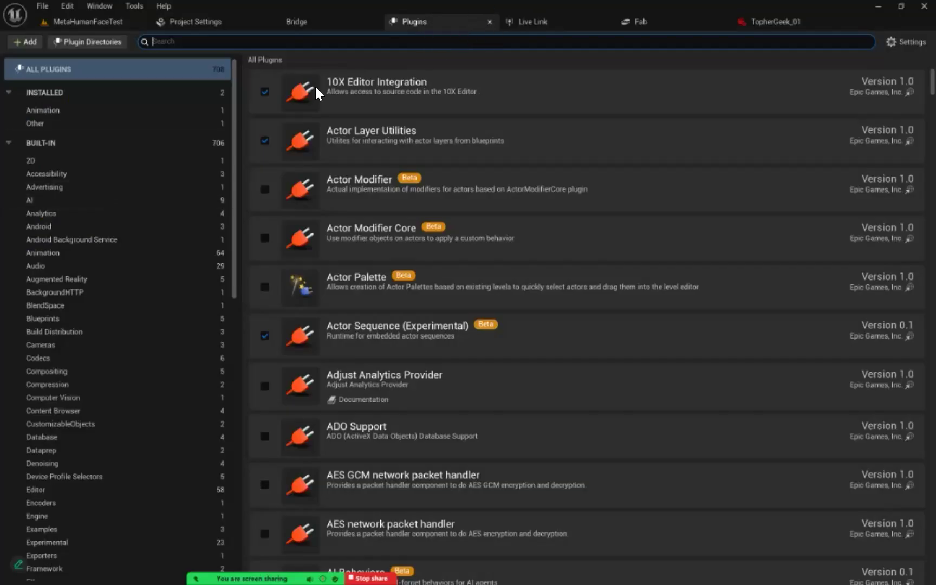
click(185, 43)
text(Met)
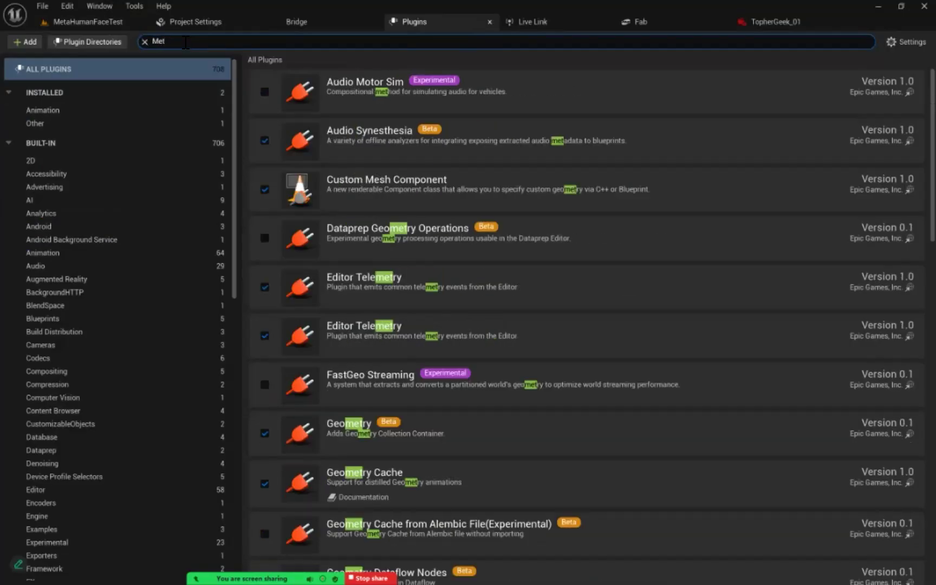
text(ah)
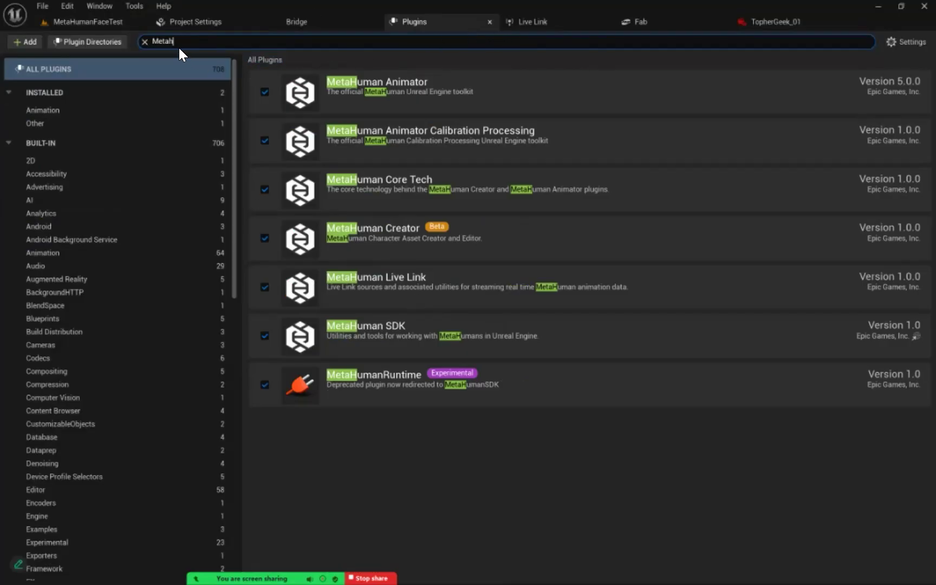
click(145, 42)
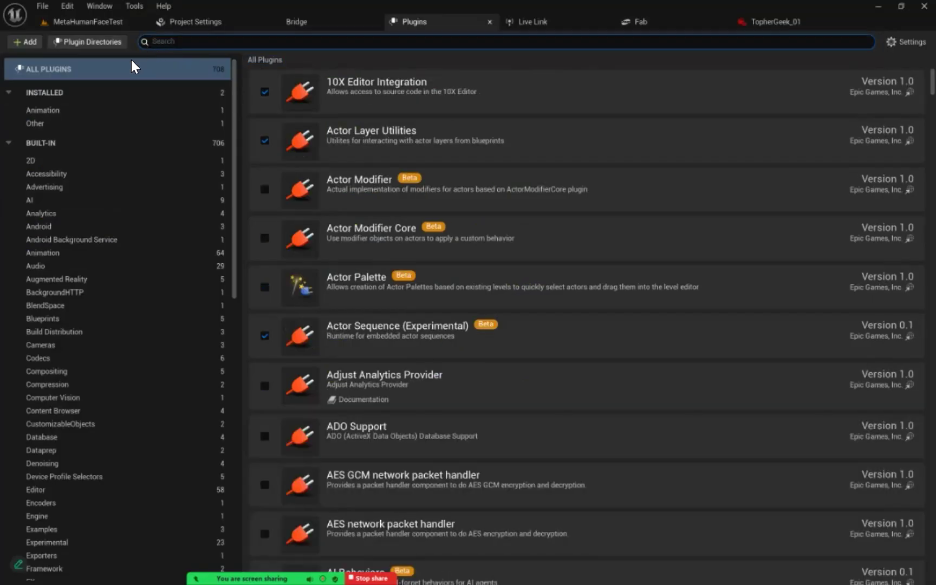
Return to the MetaHumanFaceTest level and start the Ingest Server
click(91, 25)
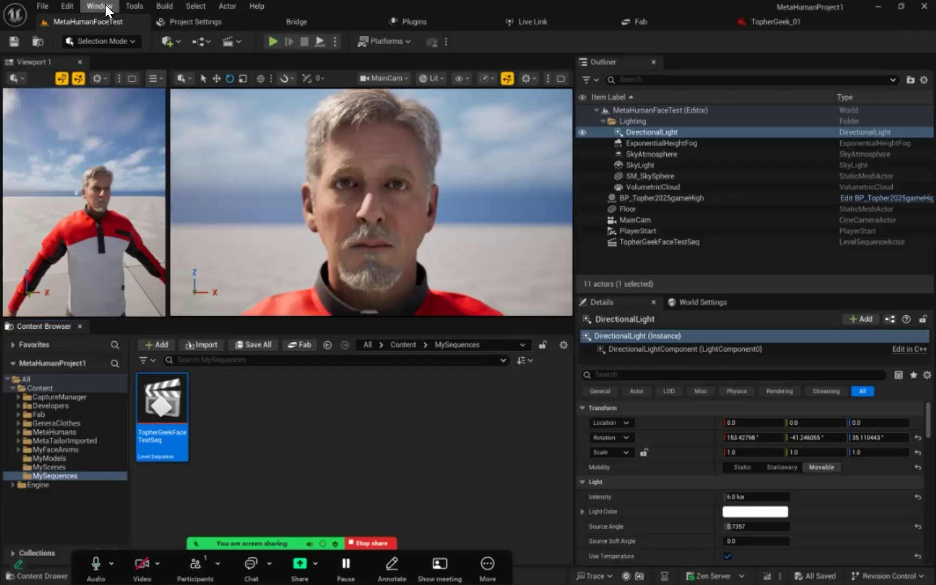
click(134, 5)
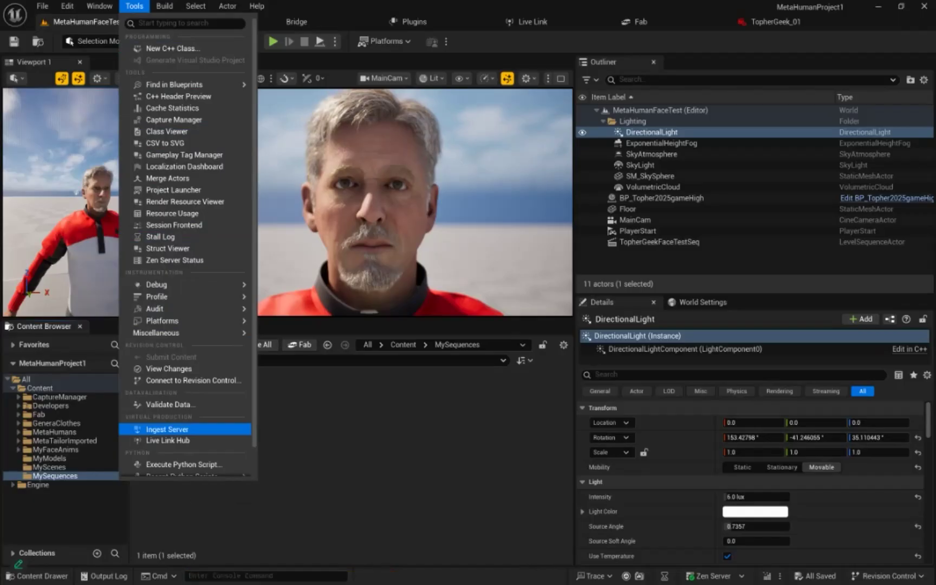
click(168, 429)
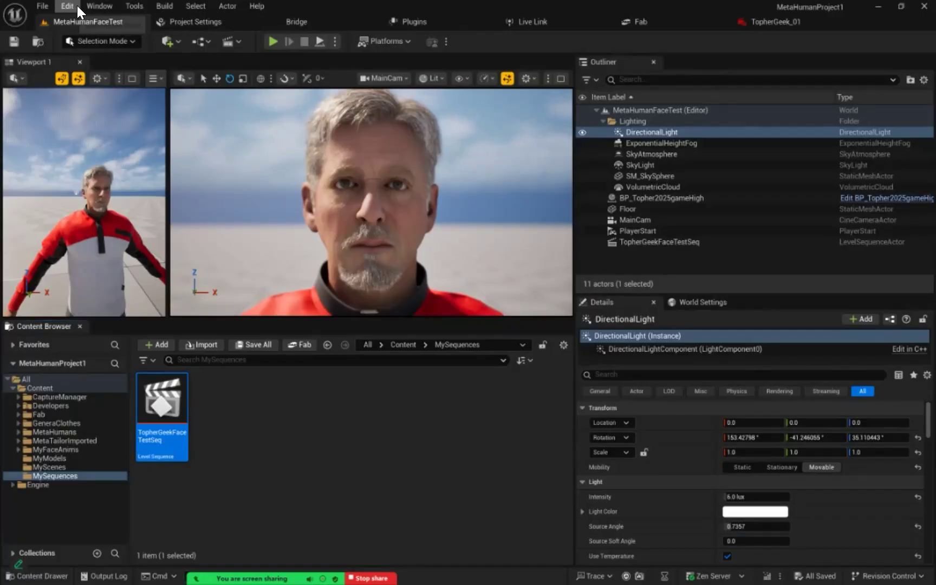
Launch Live Link Hub and reposition its window over the level editor
click(141, 8)
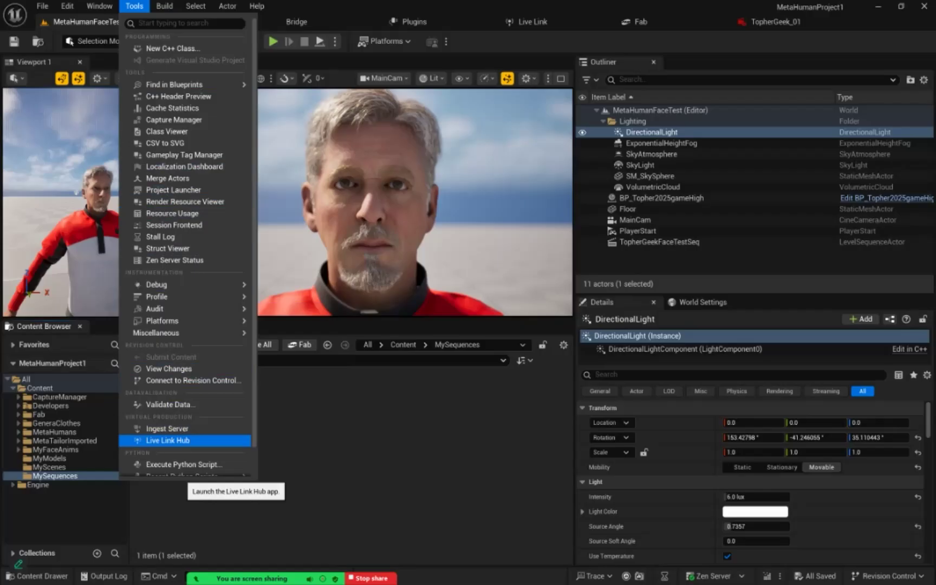
click(168, 440)
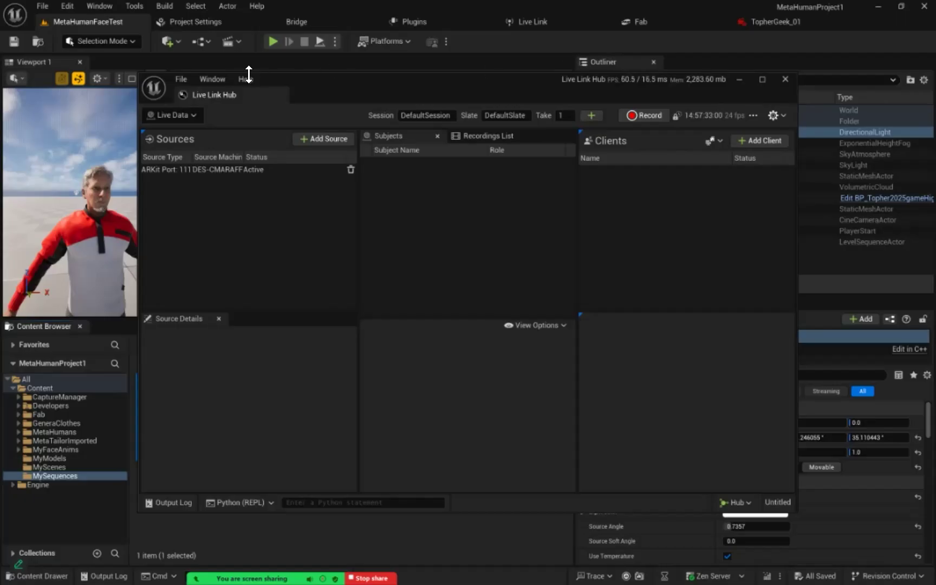
drag(220, 95, 724, 95)
drag(813, 95, 216, 197)
drag(441, 81, 418, 84)
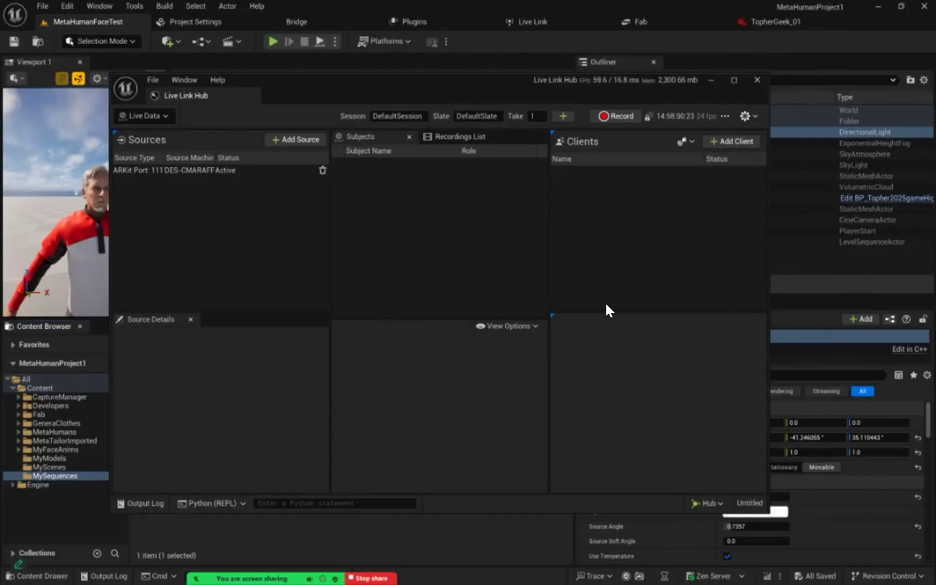
Switch Live Link Hub to the Capture Manager layout, then add and select a Mono Video Ingest device, widening the device list
click(166, 115)
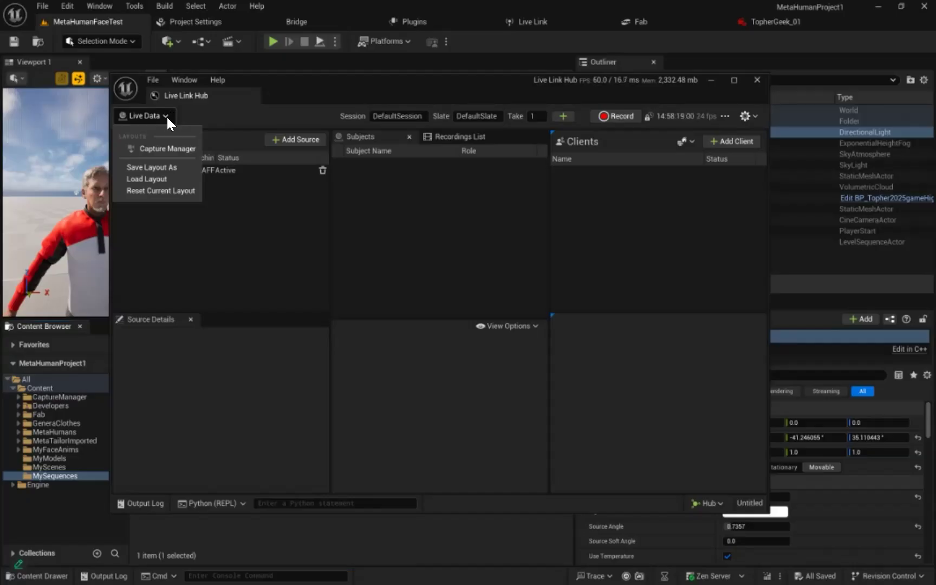
click(168, 149)
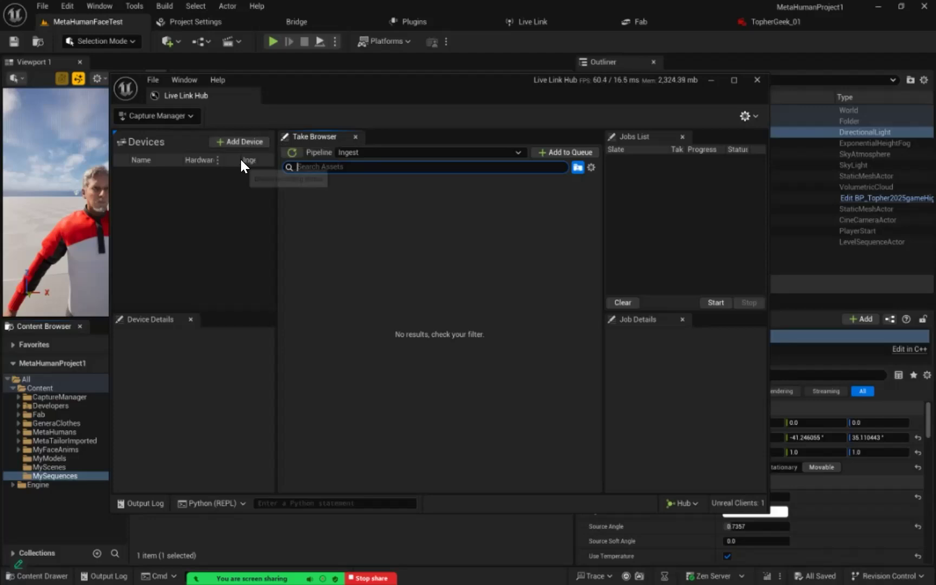
click(239, 140)
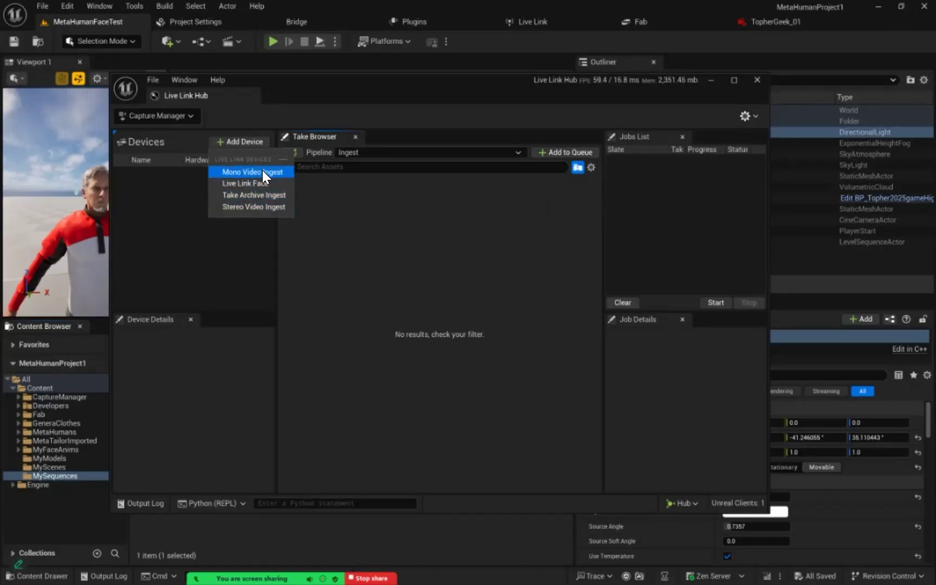
click(263, 171)
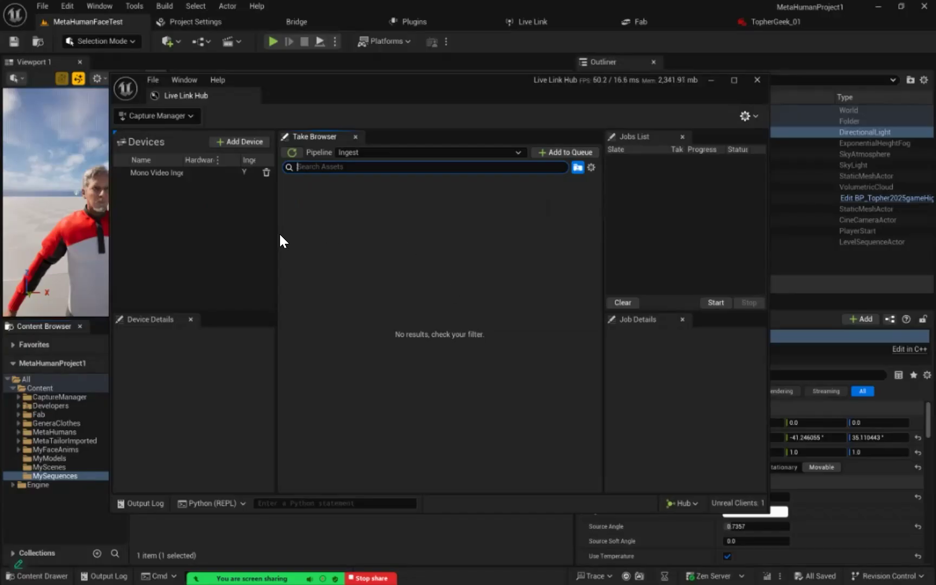
drag(279, 236, 332, 245)
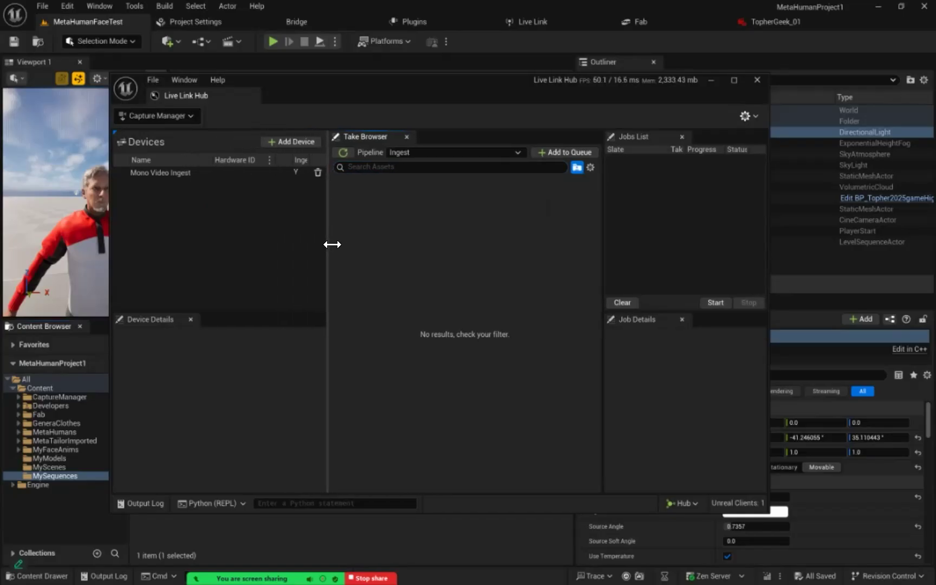
click(188, 175)
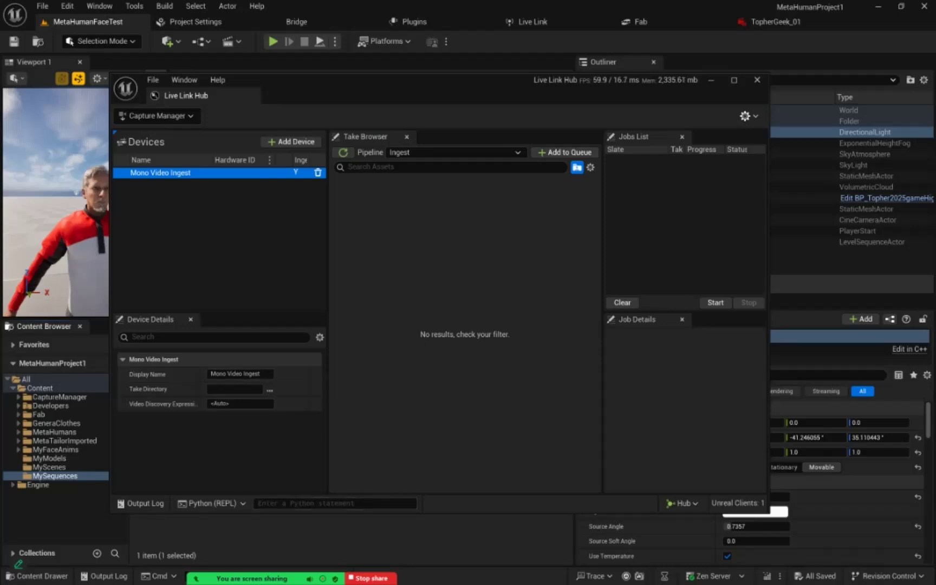
Switch to File Explorer and create a folder named TopherGeek2 inside the TopherGeekVideo folder
key(alt+Tab)
key(Tab)
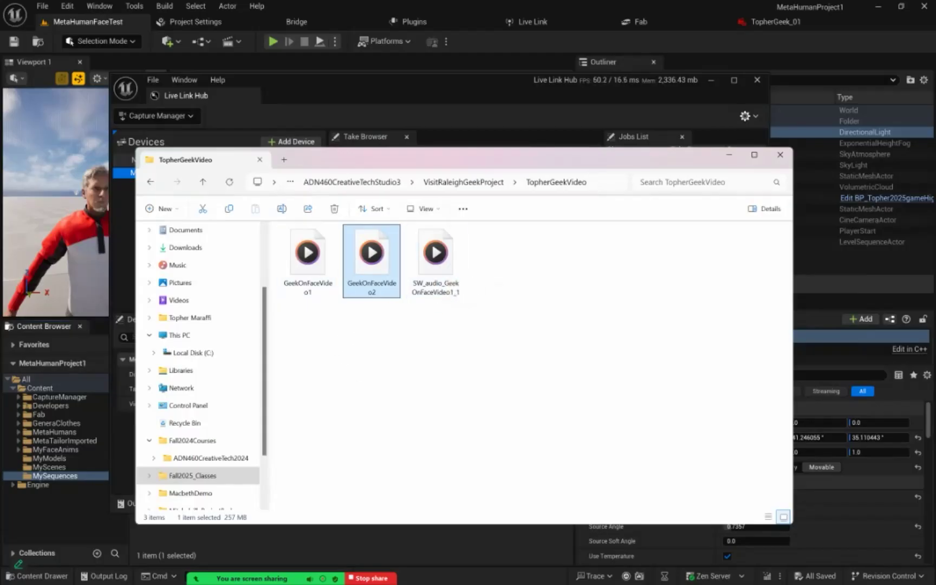
right_click(350, 345)
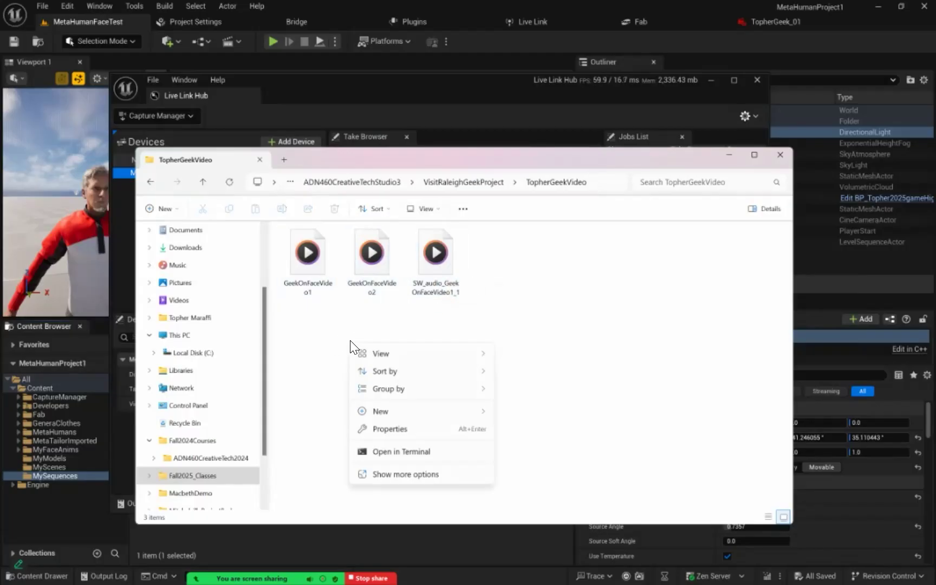
mouse_move(412, 411)
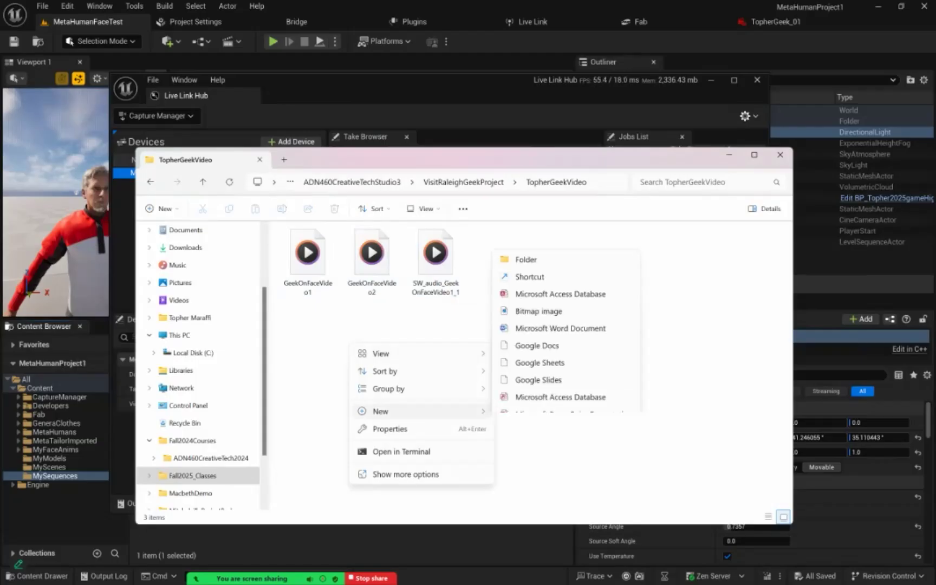
click(538, 187)
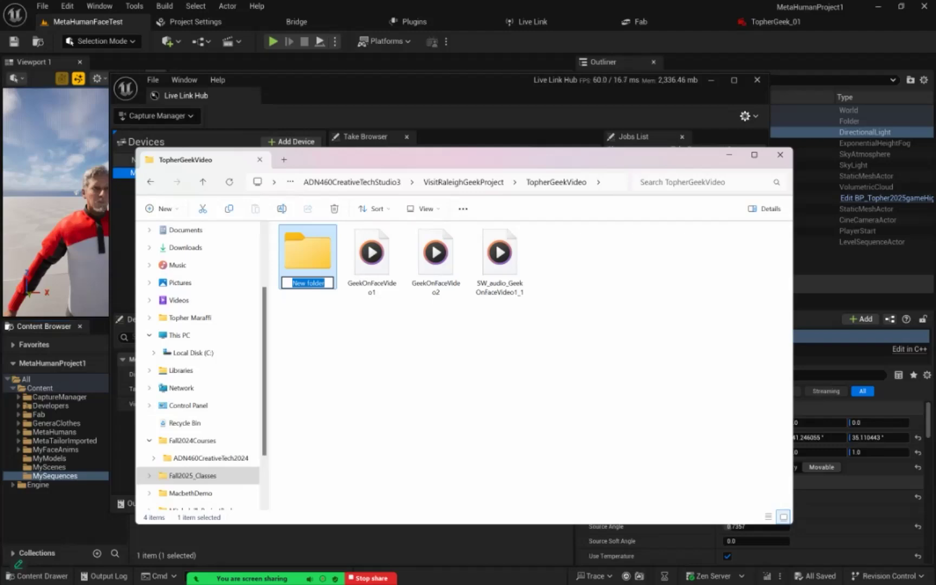
text(Topher)
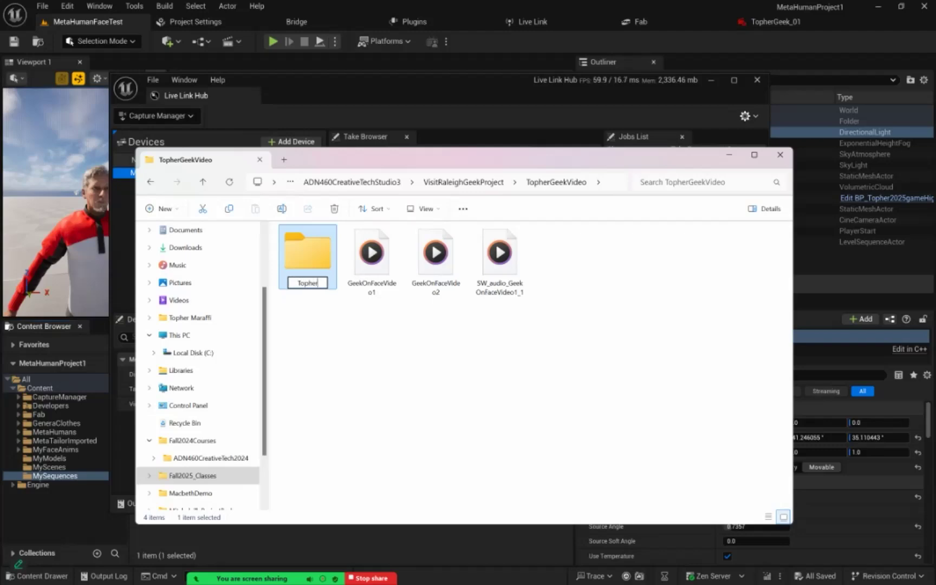
text(Geek2)
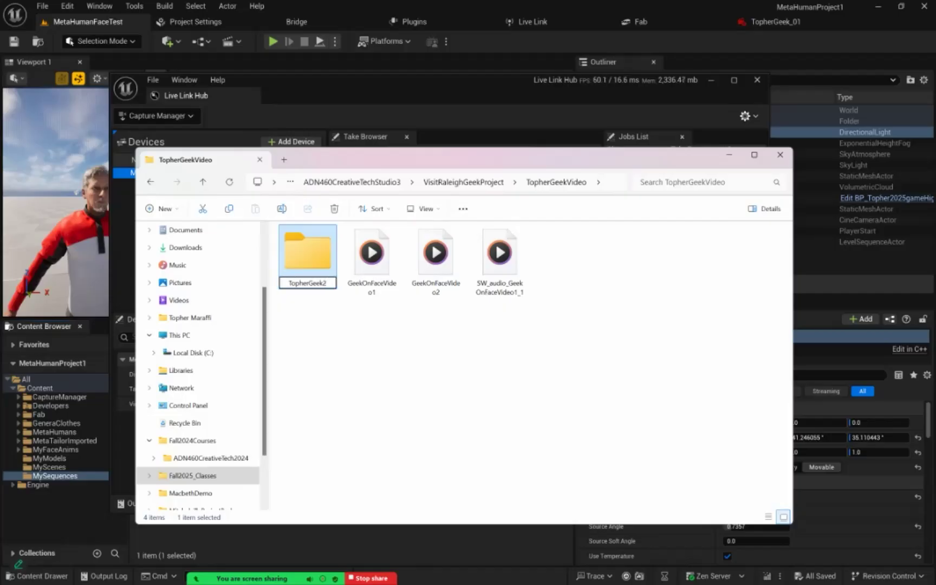
key(Return)
Move the GeekOnFaceVideo2 file into the TopherGeek2 folder and copy that folder's path
drag(438, 273, 302, 255)
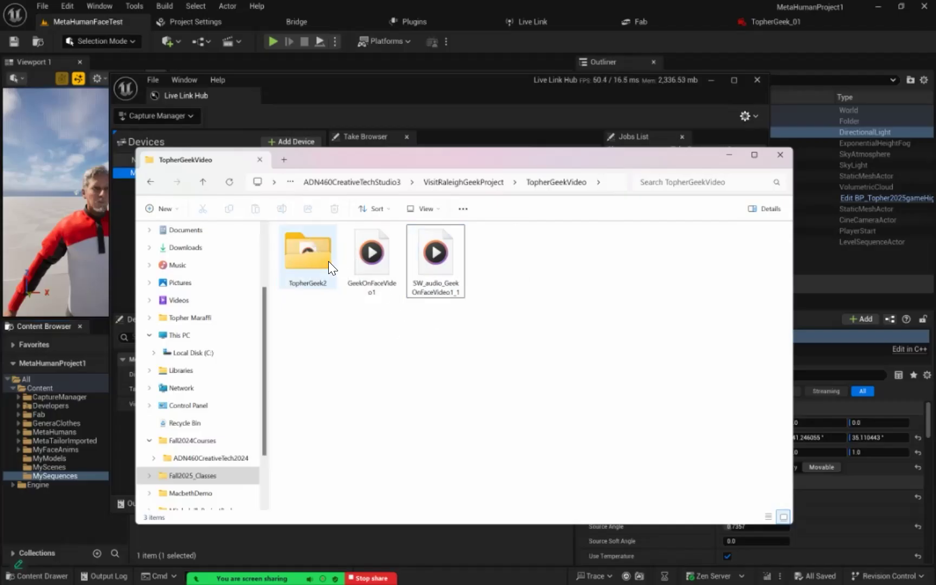
double_click(305, 268)
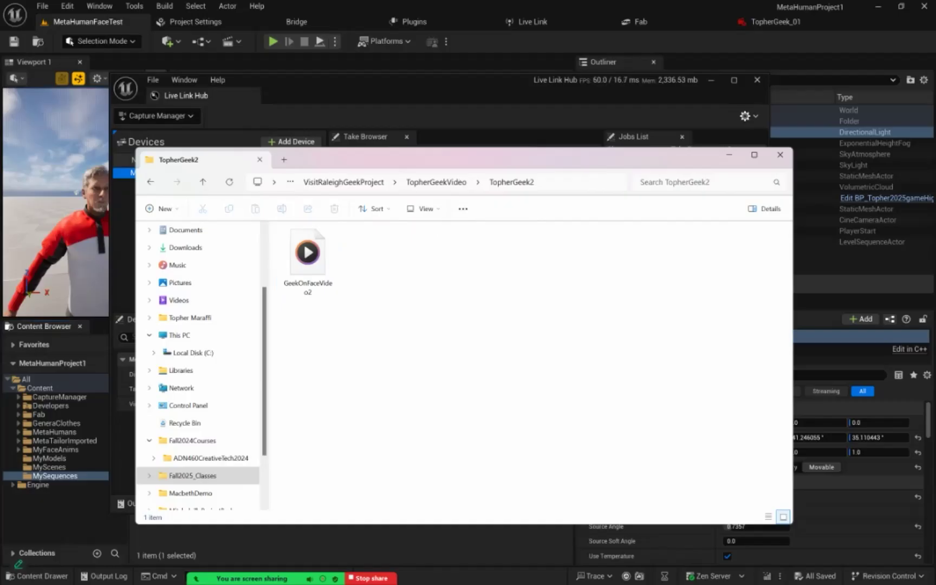
click(564, 180)
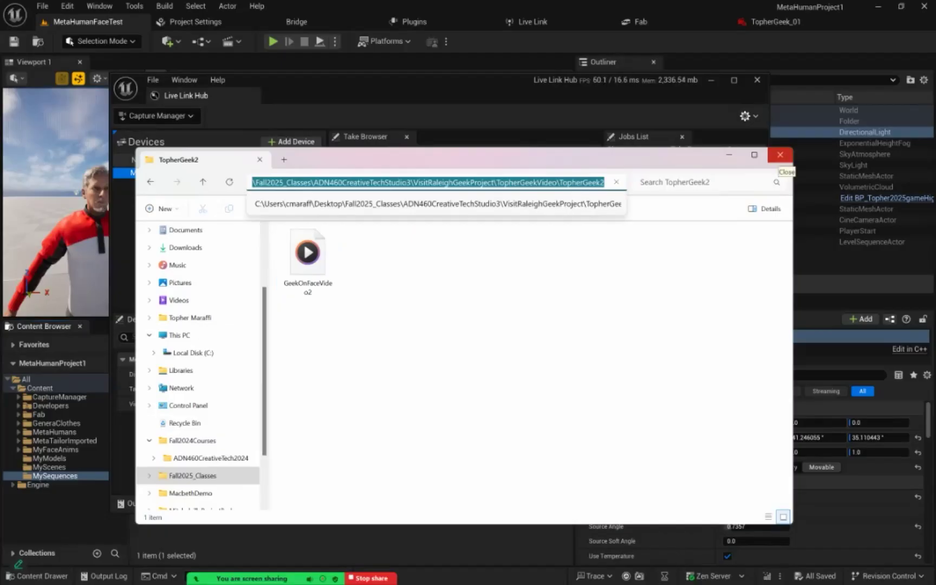
click(331, 5)
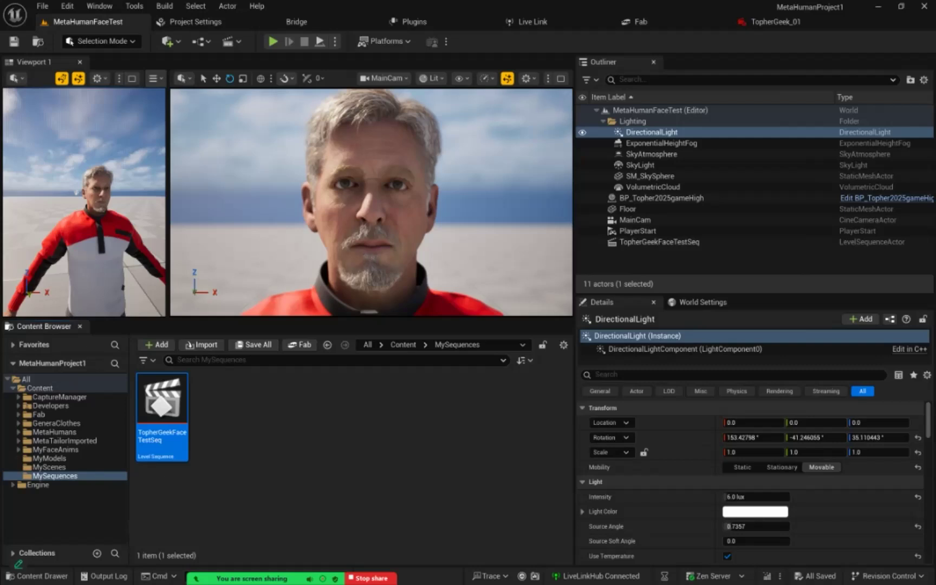
Switch back to Live Link Hub and set the Mono Video Ingest device's display name to TopherGeekVideo_002
key(alt+Tab)
key(alt+Tab)
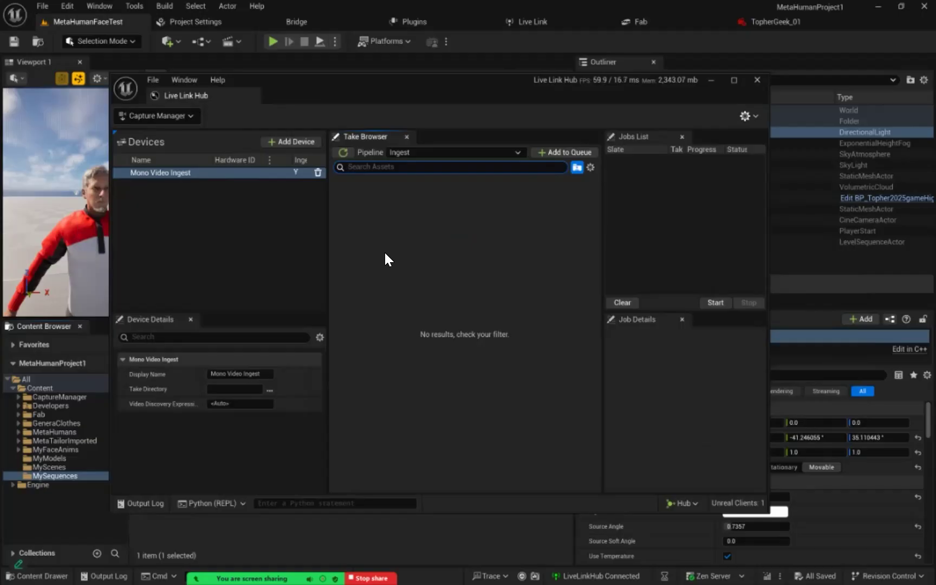
click(266, 375)
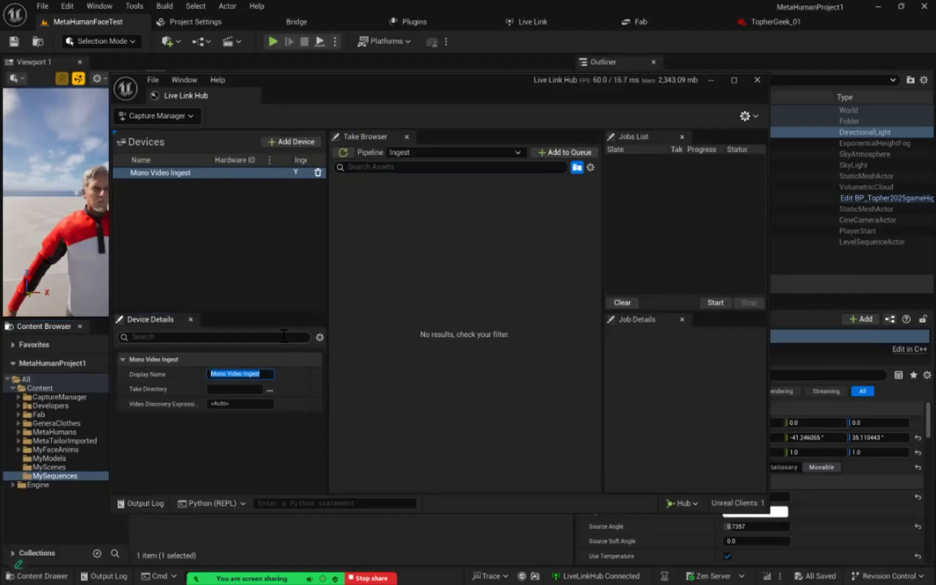
text(TopherGeekVideo)
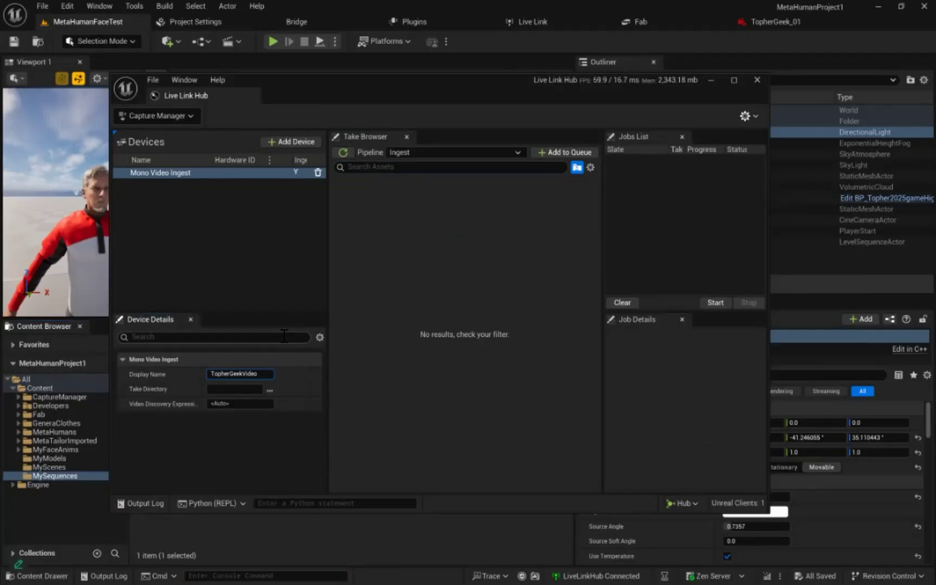
text(_002)
key(Return)
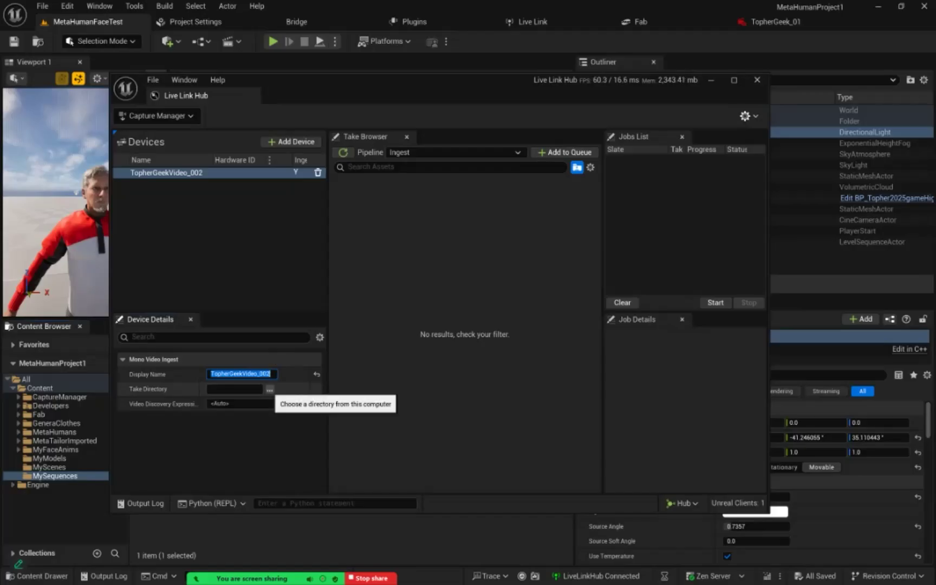
Set the TopherGeekVideo_002 device's take directory to the TopherGeek2 folder using the copied path
click(270, 389)
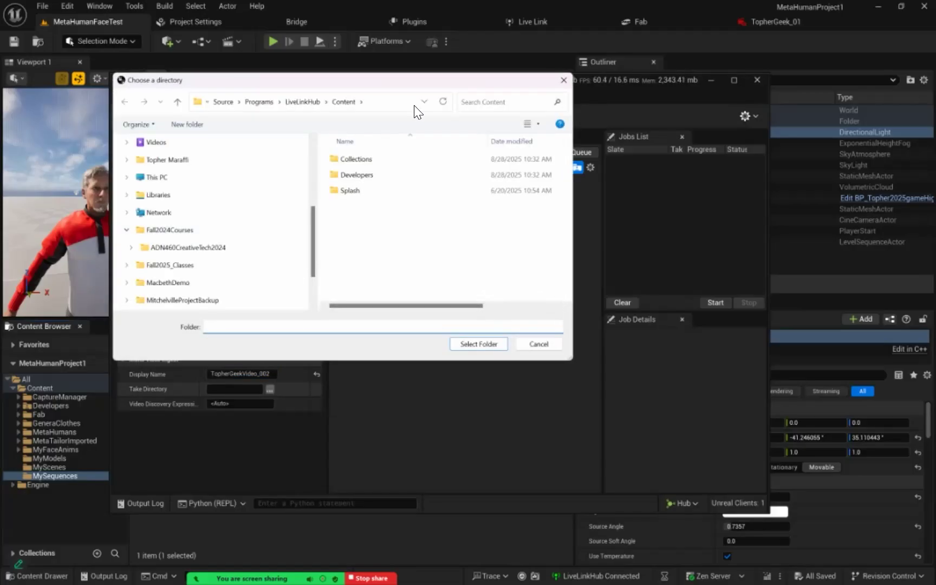
click(396, 104)
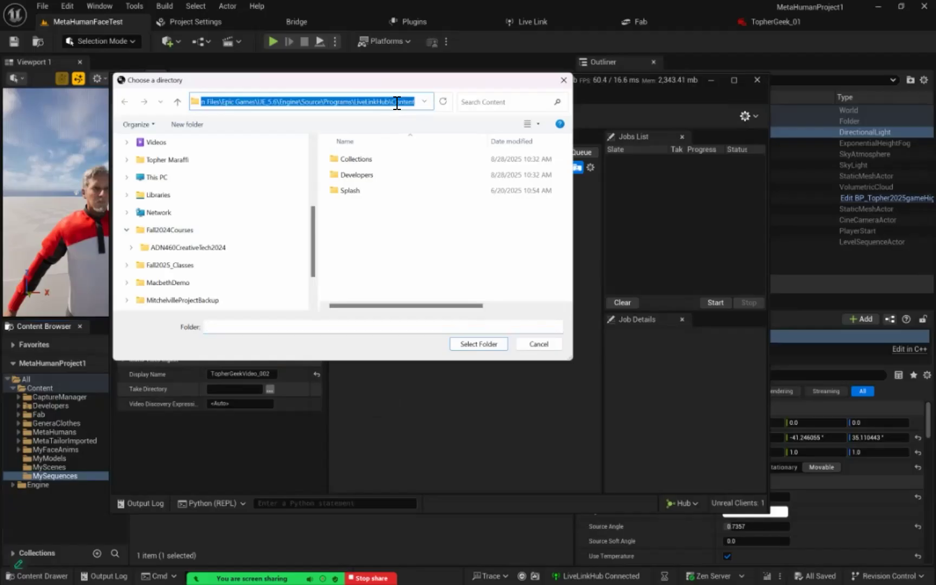
key(ctrl+v)
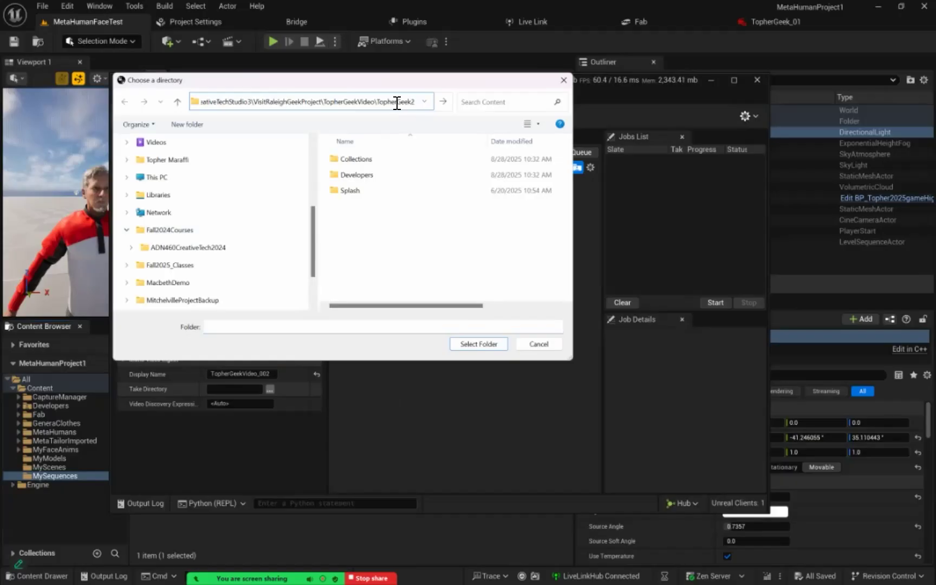
key(Return)
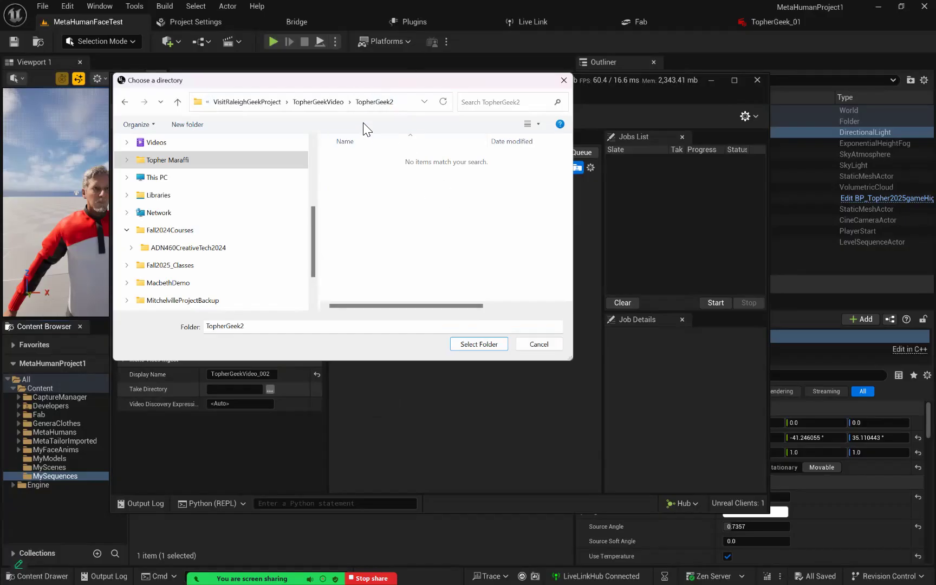
click(479, 344)
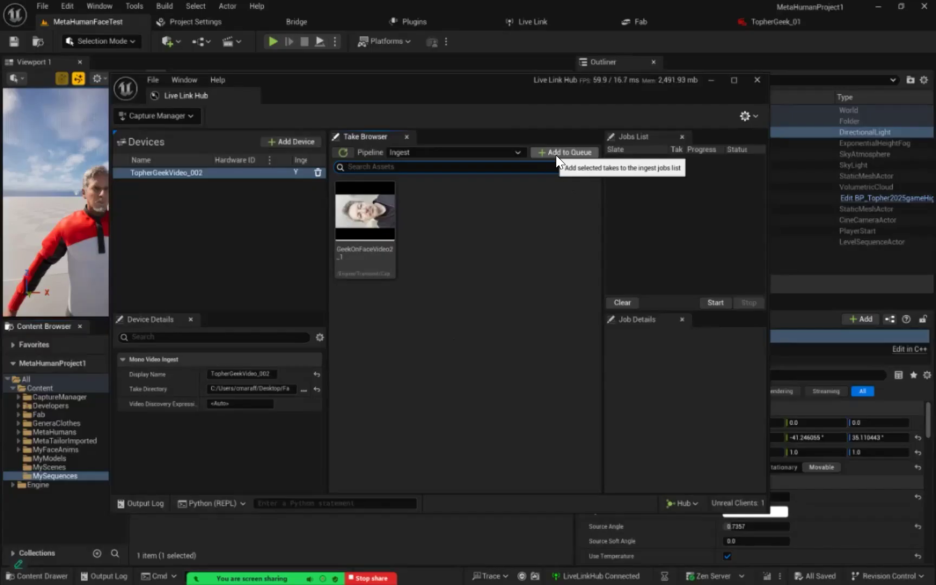
Add the GeekOnFaceVideo2_1 take to the ingest queue and show the queued job's details
click(362, 220)
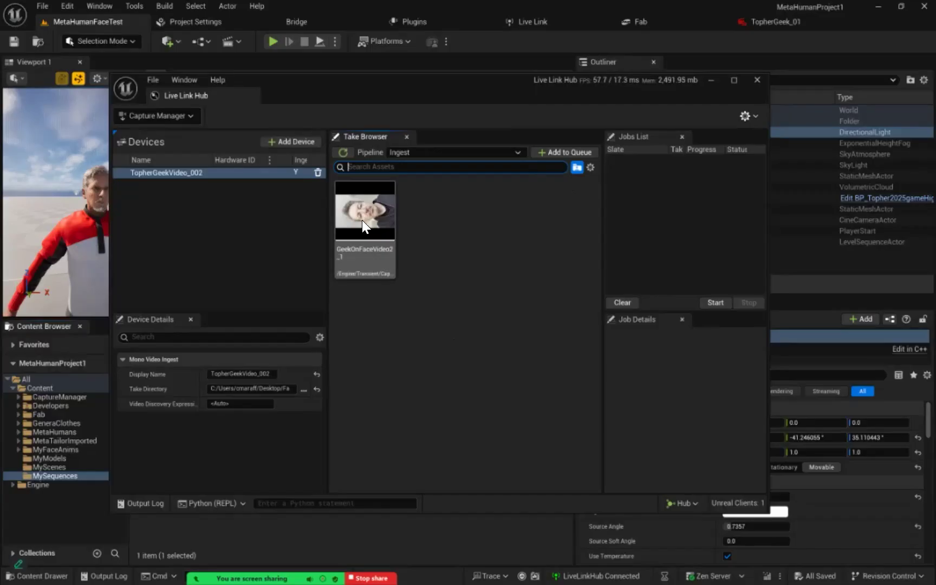
click(572, 152)
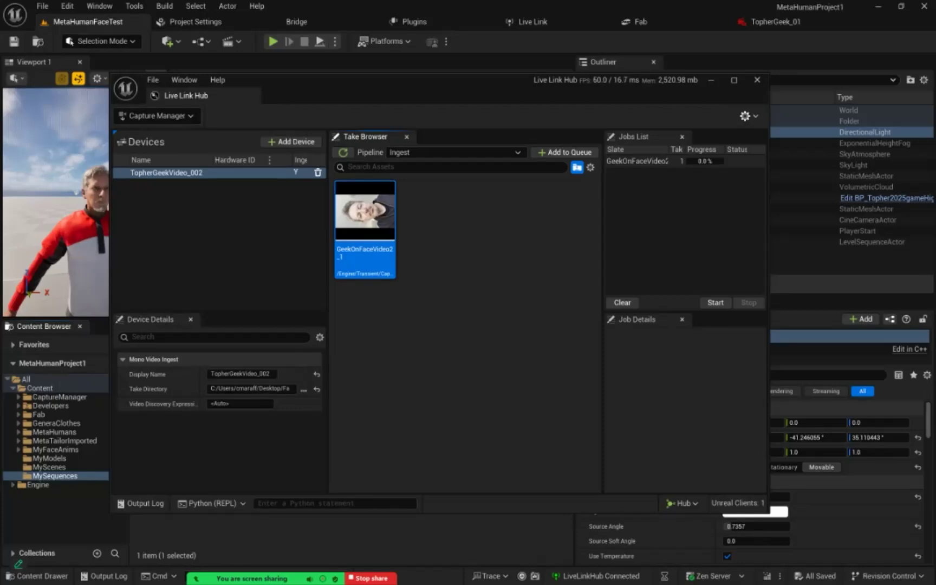
click(639, 162)
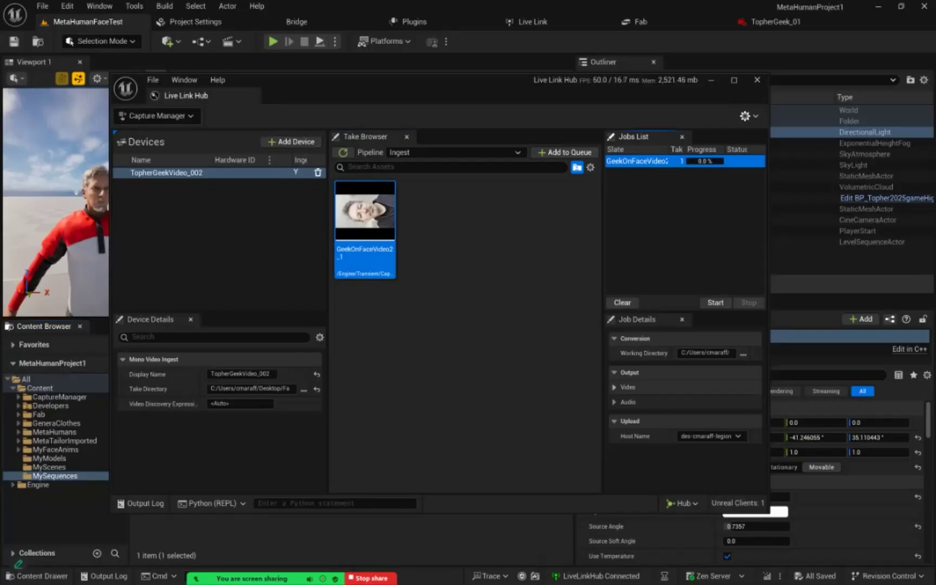
Expand the job's video and audio output settings and set the image rotation to Clockwise 90°
click(614, 387)
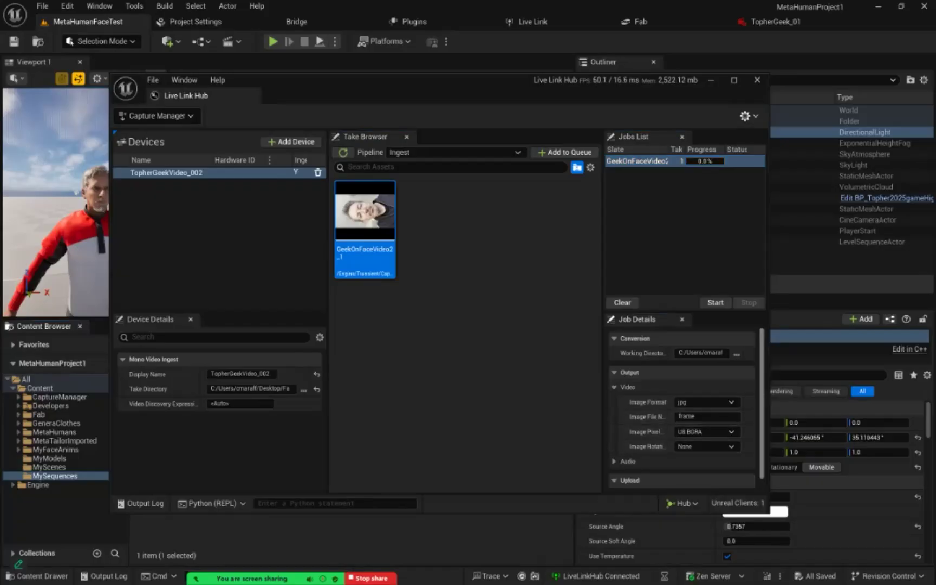
scroll(686, 410, down, 1)
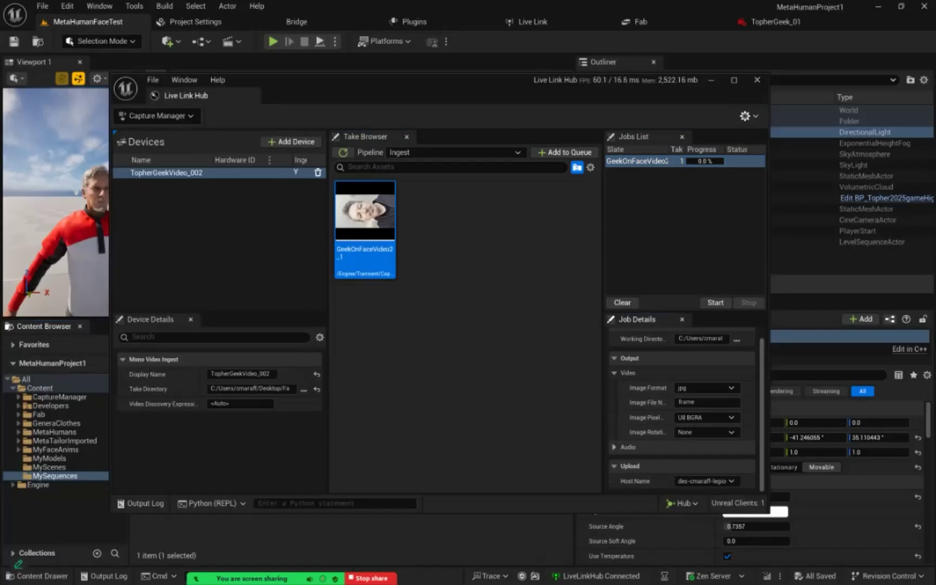
click(614, 447)
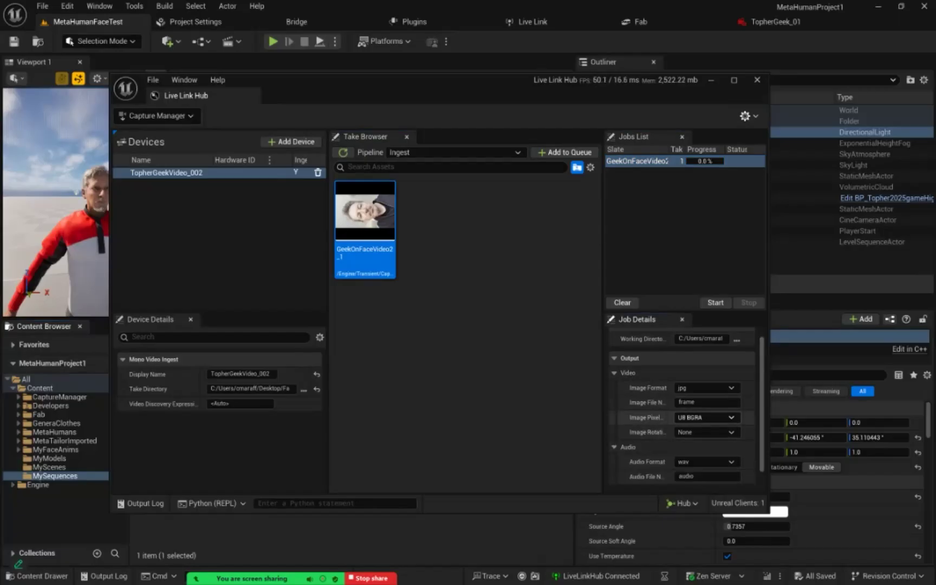
scroll(683, 411, down, 2)
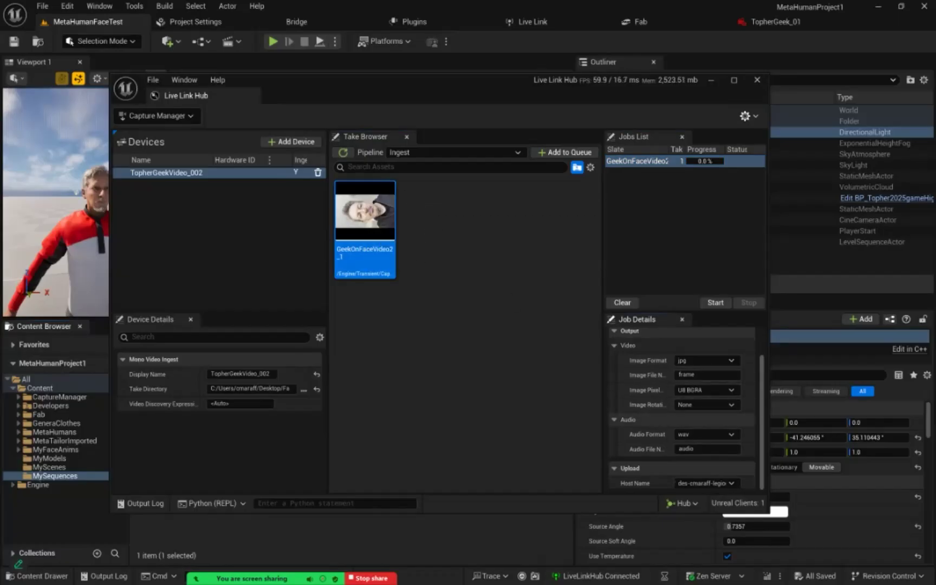
drag(601, 227, 553, 228)
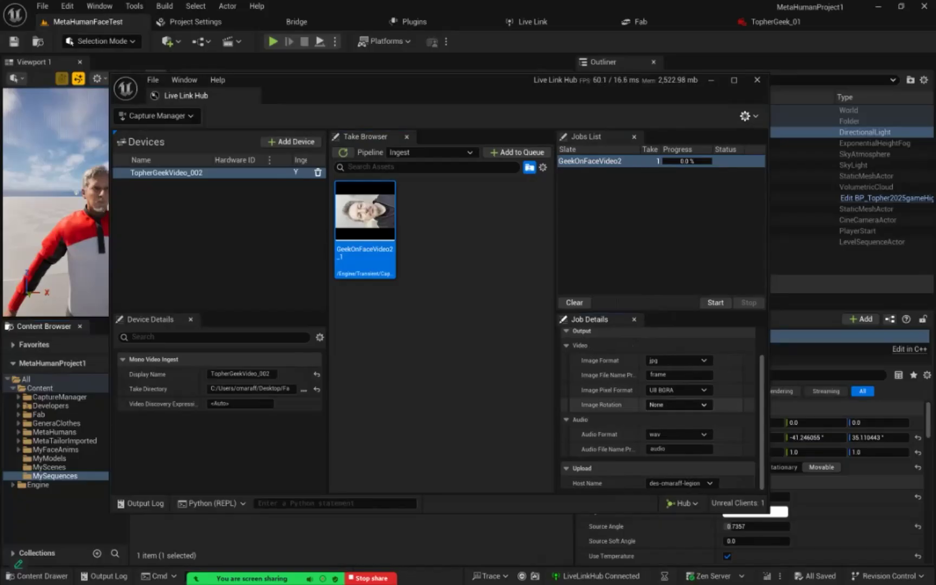
click(705, 405)
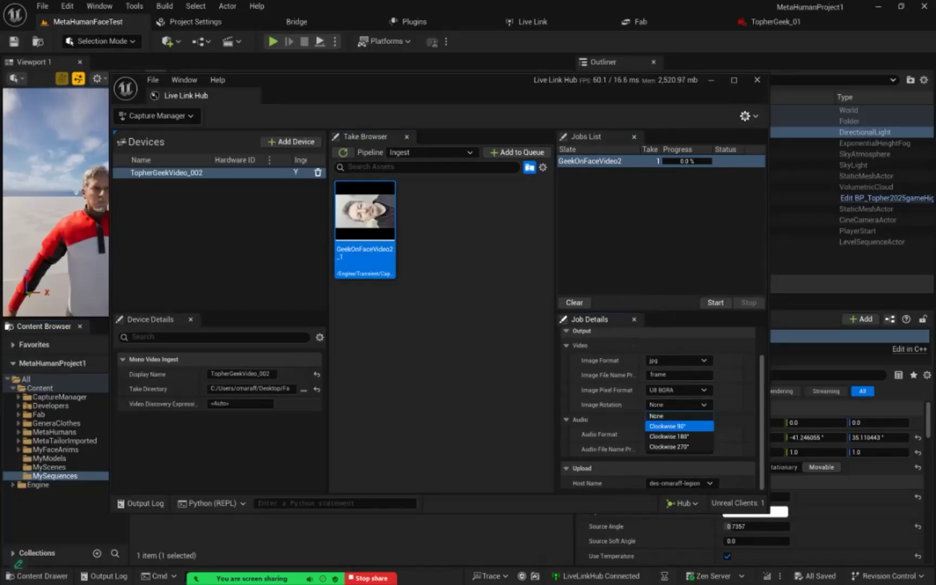
click(677, 427)
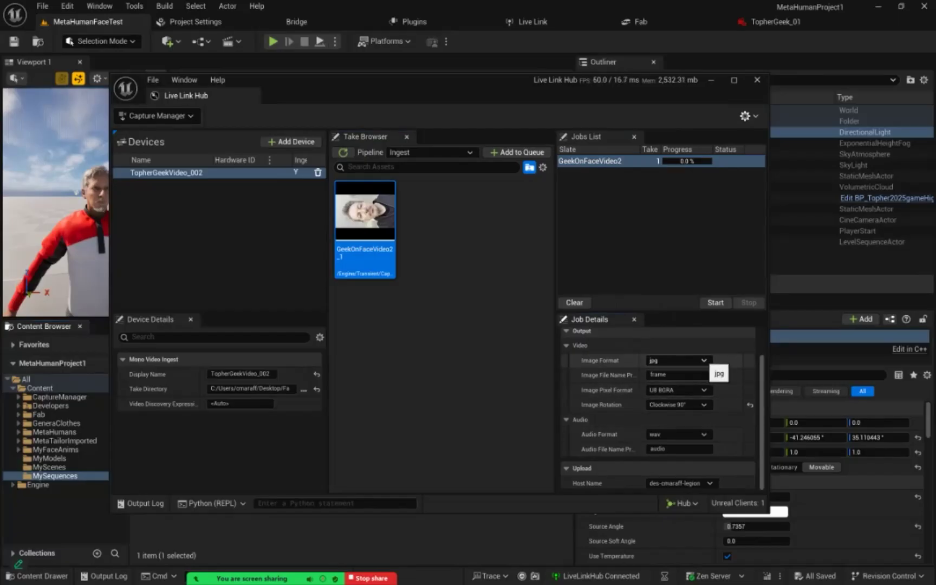
Set the job's image format to png and keep U8 BGRA as its image pixel format
click(703, 360)
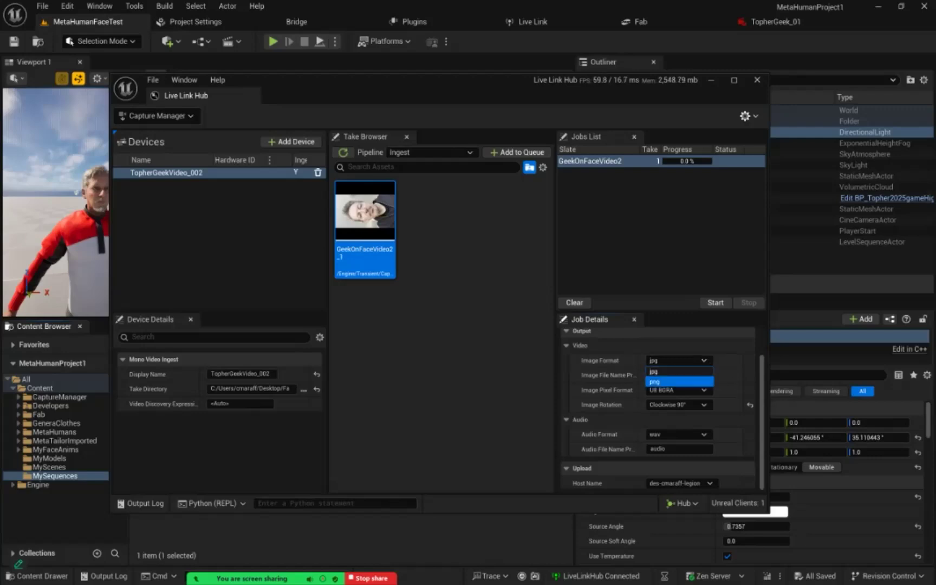
click(678, 382)
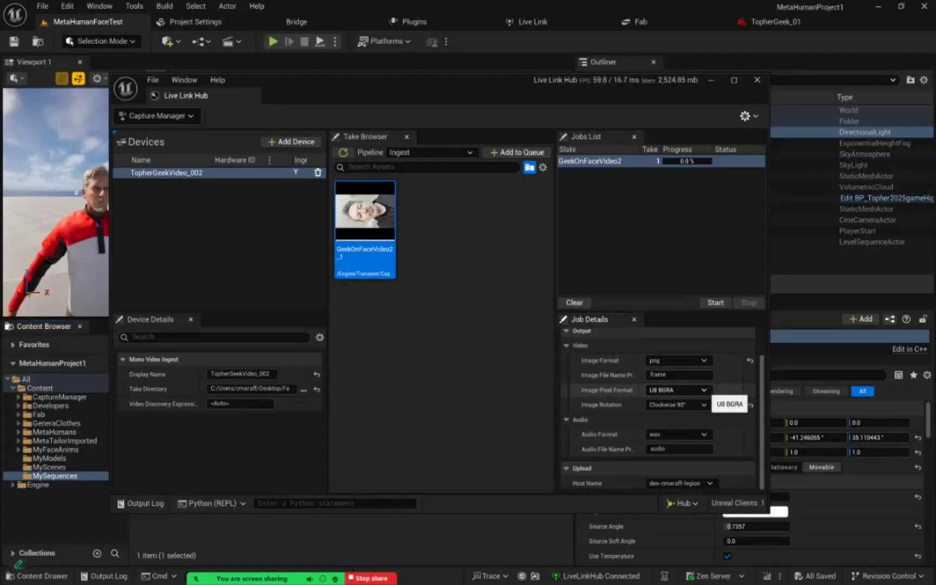
click(679, 390)
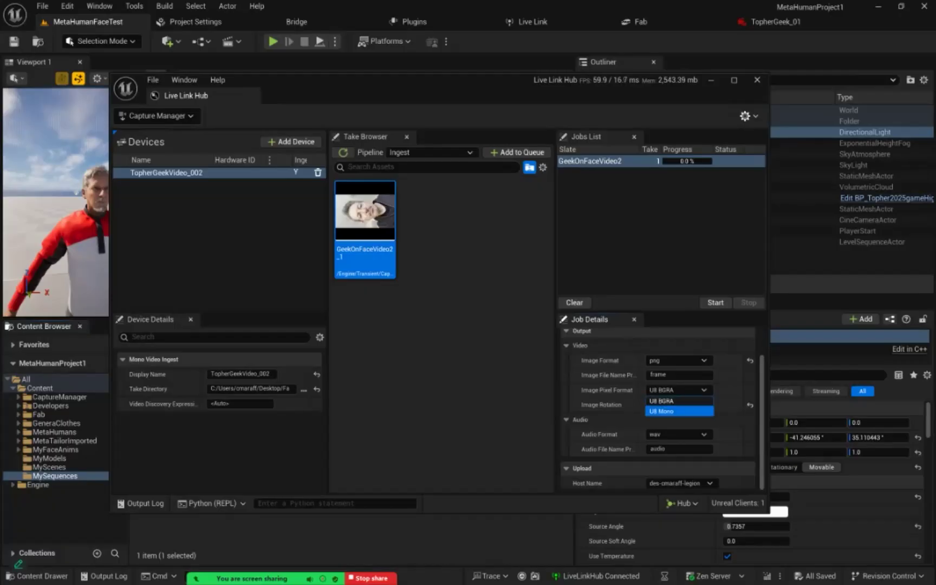
click(679, 401)
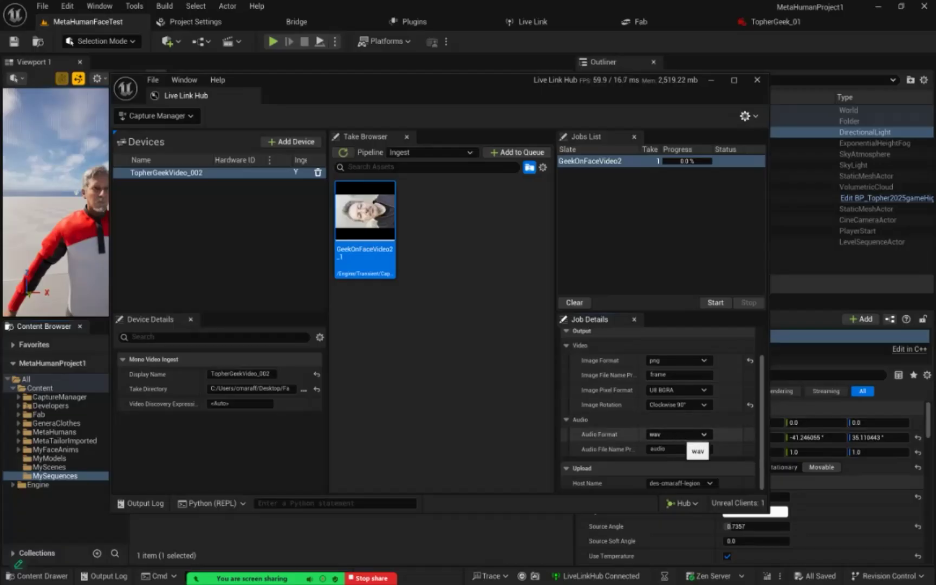
Review the job's output settings, enlarge the Live Link Hub window, and start the ingest job
scroll(658, 406, down, 1)
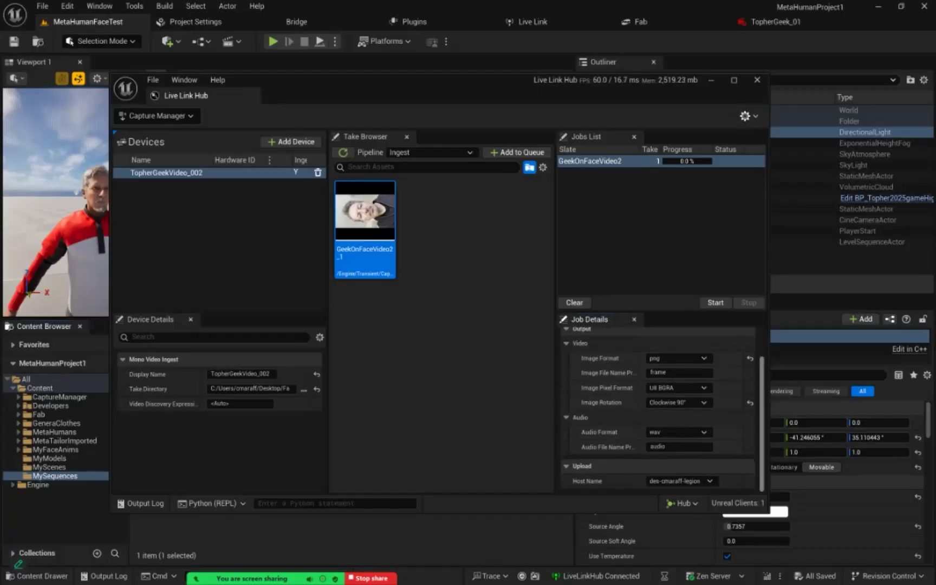
scroll(658, 406, up, 2)
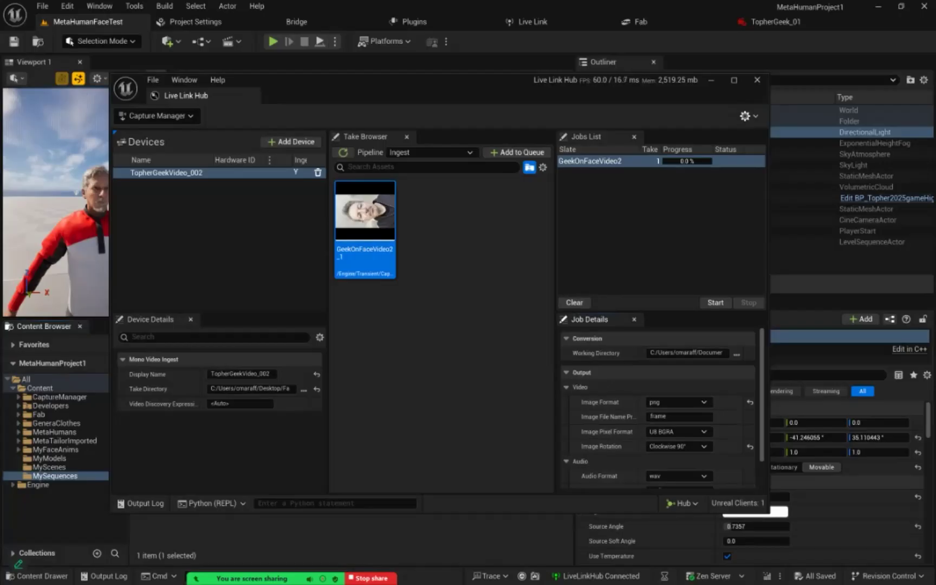
drag(768, 512, 787, 547)
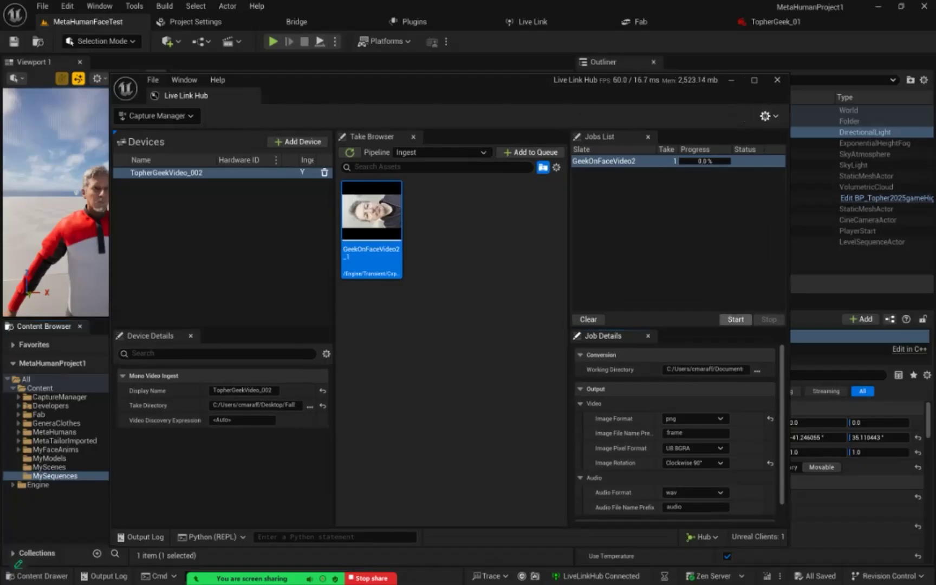
click(735, 319)
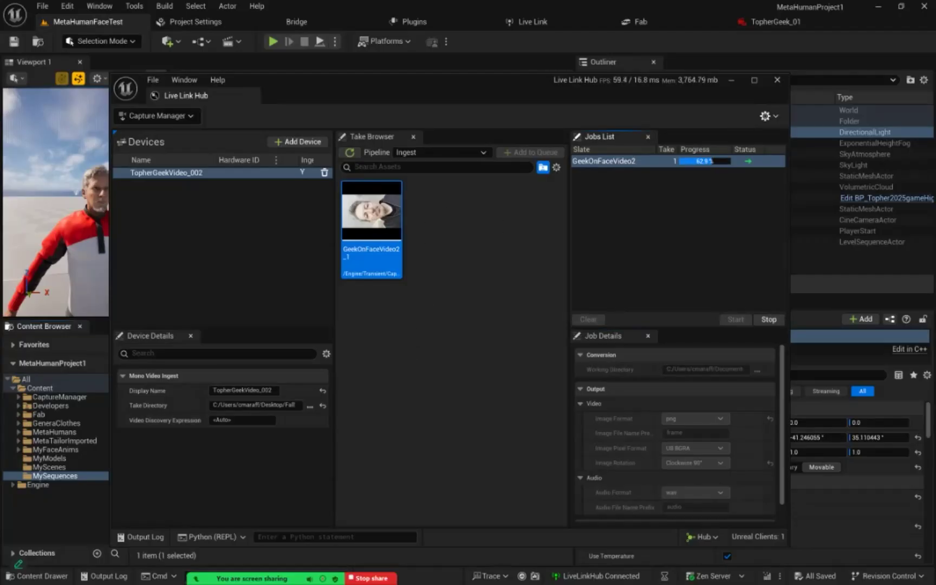
mouse_move(292, 578)
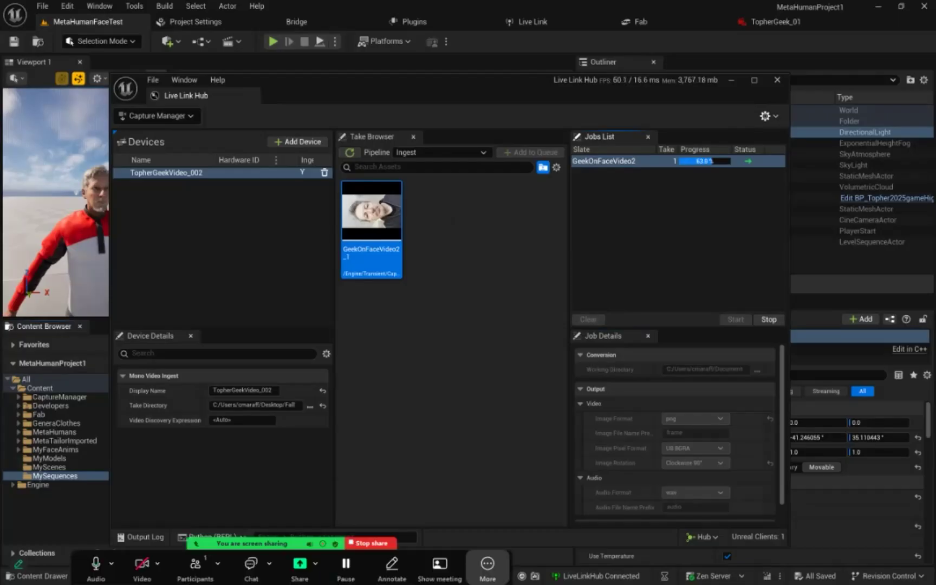
click(488, 566)
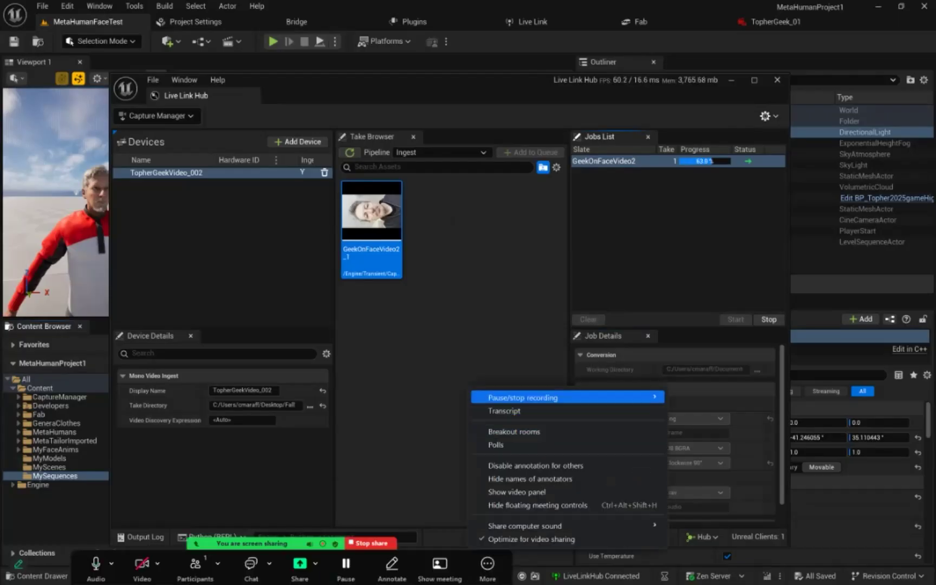
mouse_move(523, 397)
click(710, 378)
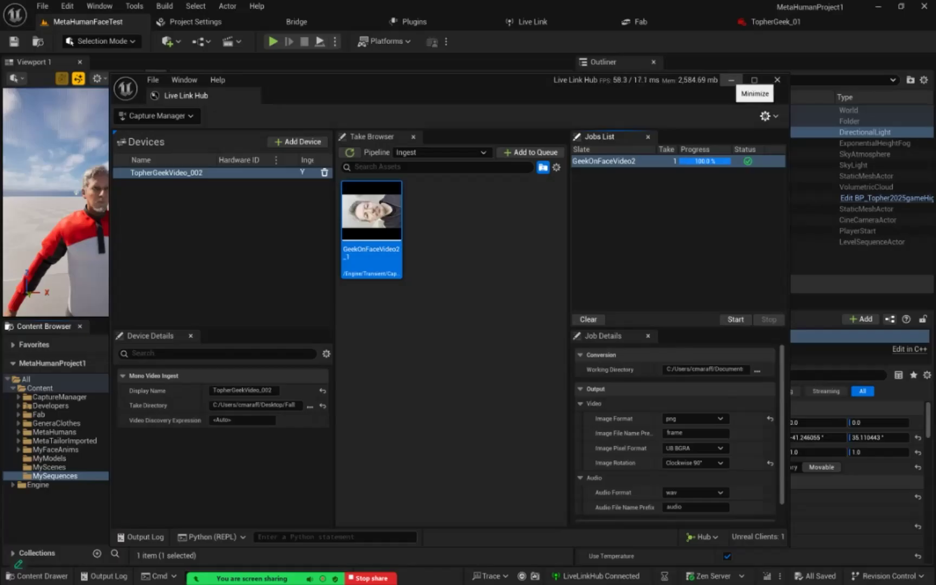
Minimize Live Link Hub and examine the ingested assets in CaptureManager/Imports/TopherGeekVideo_002/GeekOnFaceVideo2_1 in the Unreal Editor
click(731, 80)
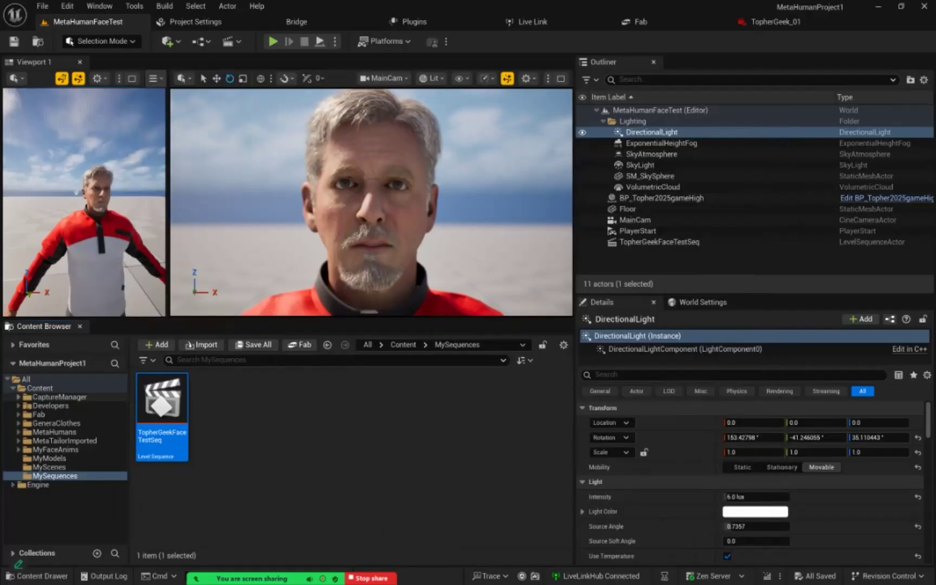
click(18, 397)
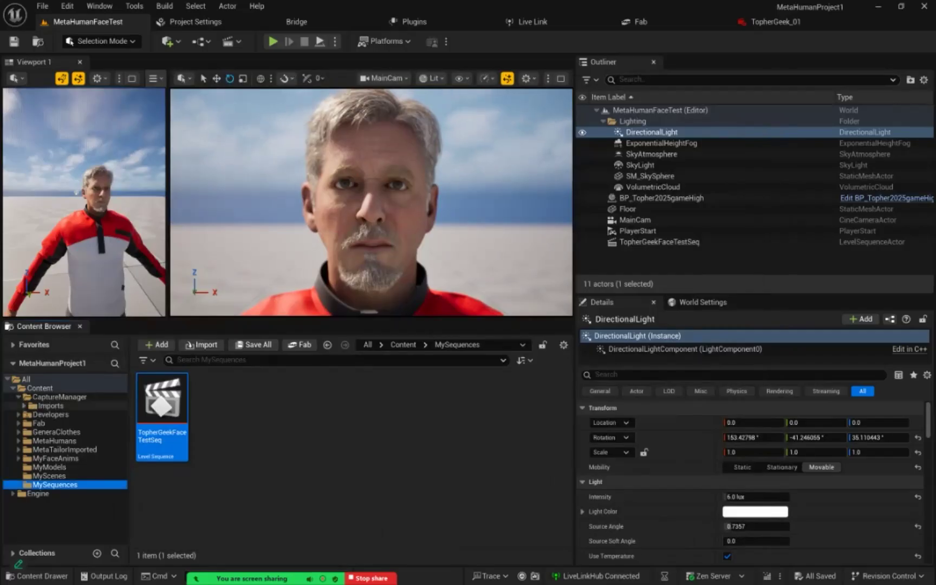
click(24, 405)
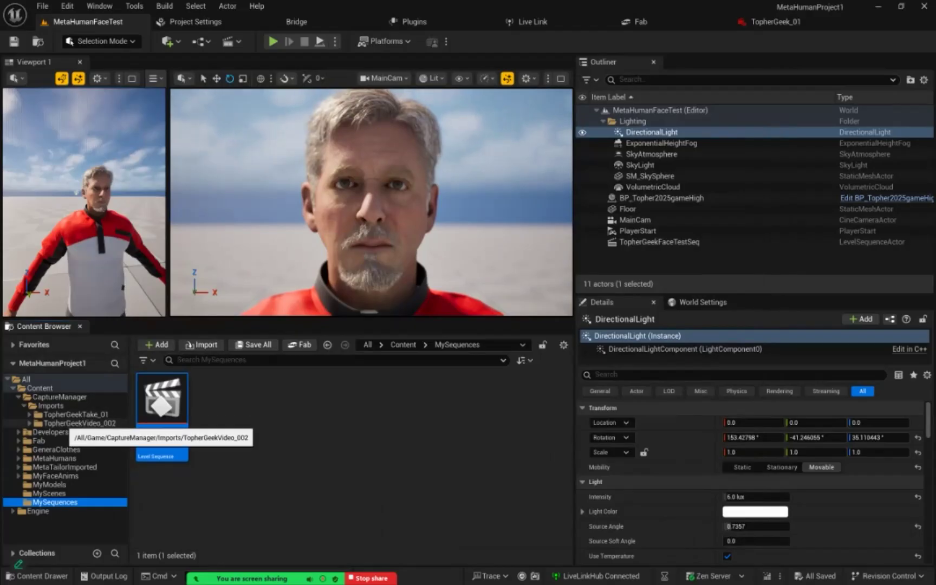
click(76, 423)
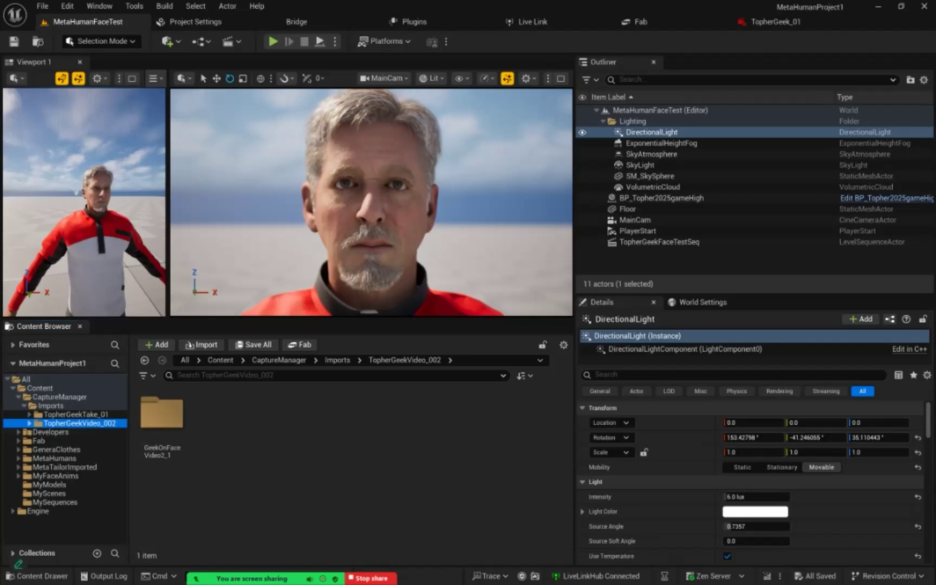
click(29, 423)
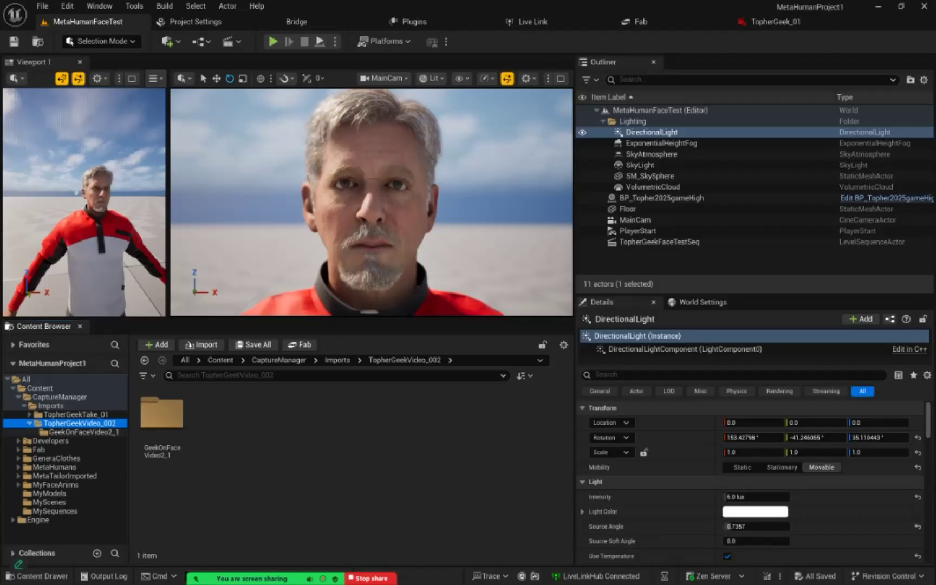
click(83, 432)
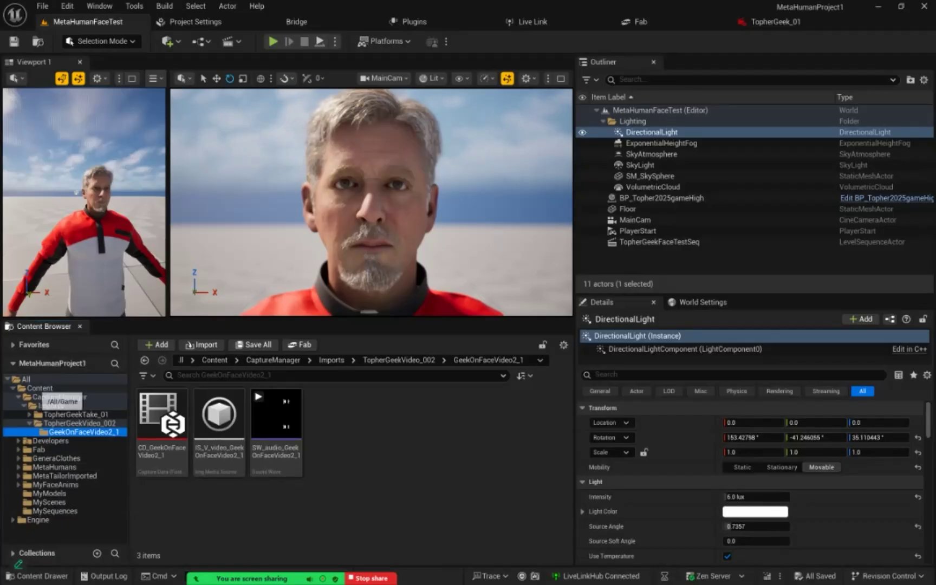
Create a folder named TopherGeekTake02 inside the project's MyFaceAnims folder and open it
click(40, 388)
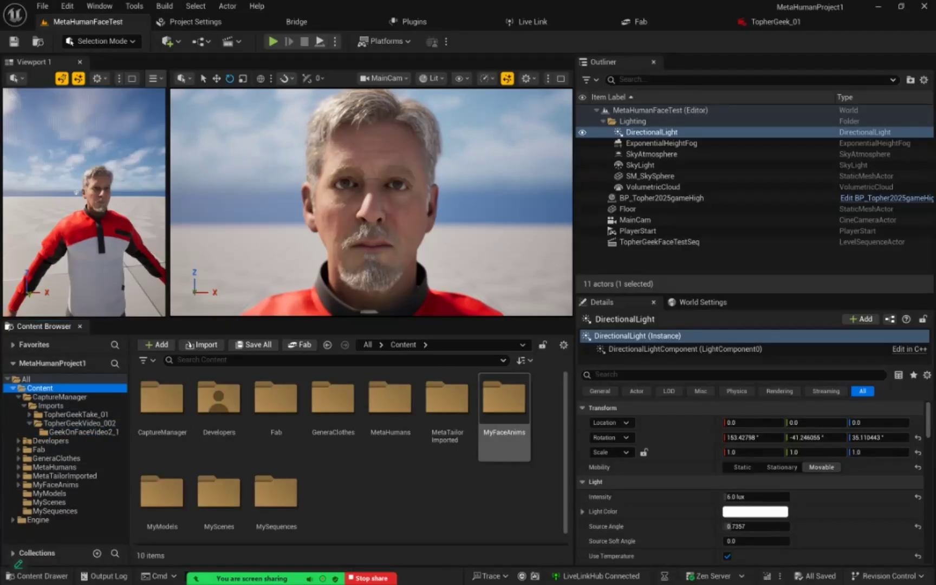
double_click(504, 404)
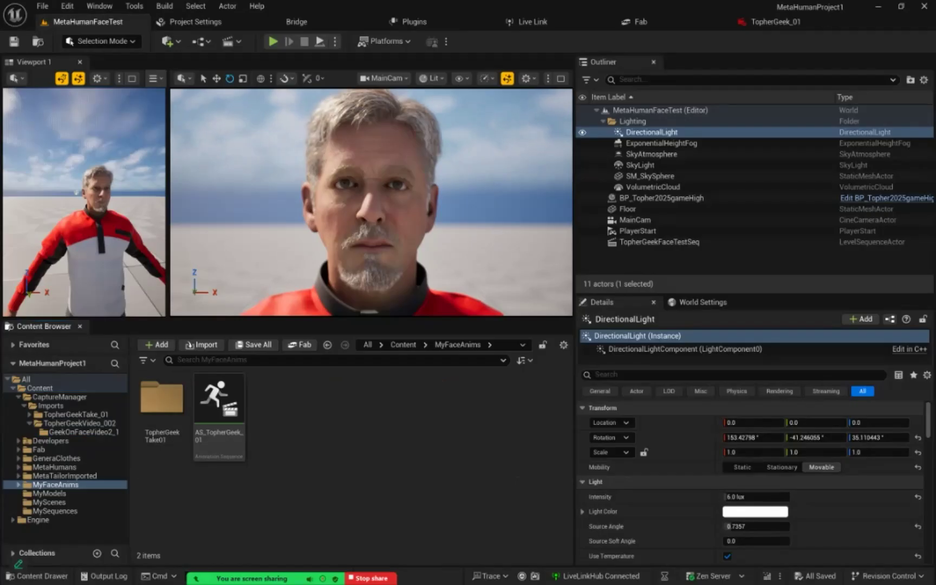
right_click(304, 412)
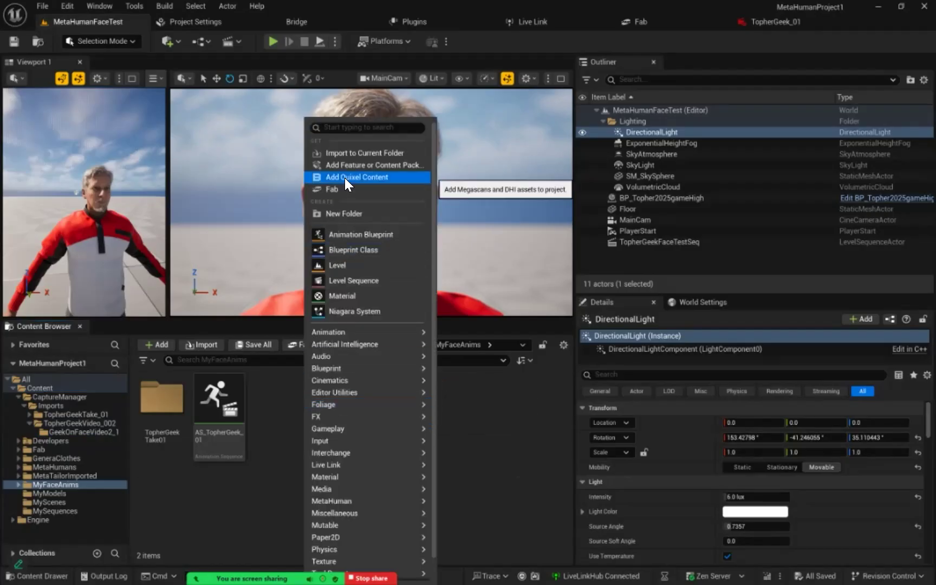
click(349, 211)
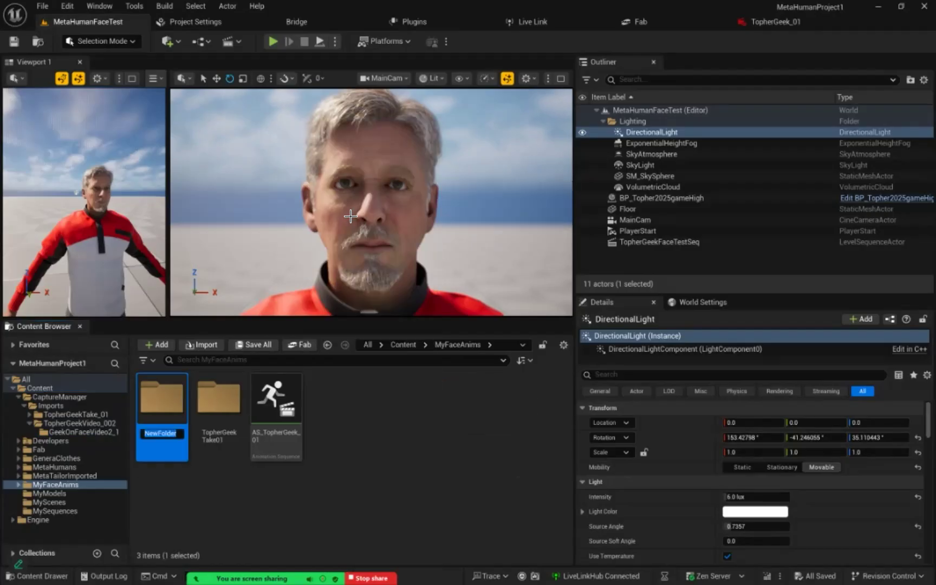
text(TopherGeek)
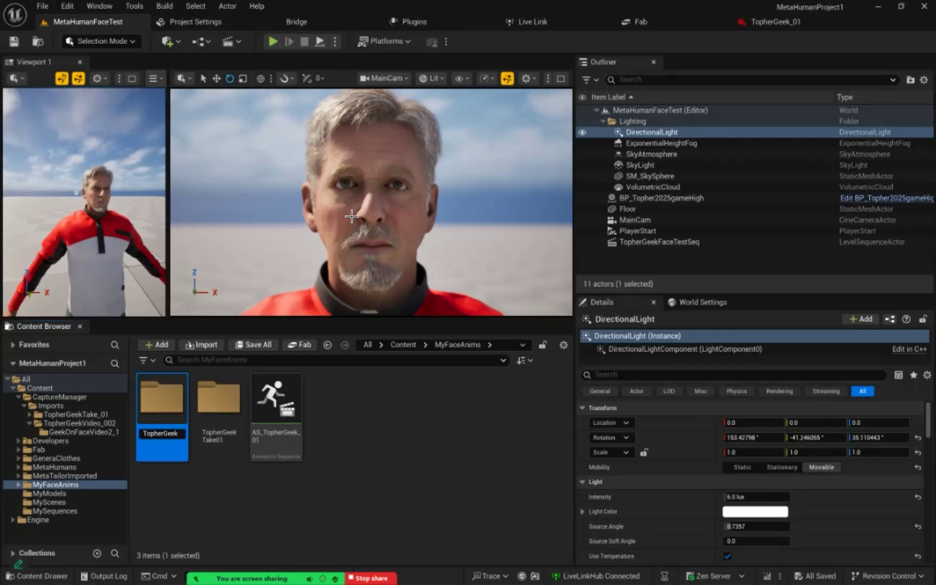
text(Take02)
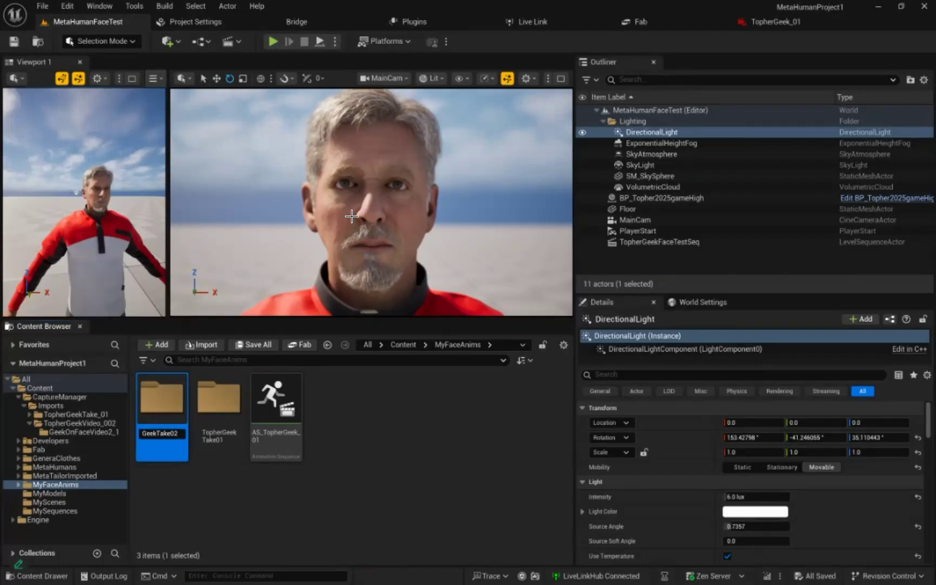
key(Return)
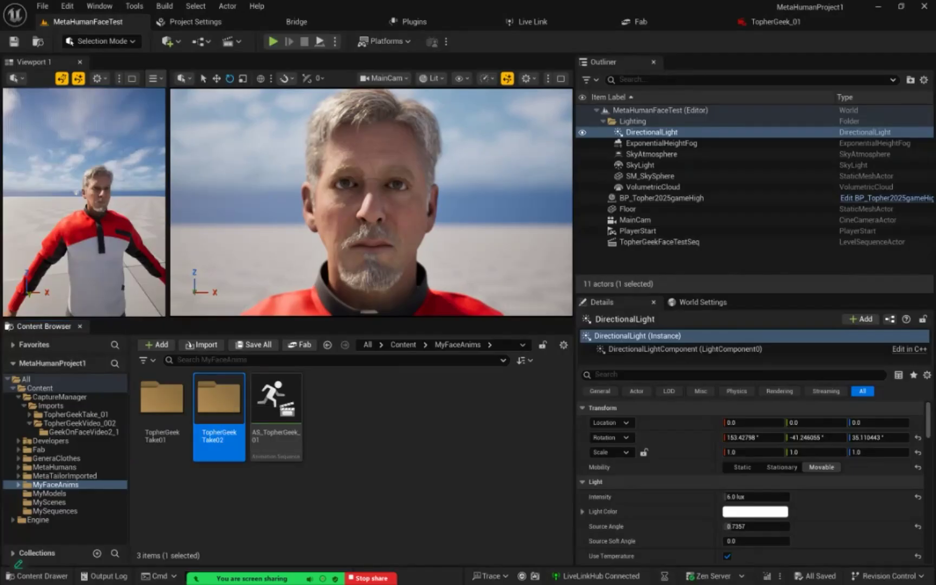
double_click(219, 404)
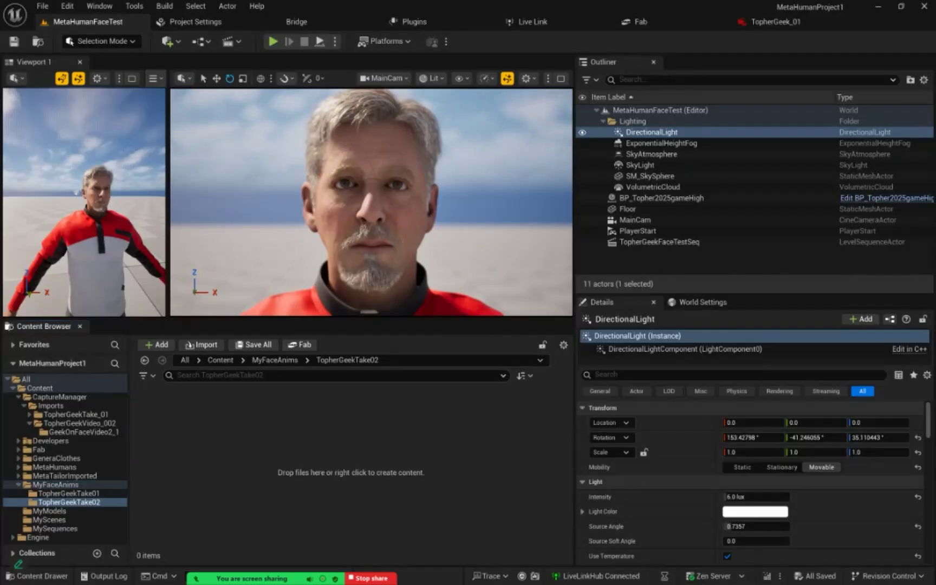
Create a MetaHuman Performance asset named TopherGeek02perf in the TopherGeekTake02 folder and save all unsaved project content
right_click(260, 429)
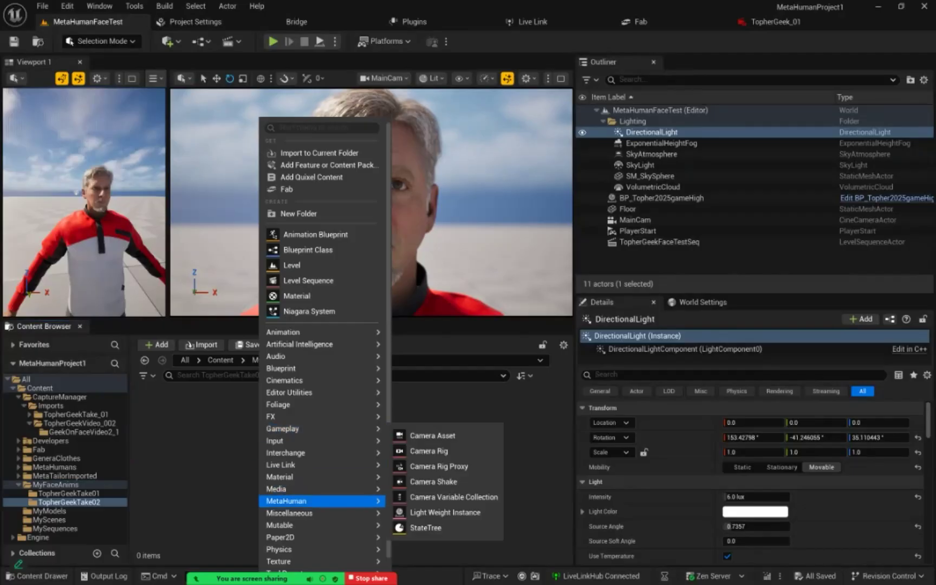
mouse_move(320, 501)
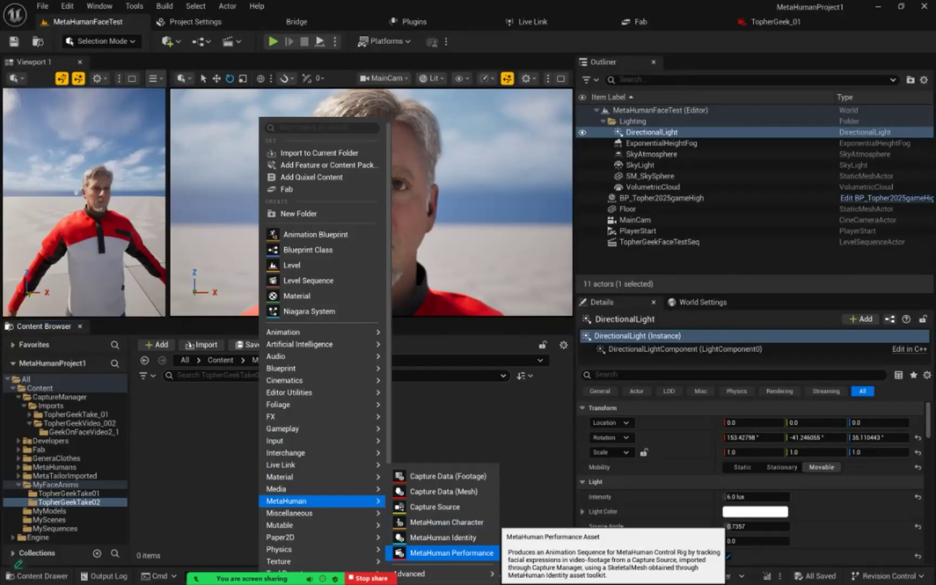
click(451, 553)
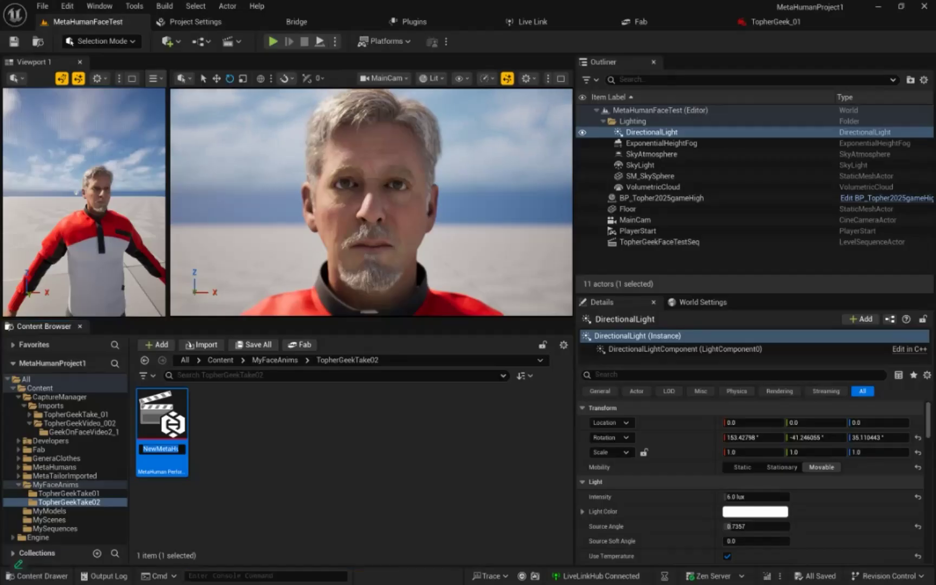
text(TopherGeek)
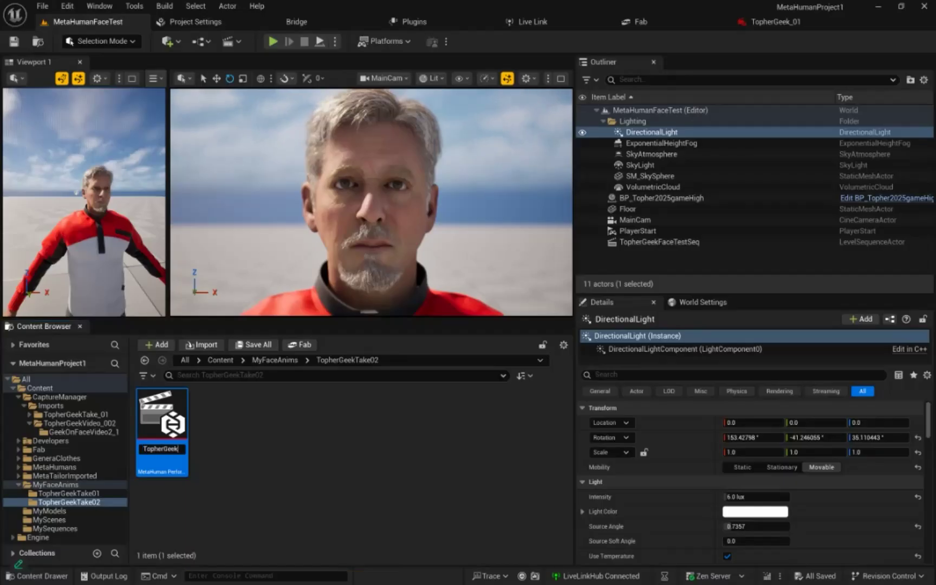
text(02perf)
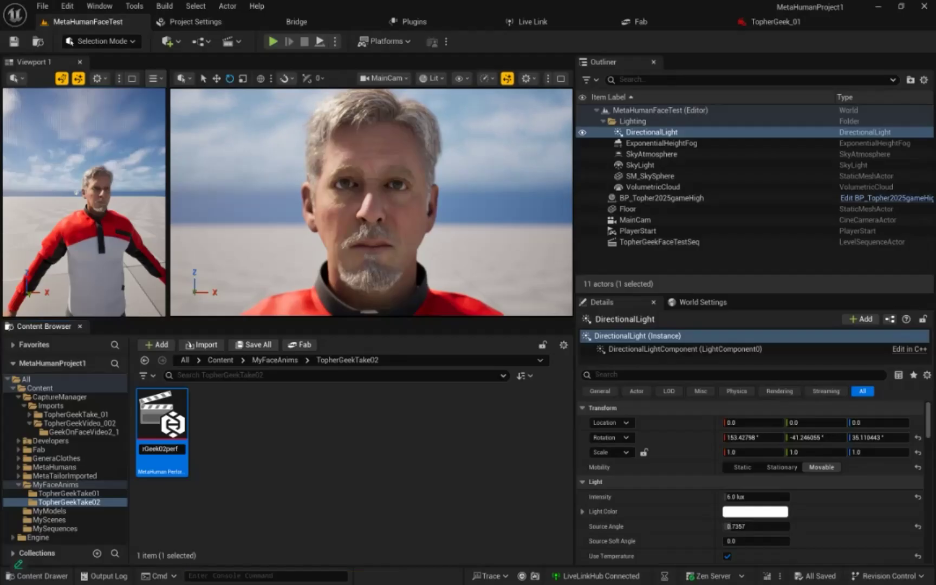
key(Return)
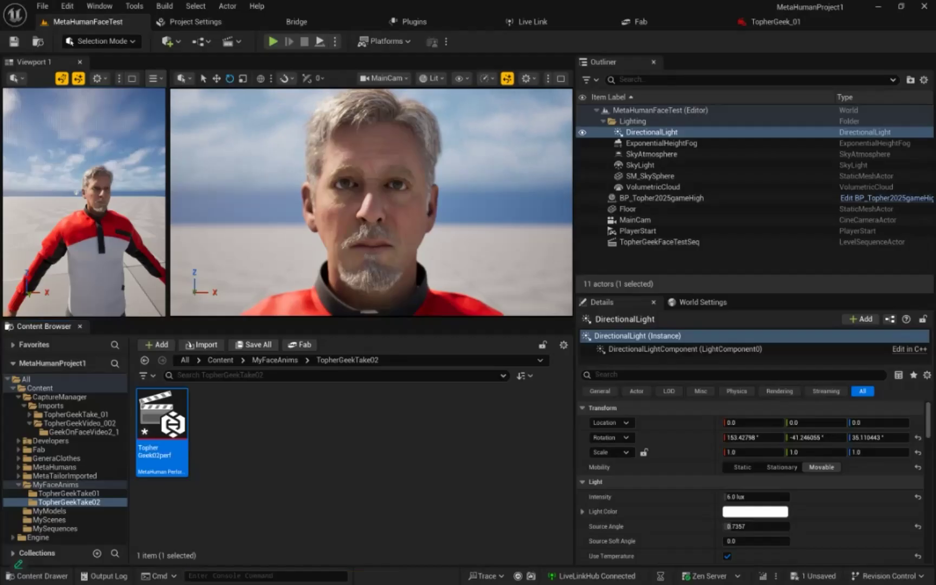
click(41, 7)
mouse_move(80, 120)
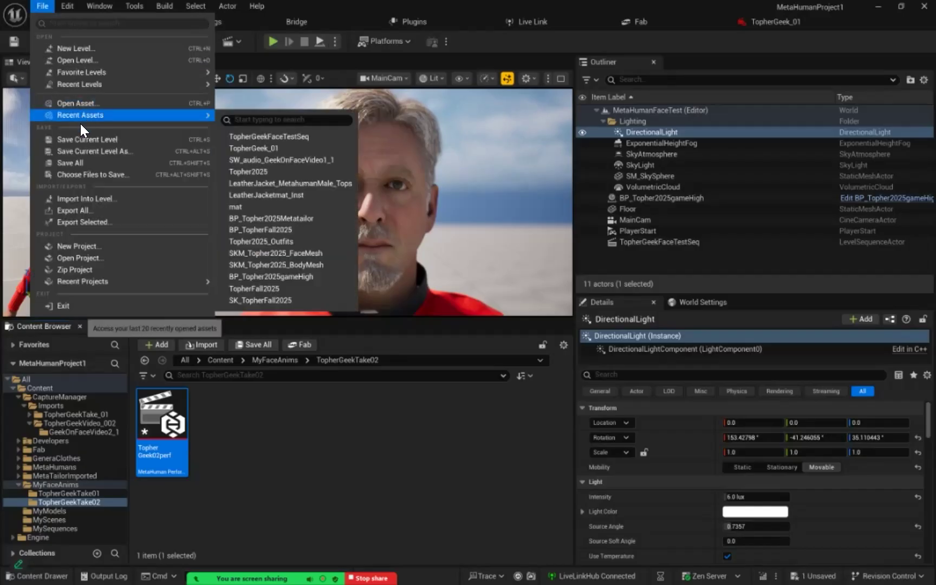
click(83, 162)
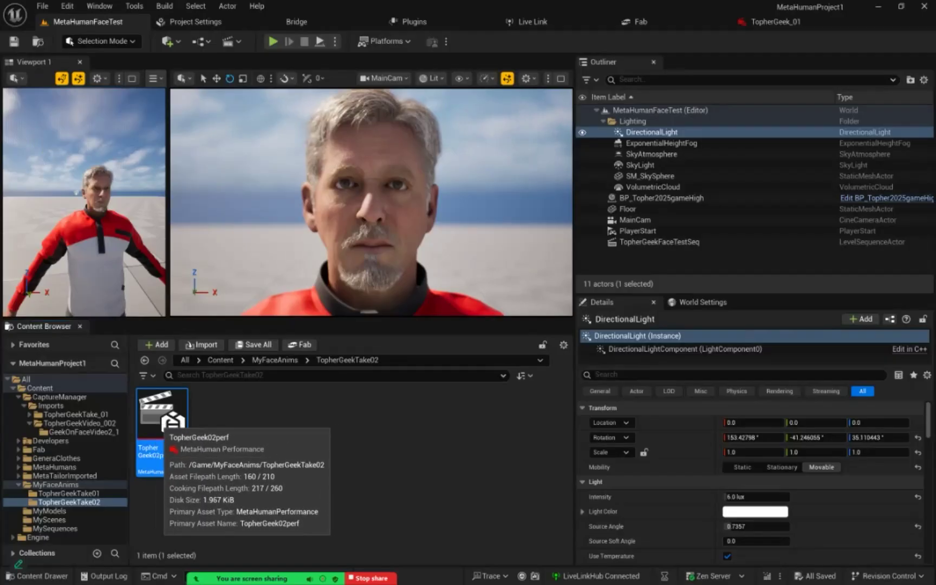
Open the TopherGeek02perf asset and enlarge the area showing its detail properties
double_click(160, 412)
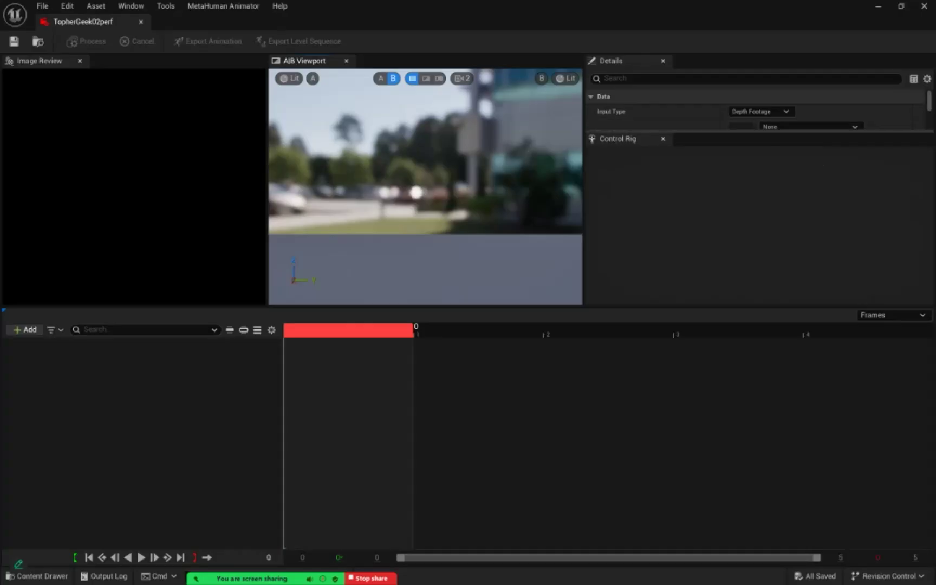
drag(631, 131, 631, 261)
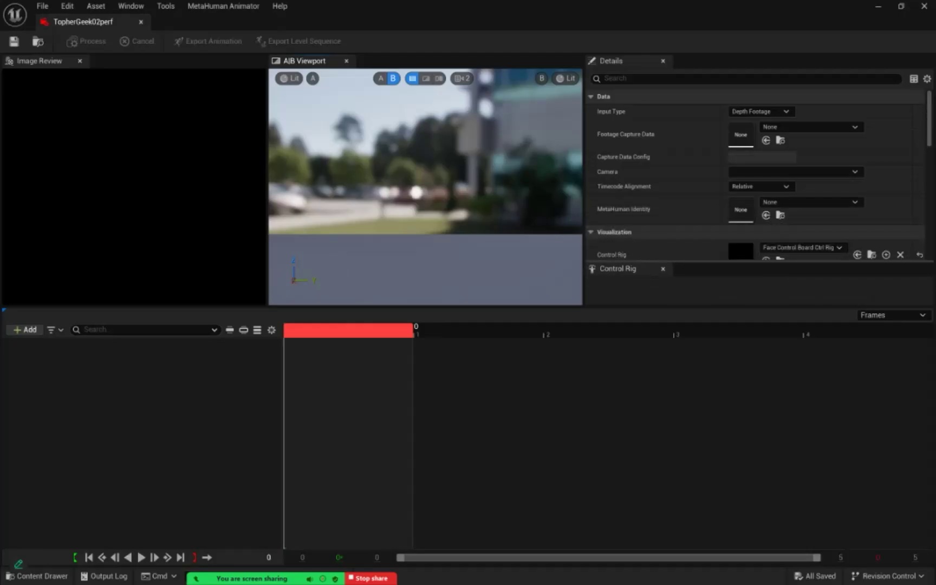
drag(617, 307, 617, 411)
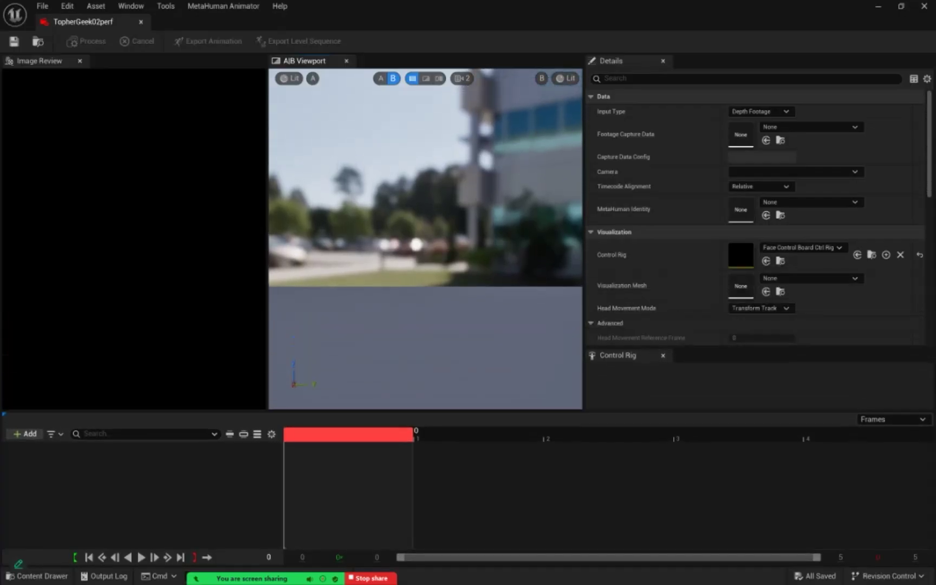
drag(705, 347, 704, 360)
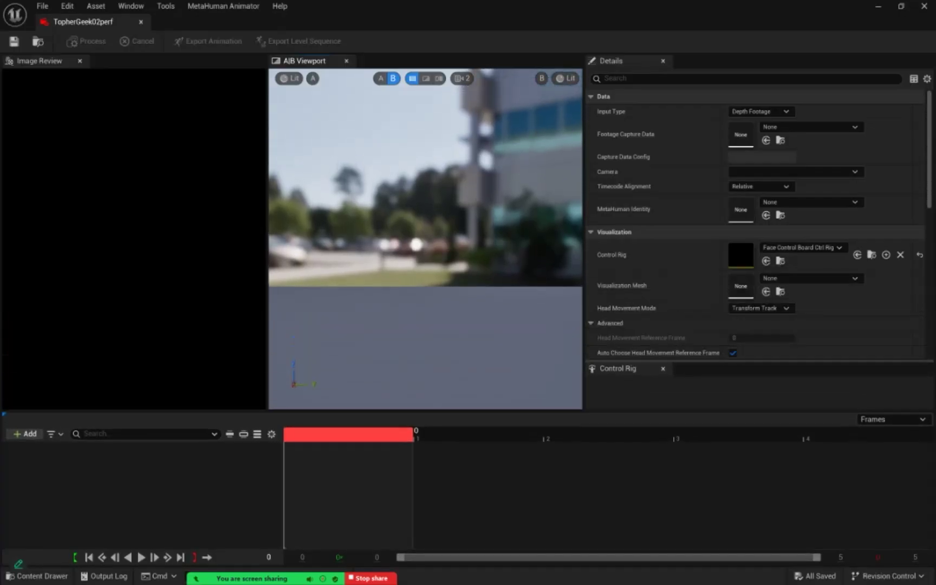
mouse_move(704, 410)
mouse_down()
mouse_move(704, 422)
mouse_move(704, 411)
mouse_up()
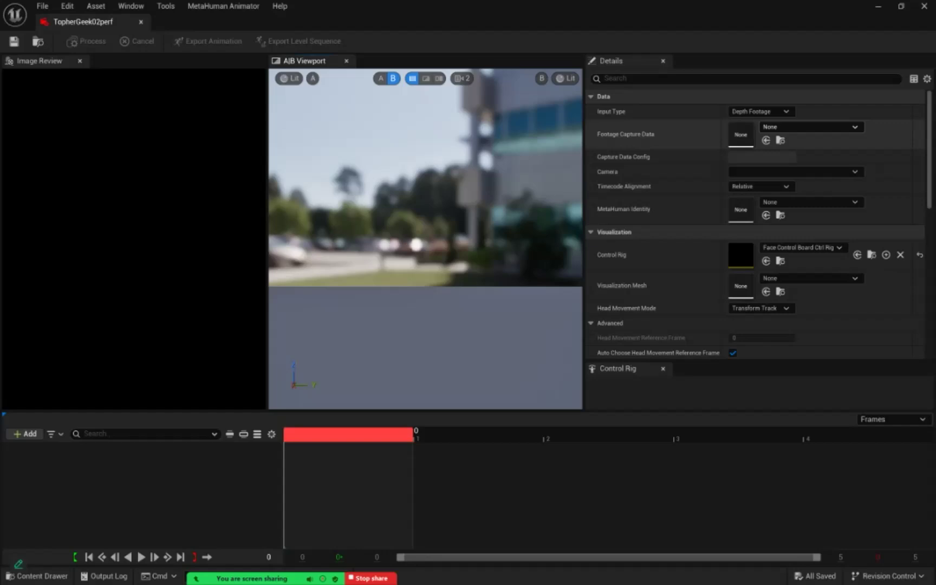
Set the performance's input type to Monocular Footage and assign CD_GeekOnFaceVideo2_1 as its footage capture data
click(780, 111)
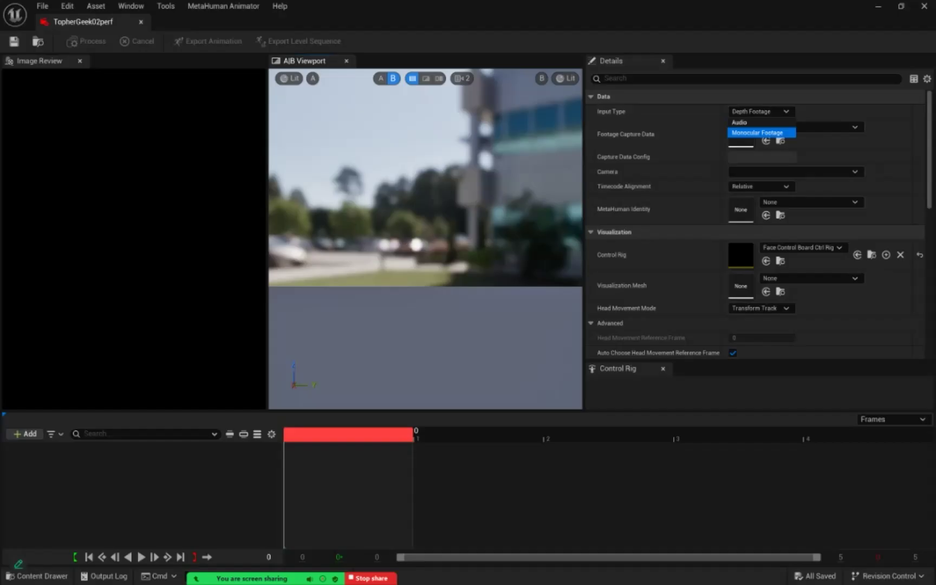
click(757, 133)
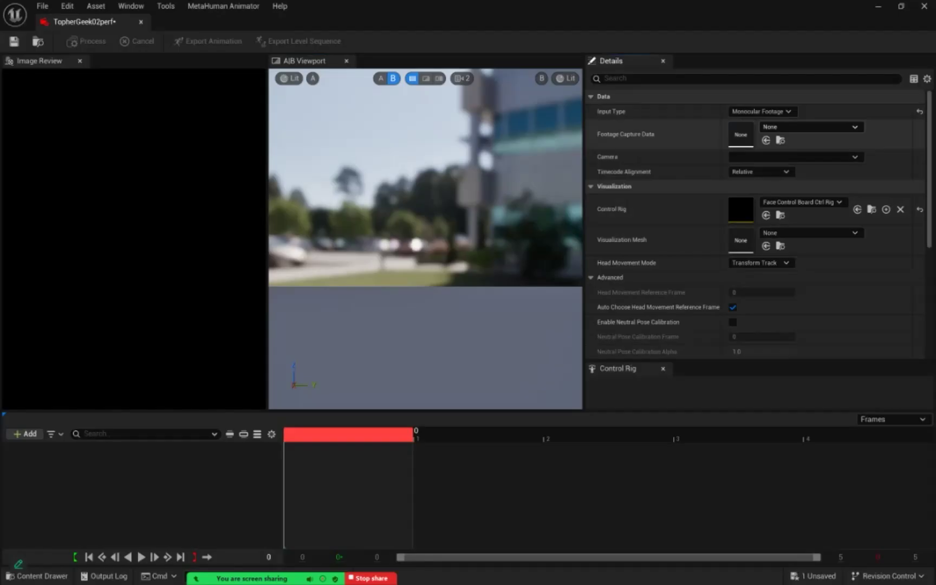
click(807, 127)
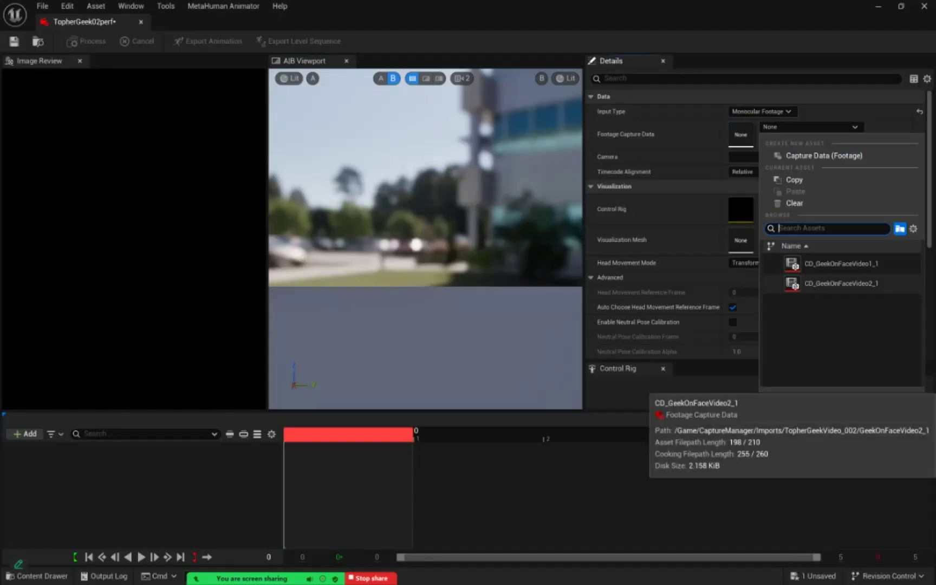
click(841, 283)
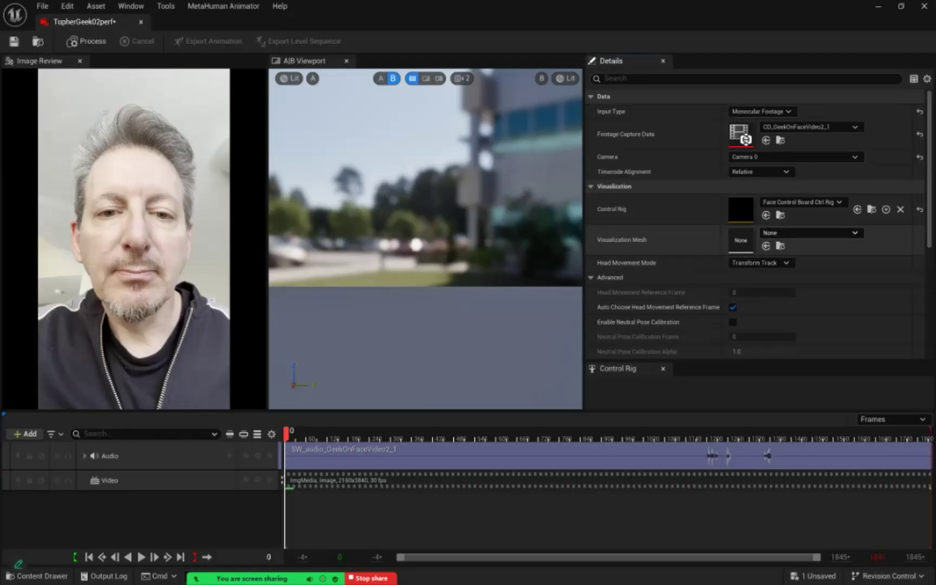
Assign the first listed SKM_Topher2025_FaceMesh as the visualization mesh and accept the audio clock as the clock source
click(807, 233)
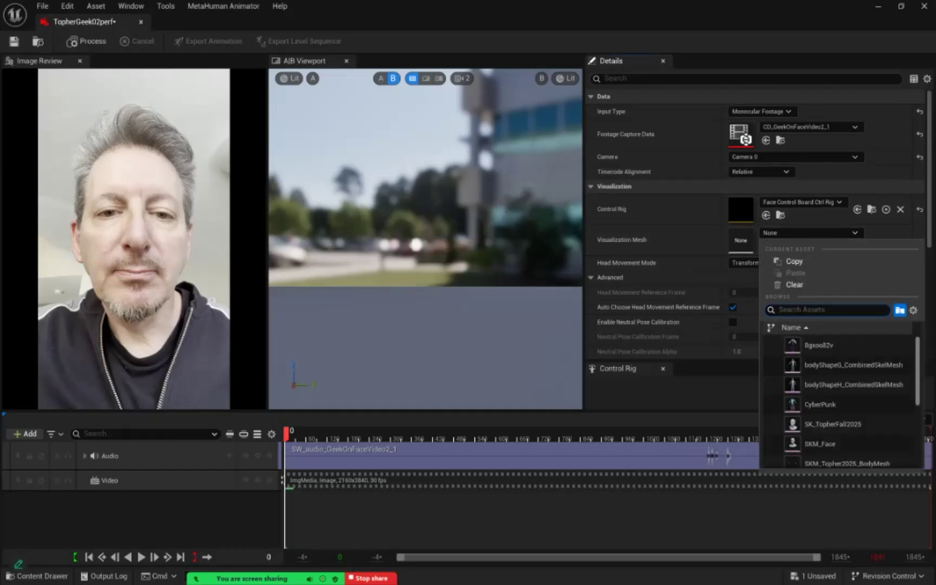
scroll(840, 401, down, 3)
scroll(839, 400, down, 4)
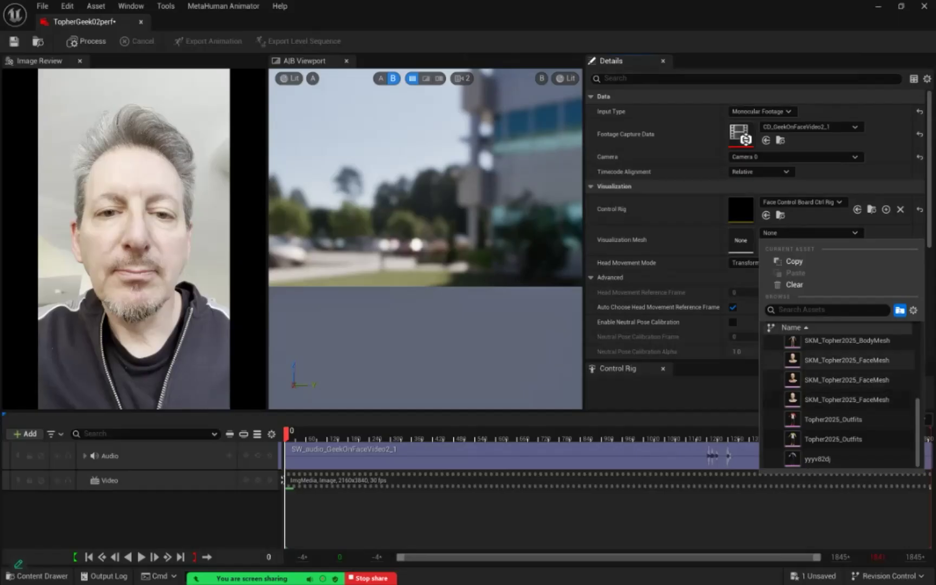
mouse_move(845, 380)
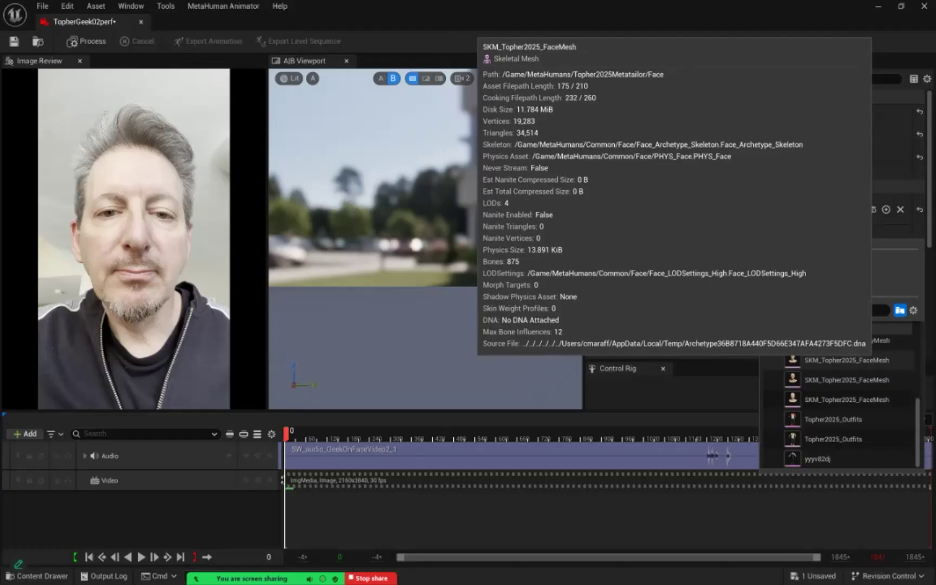
click(875, 360)
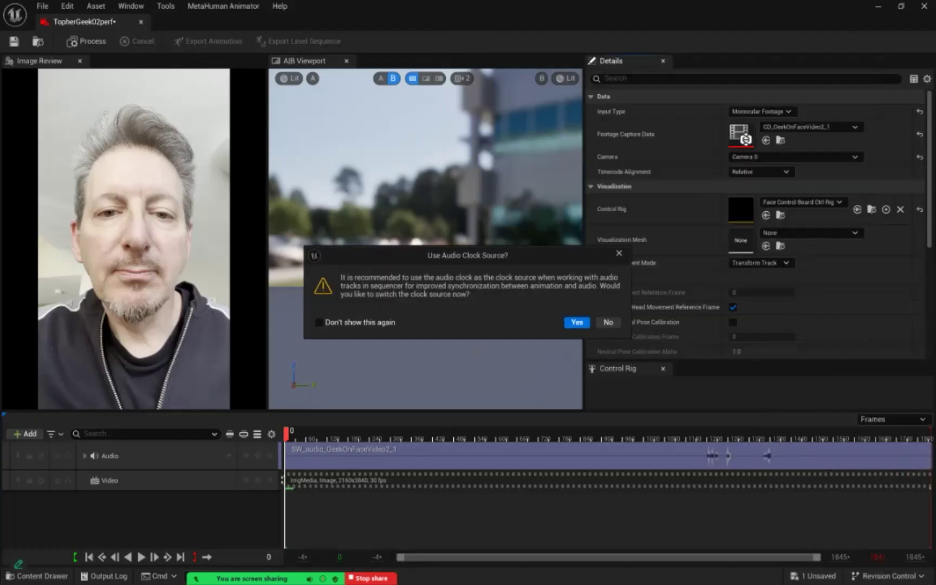
click(576, 322)
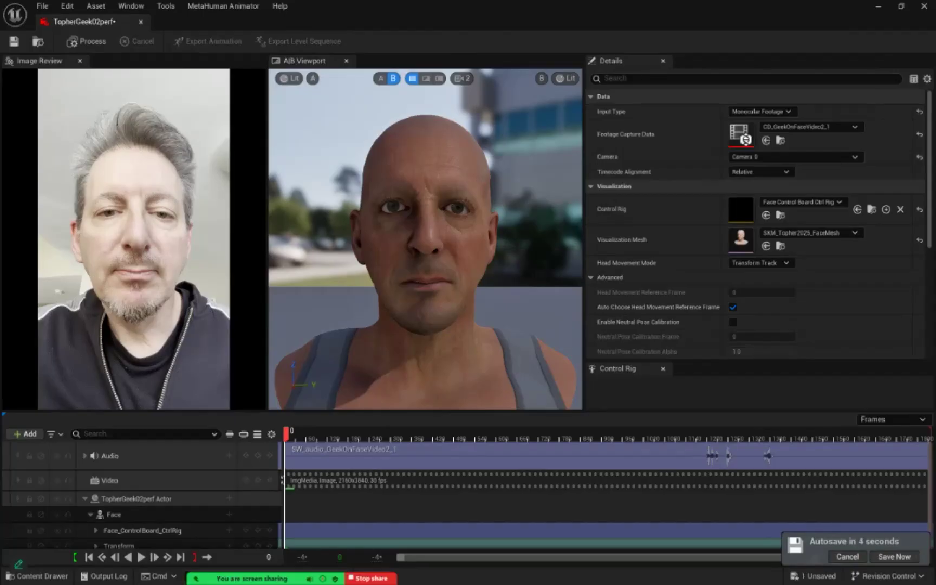
Preview the captured footage up to about frame 1172, return to the first frame, and examine the Head Movement Mode options
click(141, 557)
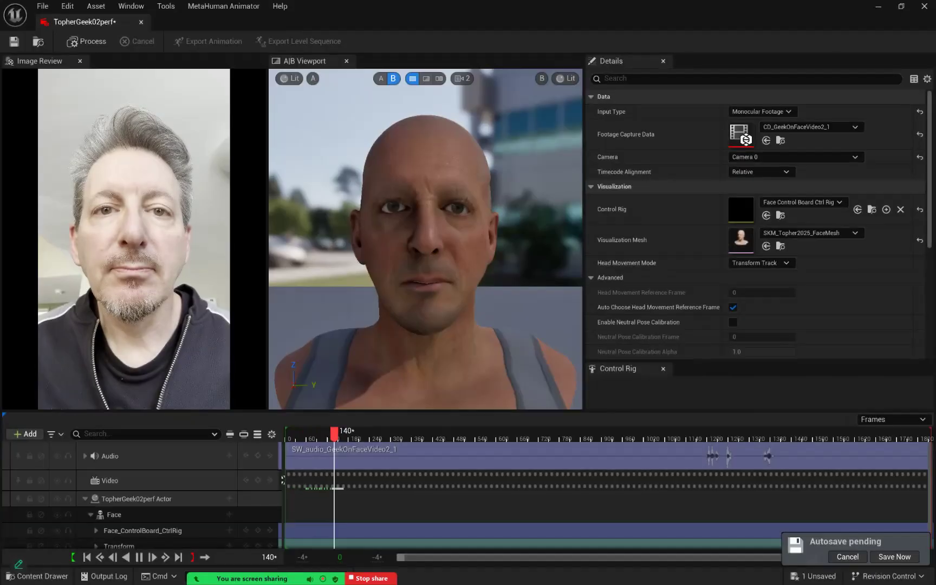
key(space)
drag(372, 434, 697, 434)
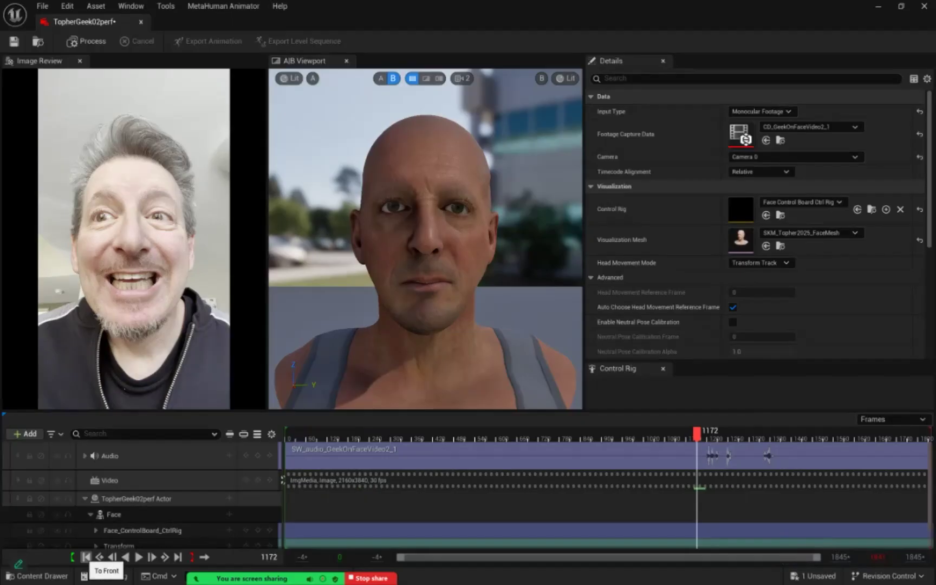
click(86, 557)
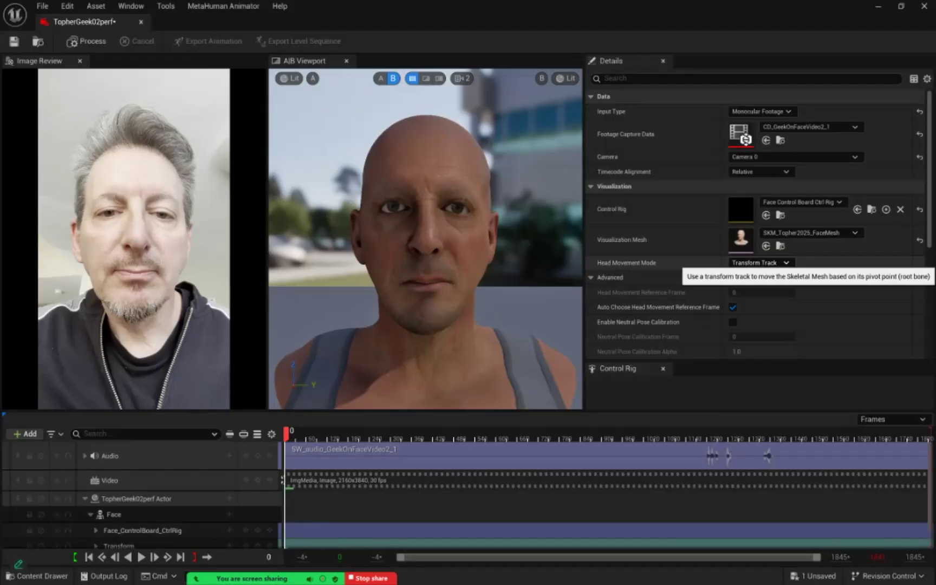
click(759, 262)
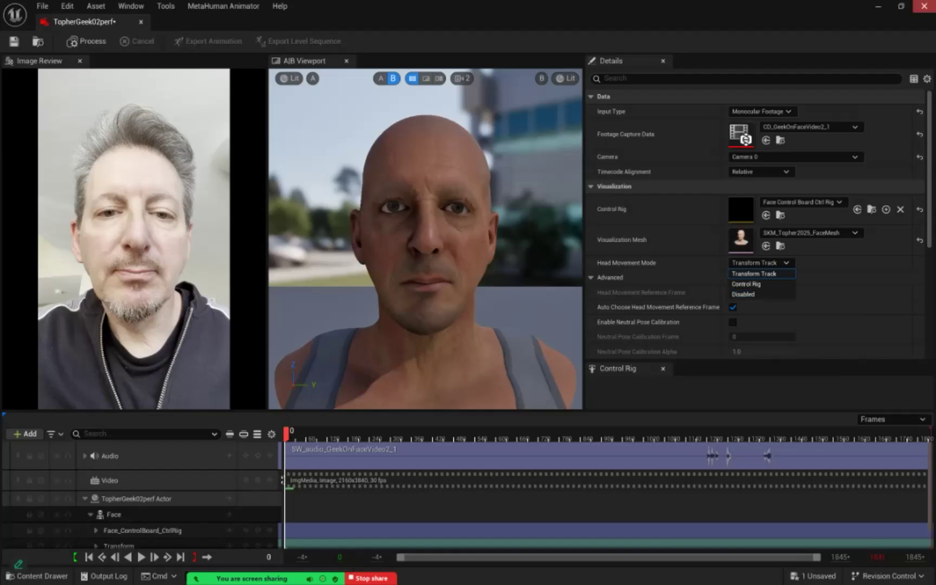
key(Escape)
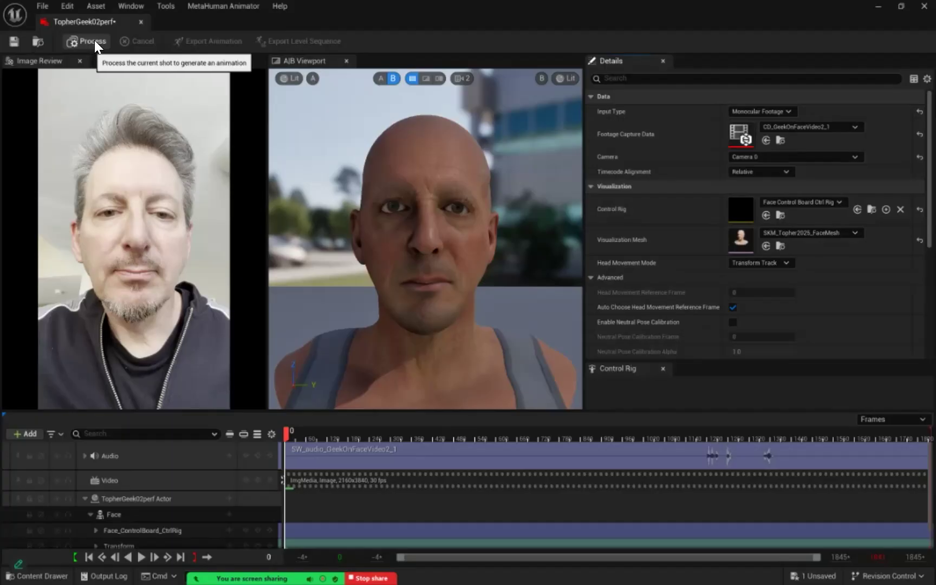
Save all assets and process the TopherGeek02perf shot to generate its facial animation
click(39, 6)
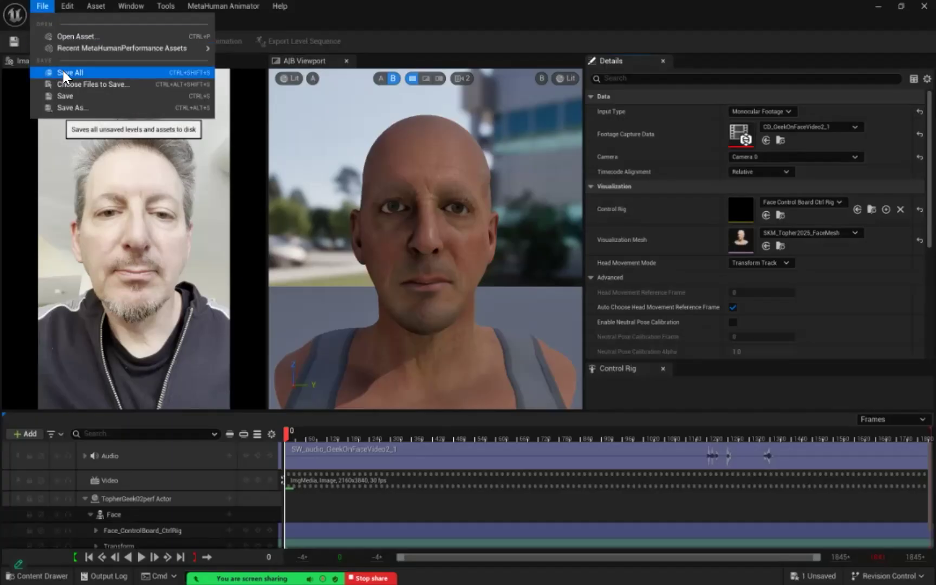
click(63, 72)
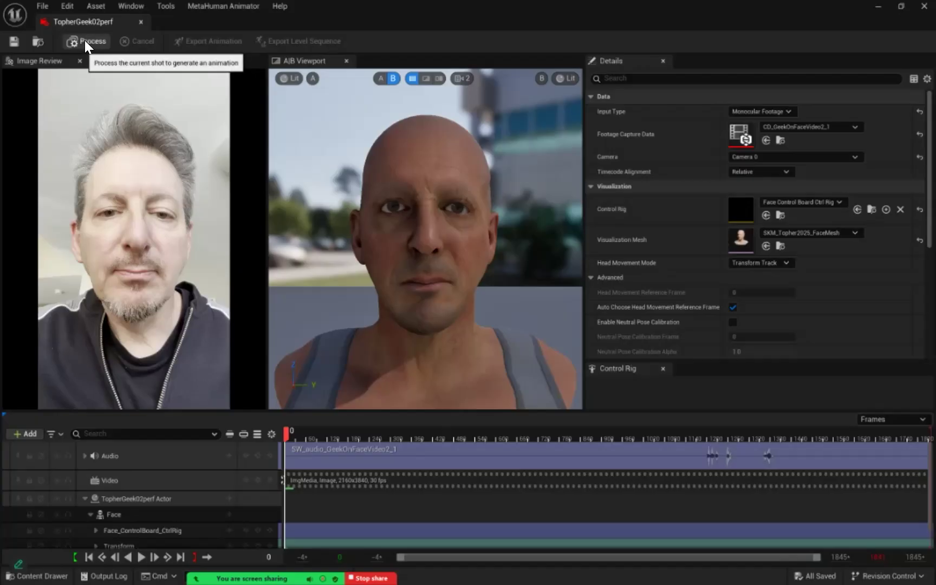
click(85, 40)
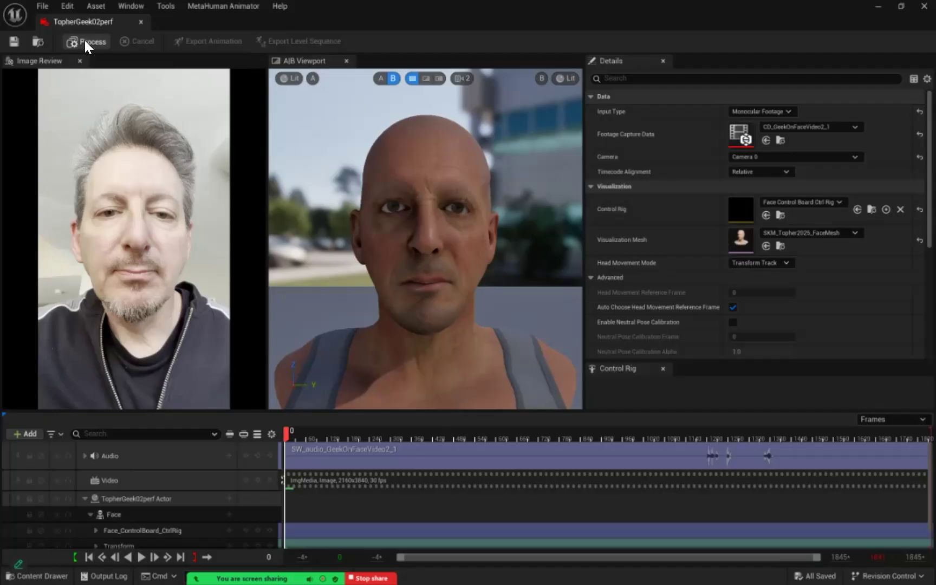
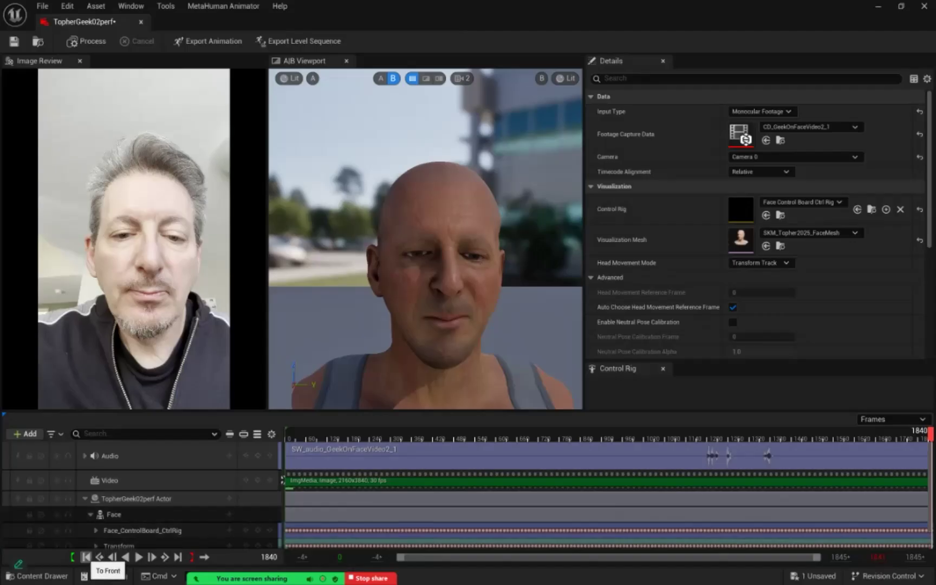
Play the processed animation from the start and compare the face mesh with the footage around frames 1164 and 1645
click(86, 557)
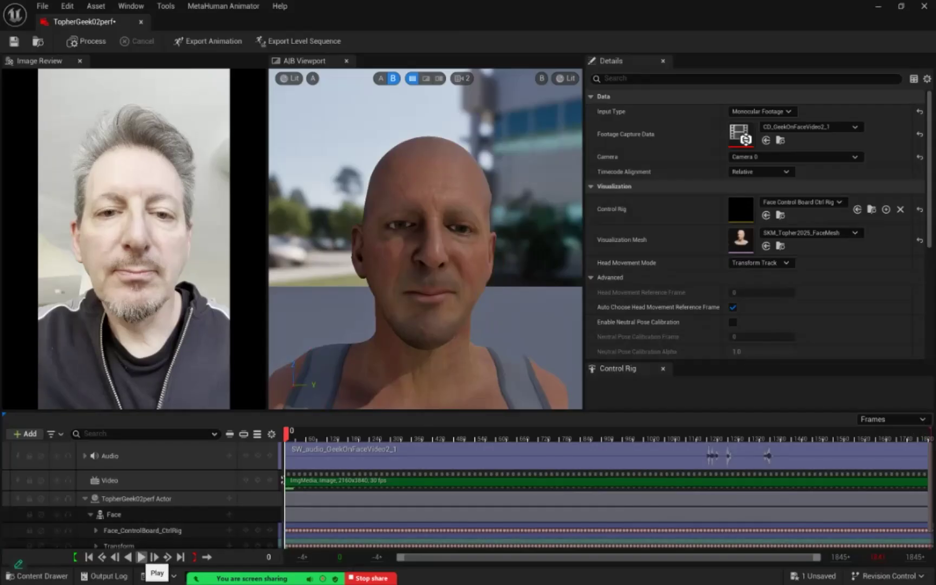
click(141, 557)
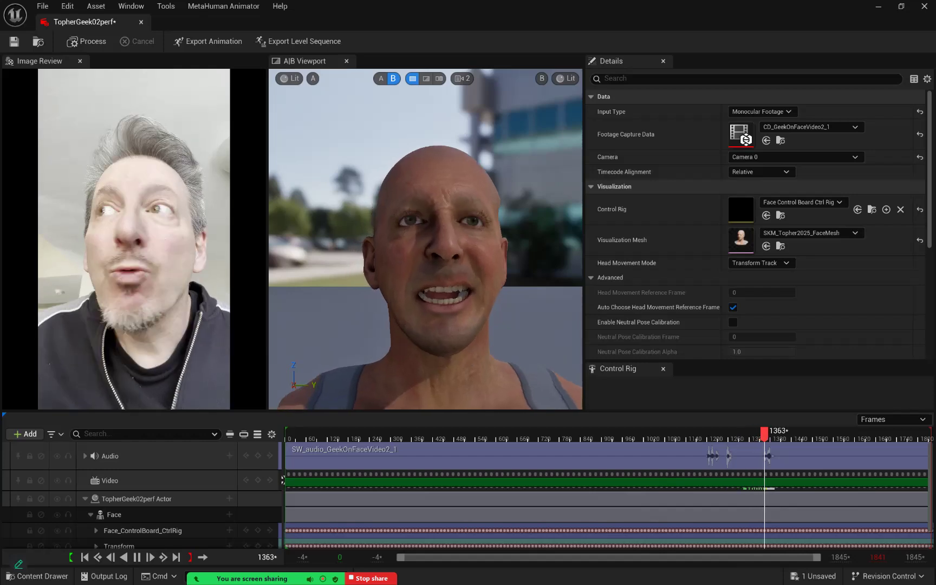
drag(772, 434, 694, 435)
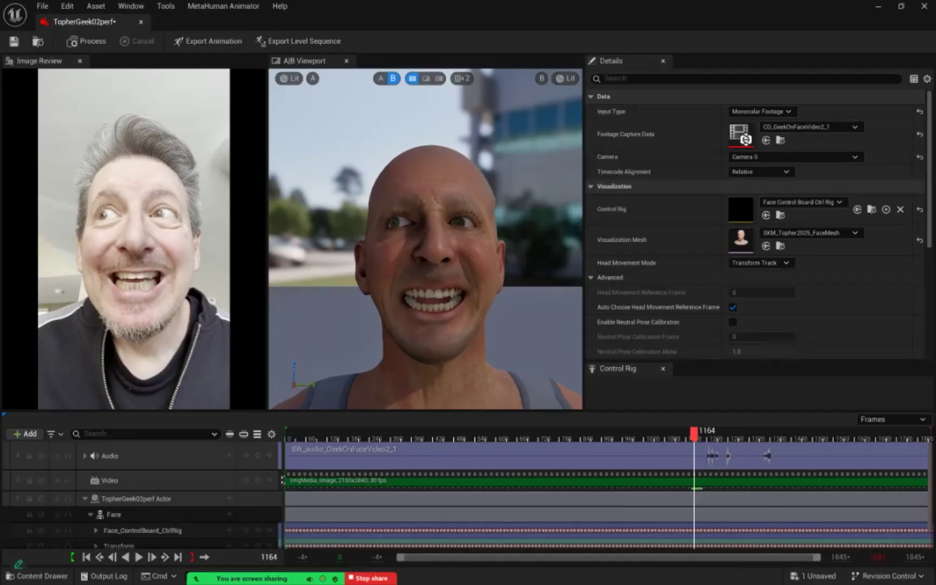
drag(694, 435, 863, 435)
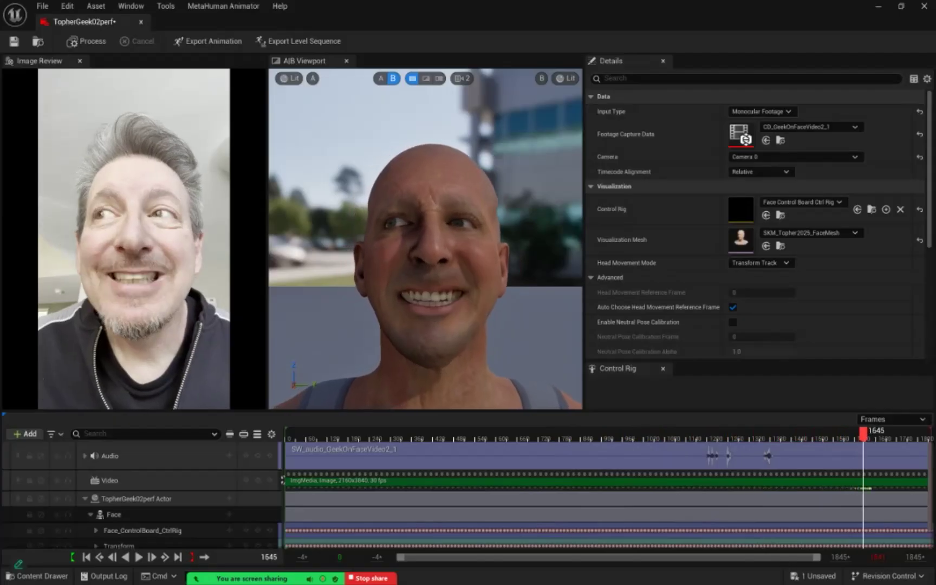
Return to the first frame and enlarge the timeline and Control Rig areas until the whole face control board is in view
drag(863, 434, 327, 434)
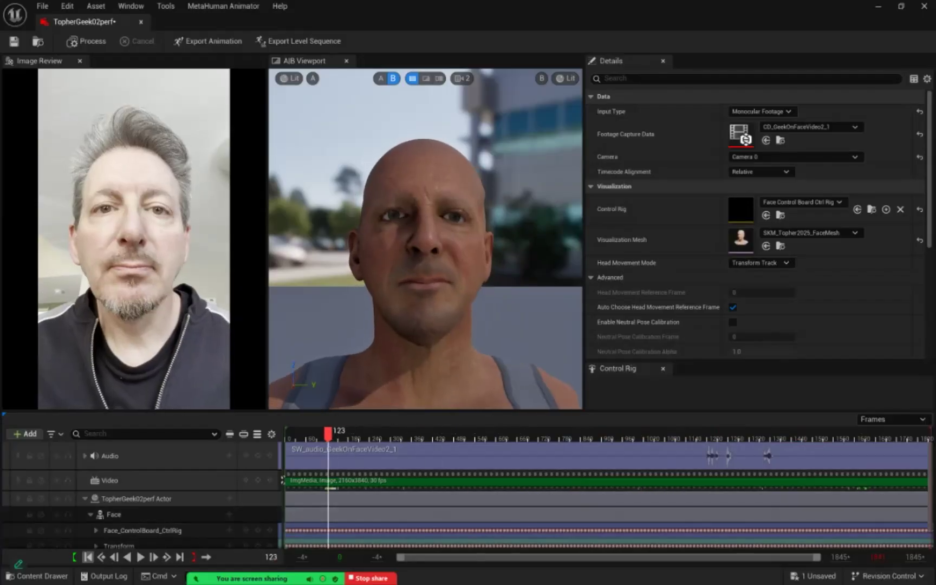
click(87, 557)
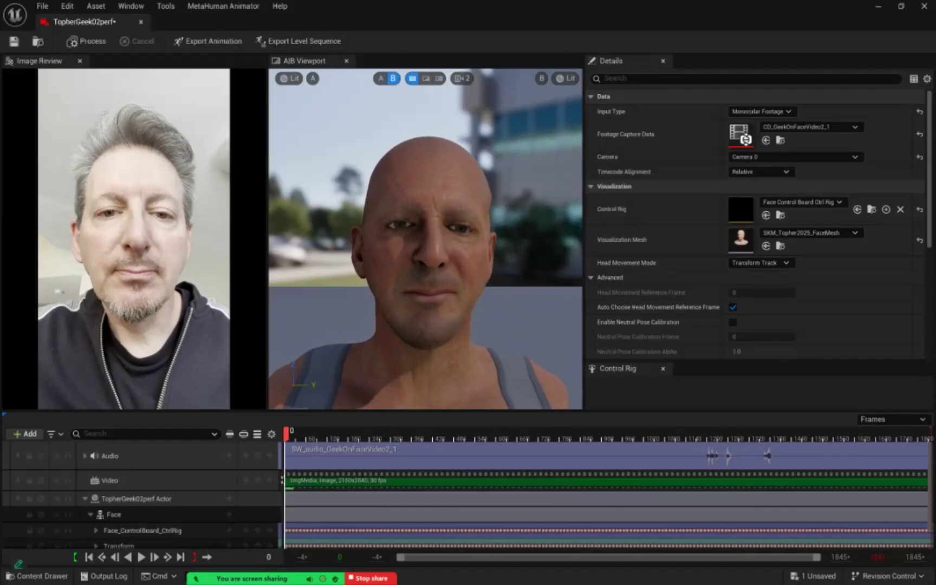
drag(343, 411, 343, 379)
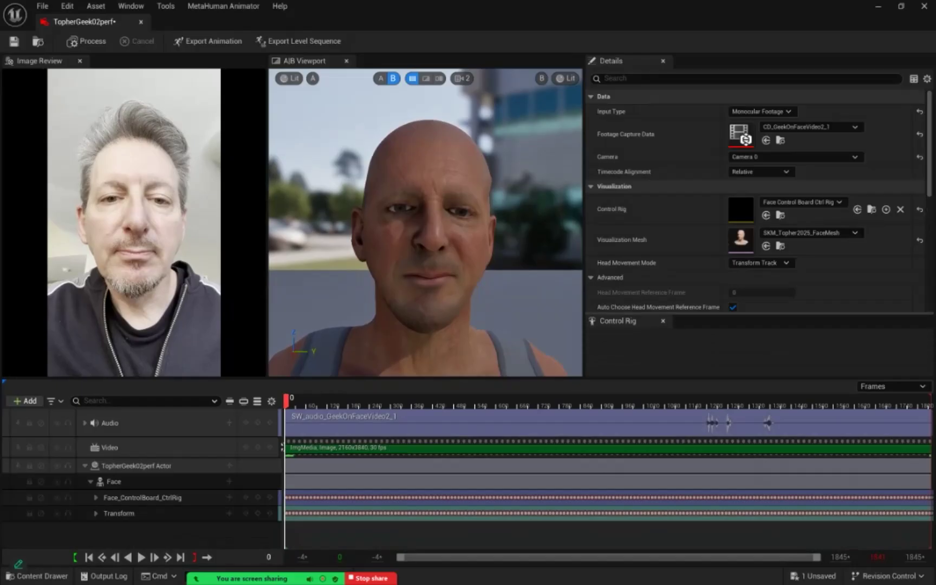
drag(759, 258, 760, 100)
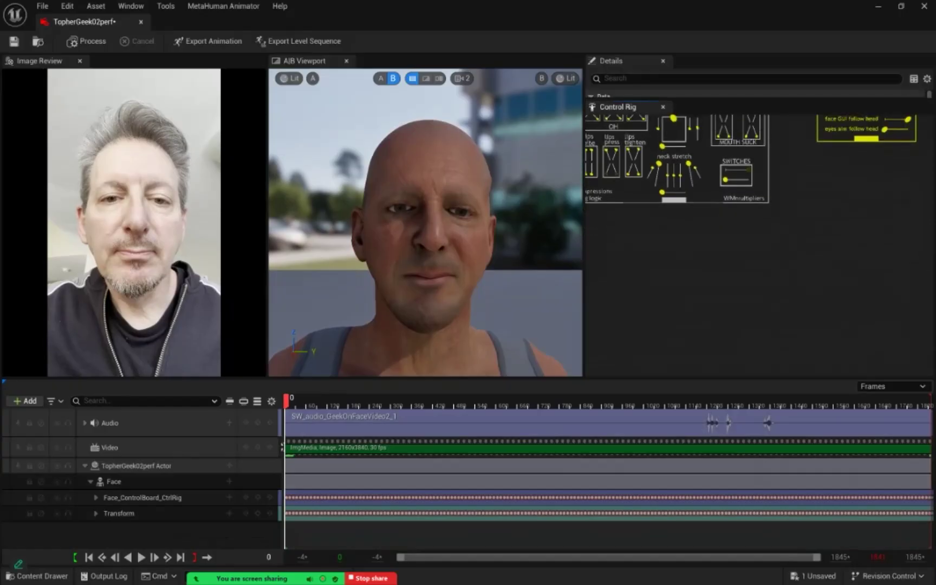
right_drag(830, 360, 797, 348)
scroll(822, 365, down, 2)
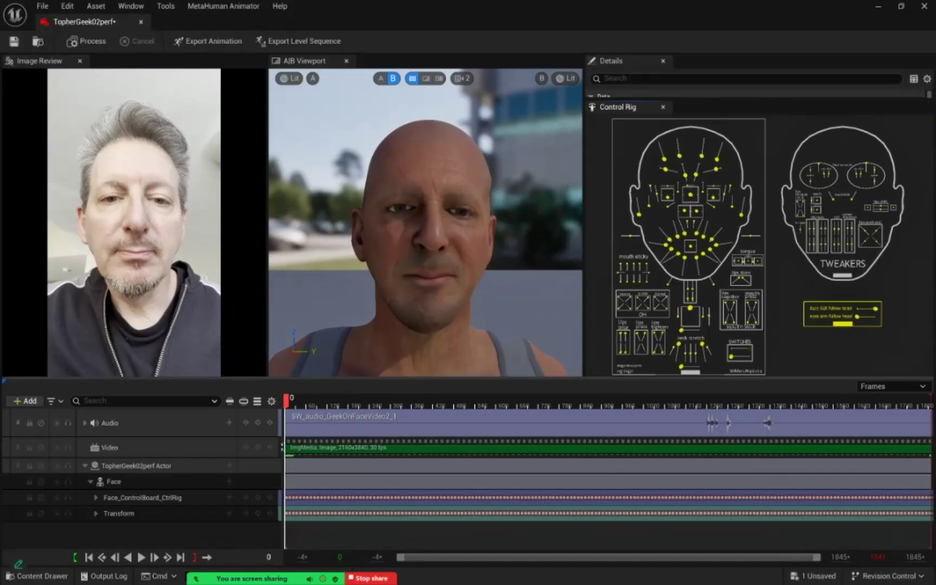
Play the animation and compare the control board, face mesh and footage around frames 251 and 830
key(space)
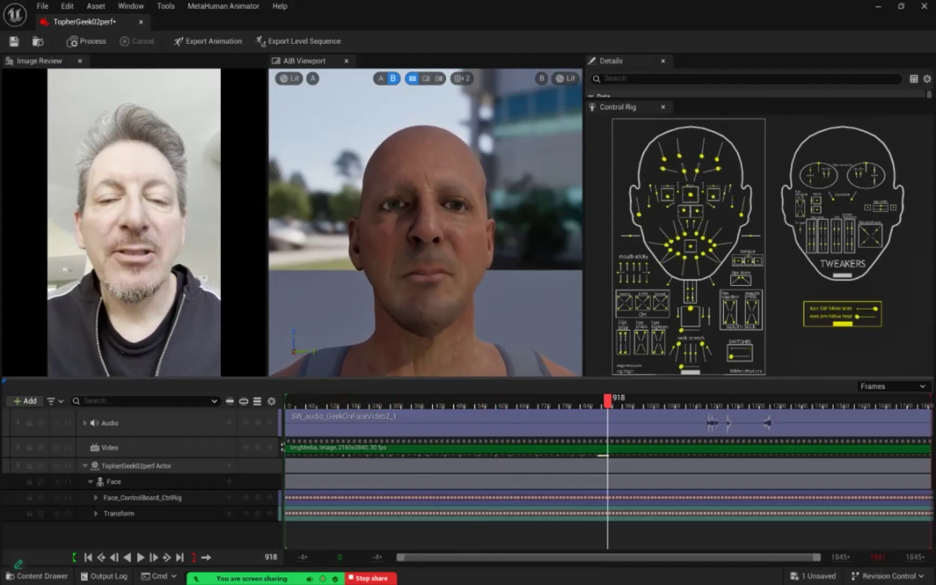
drag(651, 401, 373, 400)
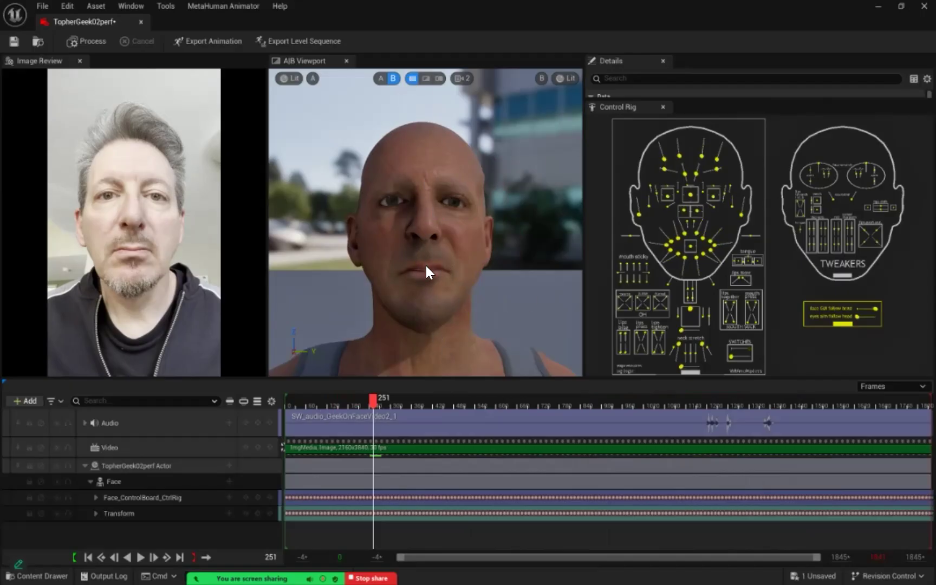
drag(373, 400, 577, 399)
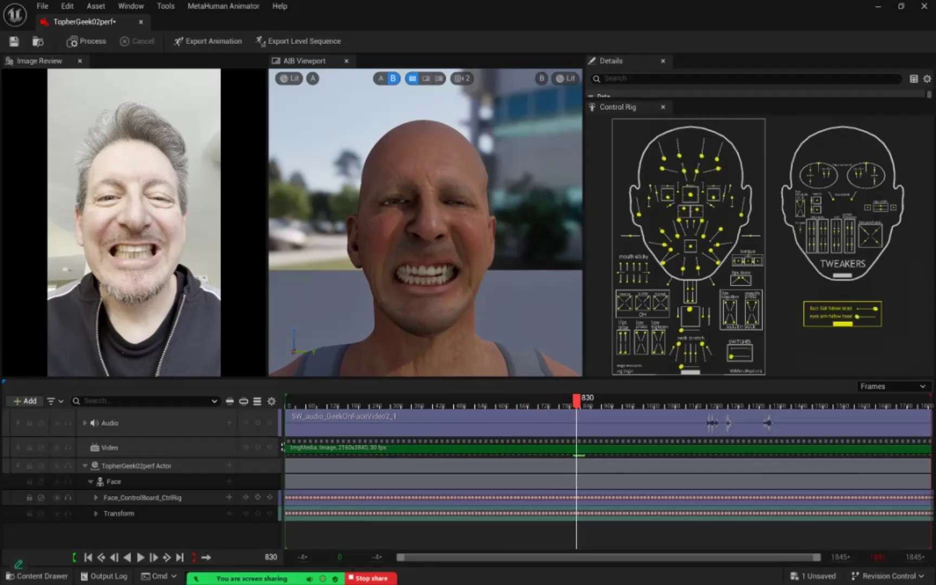
Examine the keyed controls inside the Face_ControlBoard_CtrlRig track, including the CTRL_C_eyesAim channels, and collapse the track again at frame 273
click(96, 498)
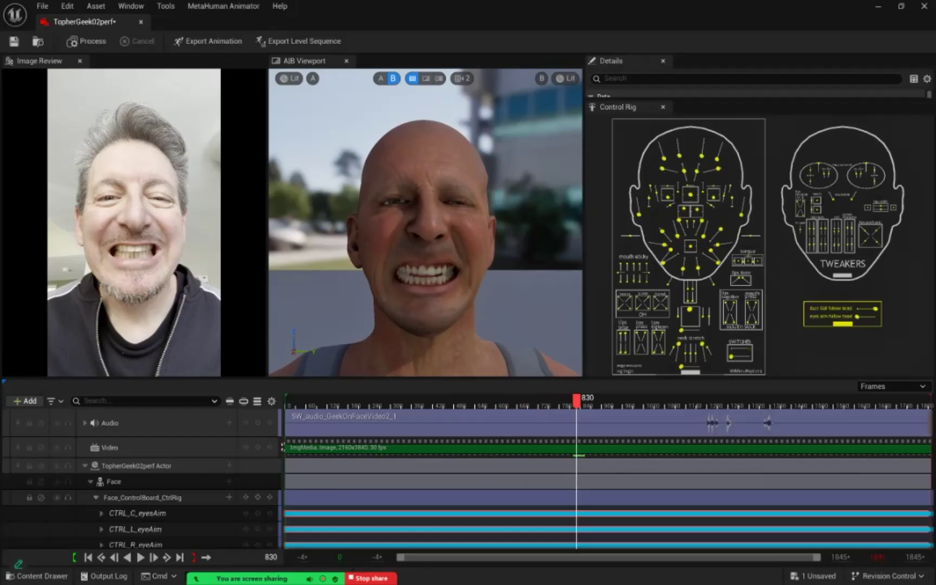
scroll(259, 523, down, 5)
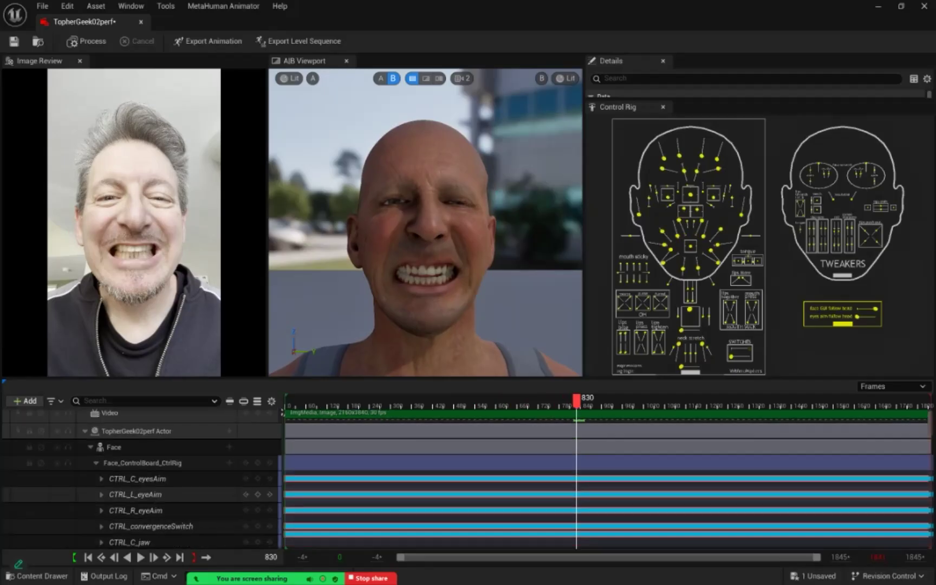
scroll(258, 521, down, 10)
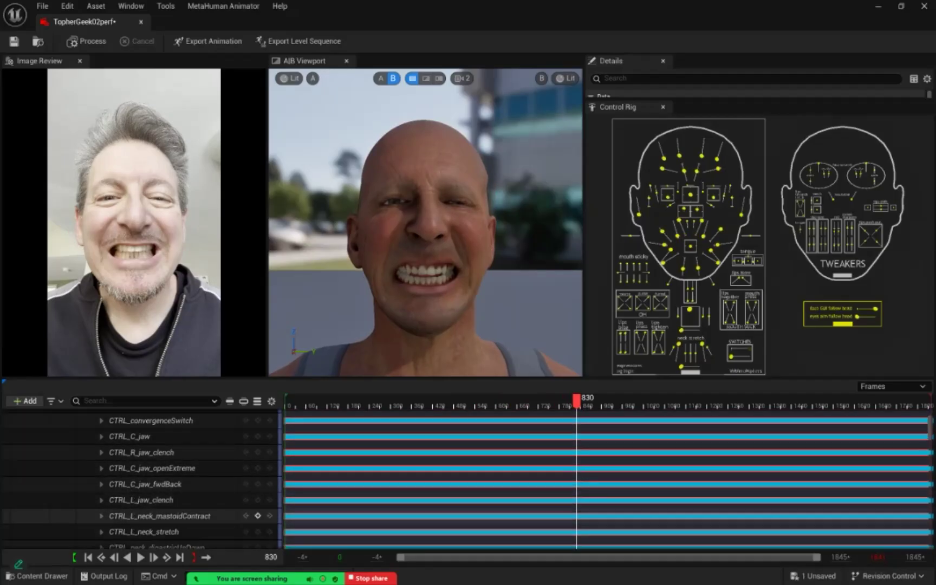
scroll(258, 508, up, 15)
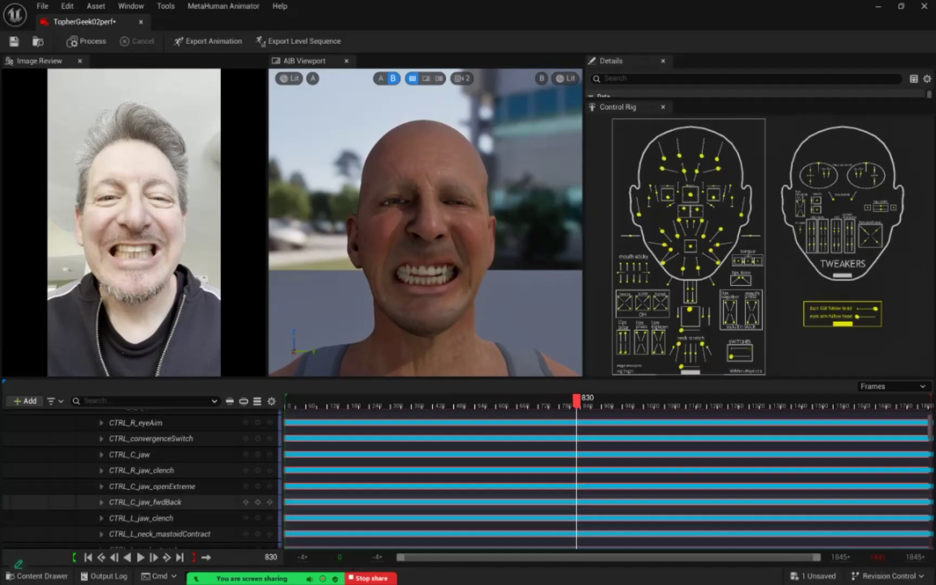
scroll(258, 505, up, 3)
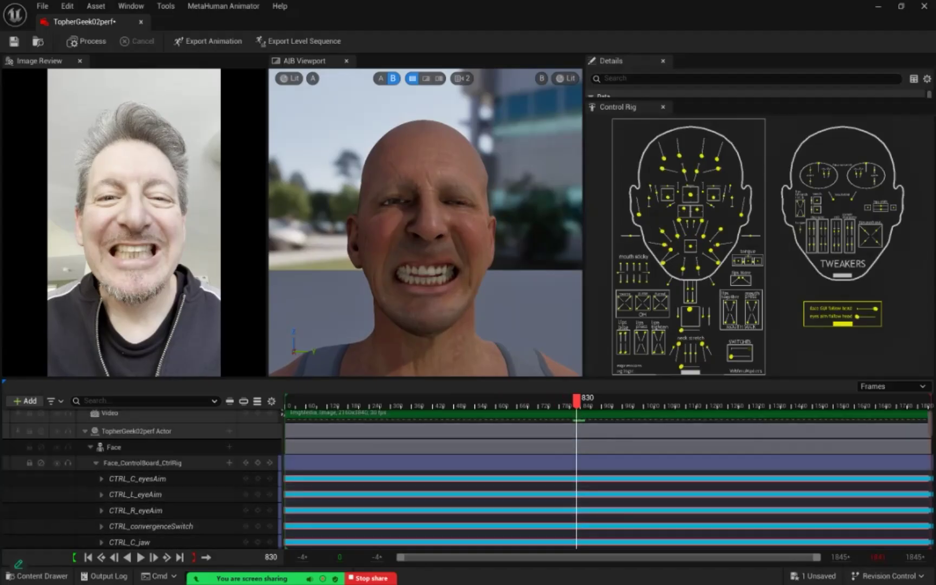
click(101, 479)
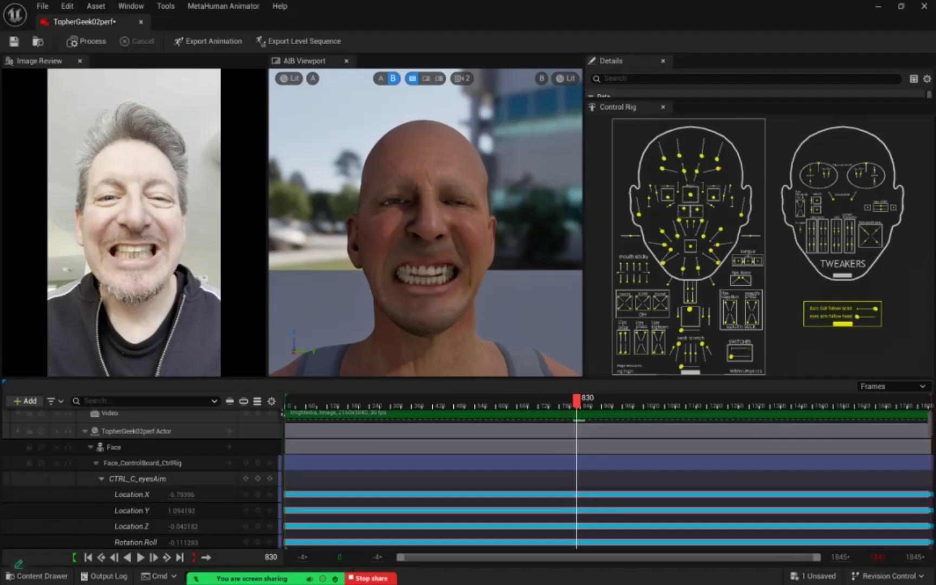
click(101, 479)
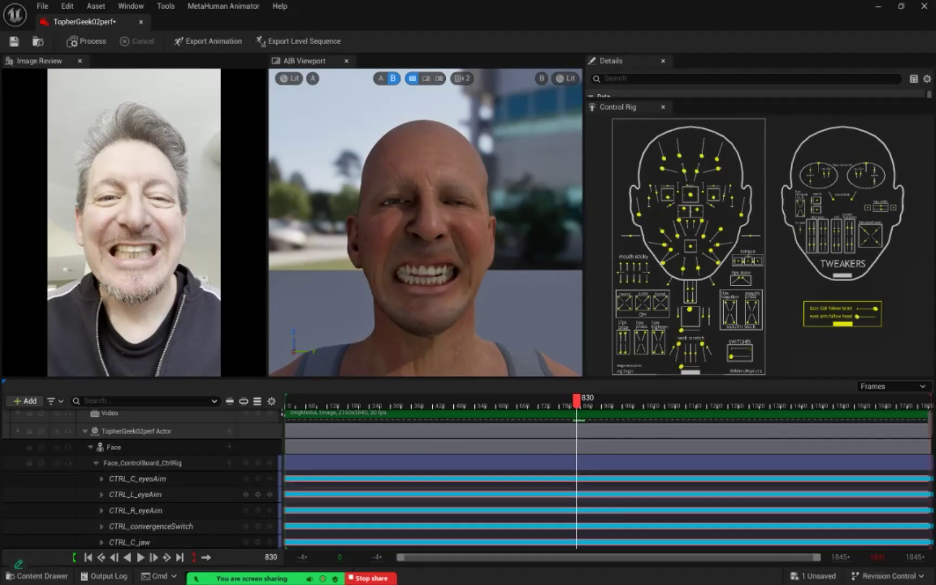
drag(577, 401, 380, 400)
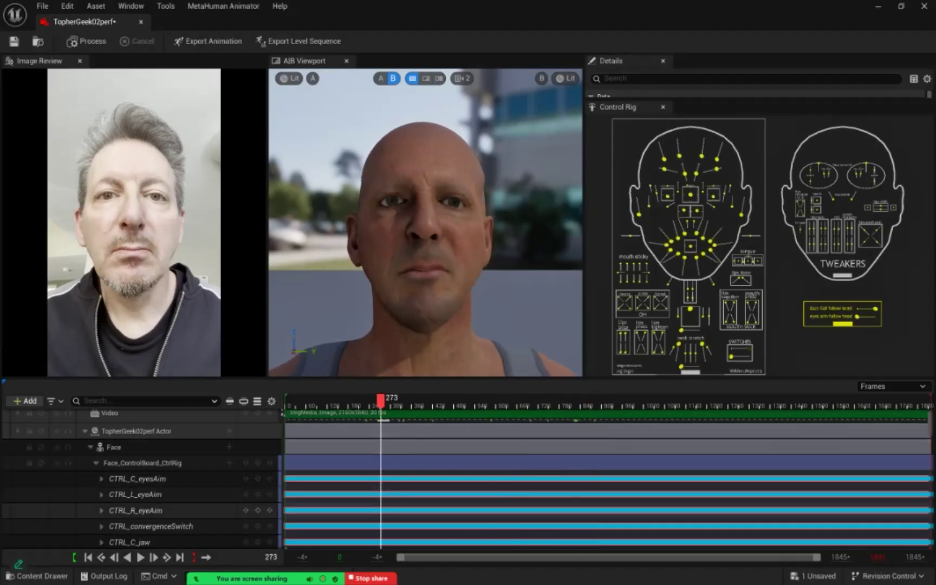
scroll(162, 480, up, 1)
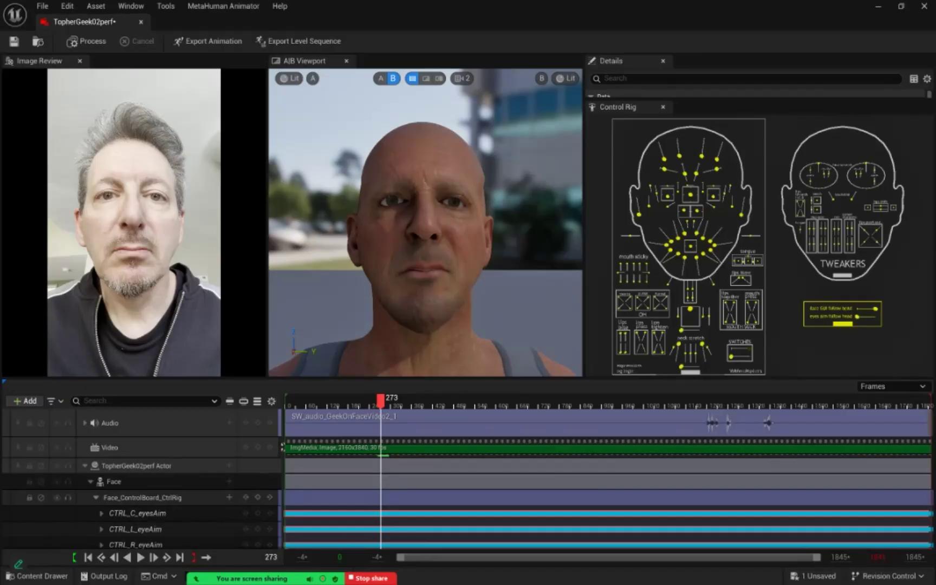
click(96, 497)
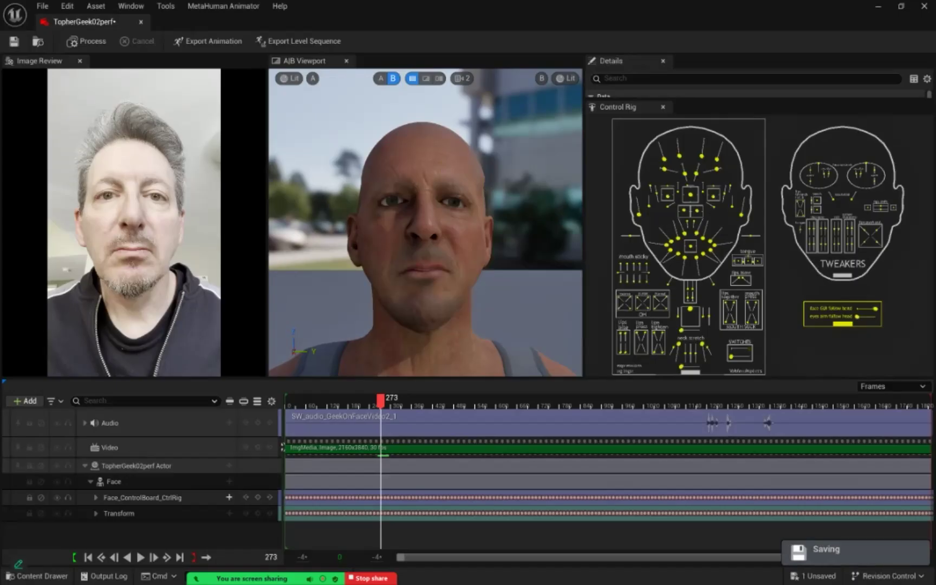
Examine the section types offered for the Face_ControlBoard_CtrlRig track, including Additive, and compare the facial poses around frames 662, 791 and 819
click(230, 497)
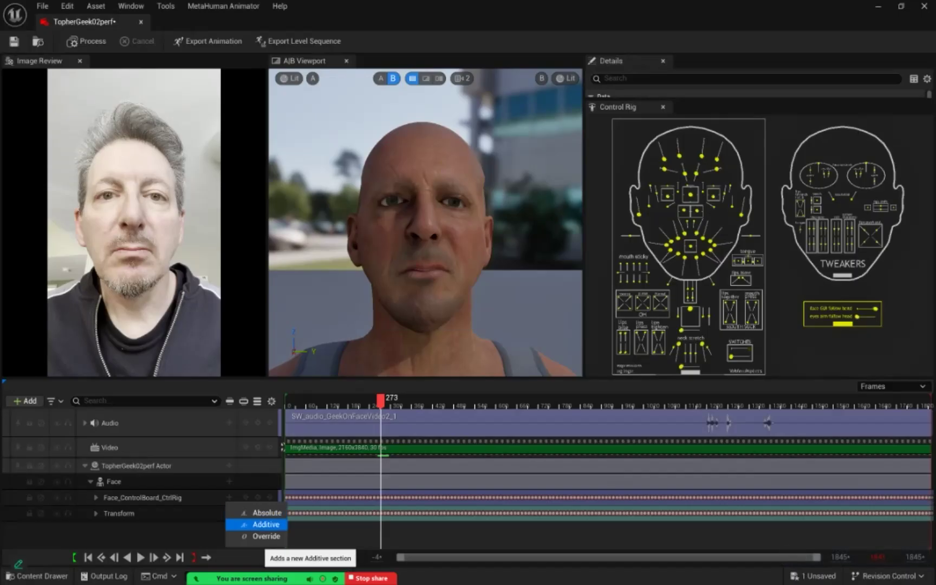
click(266, 524)
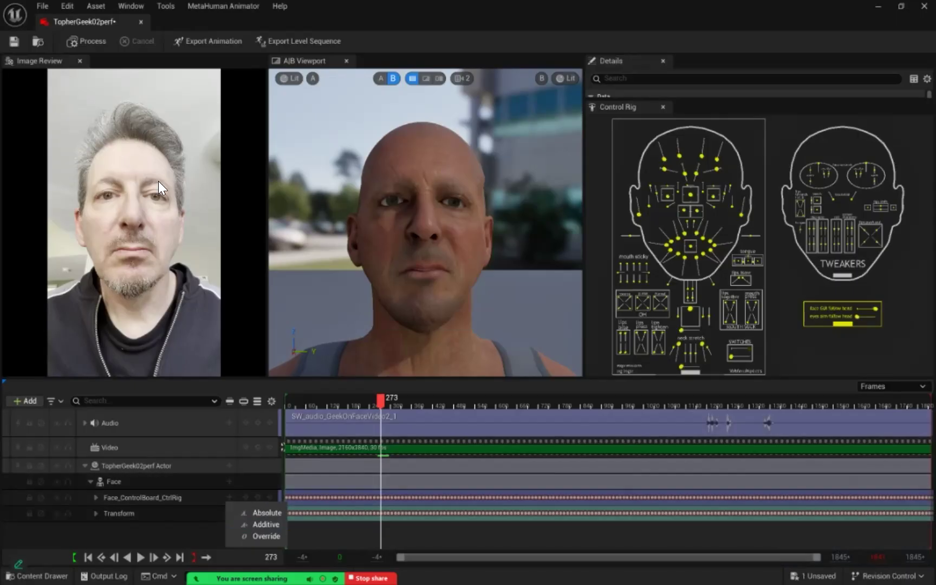
drag(381, 401, 572, 400)
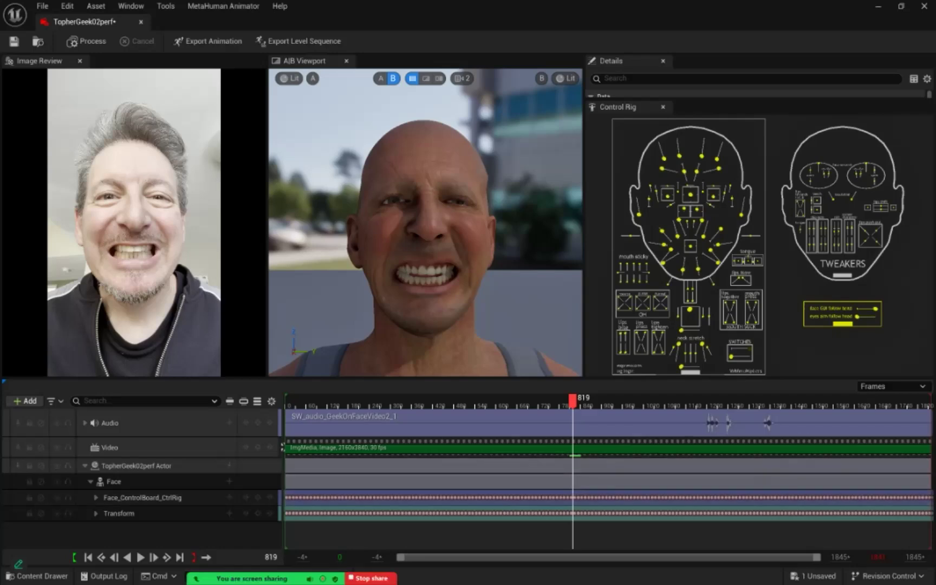
drag(573, 401, 518, 401)
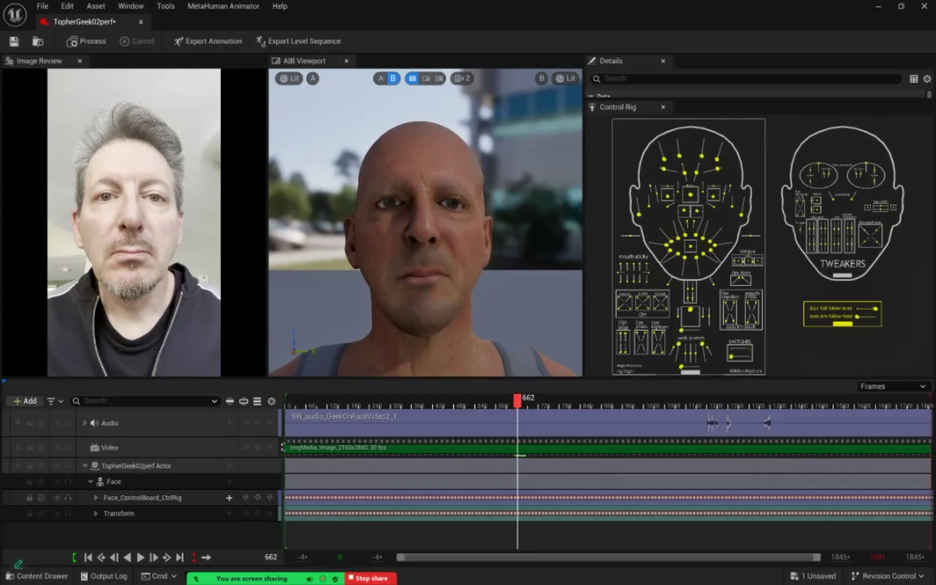
click(229, 497)
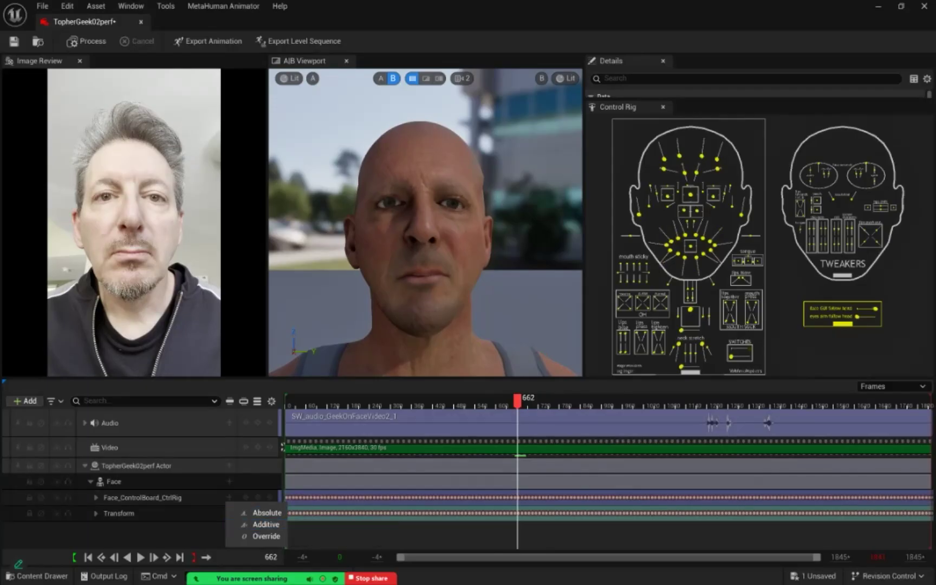
drag(517, 399, 563, 400)
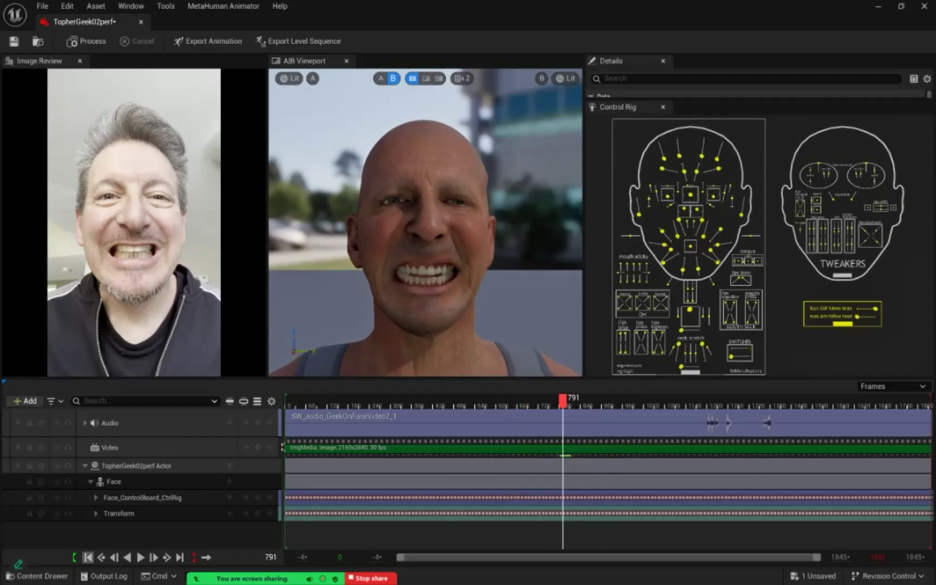
Export the animation from the first frame as AS_TopherGeek02perf into MyFaceAnims, with head movement, the processing range and Face_Archetype_Skeleton as target
click(88, 557)
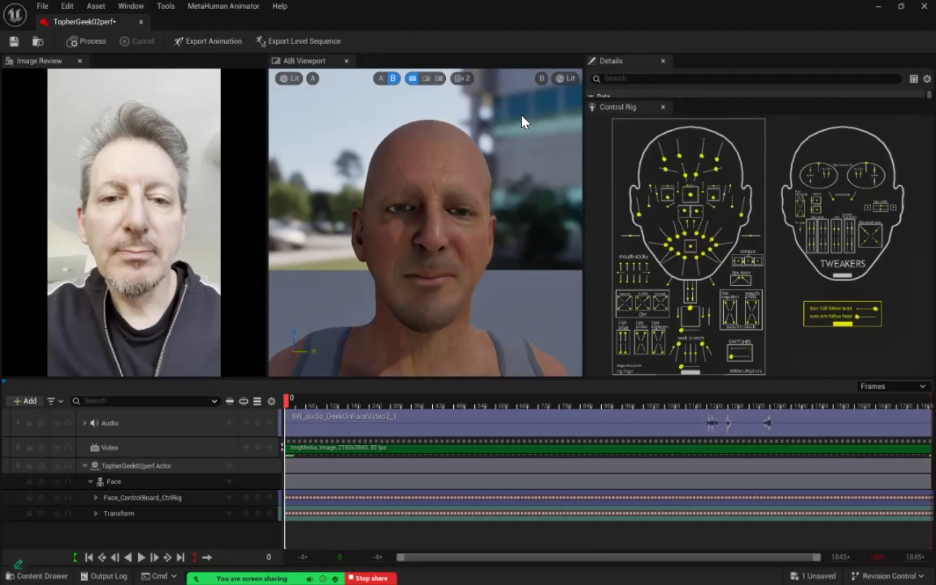
drag(758, 100, 758, 181)
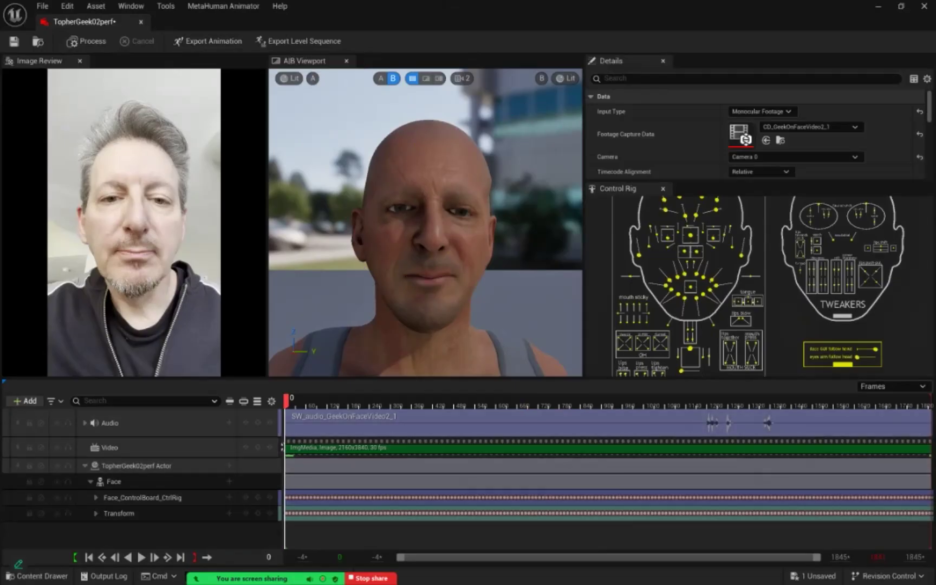
click(199, 42)
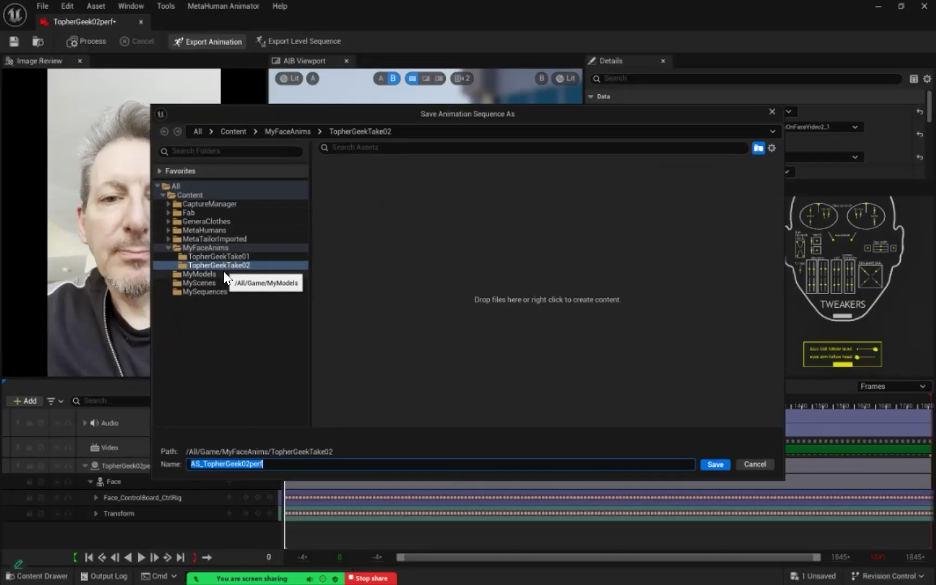
click(217, 248)
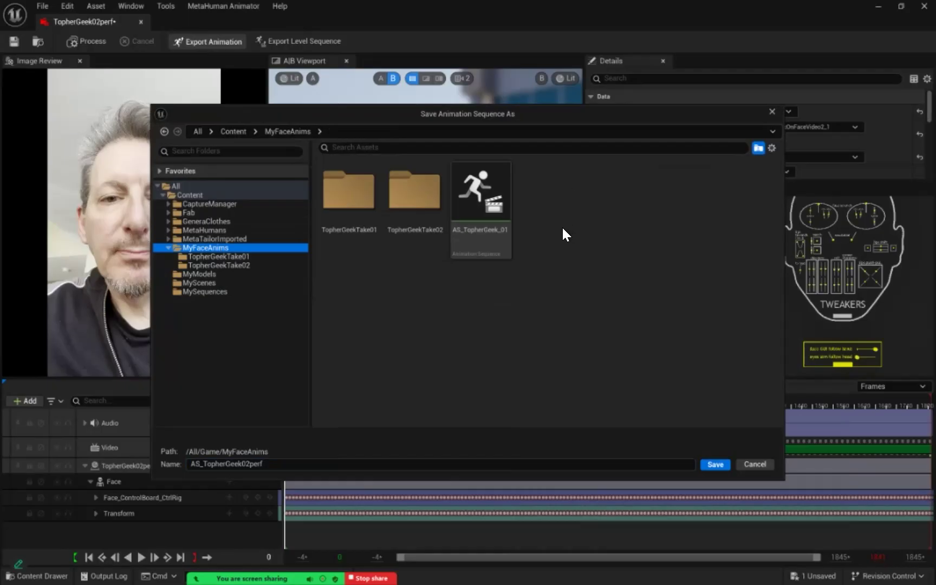
mouse_move(486, 242)
click(715, 465)
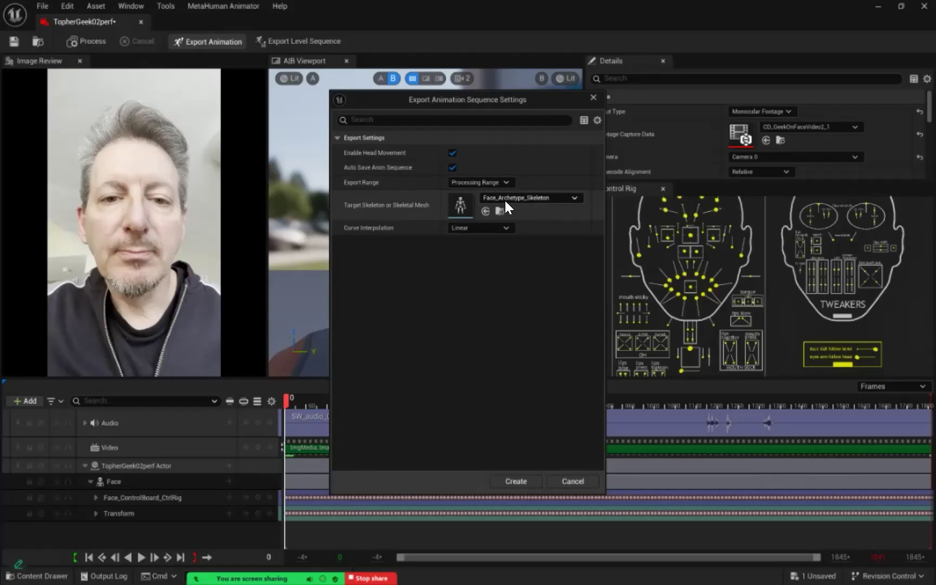
click(575, 198)
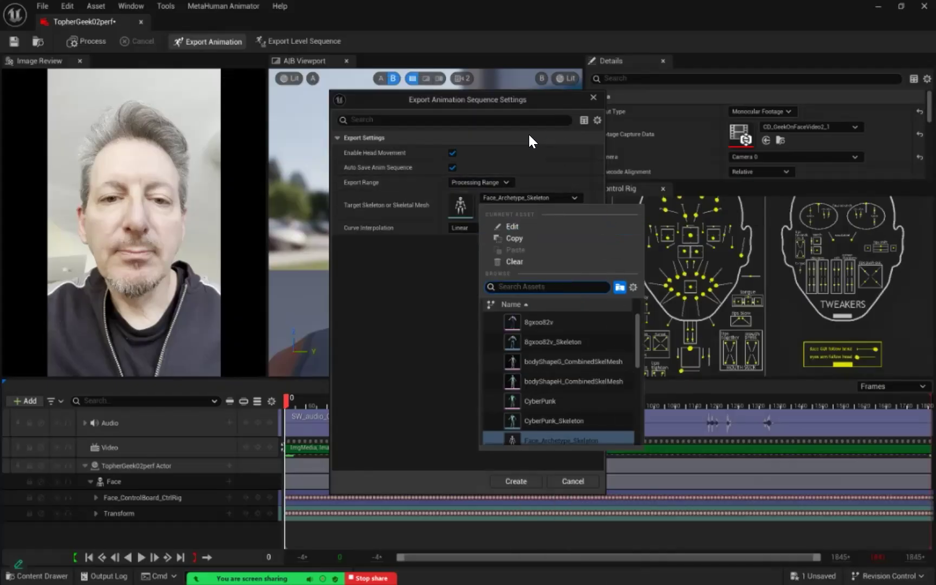
click(411, 332)
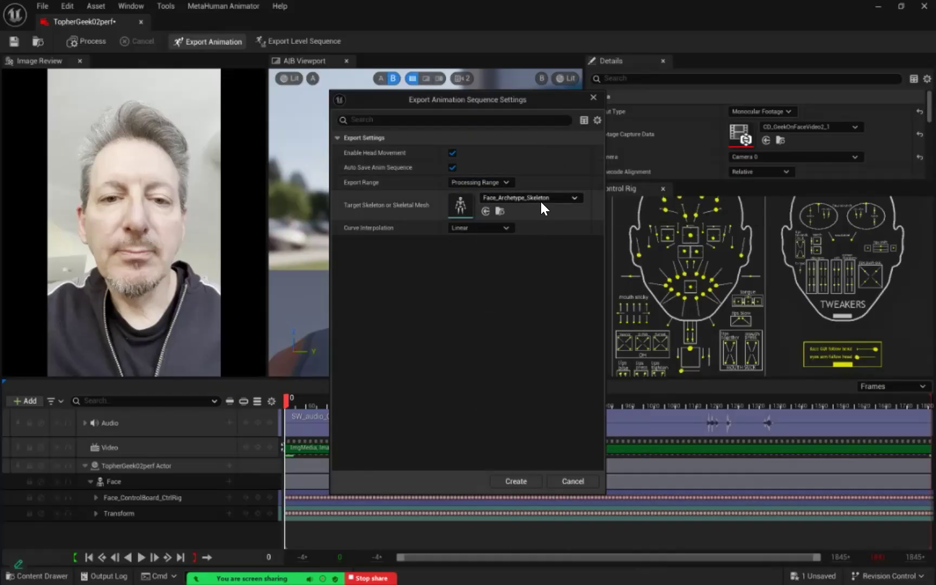
click(516, 481)
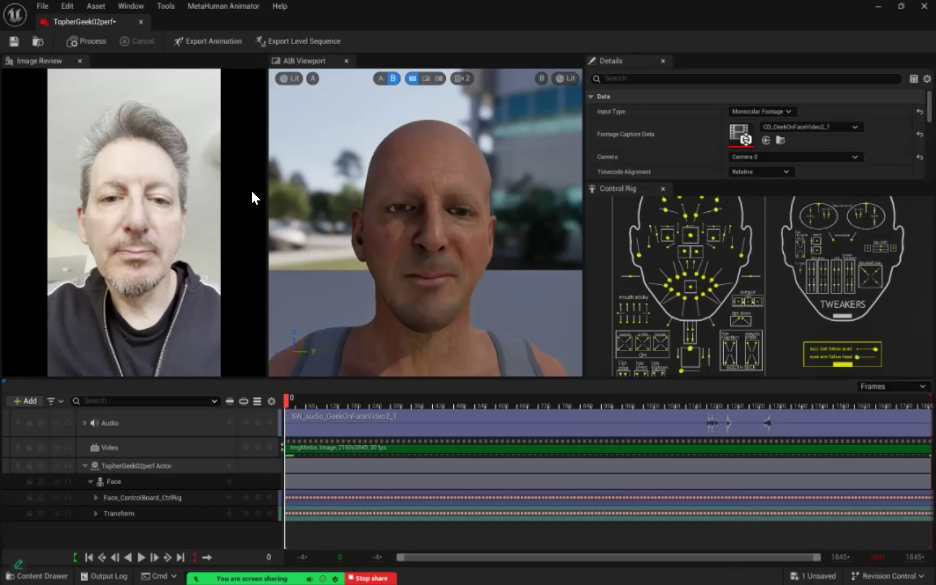
Export the animation as AS_TopherGeek02perf_noHead into TopherGeekTake02, with head movement disabled and the processing range kept
click(212, 41)
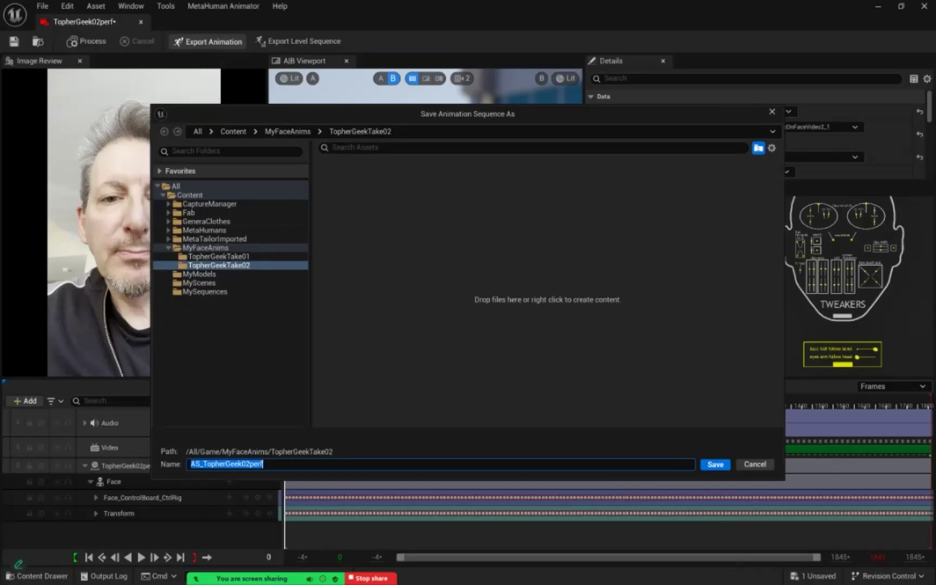
click(264, 464)
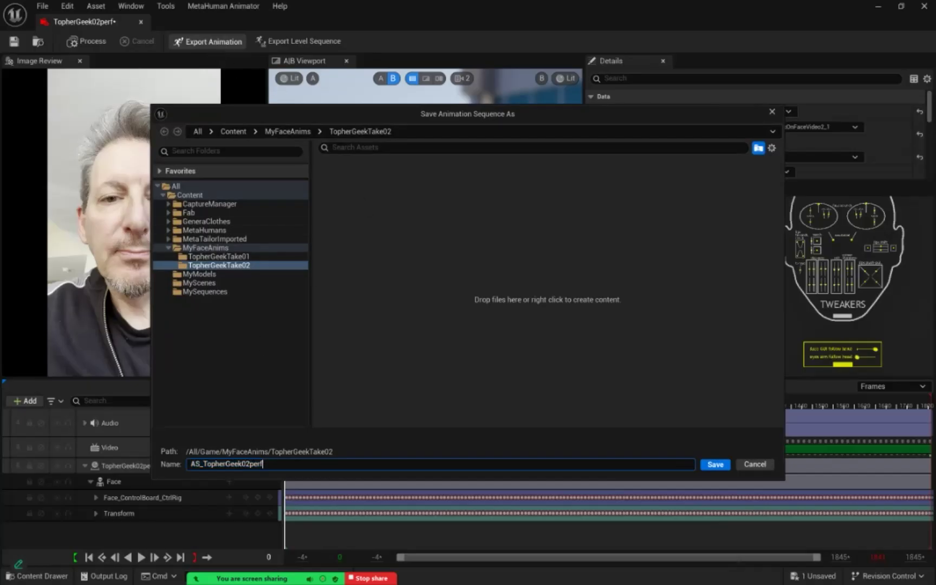
text(_noHead)
key(Return)
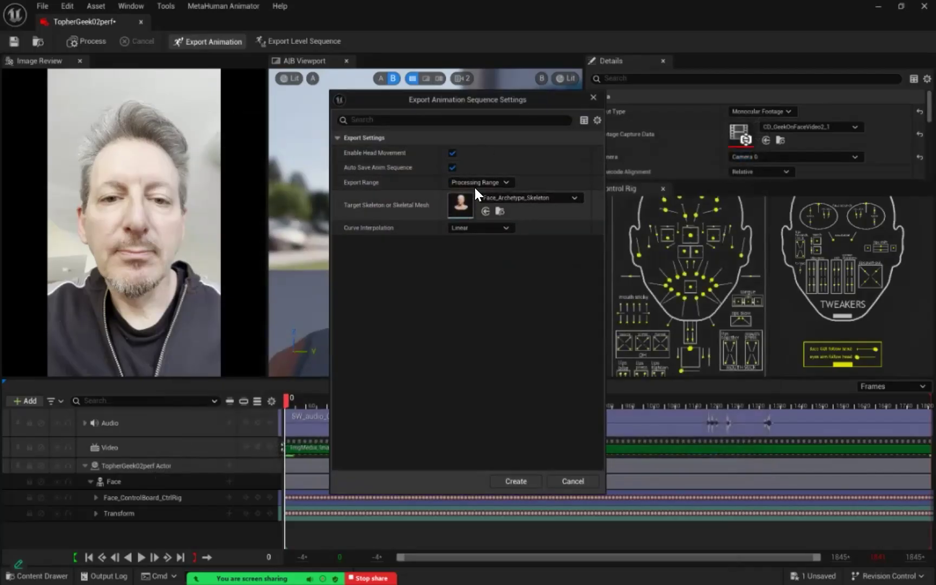
click(451, 153)
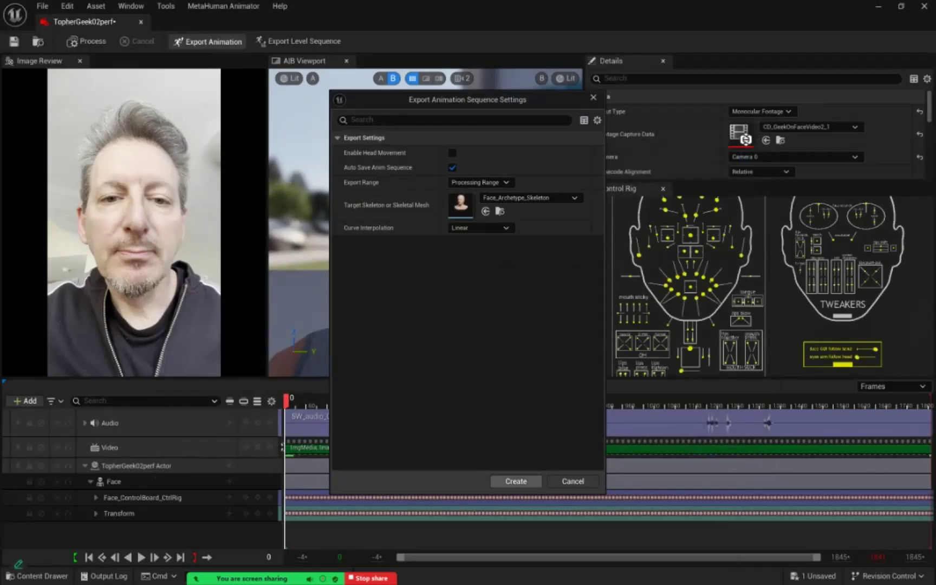
click(515, 481)
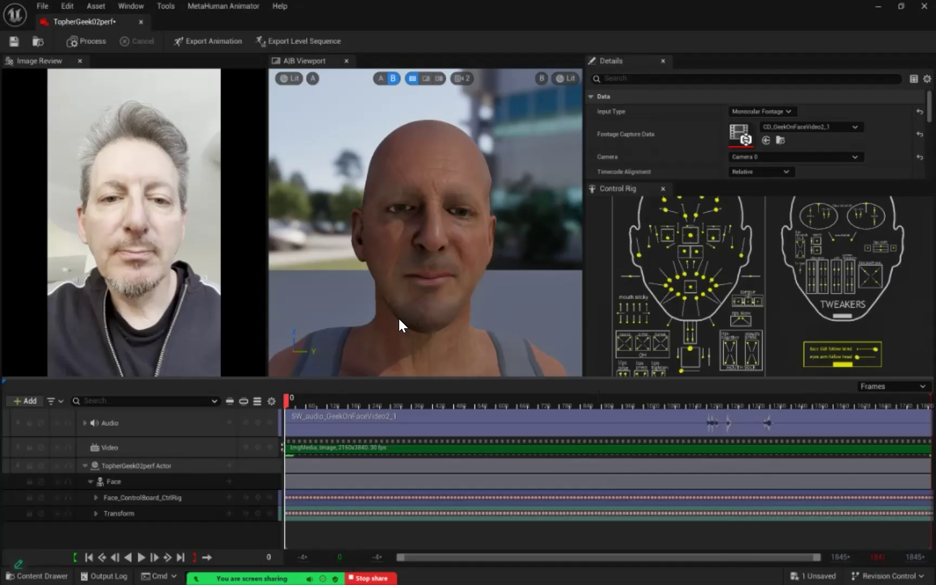
drag(286, 401, 572, 400)
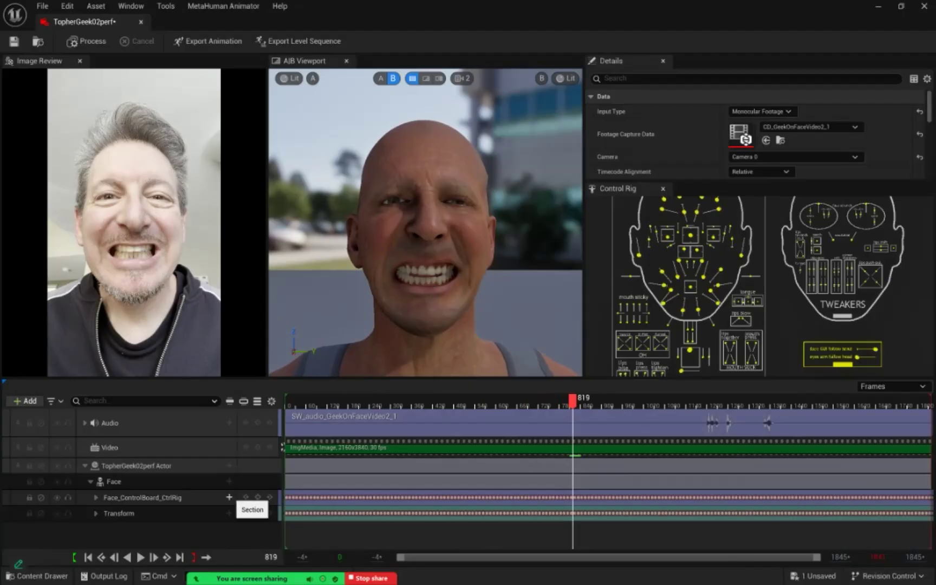
click(230, 497)
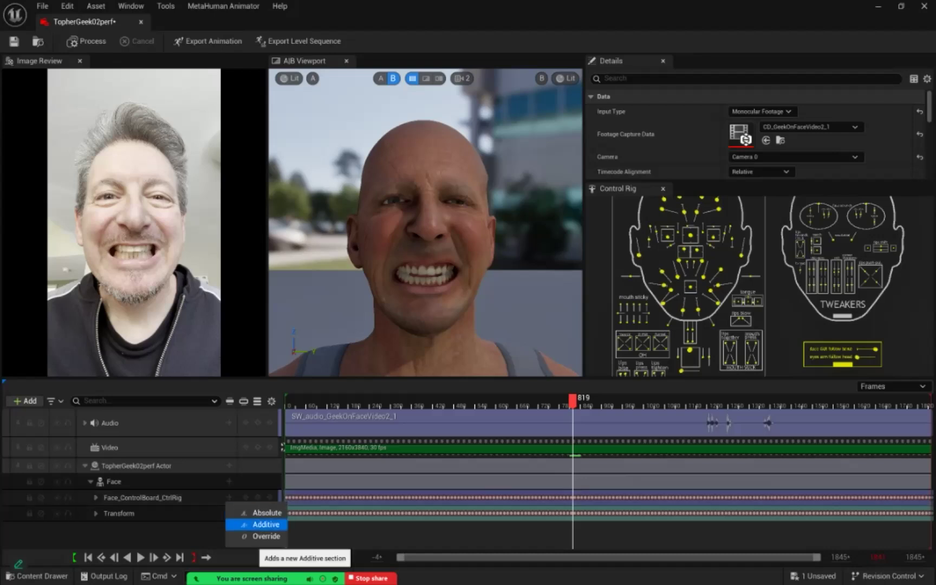
click(266, 524)
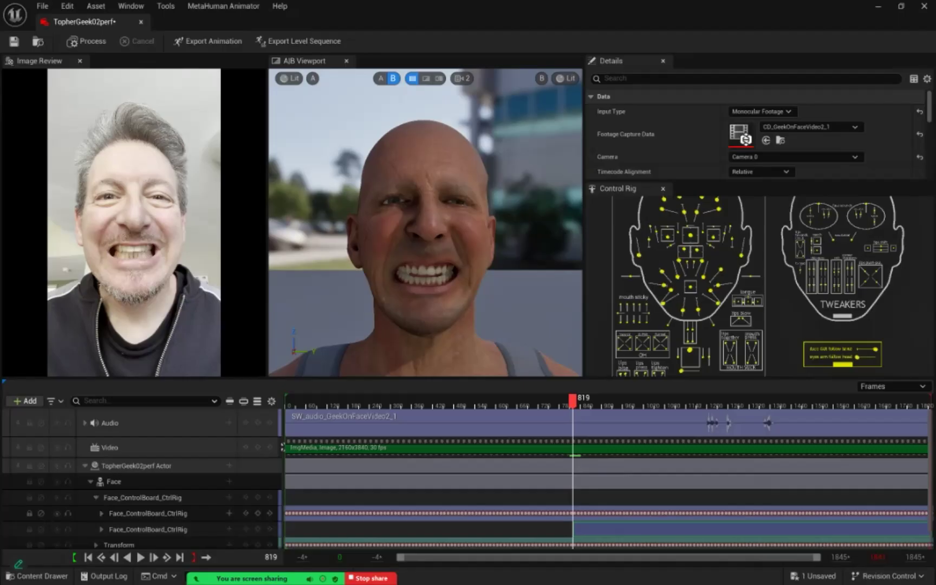
key(ctrl+z)
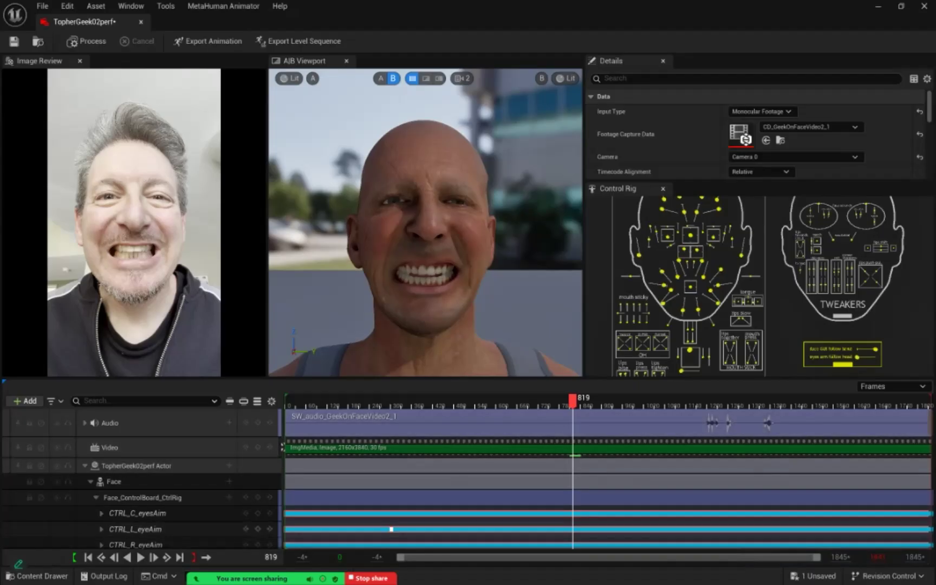
Return to frame 0, collapse the Face_ControlBoard_CtrlRig track and add an Additive section to it
click(88, 557)
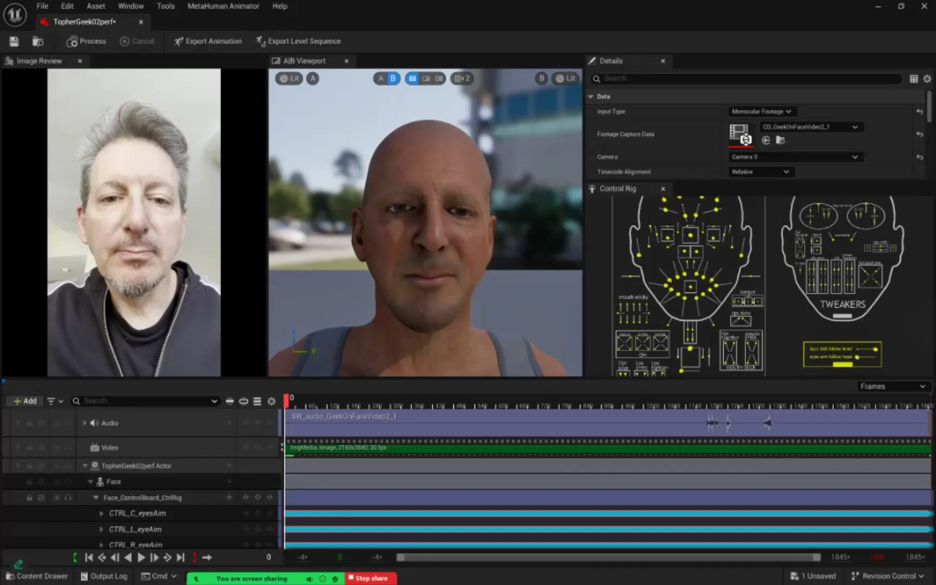
click(95, 497)
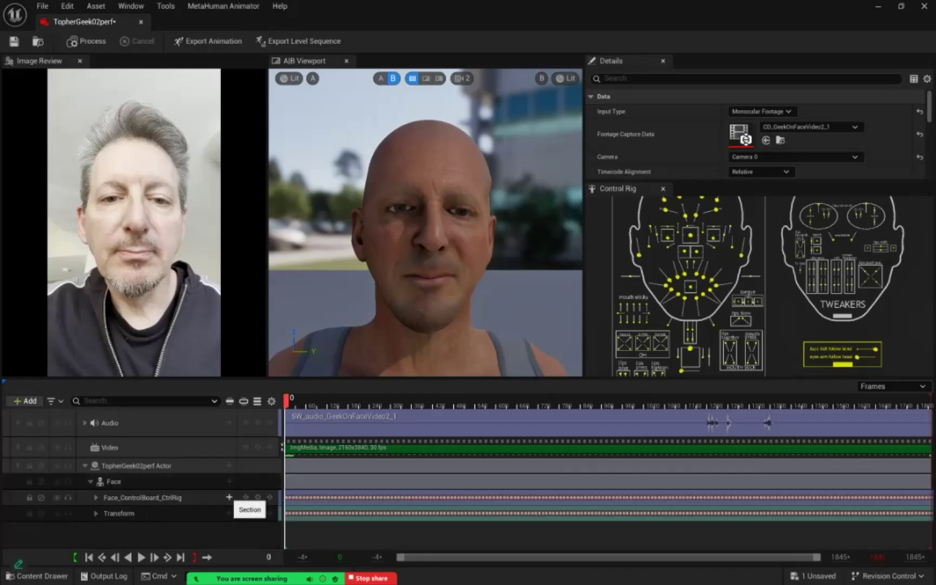
click(229, 497)
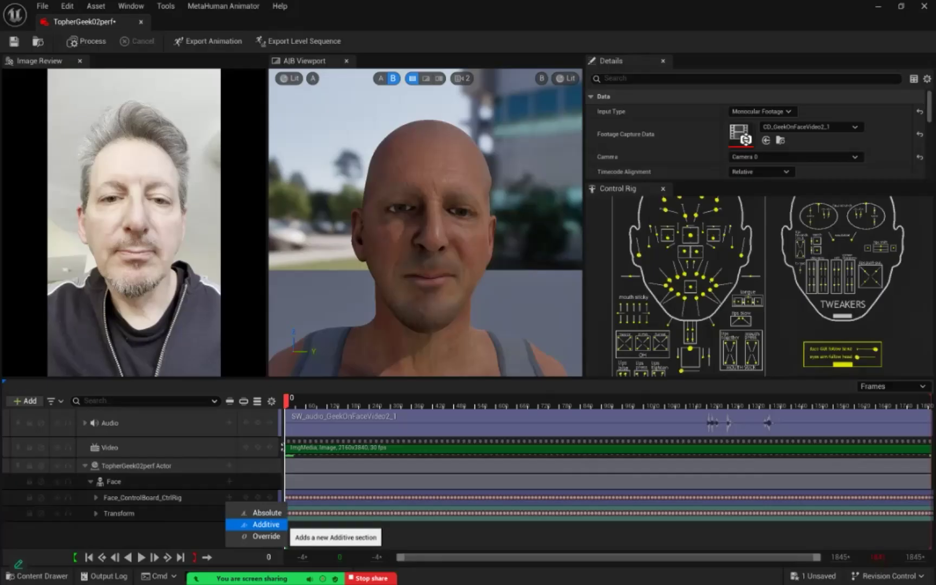
click(265, 524)
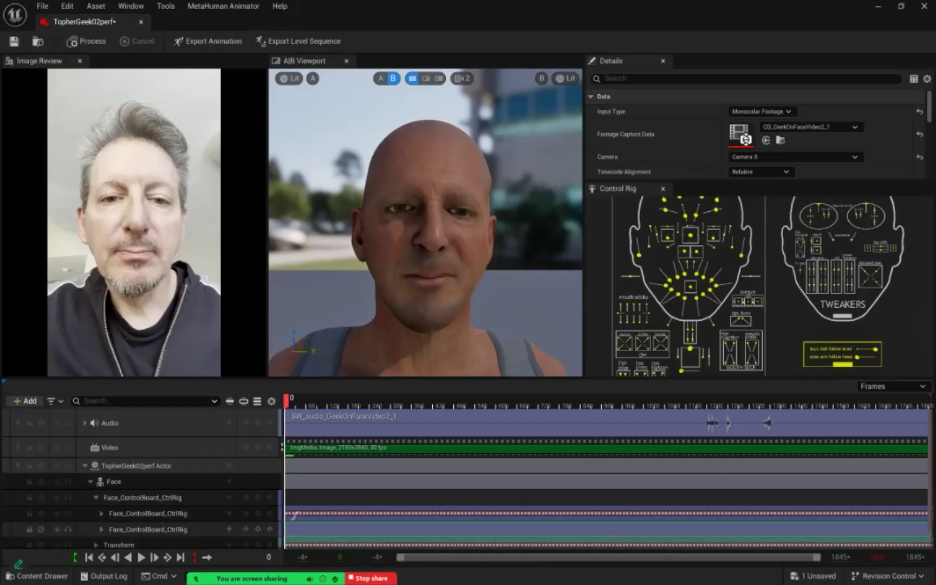
Rename the new additive section as Face_ControlBoard_CtrlRigAdd
click(148, 529)
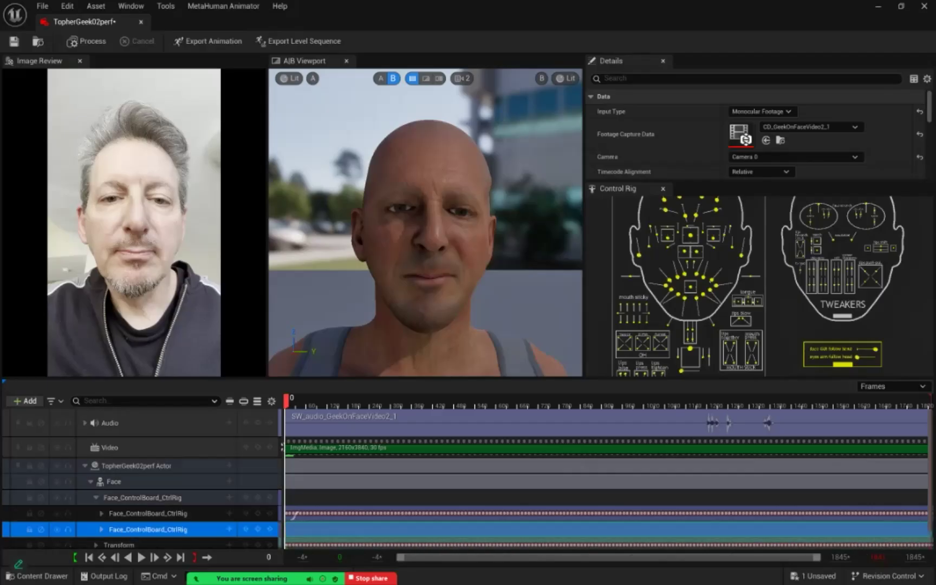
key(F2)
key(Right)
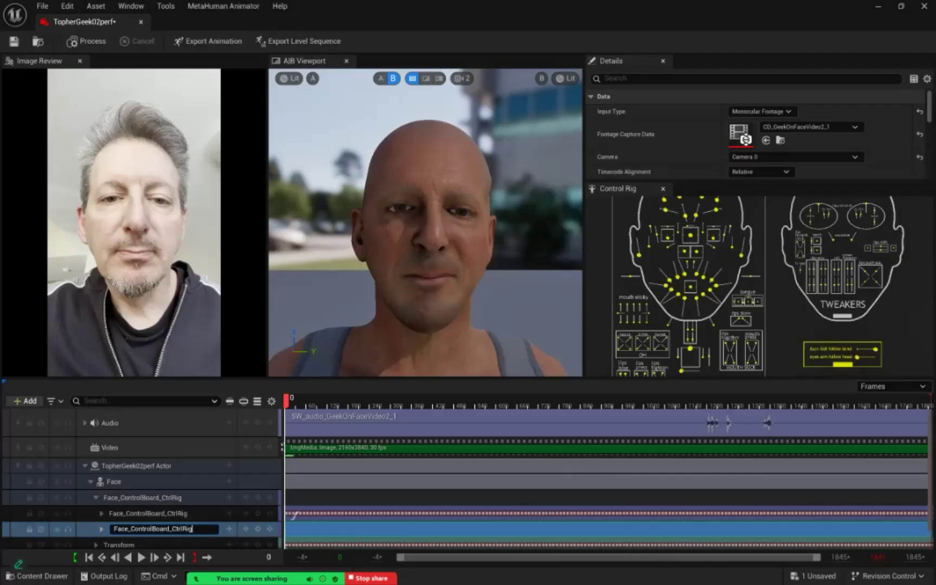
text(Add)
key(Return)
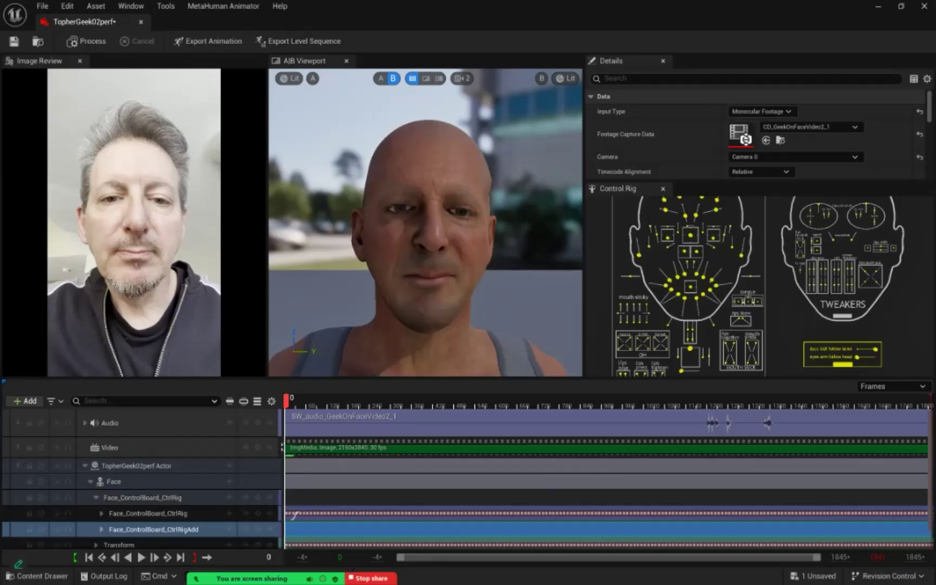
Key the CTRL_C_jaw Y value of Face_ControlBoard_CtrlRigAdd at -0.11 on frame 769 and compare the jaw pose with frame 734
drag(286, 401, 554, 401)
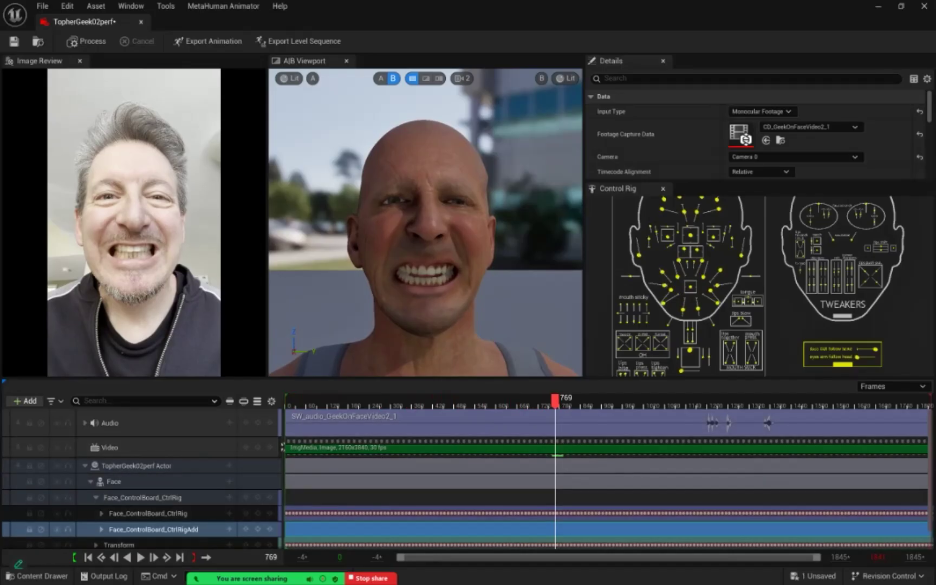
scroll(151, 529, down, 1)
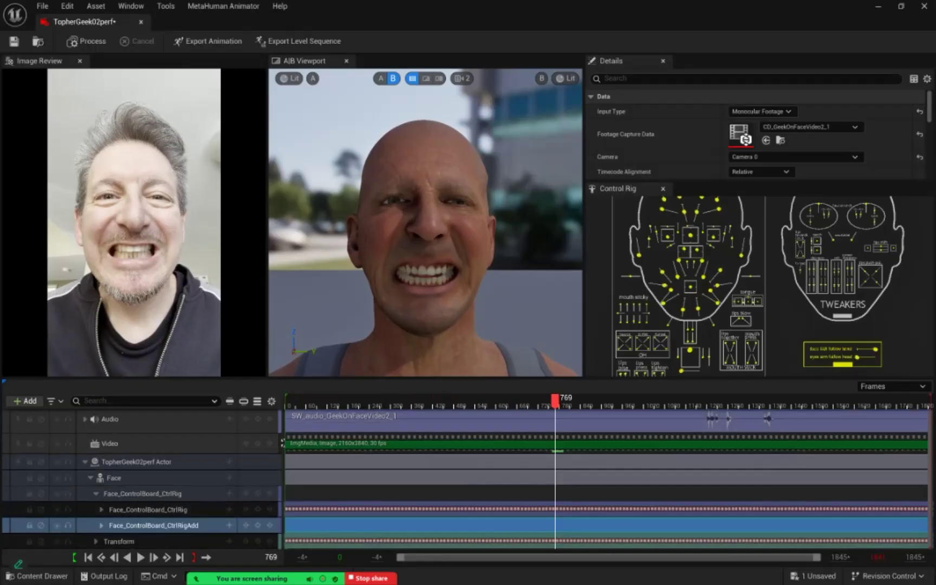
click(101, 525)
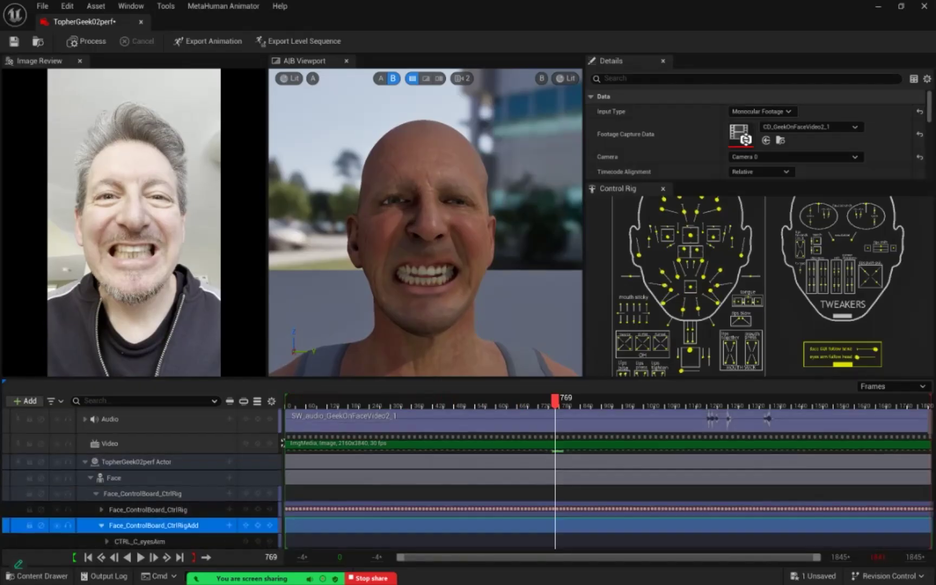
scroll(554, 476, down, 5)
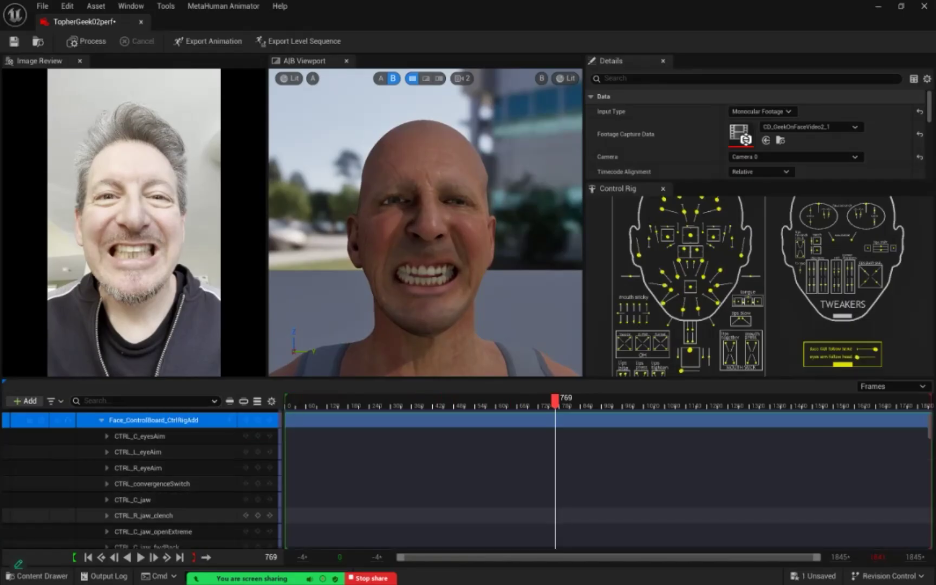
click(106, 500)
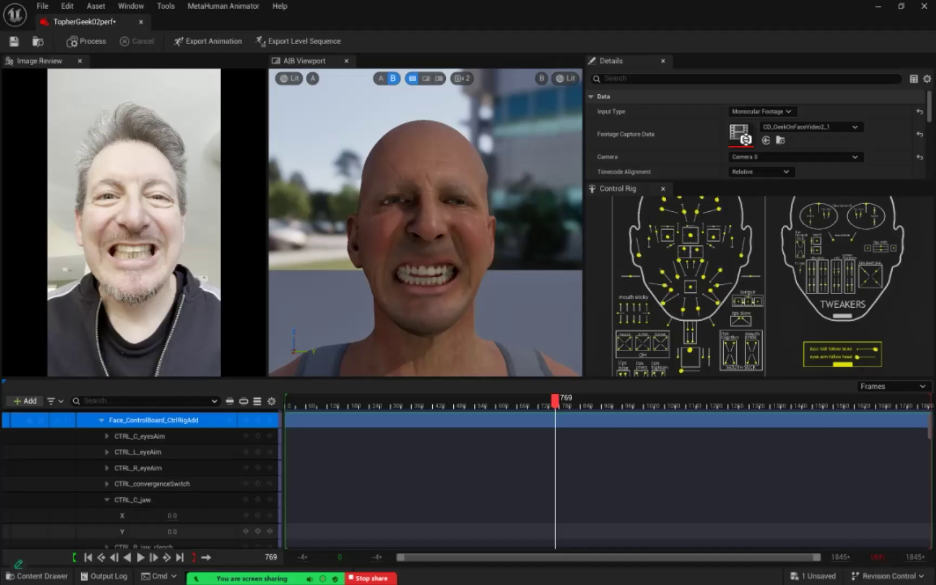
mouse_move(172, 531)
mouse_down()
mouse_move(181, 531)
mouse_move(168, 532)
mouse_up()
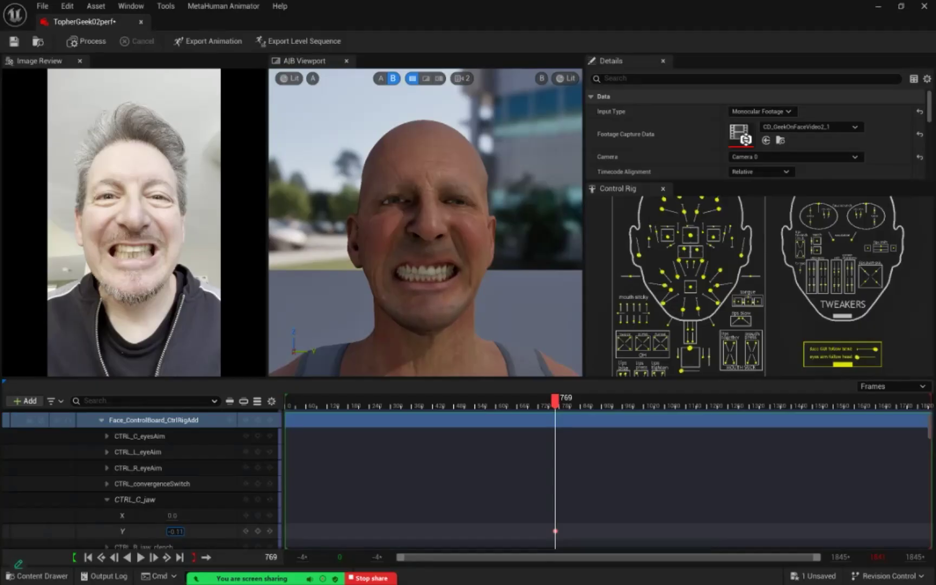
drag(168, 531, 167, 531)
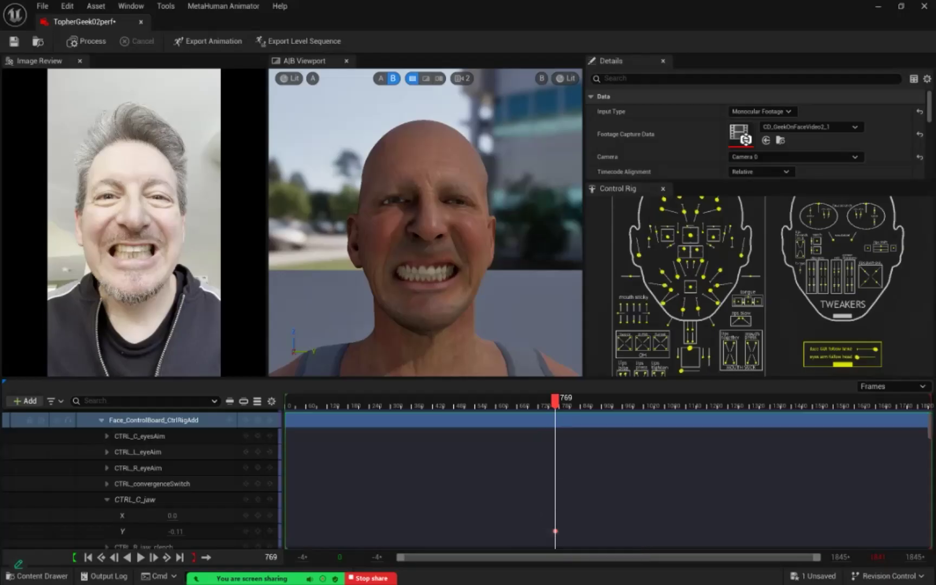
mouse_move(555, 400)
mouse_down()
mouse_move(536, 401)
mouse_move(572, 401)
mouse_move(532, 401)
mouse_move(554, 401)
mouse_move(543, 401)
mouse_up()
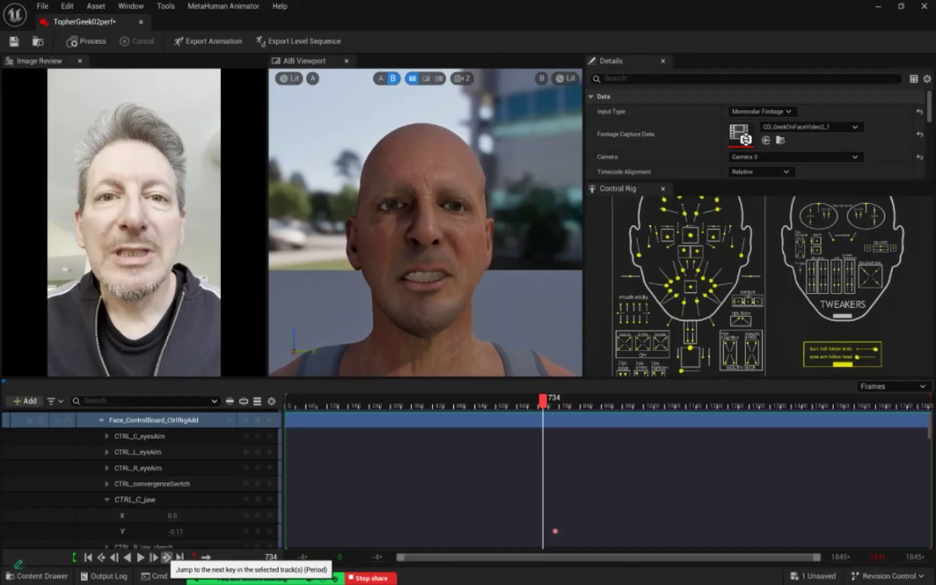
click(167, 558)
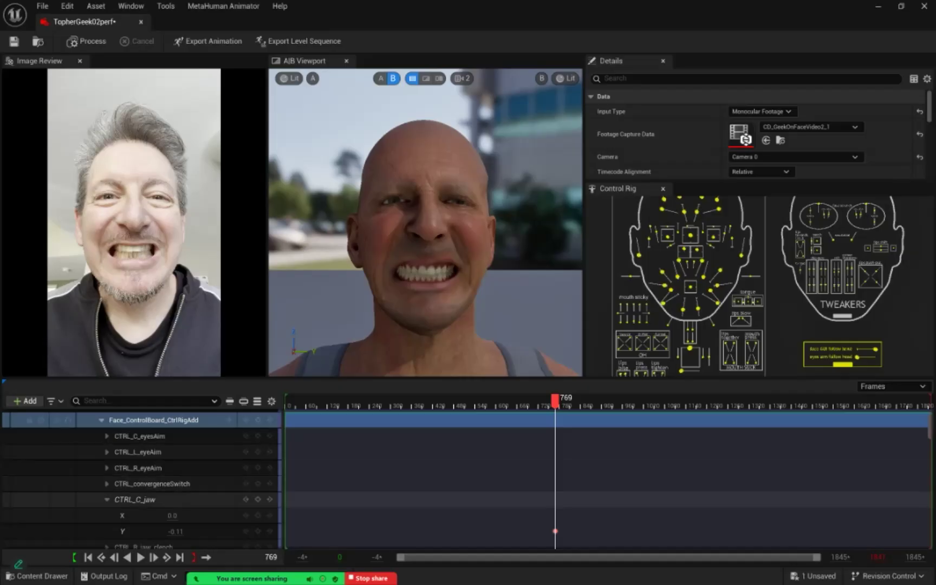
Look through the controls of Face_ControlBoard_CtrlRigAdd and filter the track list by "teeth"
scroll(140, 499, down, 10)
scroll(141, 488, down, 10)
scroll(140, 488, down, 10)
scroll(140, 492, down, 10)
scroll(141, 491, down, 10)
scroll(141, 487, down, 10)
scroll(140, 487, down, 8)
scroll(141, 502, down, 10)
scroll(141, 502, down, 10)
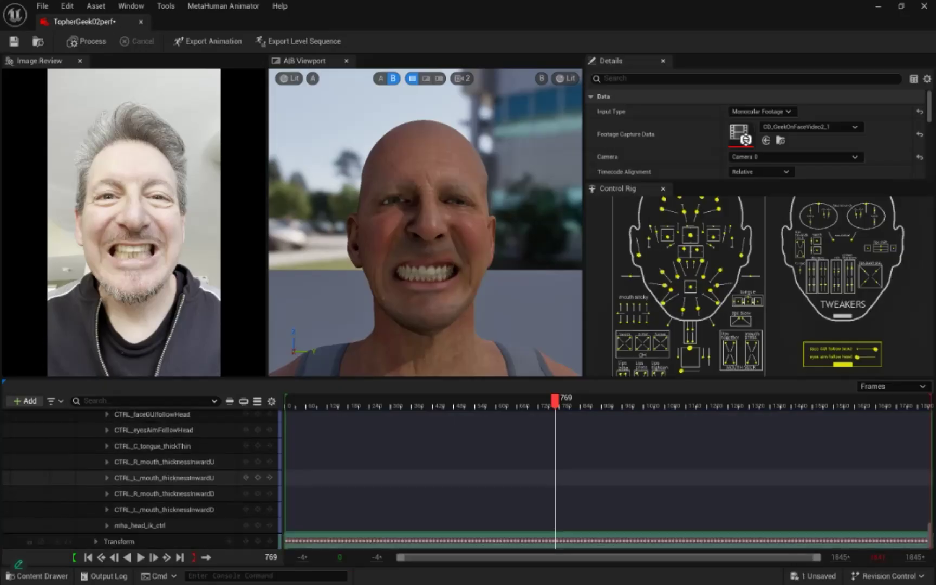
scroll(141, 477, up, 8)
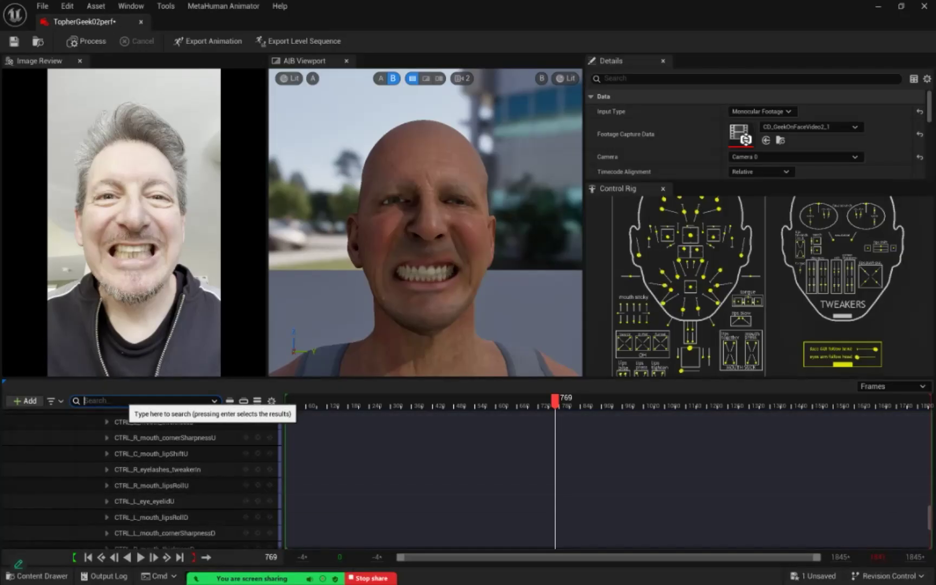
text(teeth)
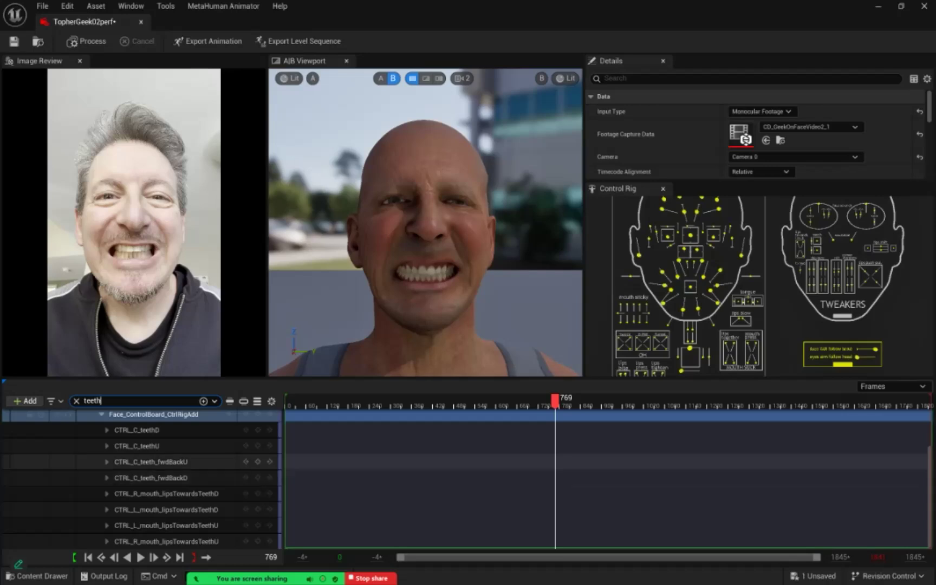
Expand CTRL_C_teethD and CTRL_C_teethU in the additive section and key the CTRL_C_teethU Y value at 0.11 on frame 769
click(106, 430)
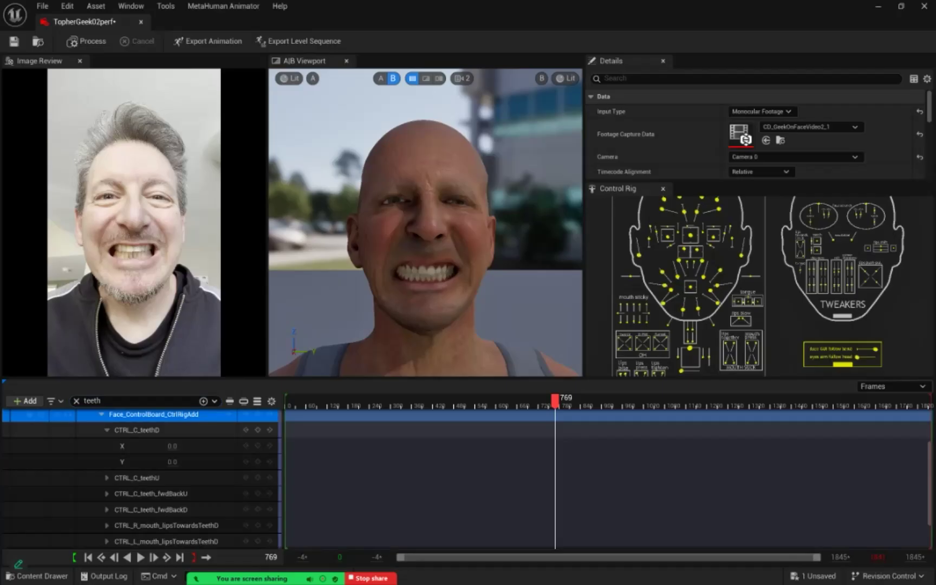
click(106, 478)
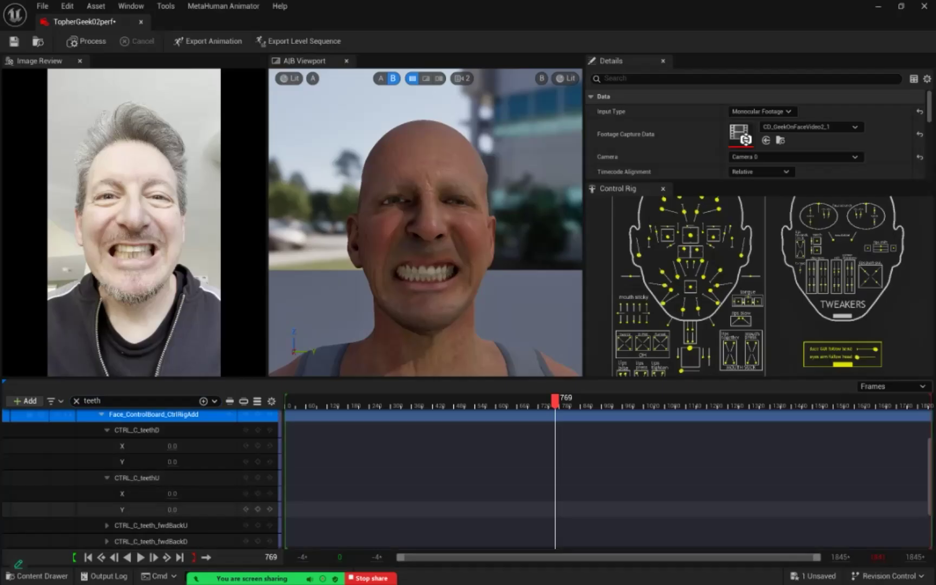
drag(171, 510, 179, 509)
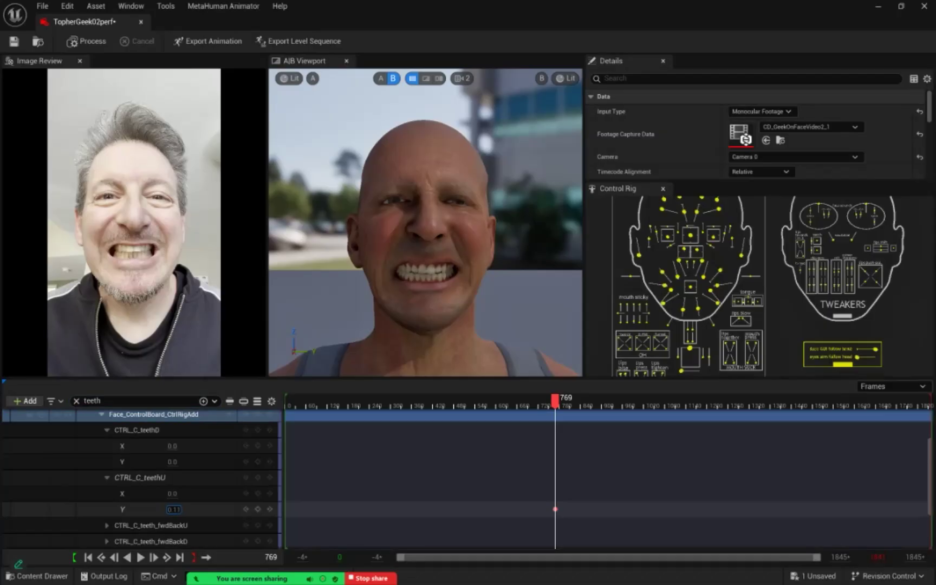
drag(179, 510, 180, 509)
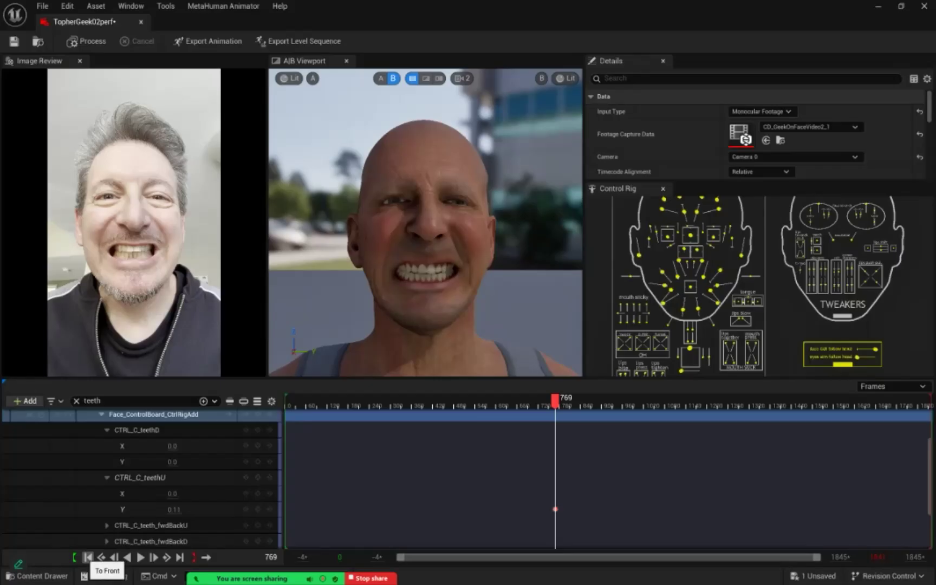
Return to the first frame and clear the track filter to show the Face_ControlBoard_CtrlRigAdd section among all tracks
click(88, 558)
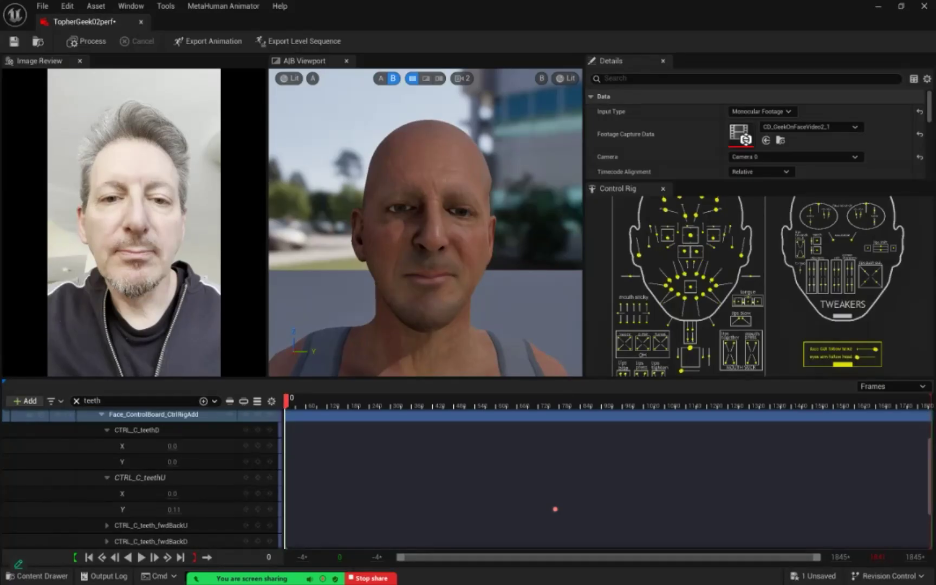
click(77, 401)
scroll(162, 480, up, 3)
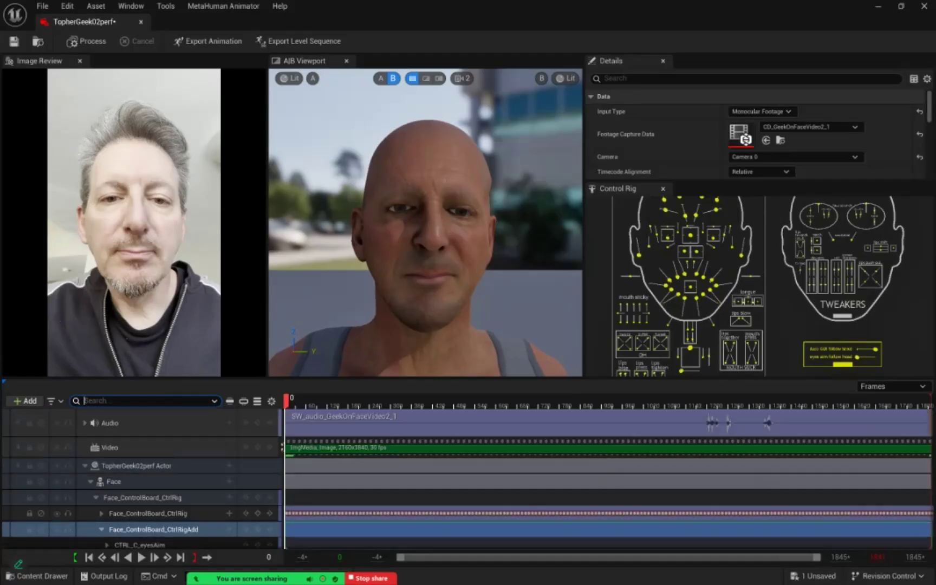
scroll(163, 520, down, 1)
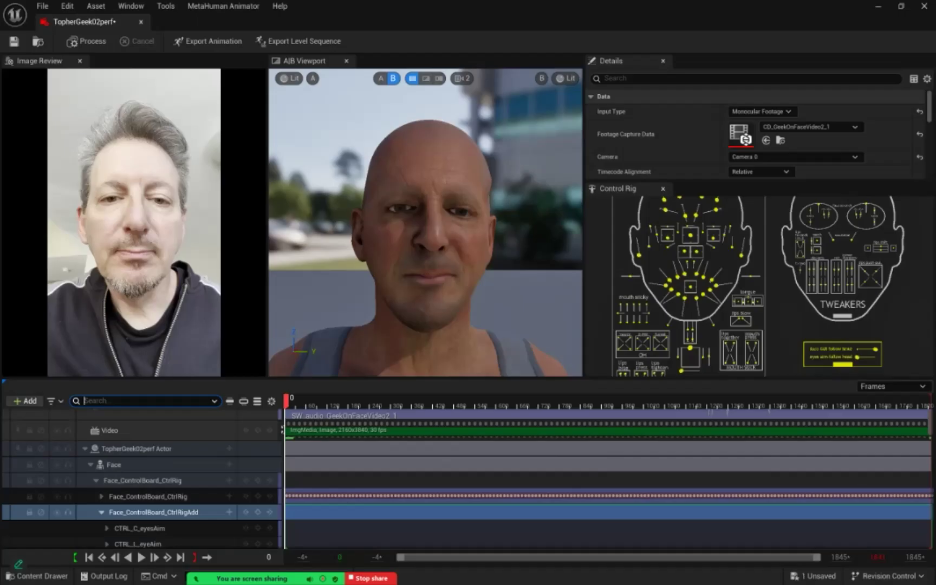
Key all controls of the Face_ControlBoard_CtrlRigAdd section on frame 0
click(101, 513)
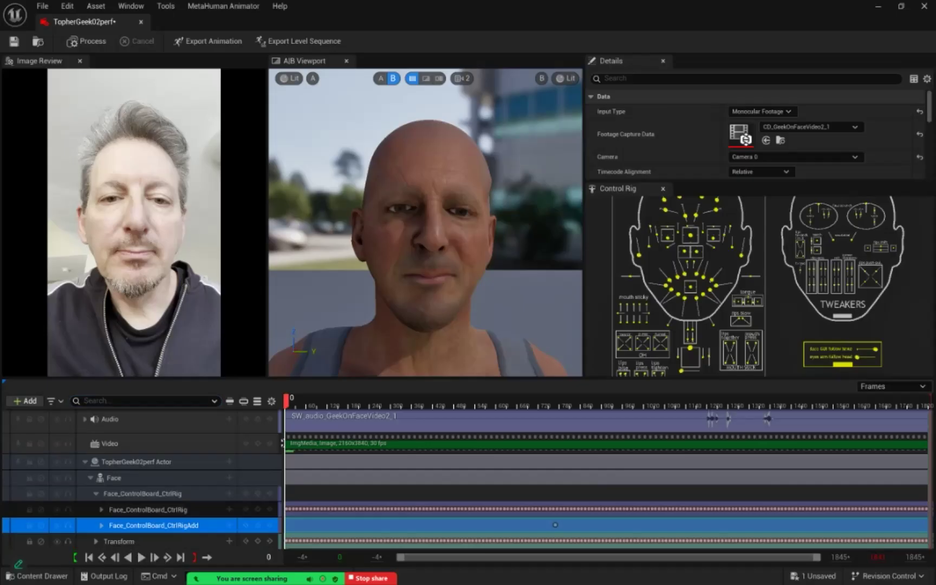
click(102, 526)
scroll(141, 476, down, 5)
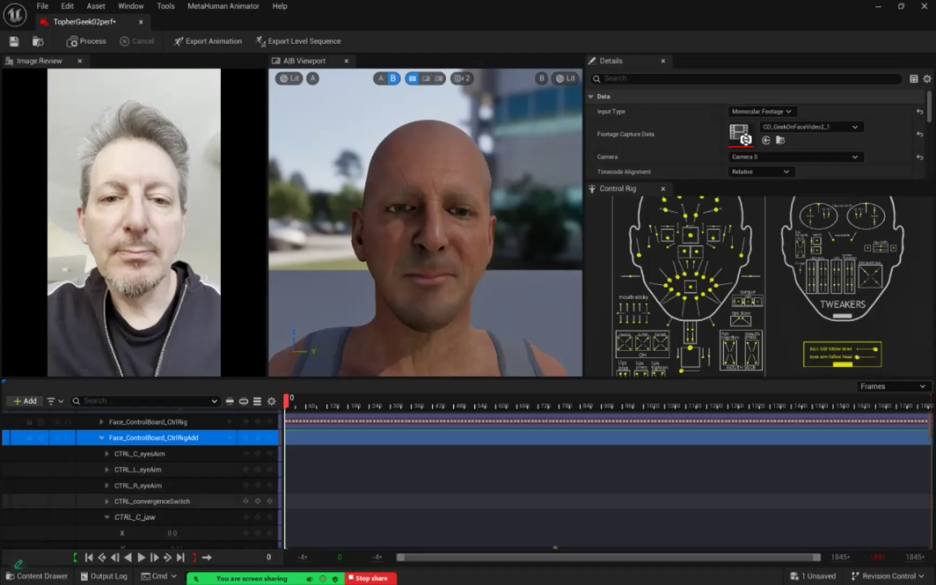
scroll(607, 518, up, 1)
scroll(607, 476, up, 2)
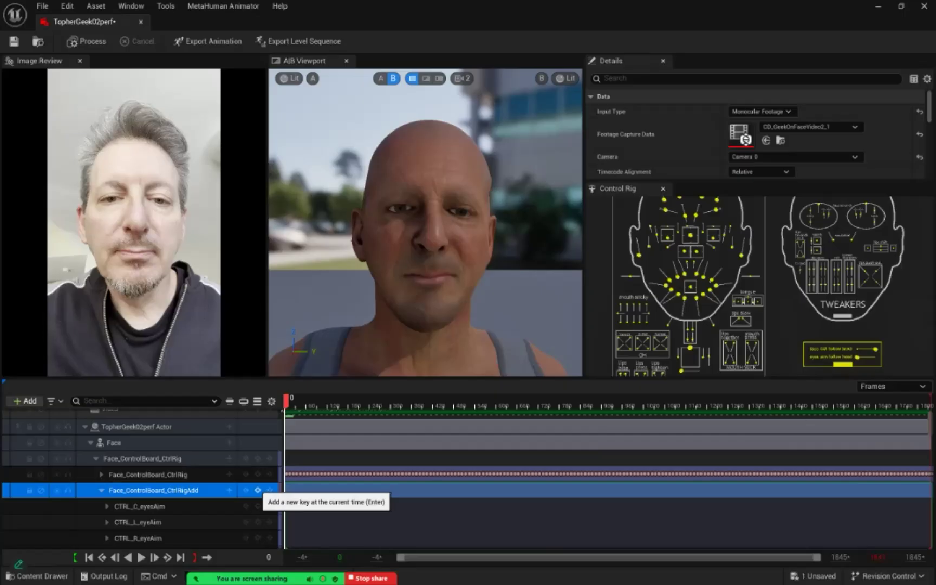
click(257, 489)
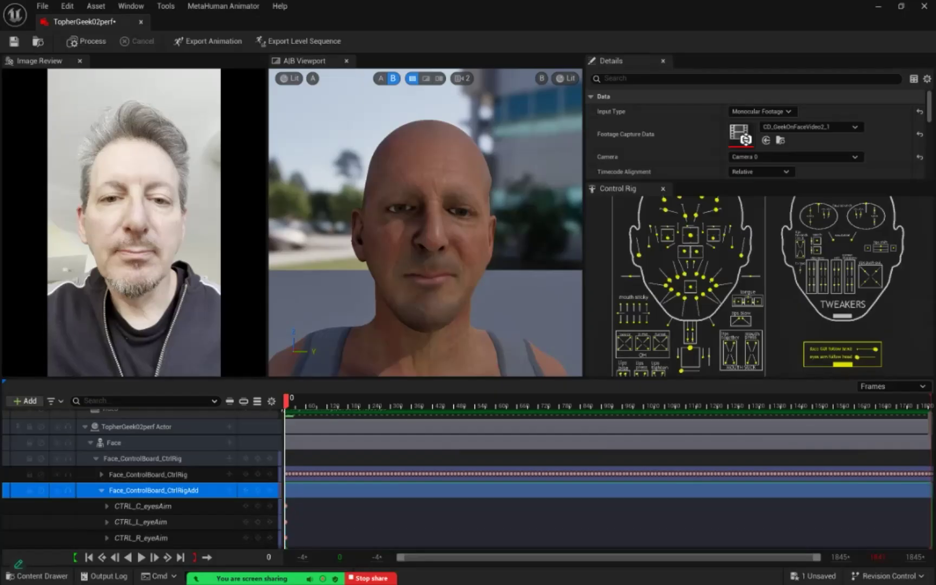
scroll(306, 512, down, 6)
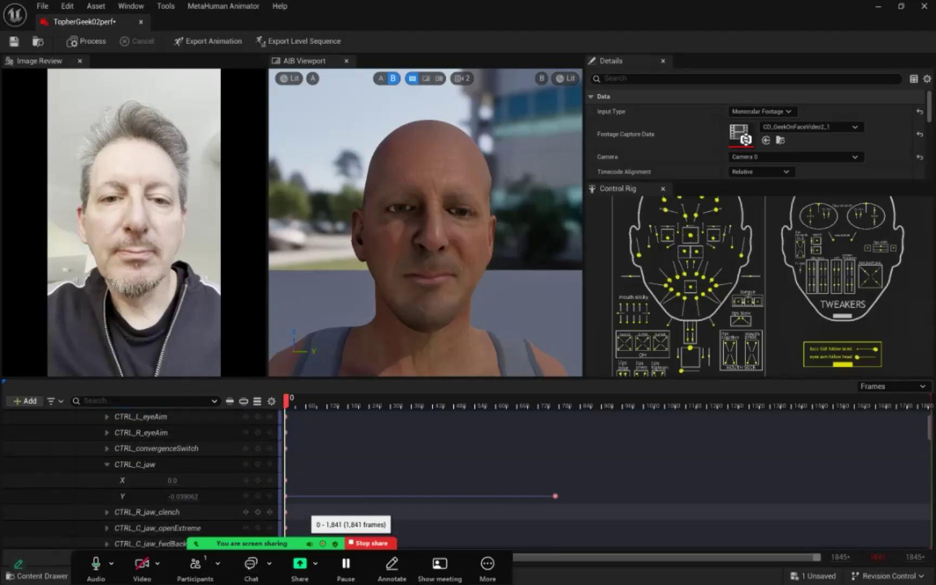
scroll(306, 512, up, 7)
scroll(306, 511, up, 1)
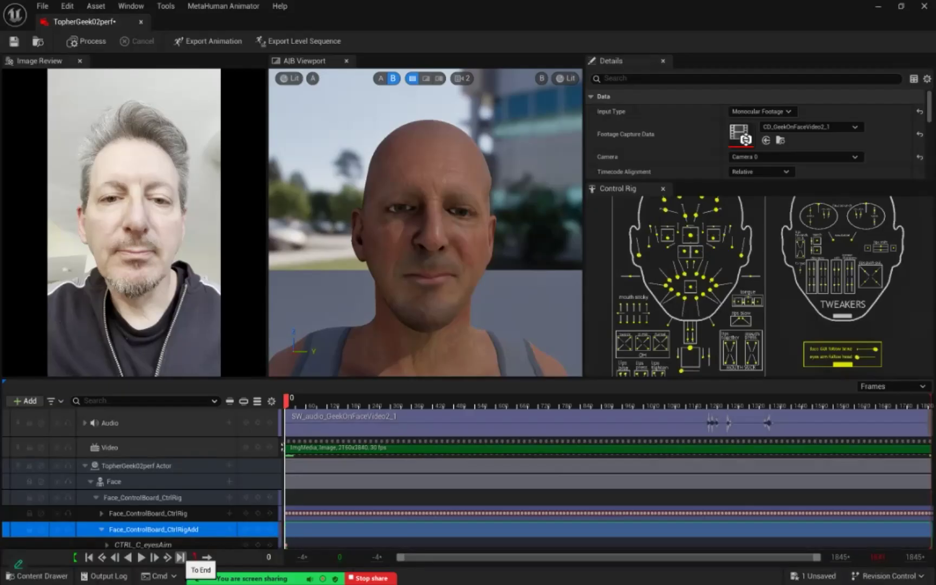
Key all controls of the Face_ControlBoard_CtrlRigAdd section on the last frame, 1840, and on frame 866
click(181, 557)
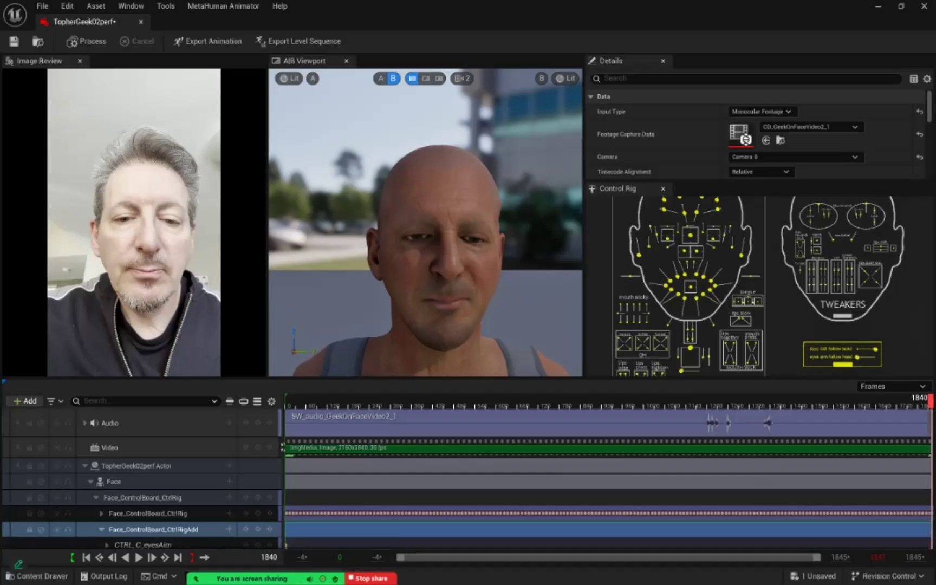
click(258, 529)
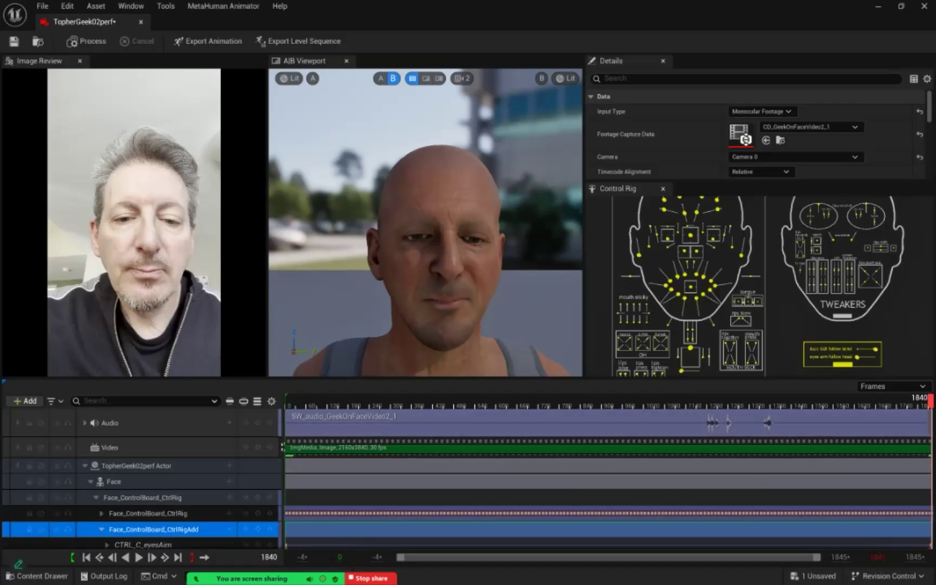
drag(596, 402, 589, 401)
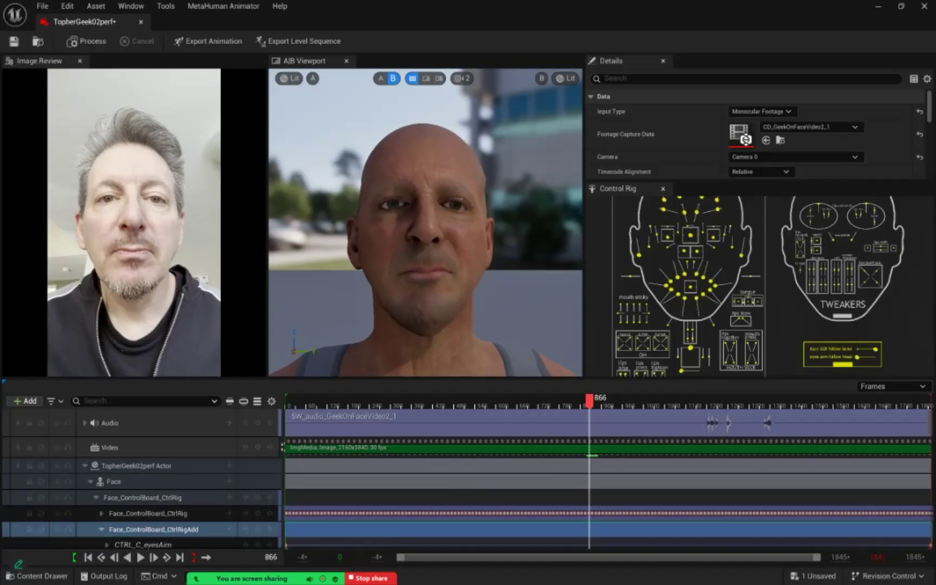
click(258, 529)
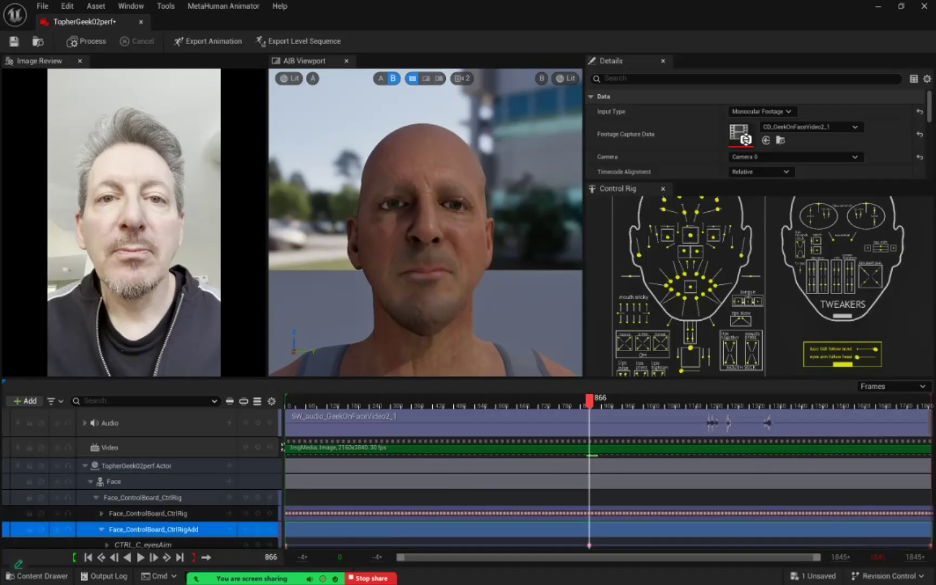
scroll(558, 493, down, 3)
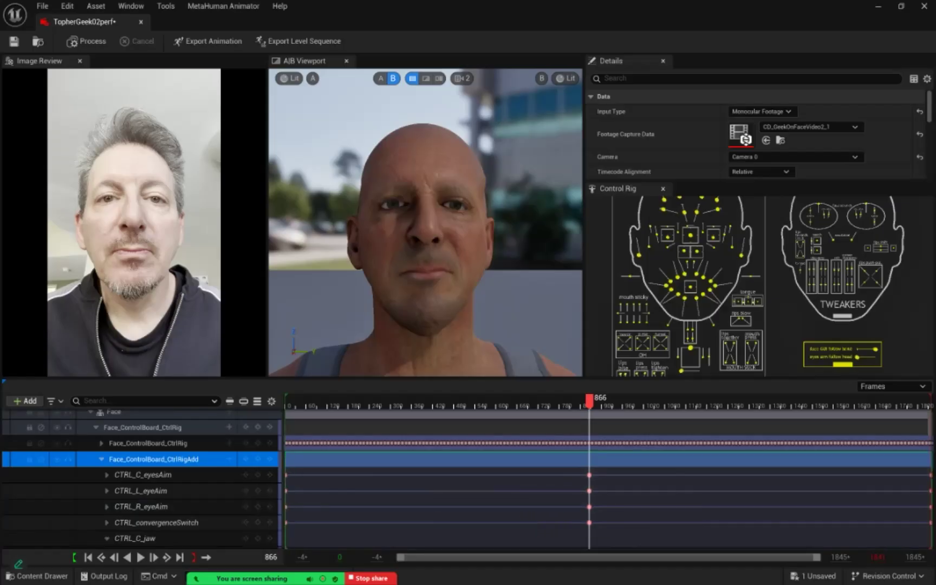
Scrub through the performance to review the facial animation around frames 423, 1434 and 132, and return to the first frame
drag(434, 405, 433, 406)
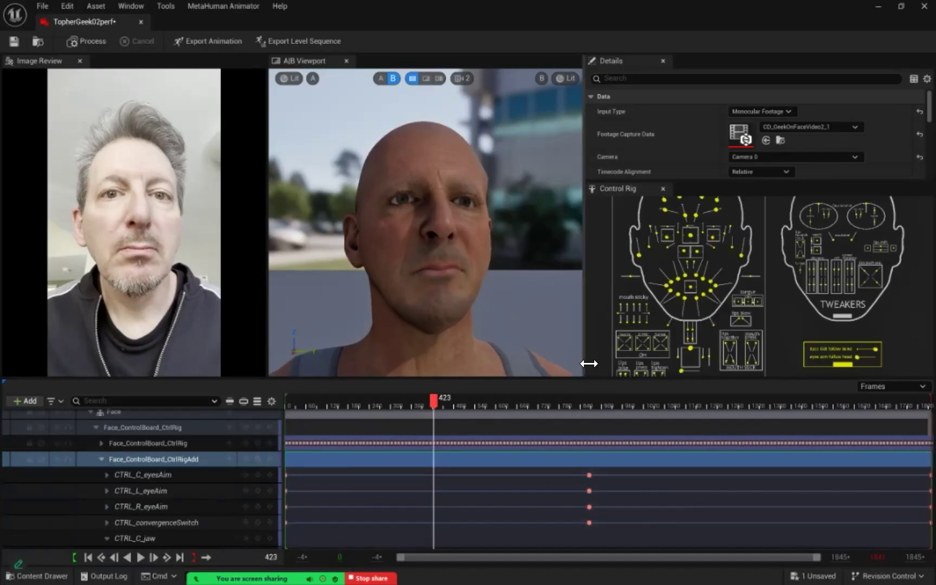
drag(433, 401, 696, 401)
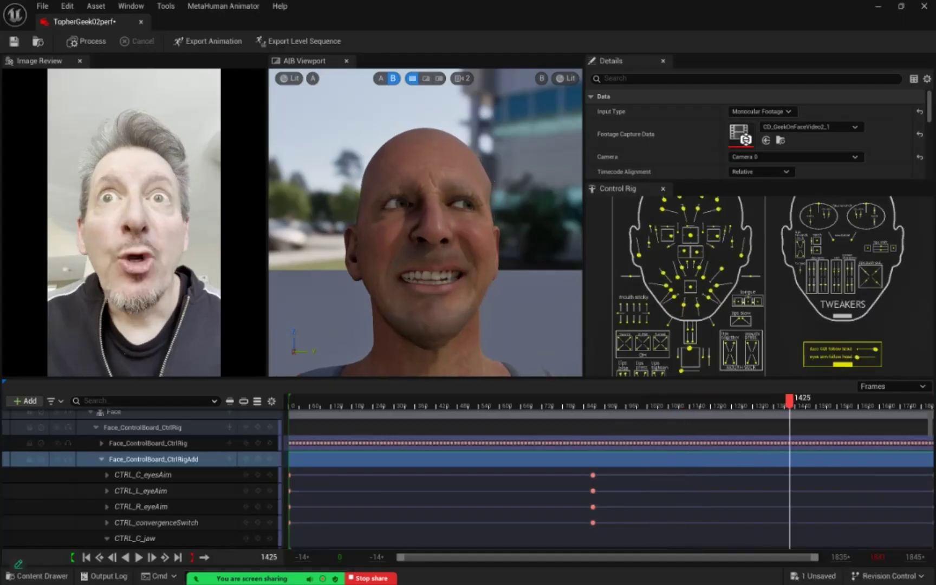
mouse_move(793, 402)
mouse_down()
mouse_move(778, 402)
mouse_move(793, 402)
mouse_up()
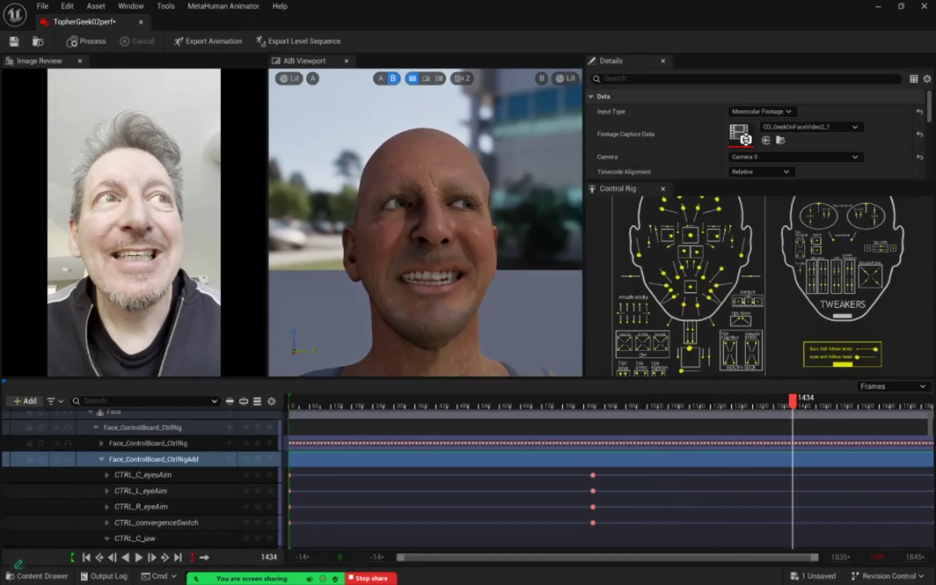
drag(793, 402, 335, 401)
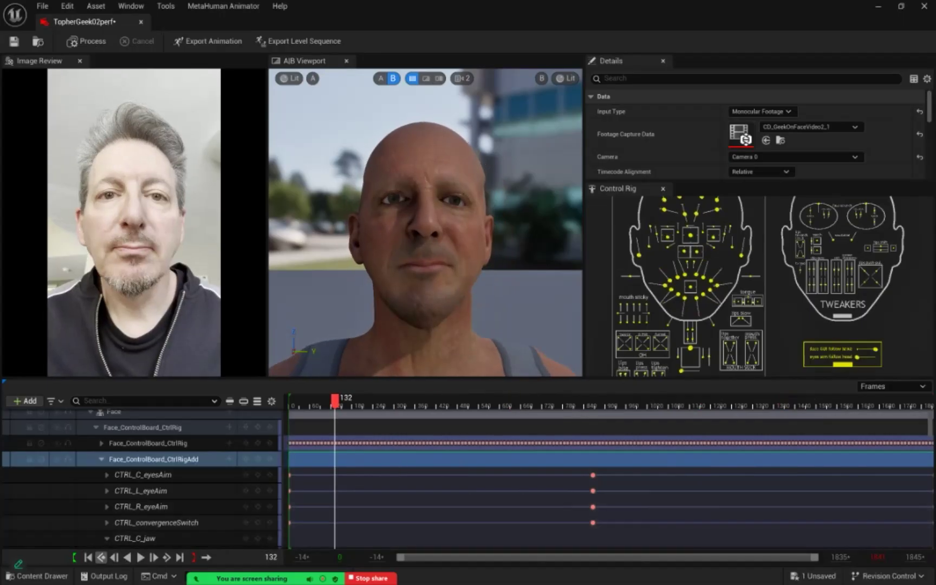
click(88, 558)
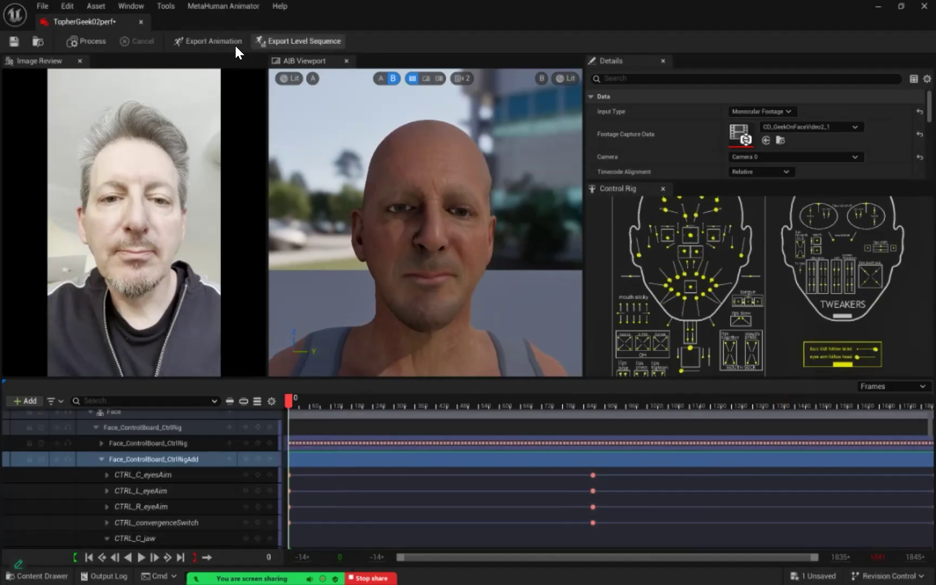
Export the animation into the TopherGeekTake02 folder as AS_TopherGeek02perf_edited with head movement enabled
click(215, 41)
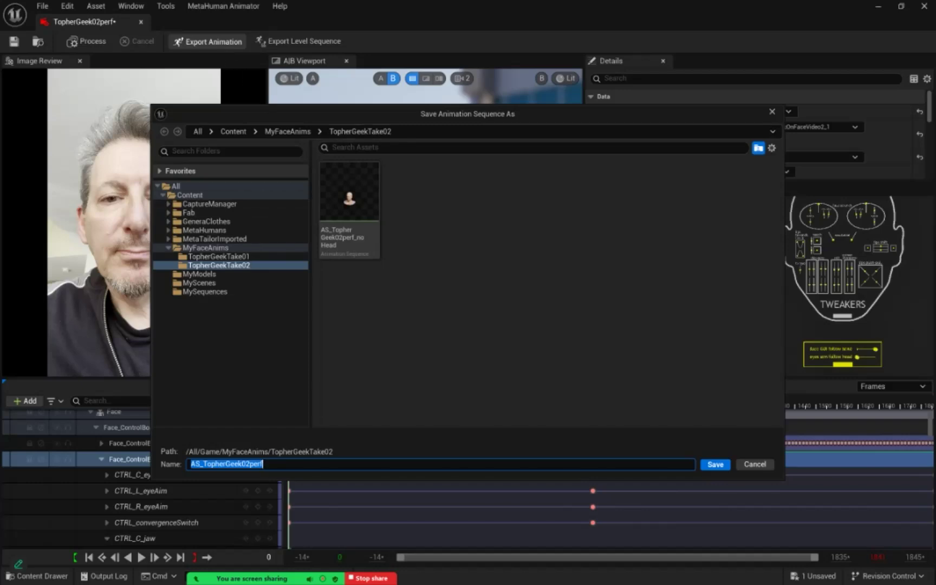
click(264, 464)
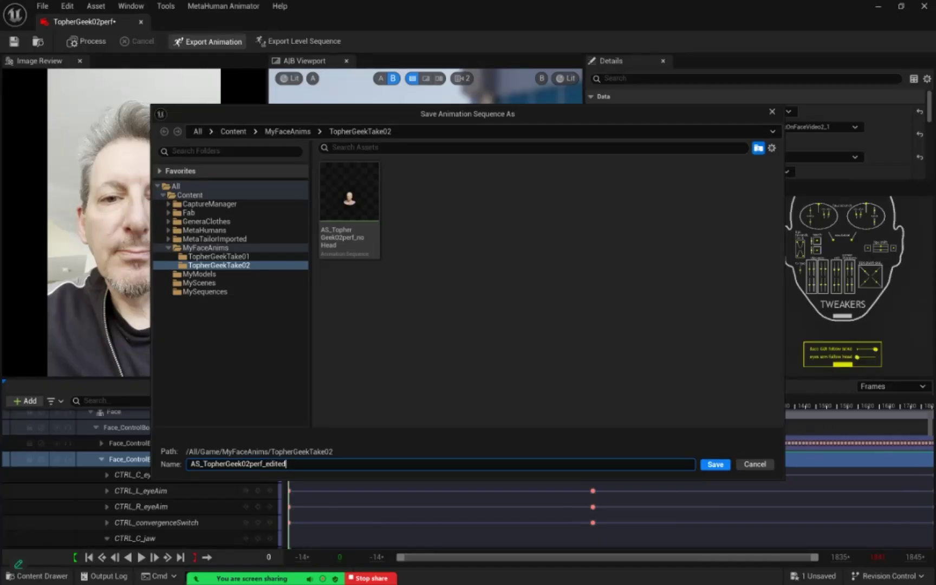
key(Return)
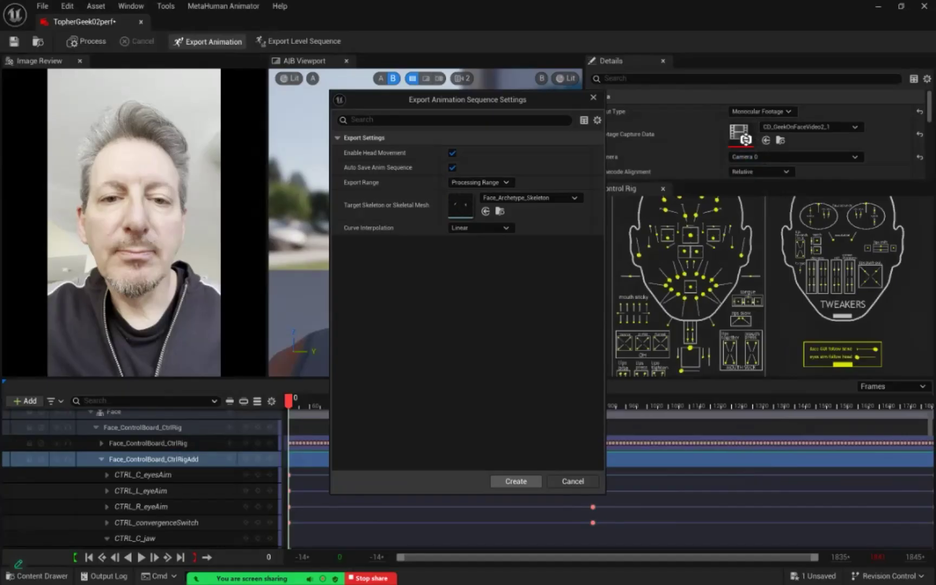
click(515, 481)
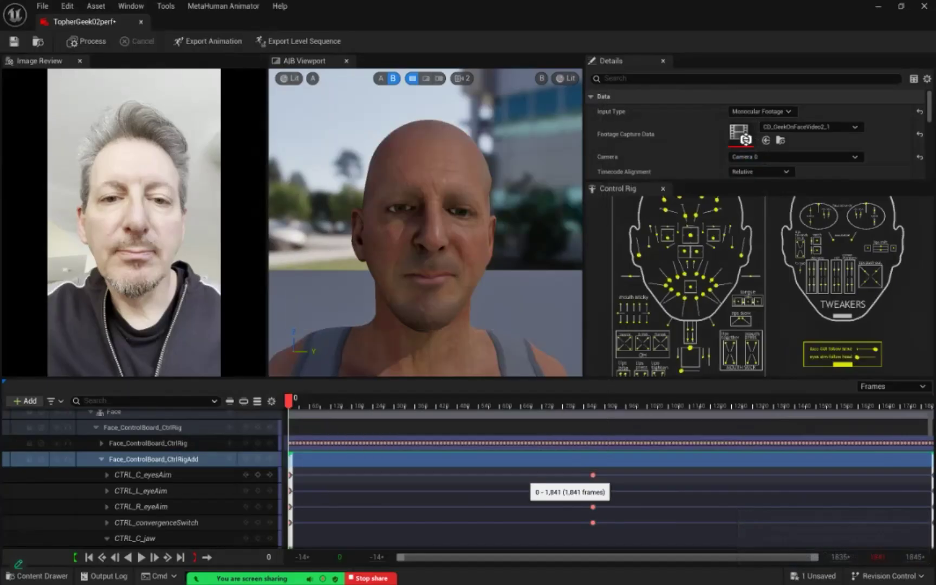
Save all changes and close the TopherGeek02perf performance asset
click(45, 6)
click(55, 69)
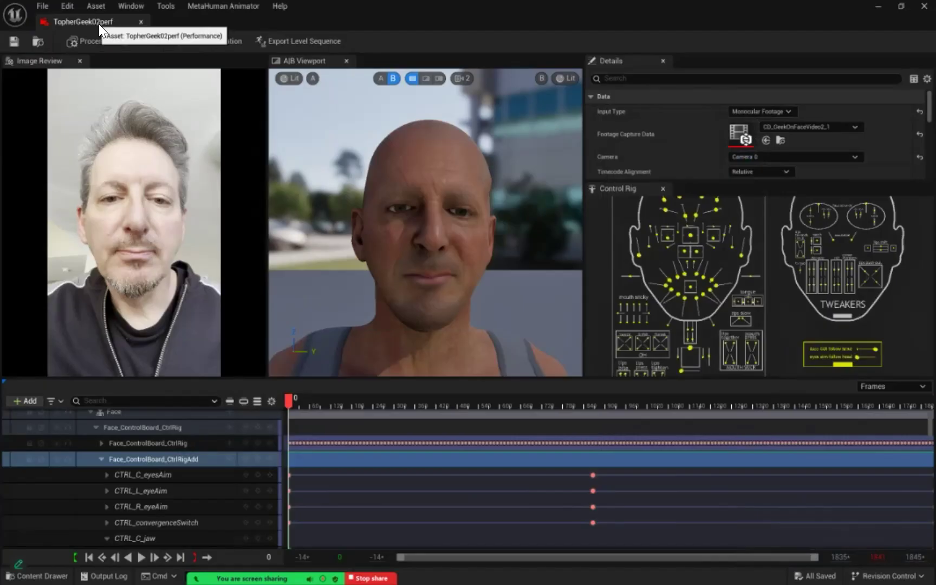
click(142, 23)
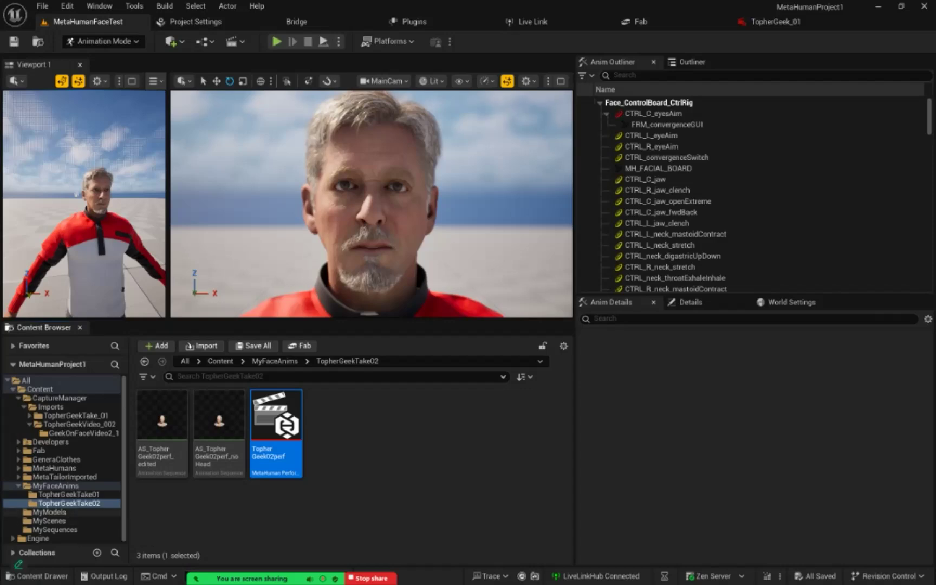
Browse MyFaceAnims and TopherGeekTake02, open AS_TopherGeek02perf_edited to preview its playback, and close it
click(54, 486)
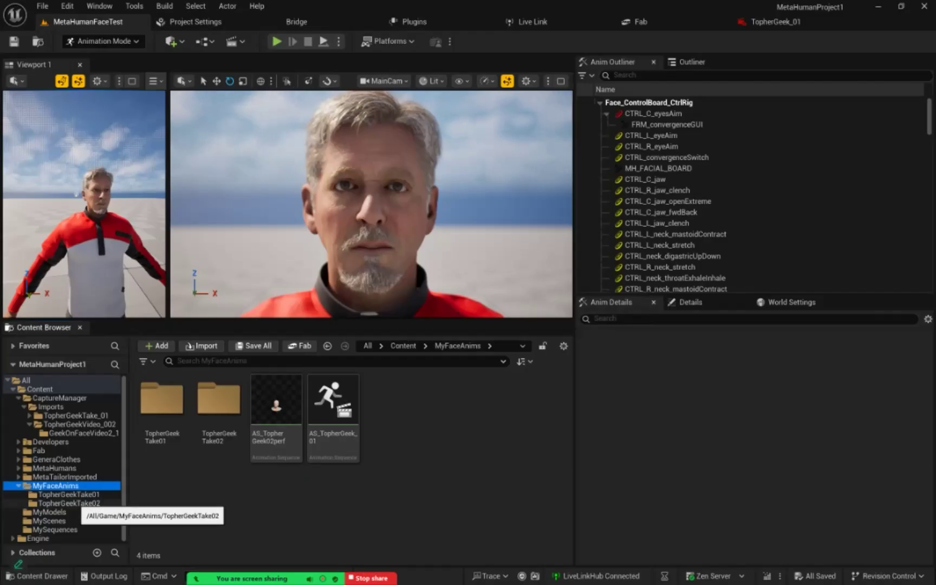
click(69, 502)
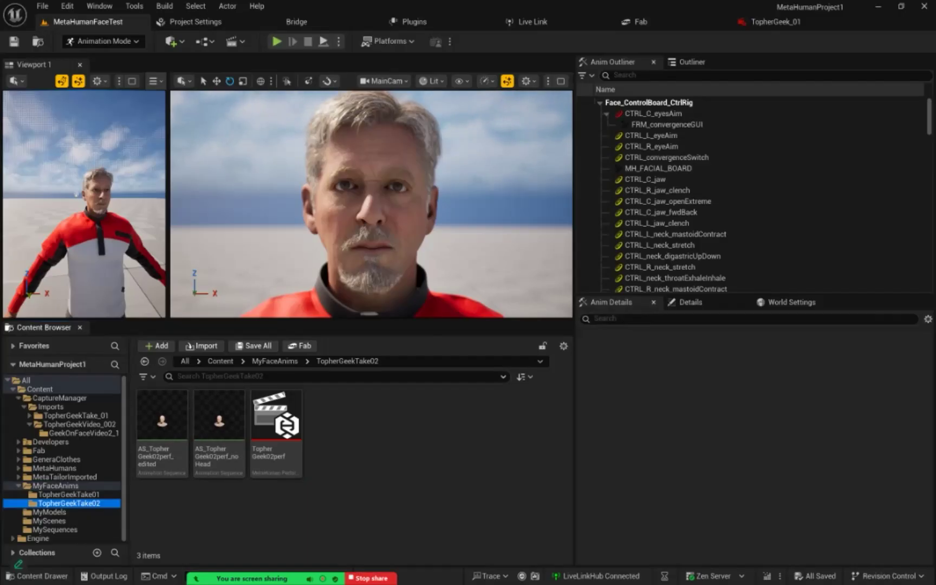
click(57, 485)
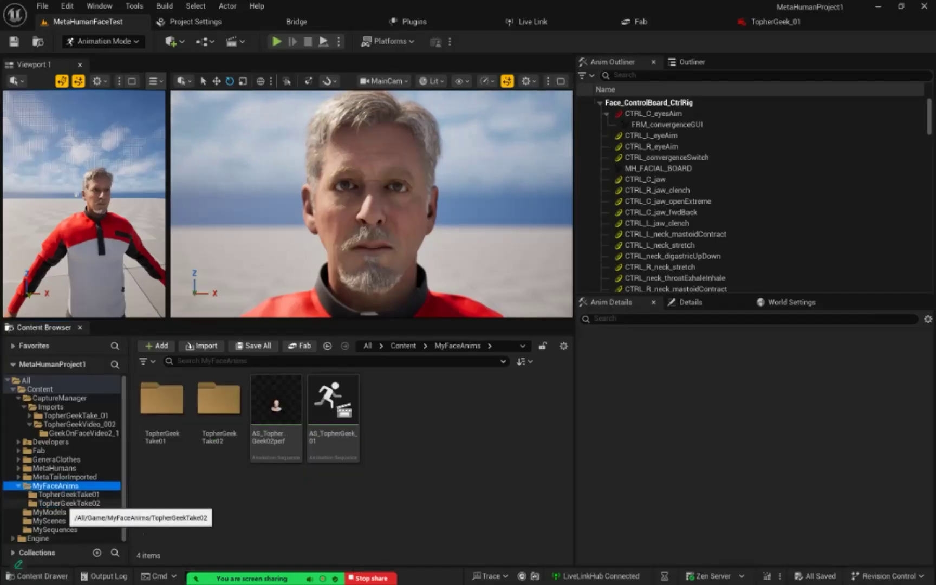
click(68, 504)
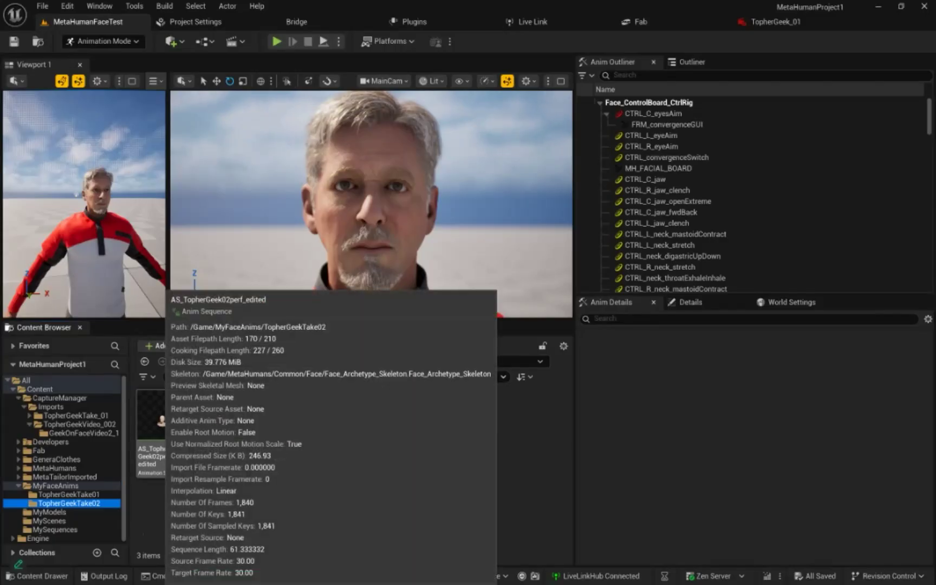
double_click(158, 425)
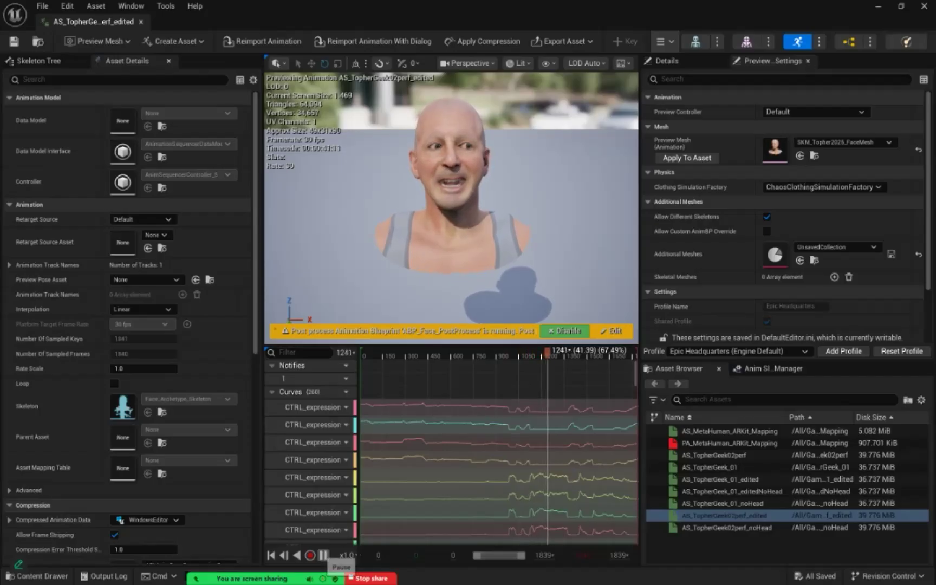
click(140, 24)
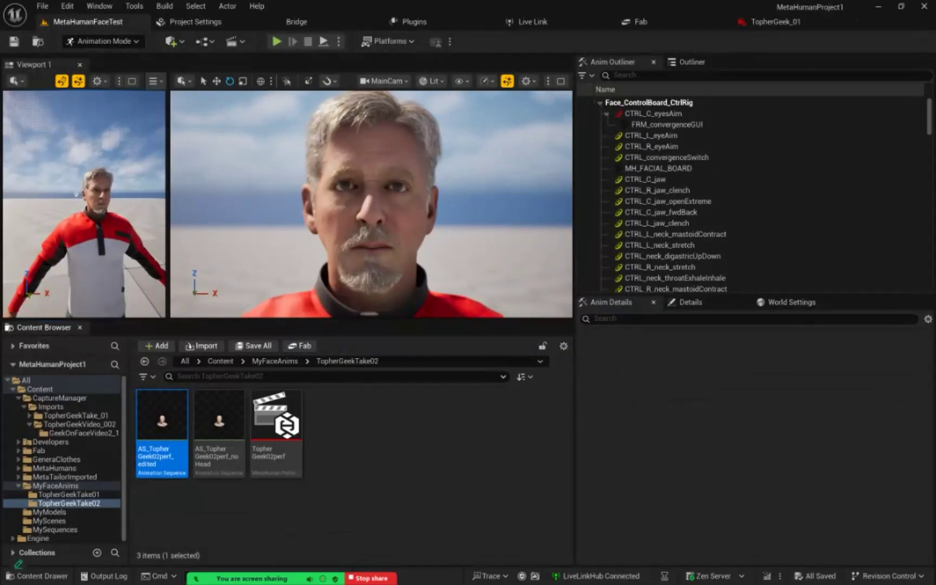
Show the Outliner of the MetaHumanFaceTest level and pull the smaller viewport back to see the character with its camera
click(692, 62)
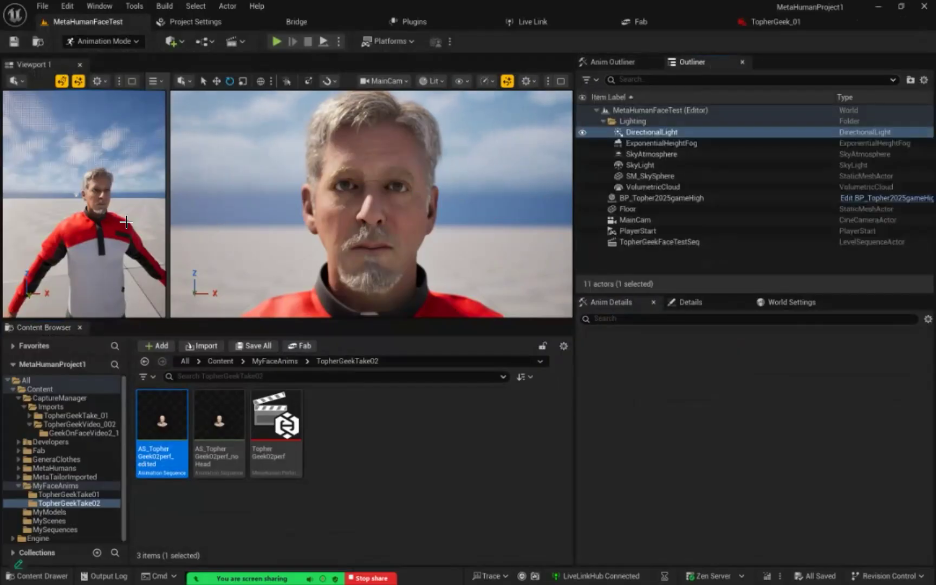
scroll(126, 222, down, 5)
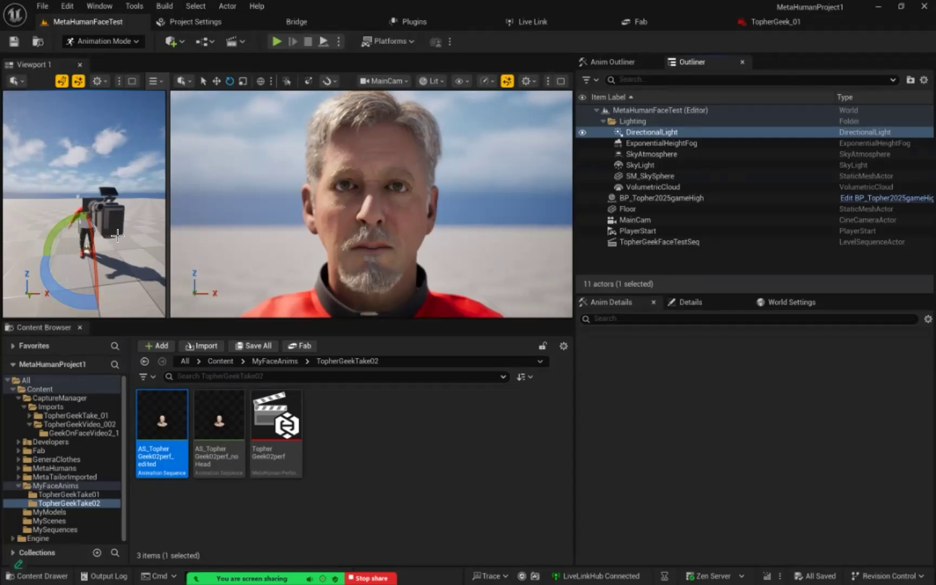
mouse_move(119, 267)
right_down()
mouse_move(130, 266)
mouse_move(130, 254)
mouse_move(120, 261)
right_up()
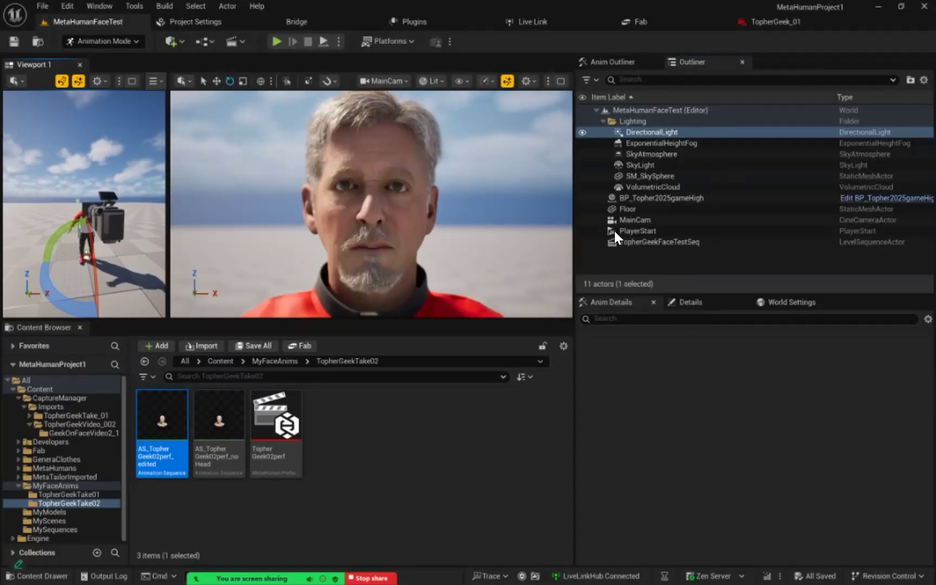
Save everything in the project and switch the main viewport from MainCam to the Perspective view
click(43, 7)
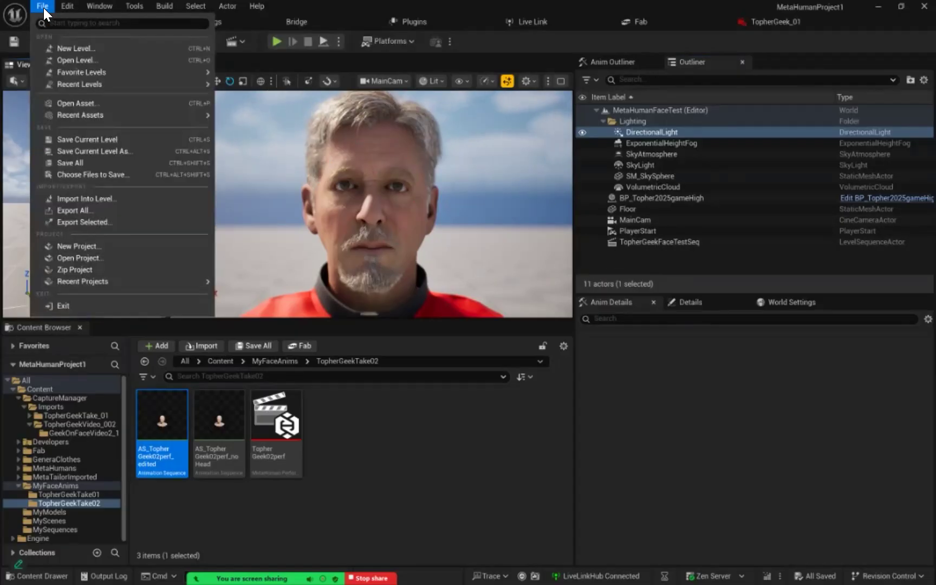
click(81, 163)
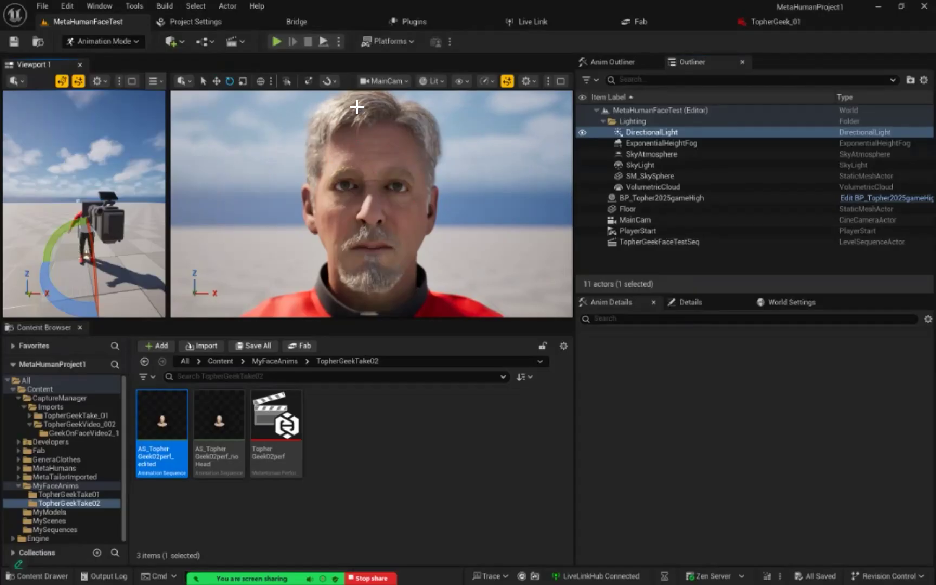
click(403, 81)
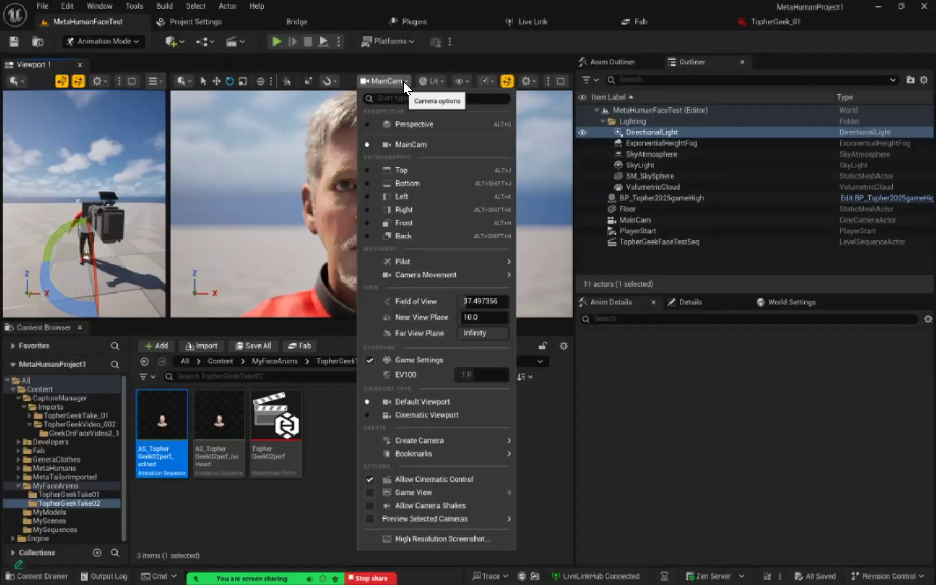
click(405, 124)
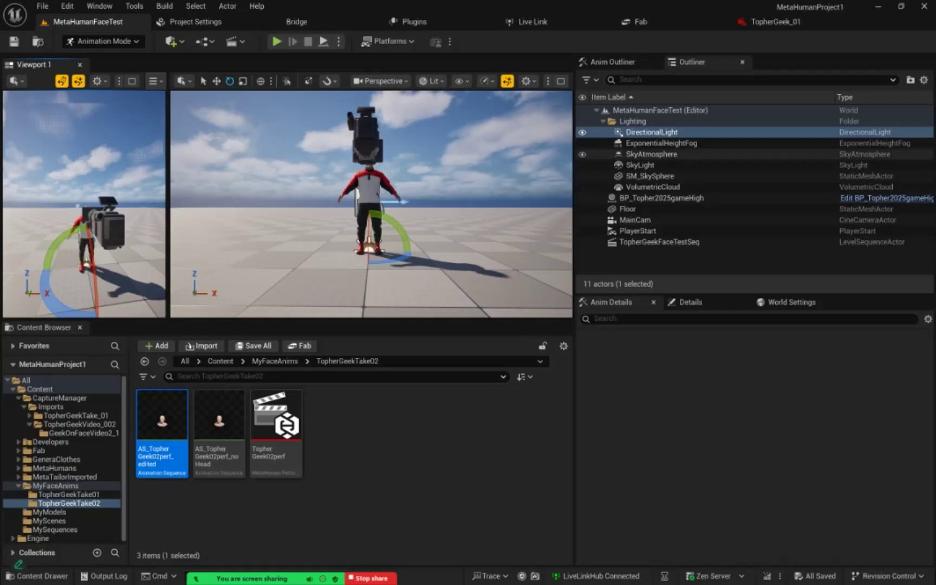
Delete the MainCam camera actor from the MetaHumanFaceTest level, accepting the deletion despite its TopherGeekFaceTestSeq reference
click(635, 220)
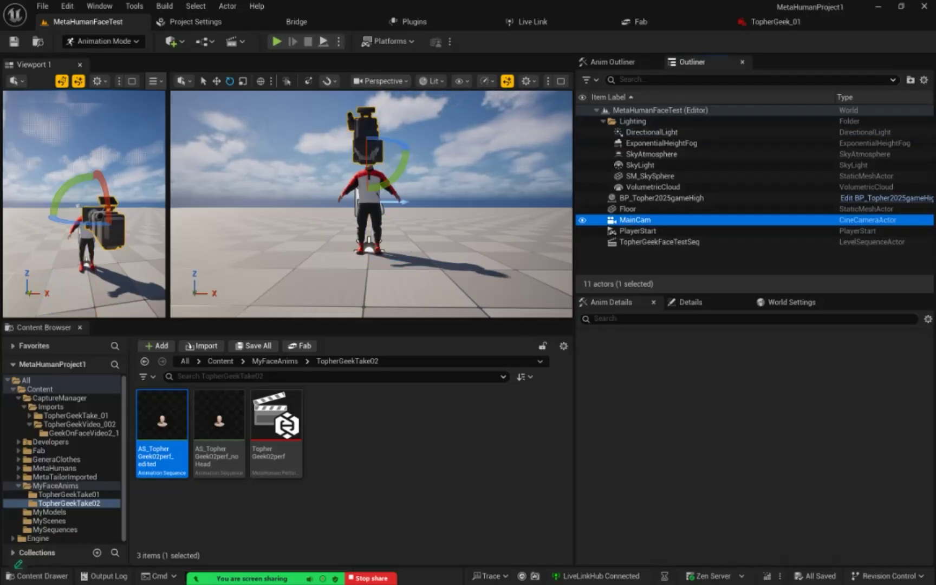
key(Delete)
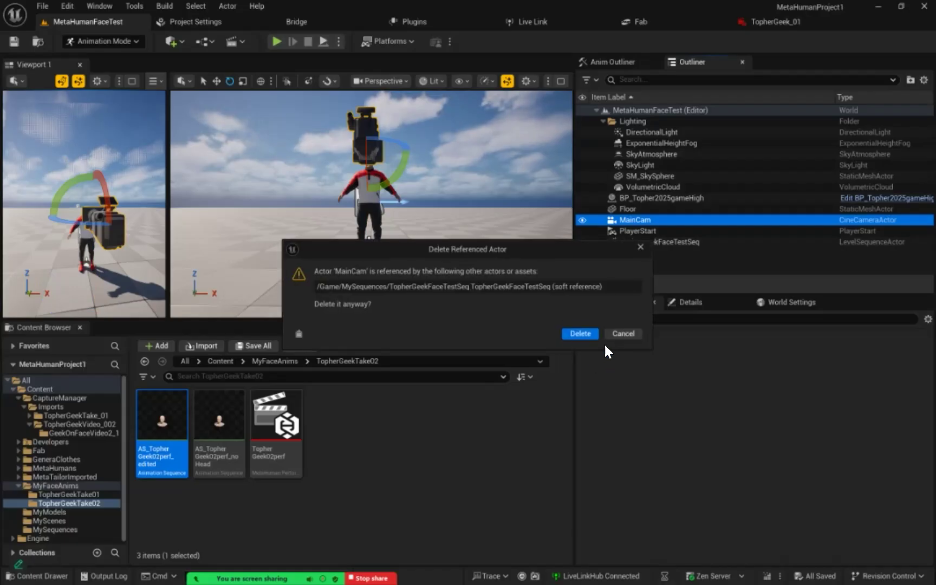
click(580, 333)
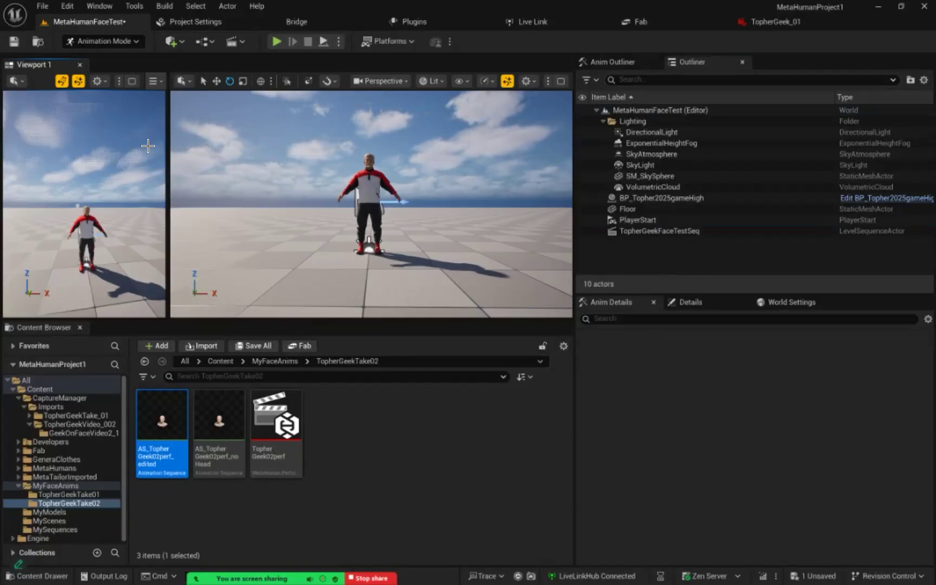
Widen the smaller viewport pane until the two side-by-side viewports share the space about equally
drag(172, 141, 213, 143)
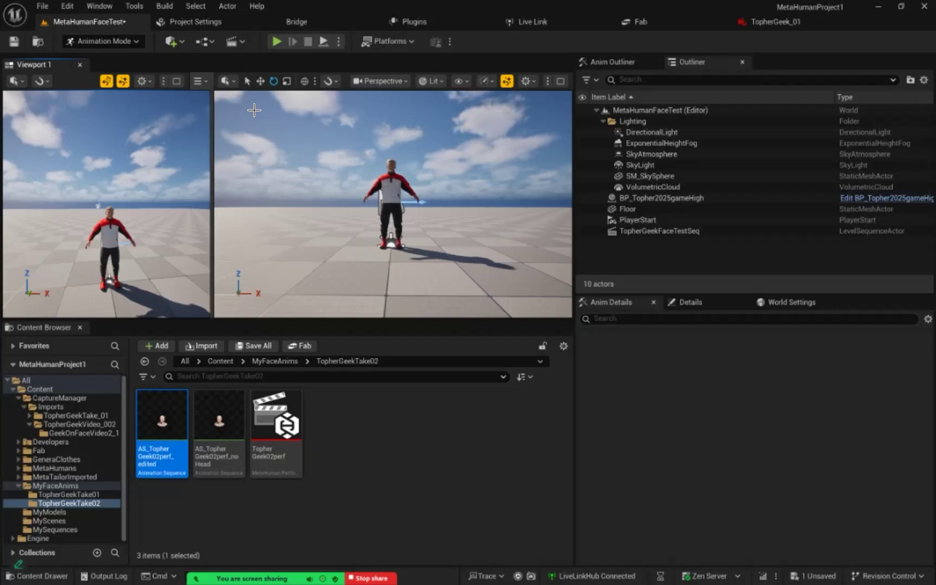
click(548, 81)
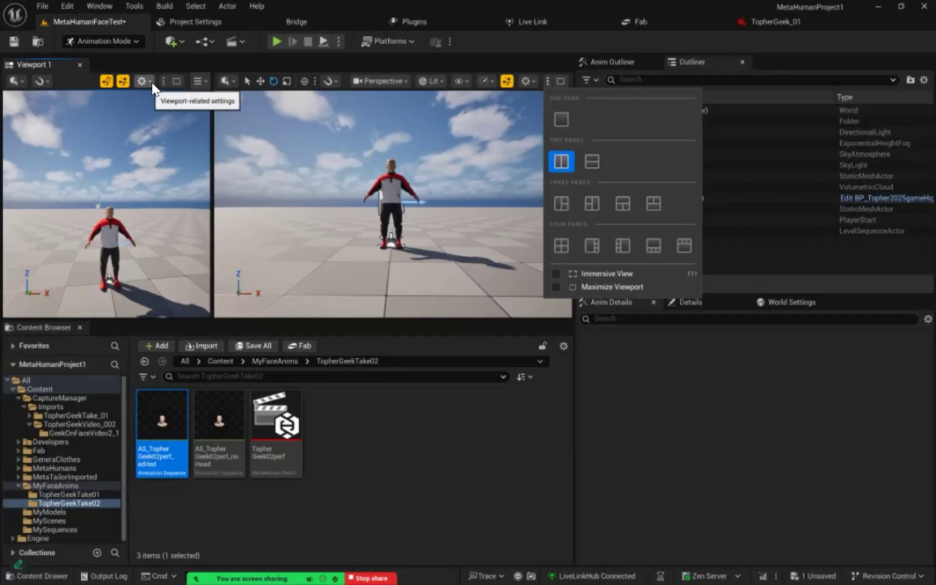
click(216, 122)
drag(217, 121, 301, 131)
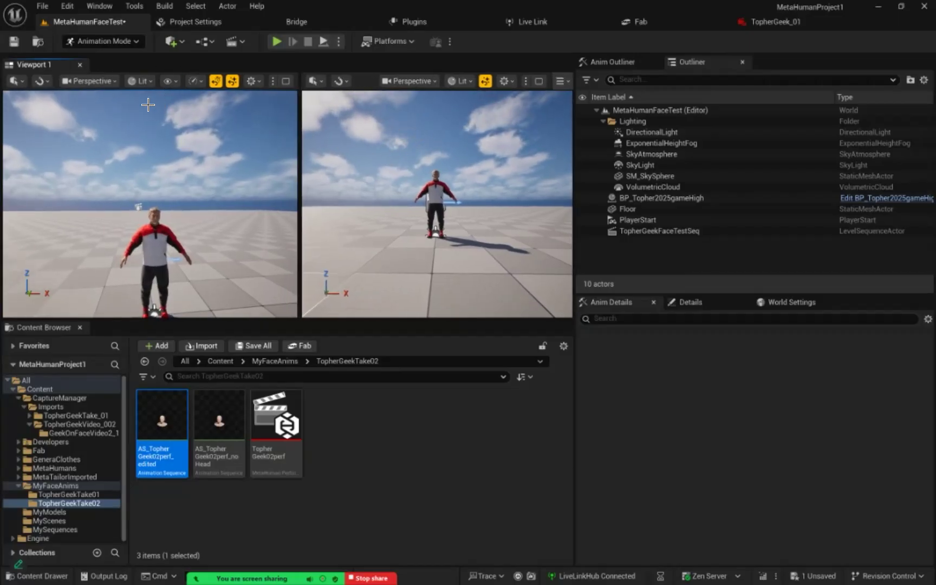
Try the orthographic Top view in the widened viewport and return it to the Perspective view
click(115, 81)
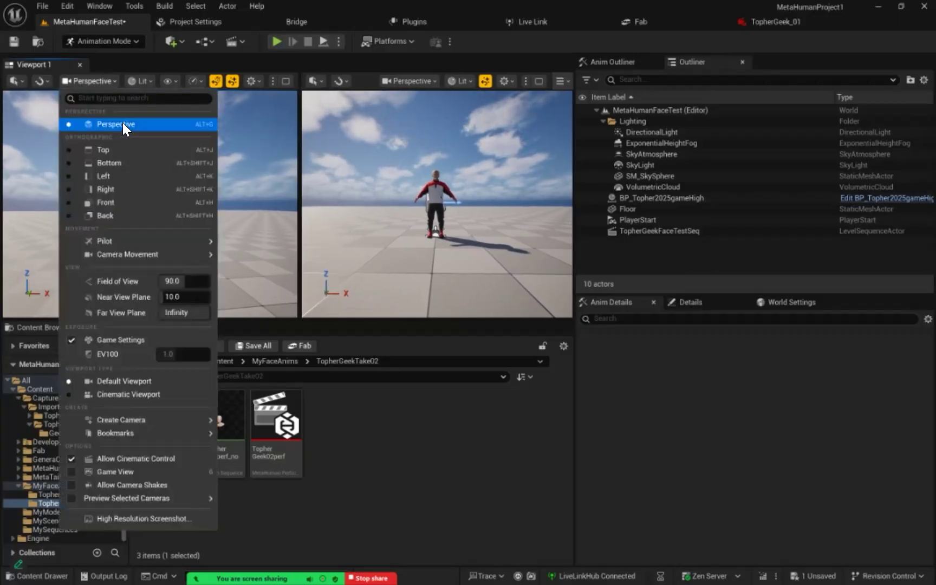
key(Escape)
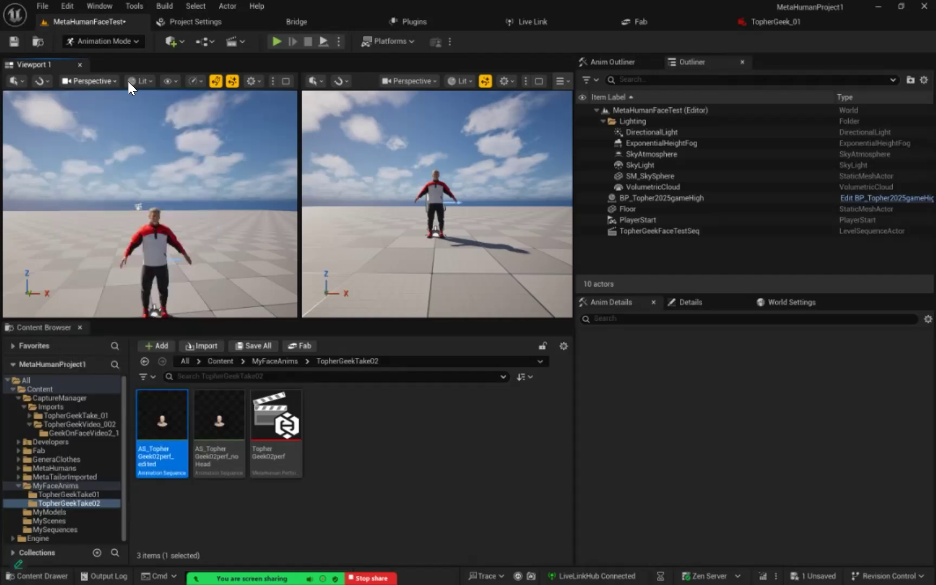
key(alt+j)
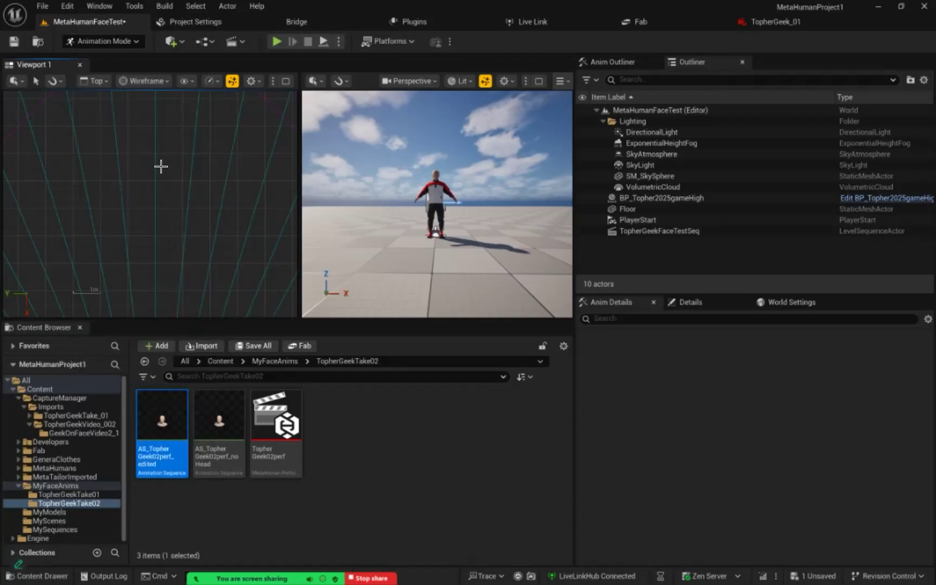
scroll(163, 187, down, 5)
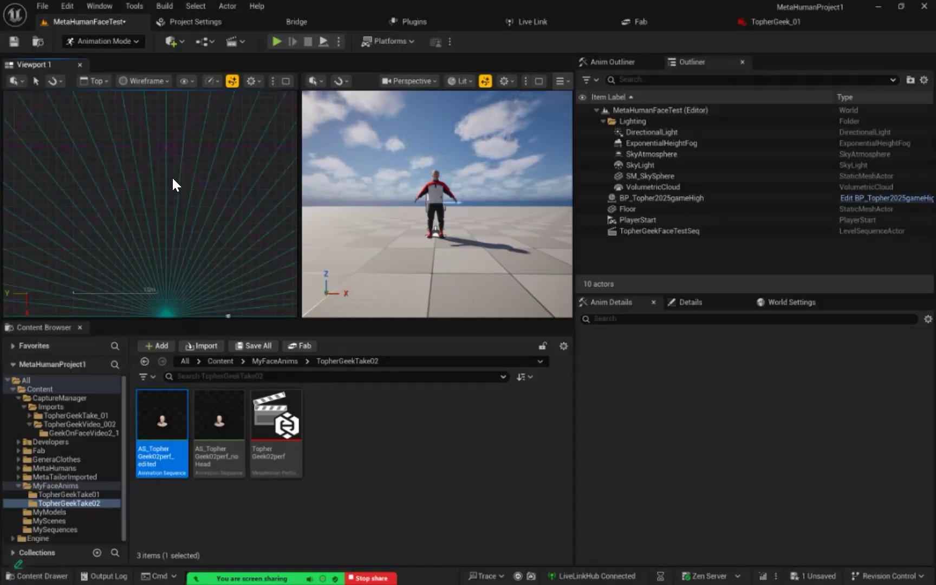
click(104, 81)
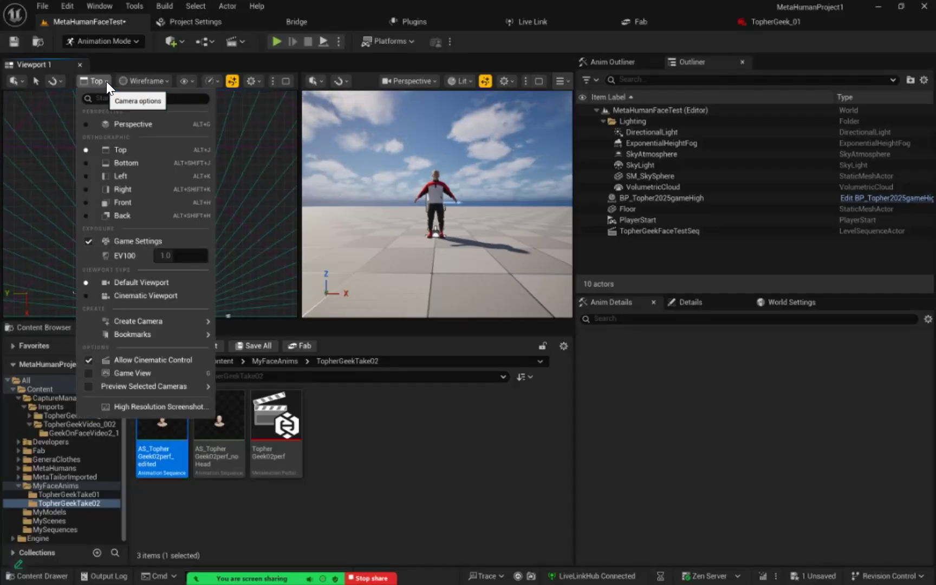
click(111, 123)
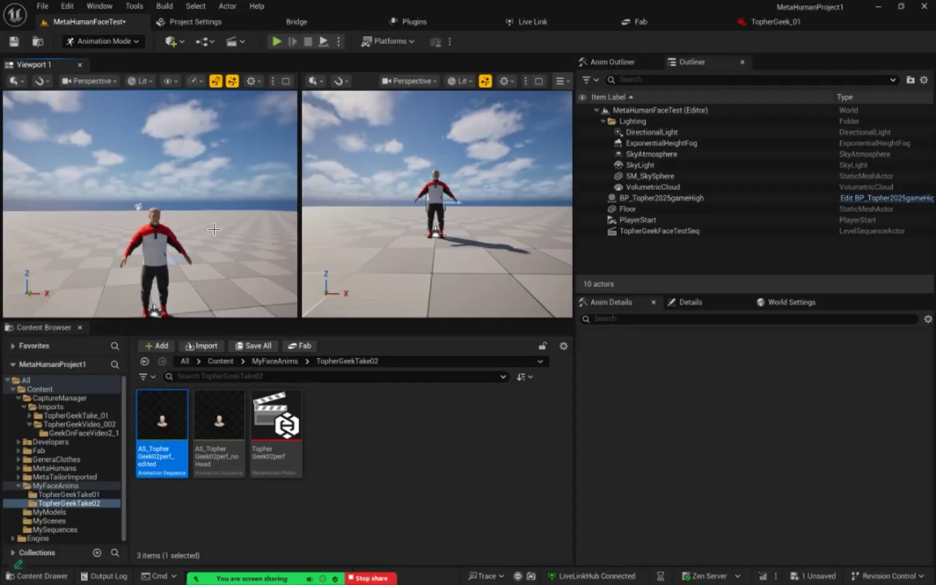
Add a new cinematic Cine Camera Actor to the level with the full character framed in the widened viewport
right_drag(225, 238, 233, 217)
key(w)
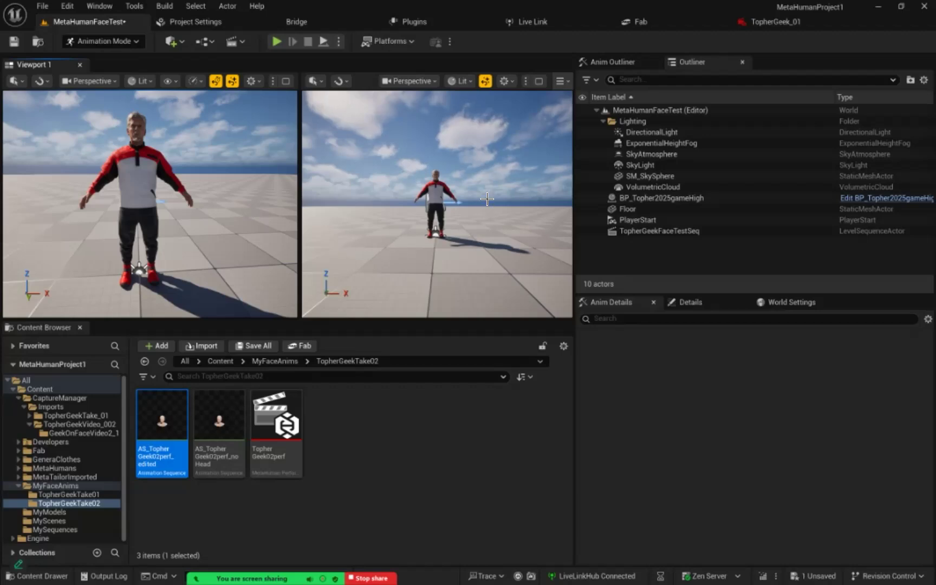
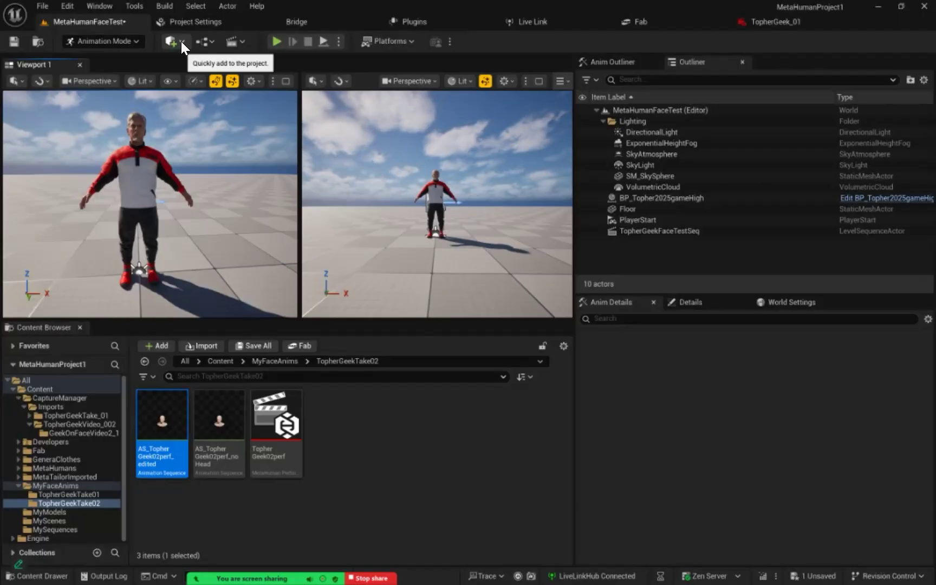
click(181, 41)
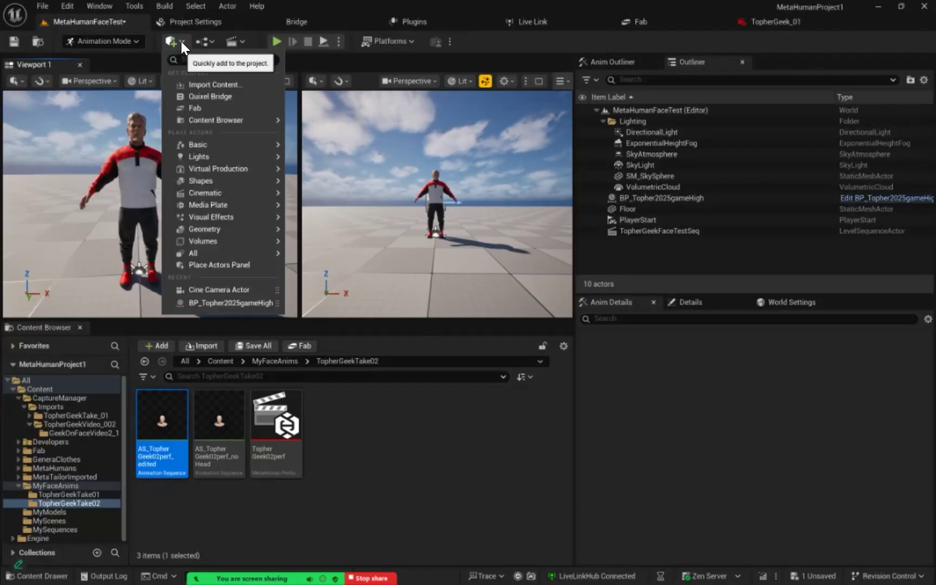
mouse_move(230, 196)
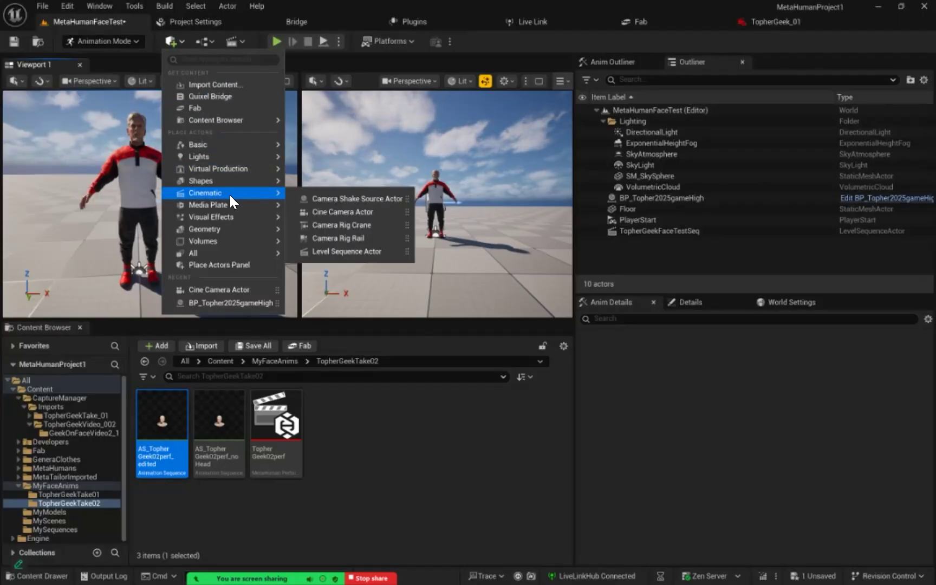
click(334, 216)
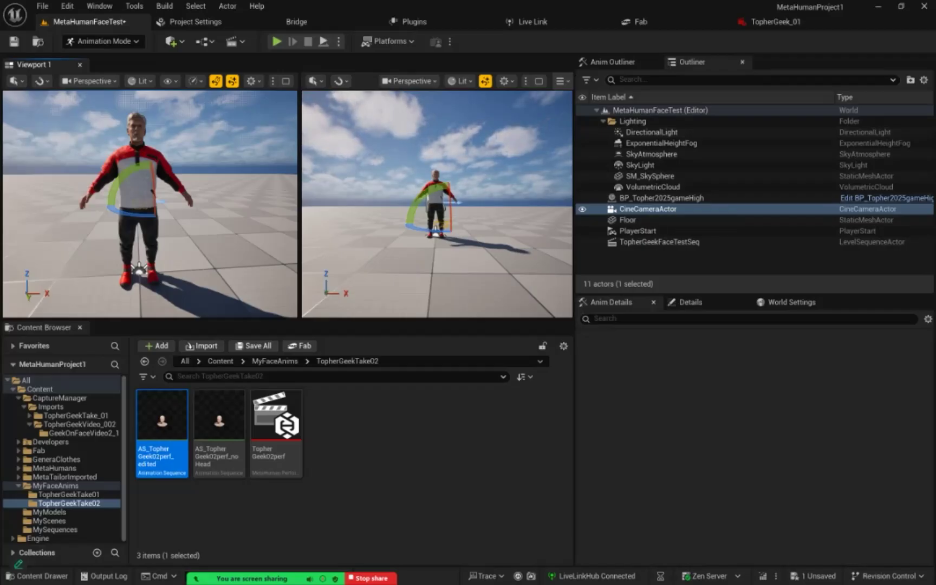
Show the details of the new CineCameraActor and reset its location to the default 0, 0, 0
click(656, 210)
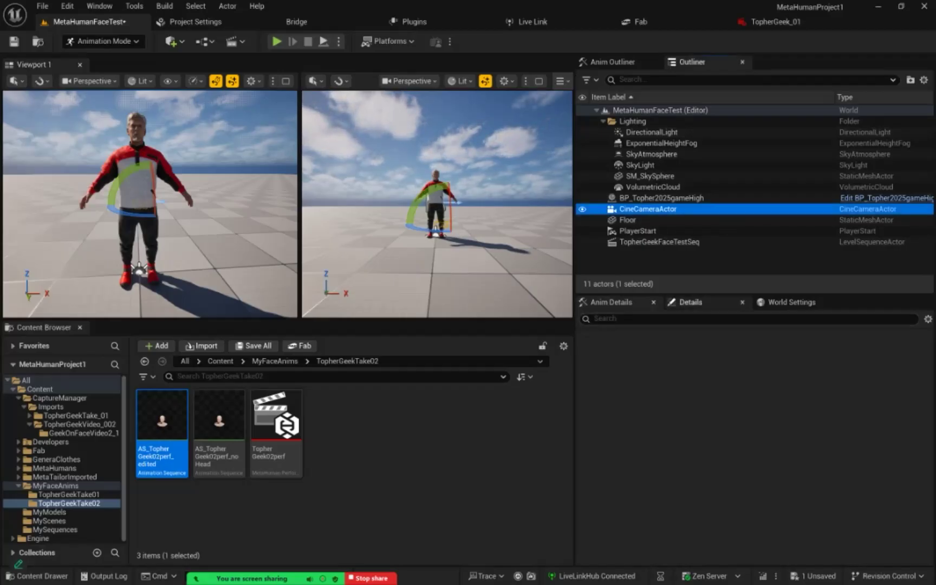
click(699, 301)
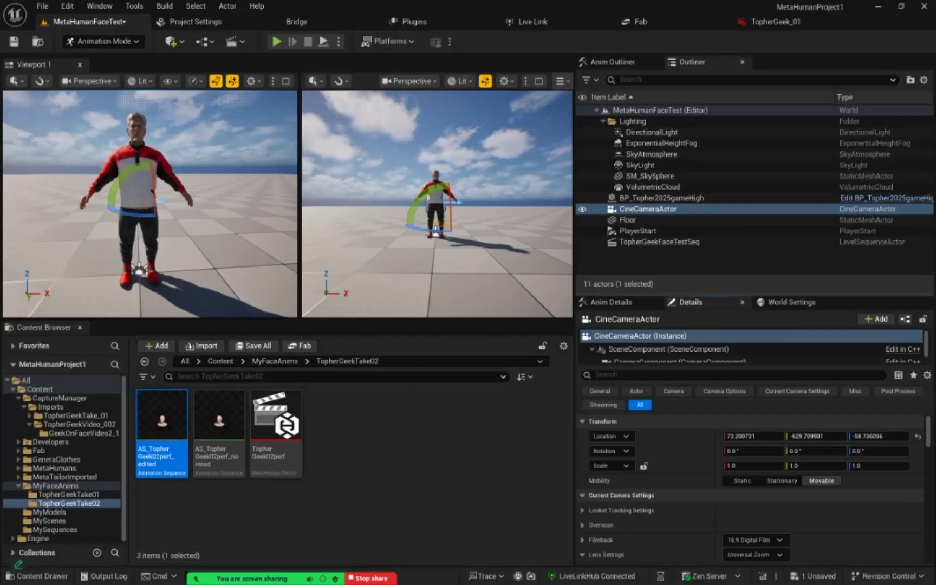
drag(704, 295, 704, 273)
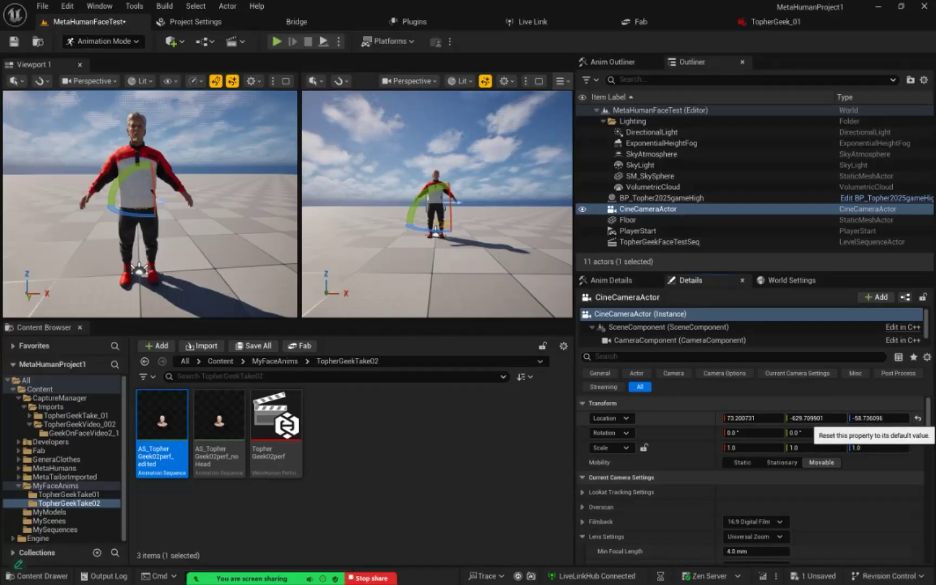
click(917, 418)
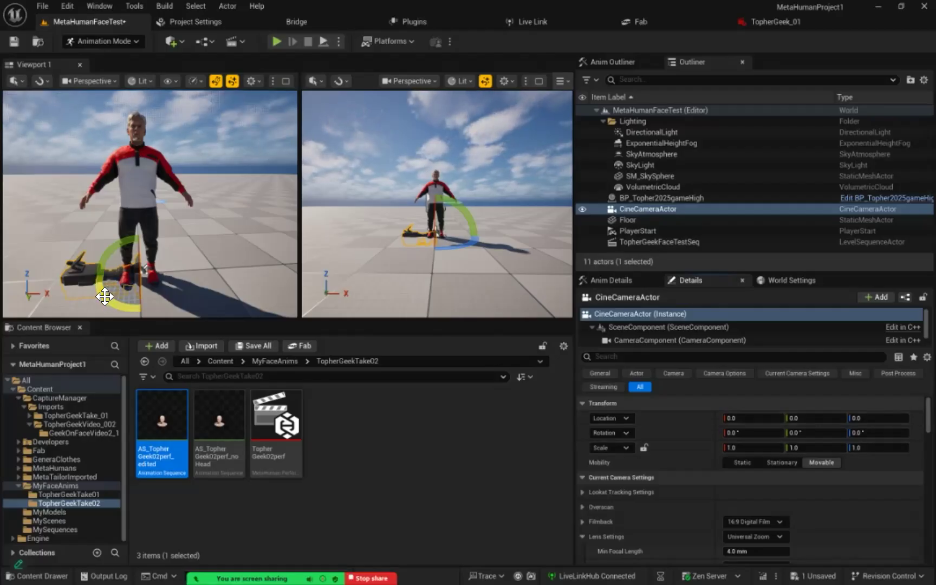
Rotate the CineCameraActor around its vertical axis and set its yaw to exactly -90°
drag(102, 293, 156, 250)
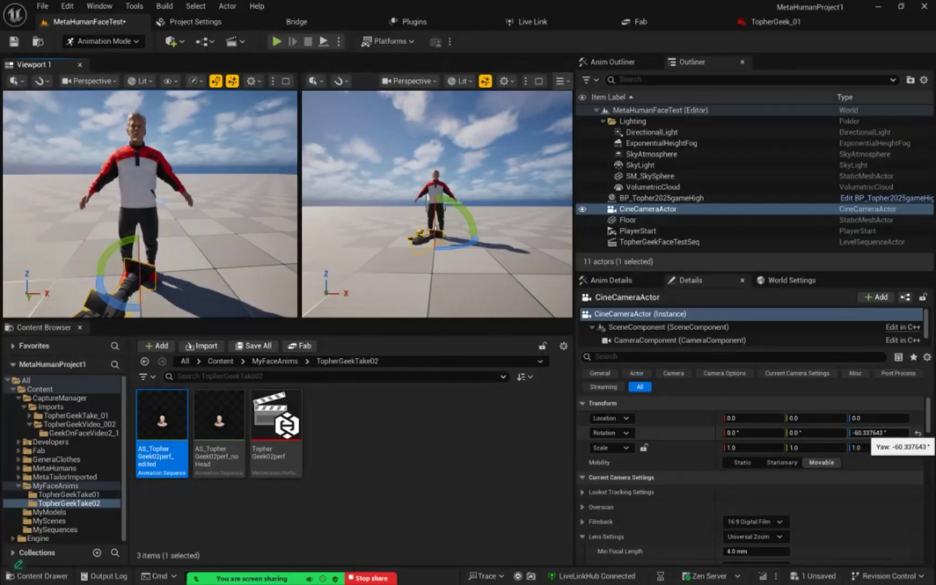
click(869, 433)
text(-90)
key(Return)
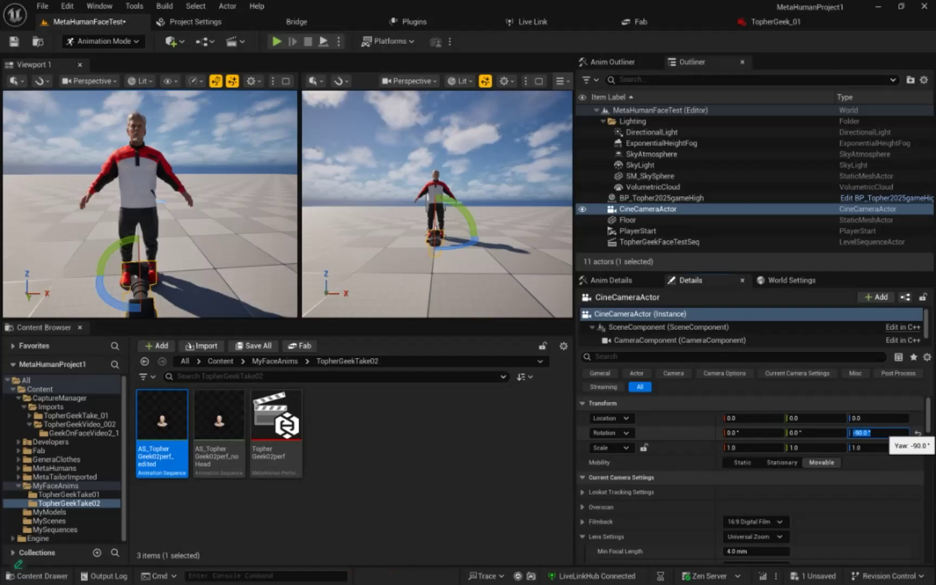
click(155, 310)
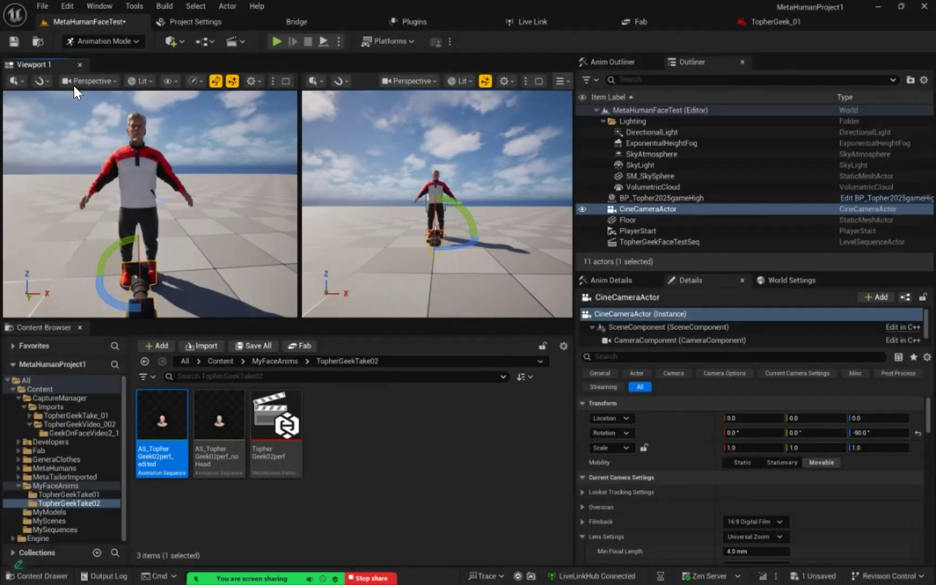
Enable Preview Selected Cameras for the widened viewport and select the CineCameraActor to see its picture-in-picture preview
click(114, 83)
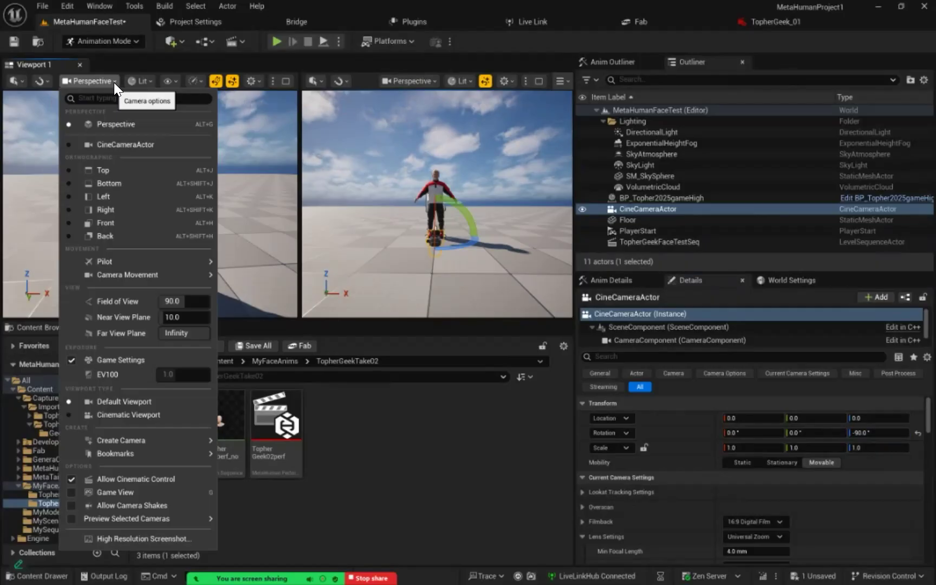
mouse_move(135, 518)
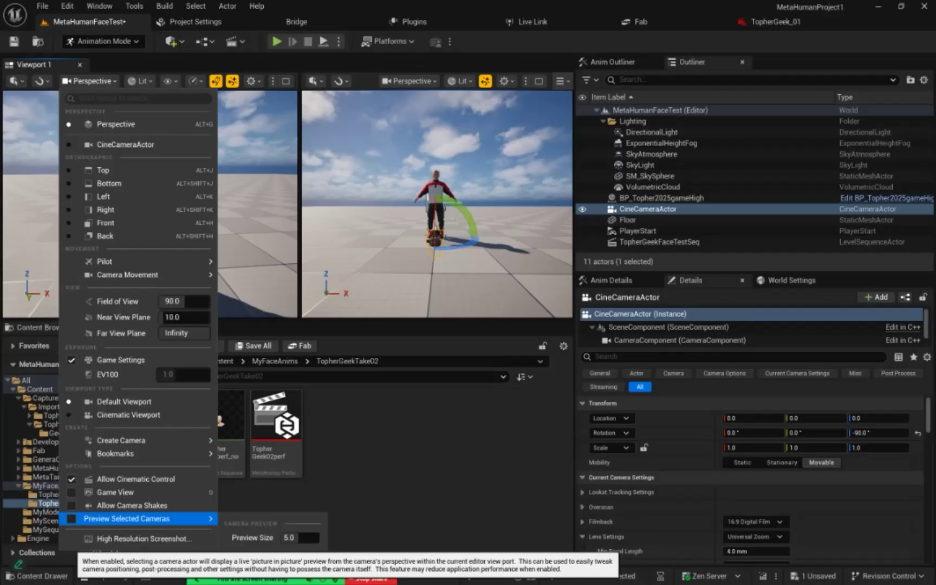
click(127, 518)
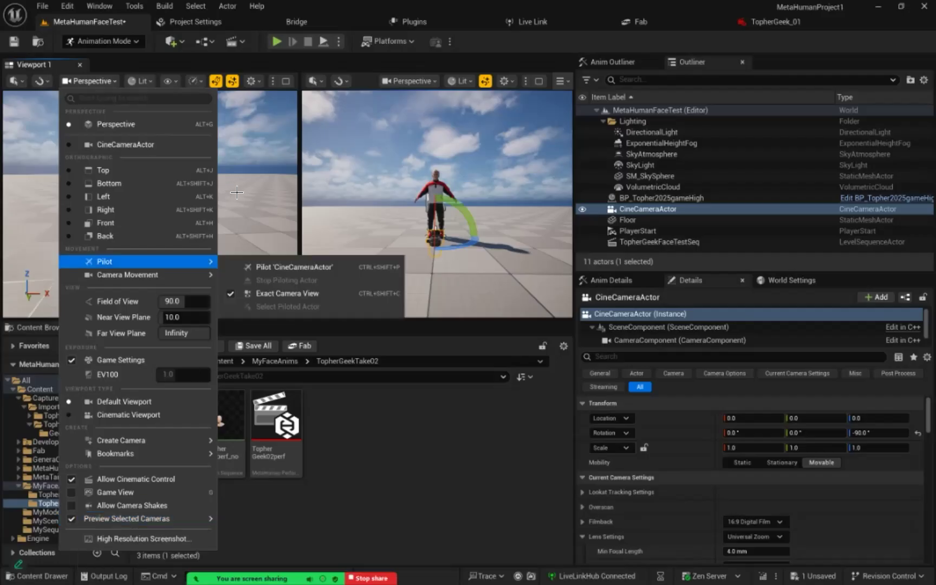
double_click(648, 209)
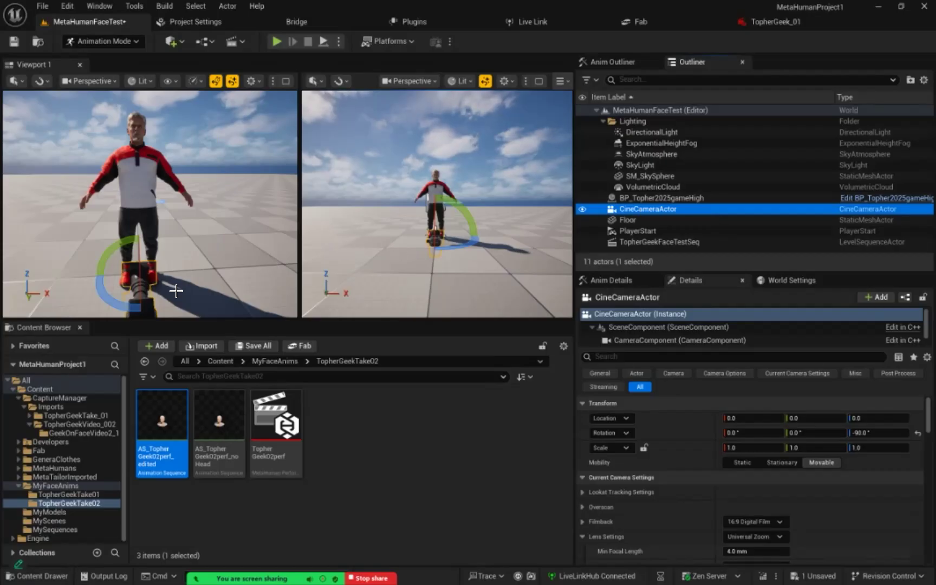
click(151, 306)
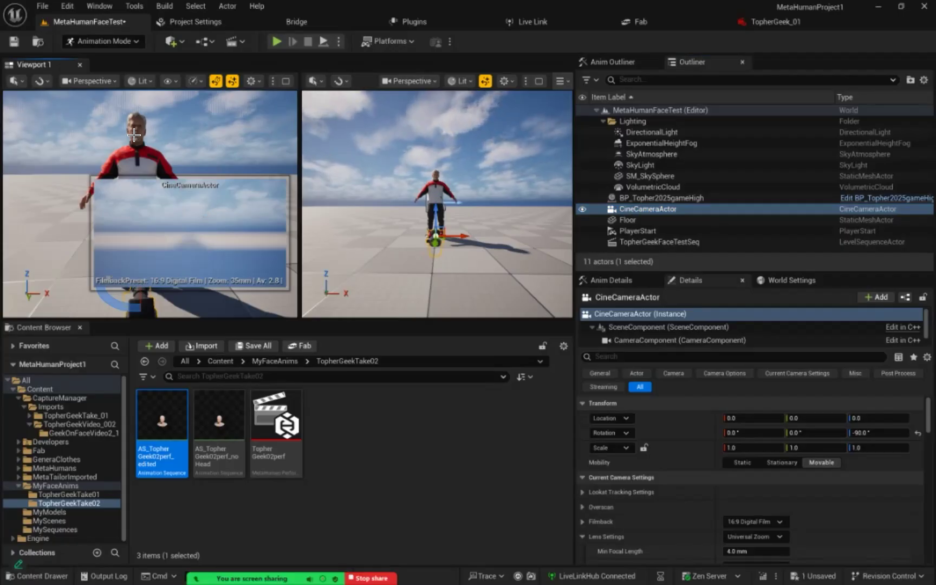
Disable Preview Selected Cameras for the widened viewport
click(113, 81)
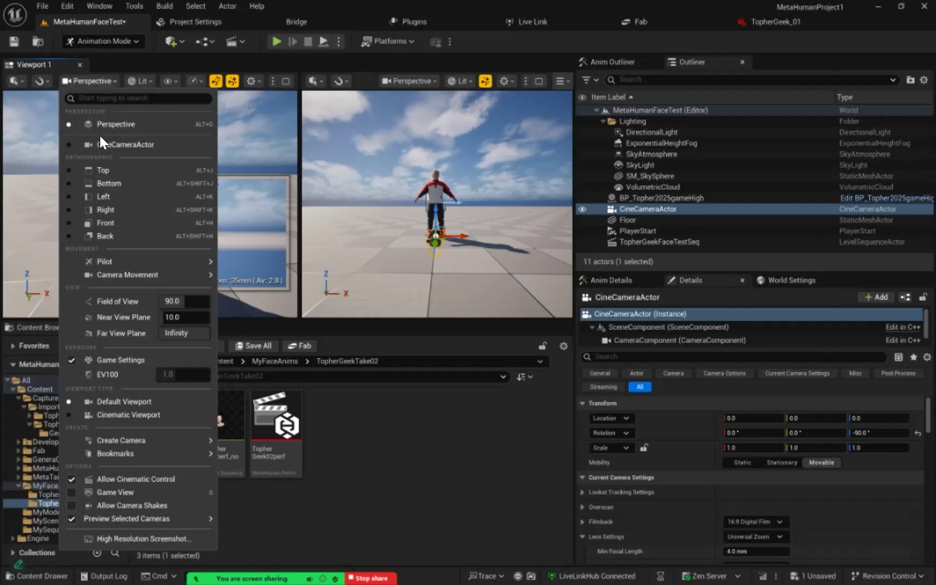
mouse_move(135, 519)
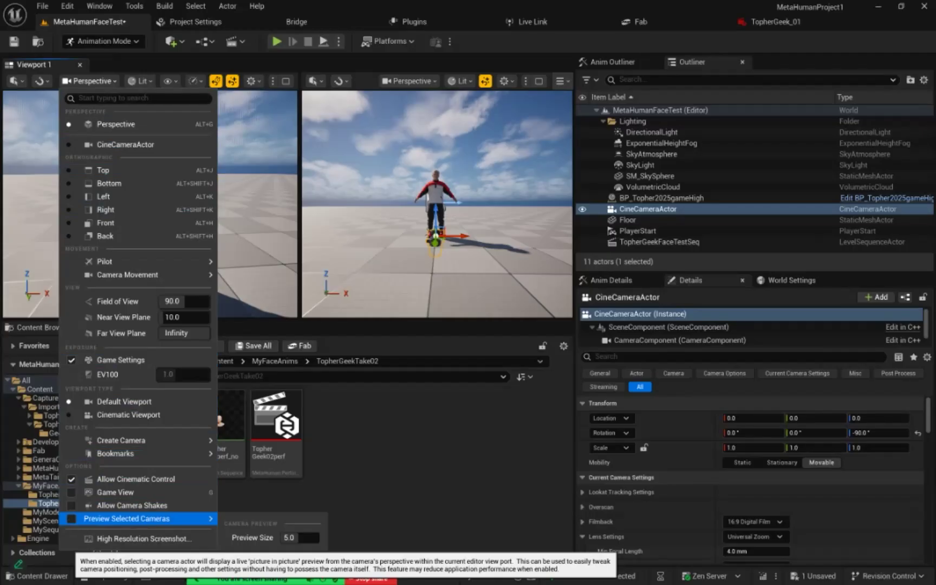
mouse_move(193, 274)
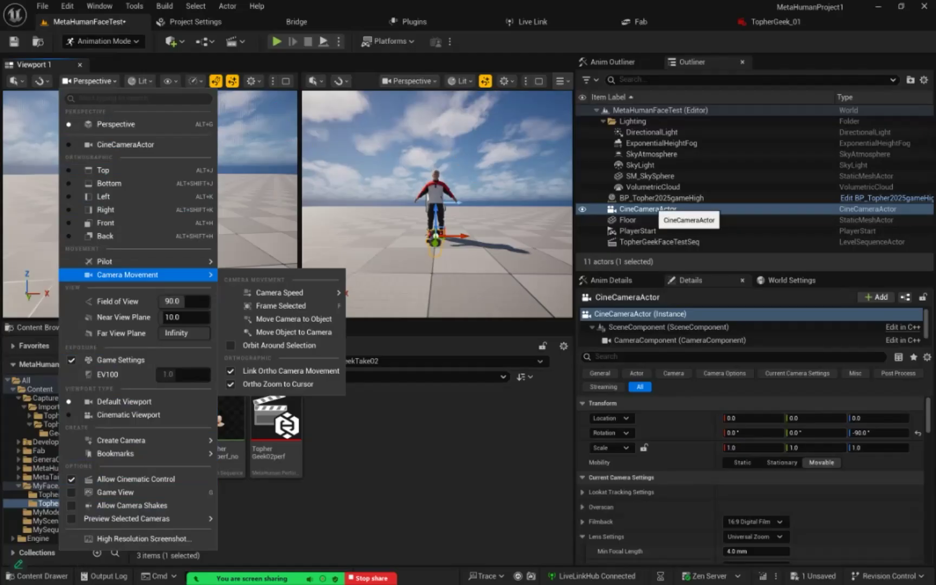
Rename the CineCameraActor to MainCam and show the MainCam view in the second viewport
click(657, 212)
click(653, 209)
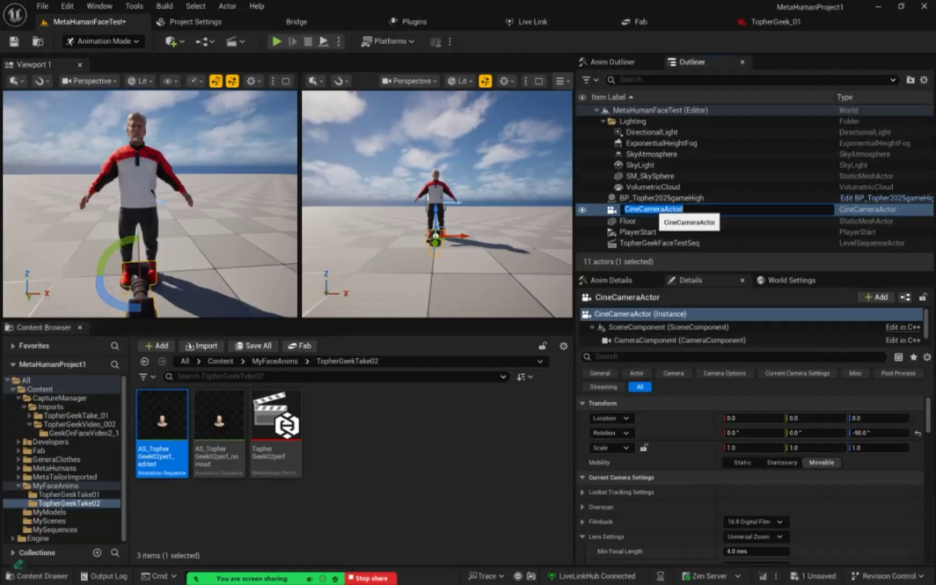
text(Mai)
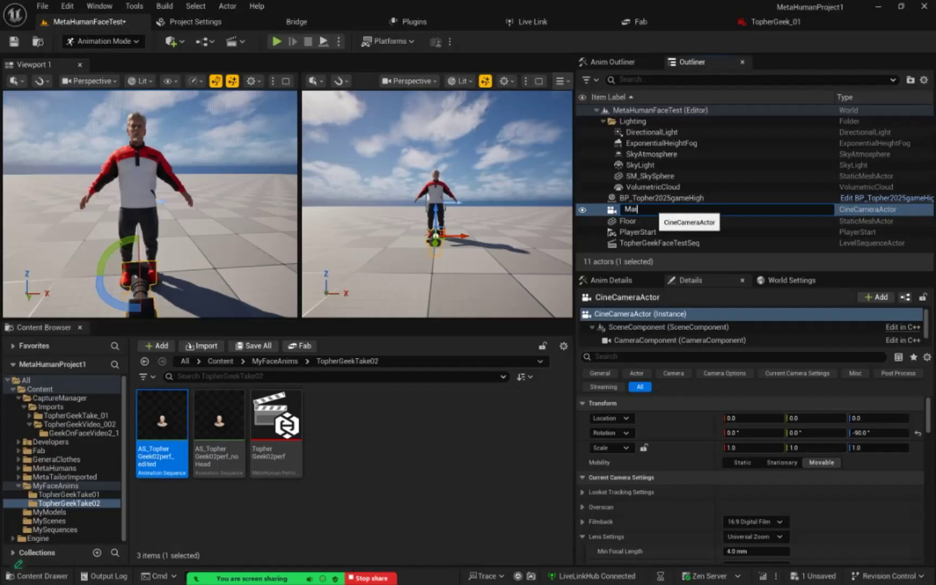
text(nCam)
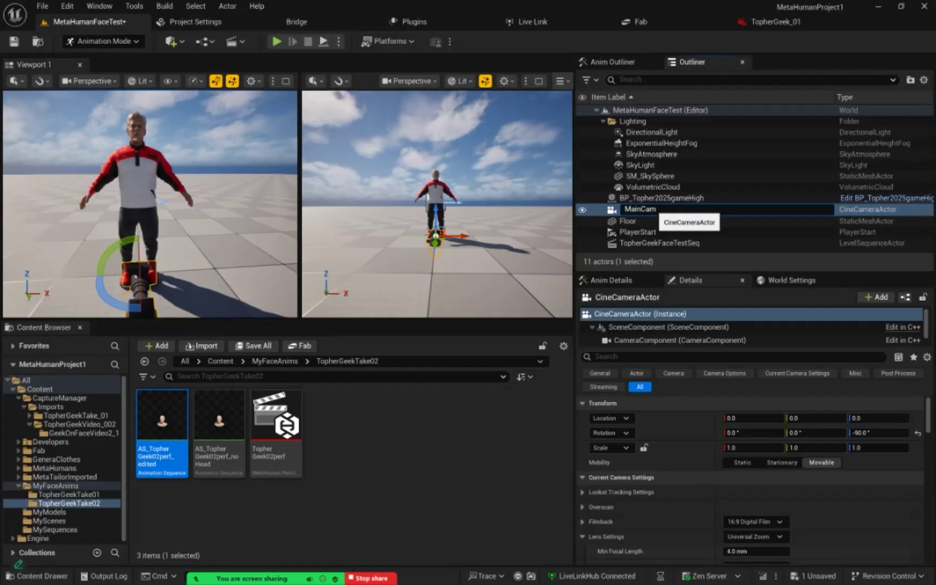
key(Return)
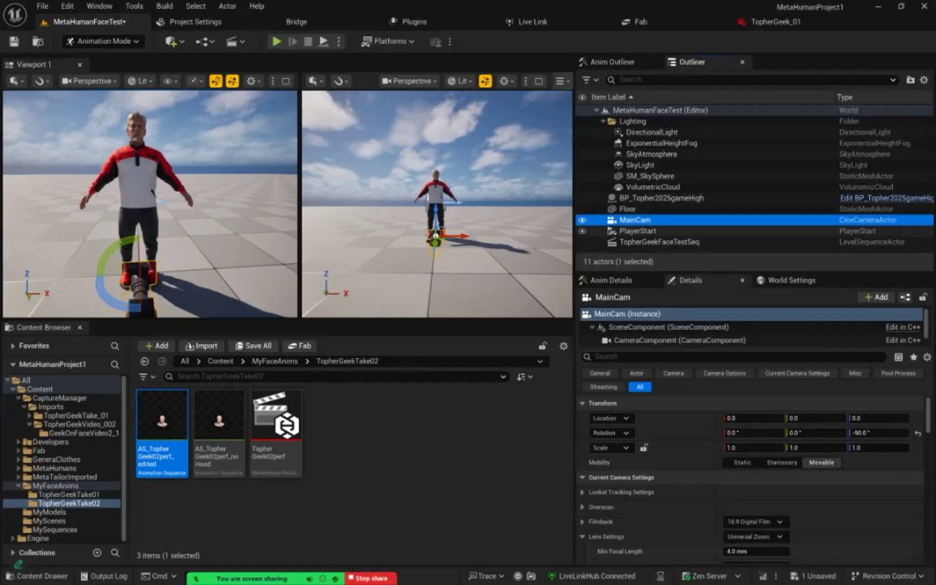
click(434, 83)
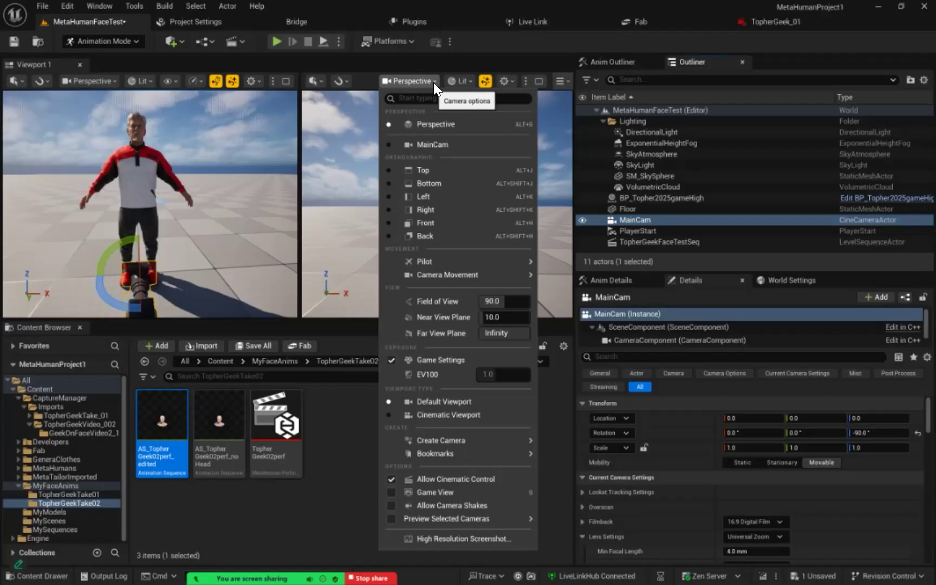
click(444, 144)
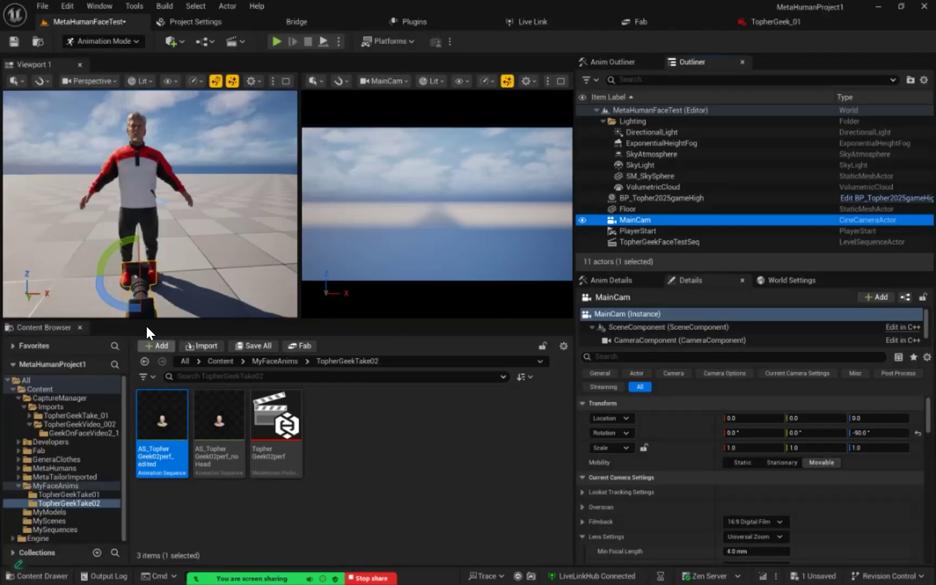
Move MainCam up and back in front of the character's face, to about Y 108 and Z 165
key(w)
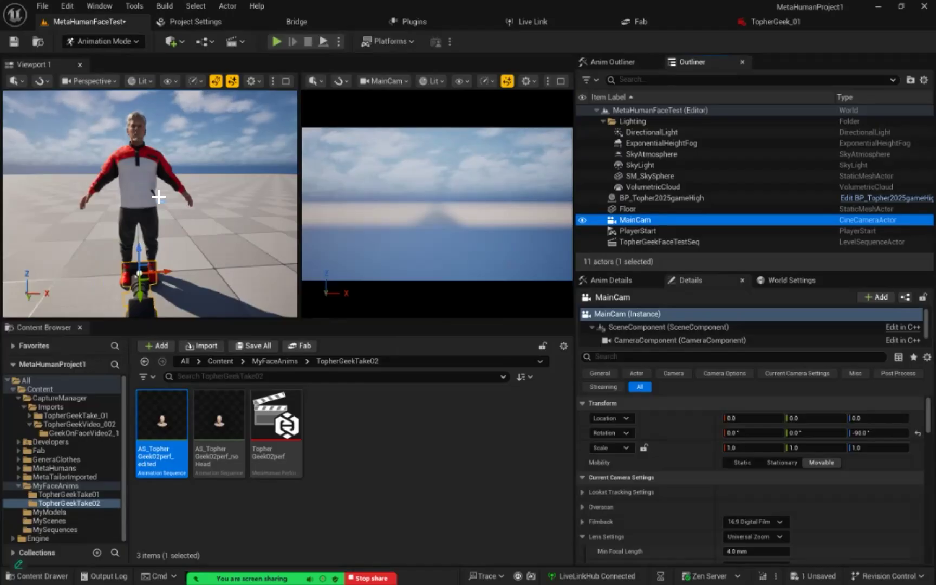
scroll(158, 197, down, 3)
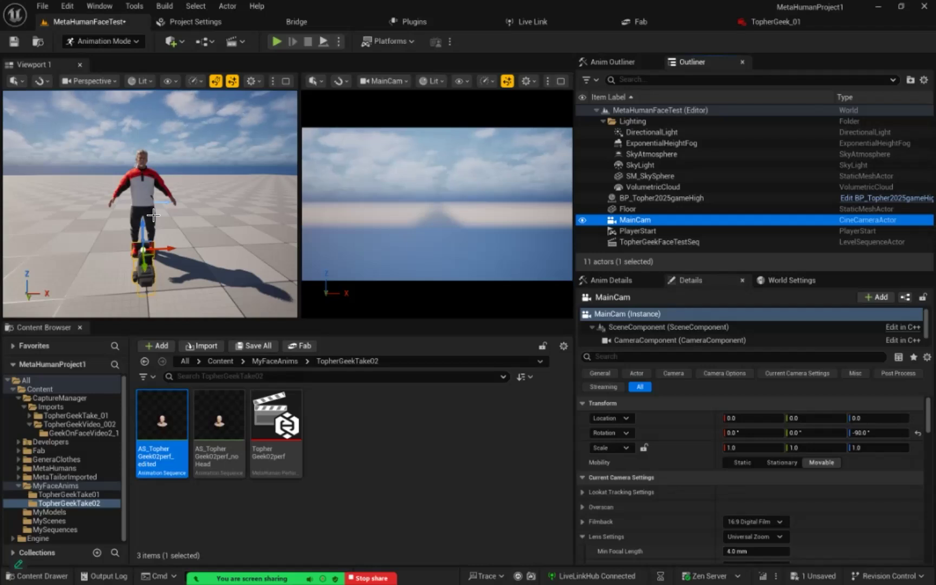
drag(144, 231, 145, 179)
drag(148, 217, 157, 253)
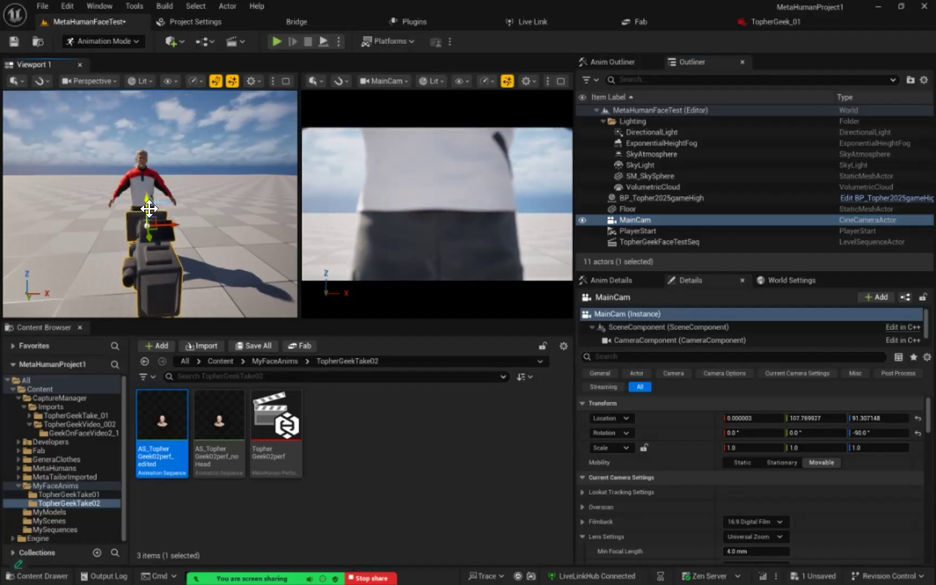
drag(146, 204, 153, 121)
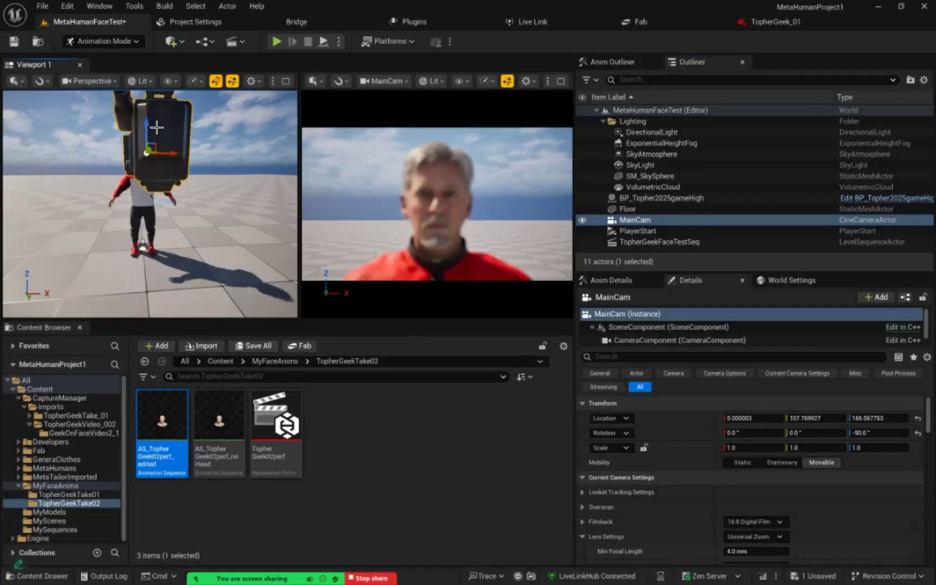
View MainCam from the side, widen the perspective viewport, and adjust the camera's distance from the face to about Y 104
right_drag(247, 195, 228, 193)
key(s)
right_drag(121, 182, 120, 181)
key(a)
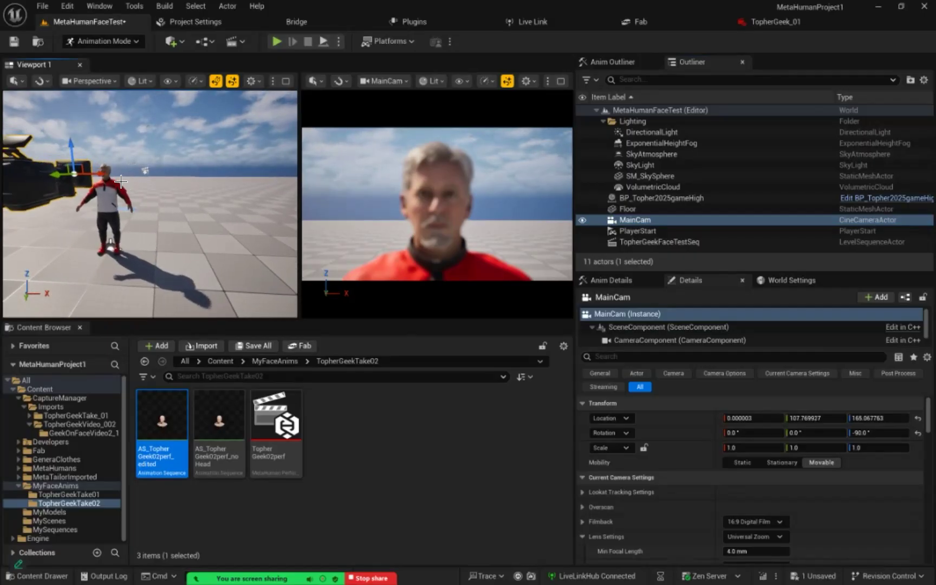
mouse_move(59, 176)
mouse_down()
mouse_move(114, 172)
mouse_move(47, 174)
mouse_move(61, 175)
mouse_up()
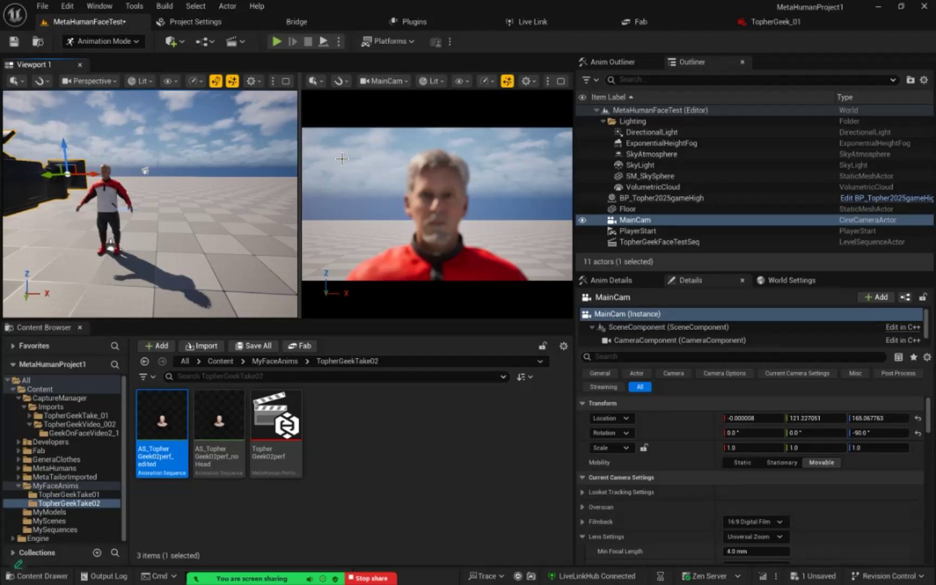
drag(303, 140, 390, 144)
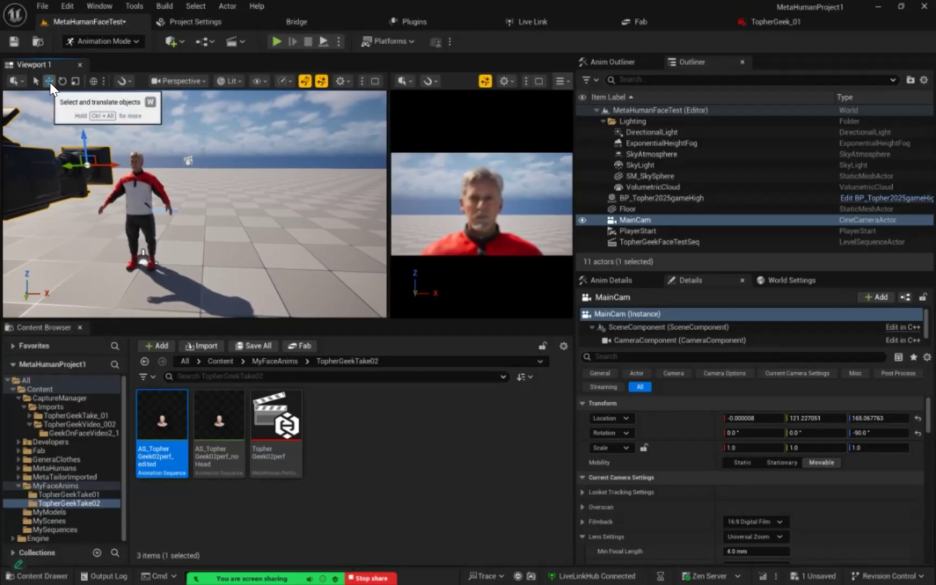
drag(68, 165, 71, 165)
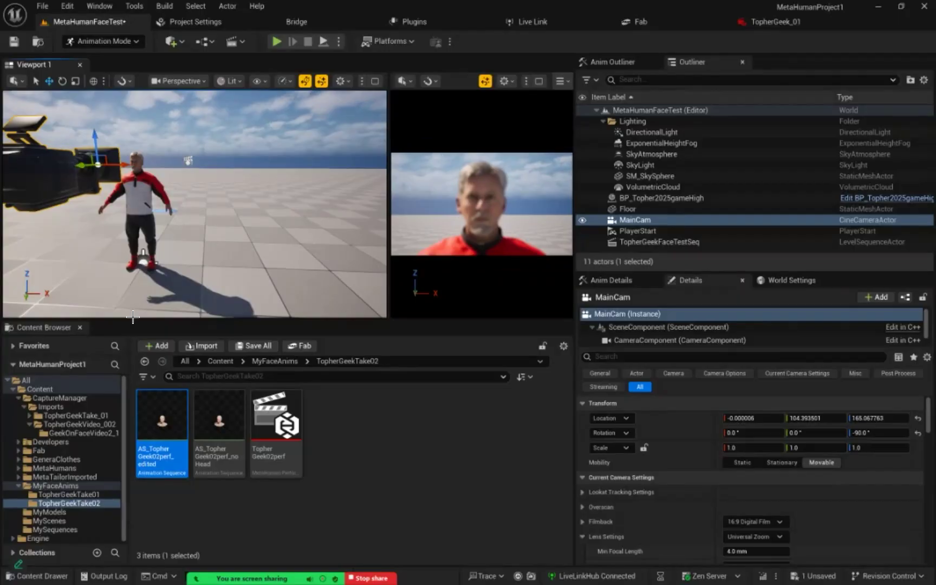
Move MainCam closer to the face, to about Y 93, and enlarge the viewport showing the MainCam view
right_drag(276, 206, 277, 223)
alt+drag(217, 205, 174, 224)
middle_drag(174, 224, 159, 224)
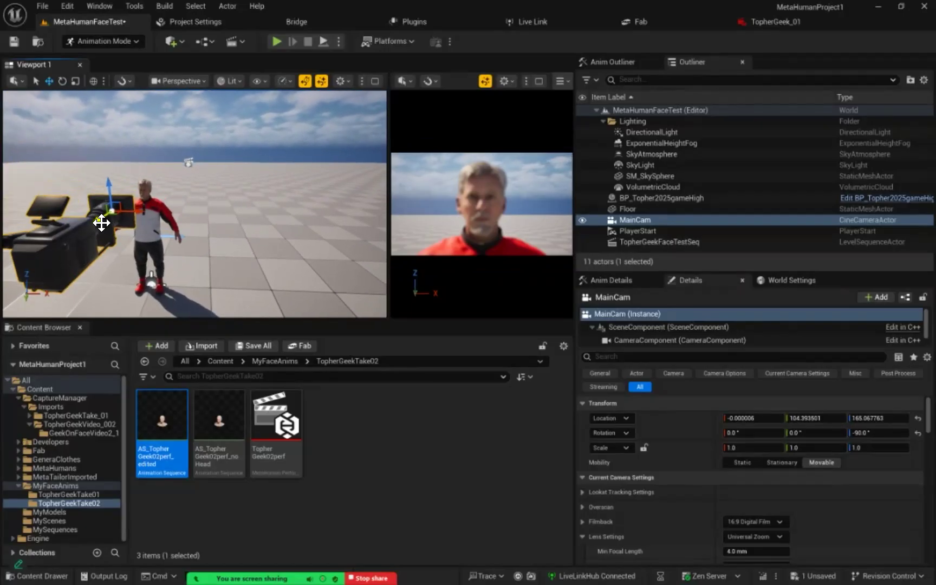
drag(101, 223, 109, 217)
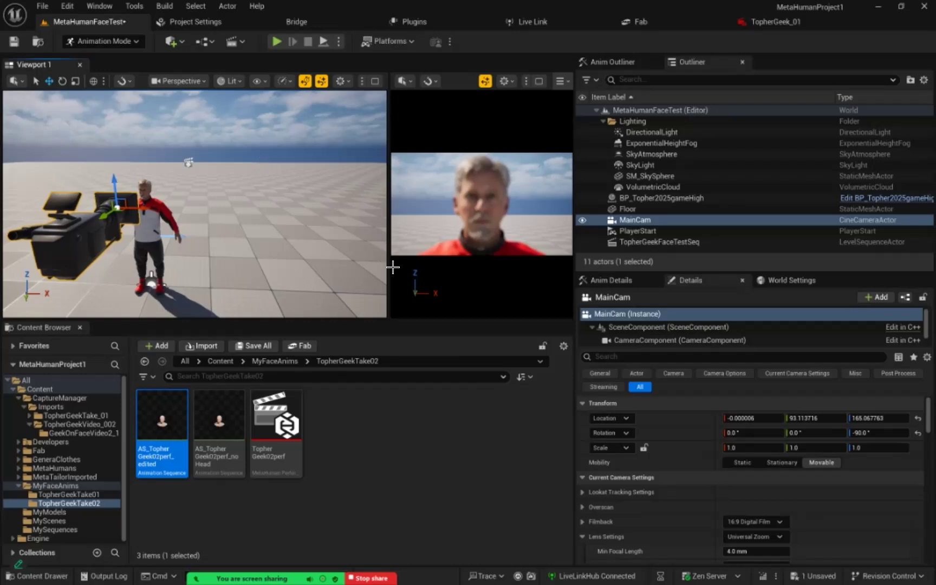
drag(393, 273, 207, 287)
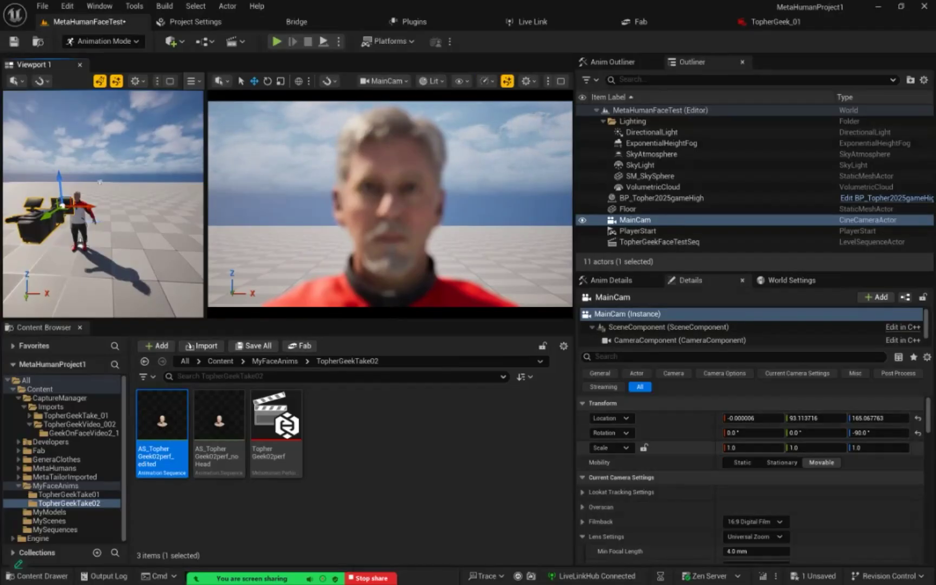
Collapse the Lens Settings and Focus Settings groups in MainCam's details
scroll(753, 433, down, 2)
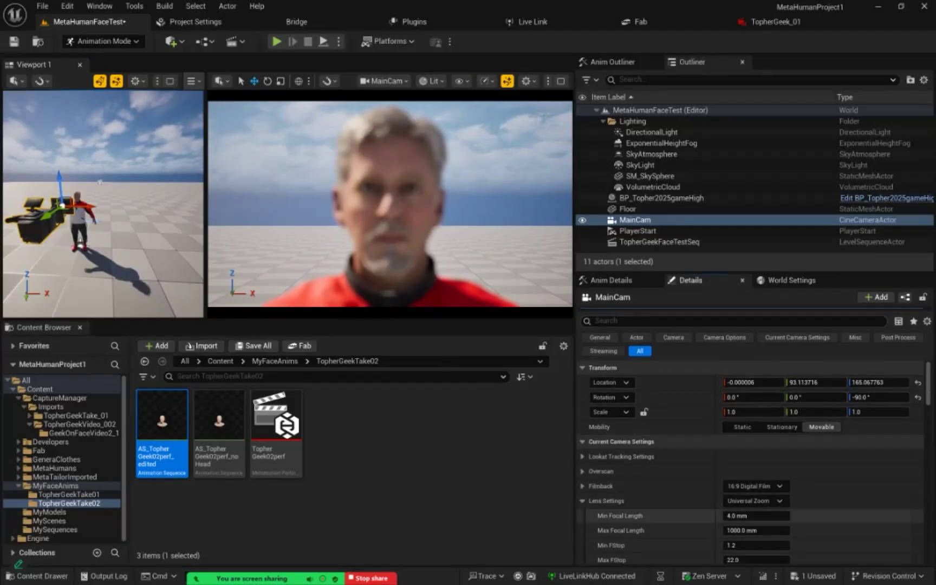
scroll(650, 510, down, 2)
scroll(750, 461, down, 5)
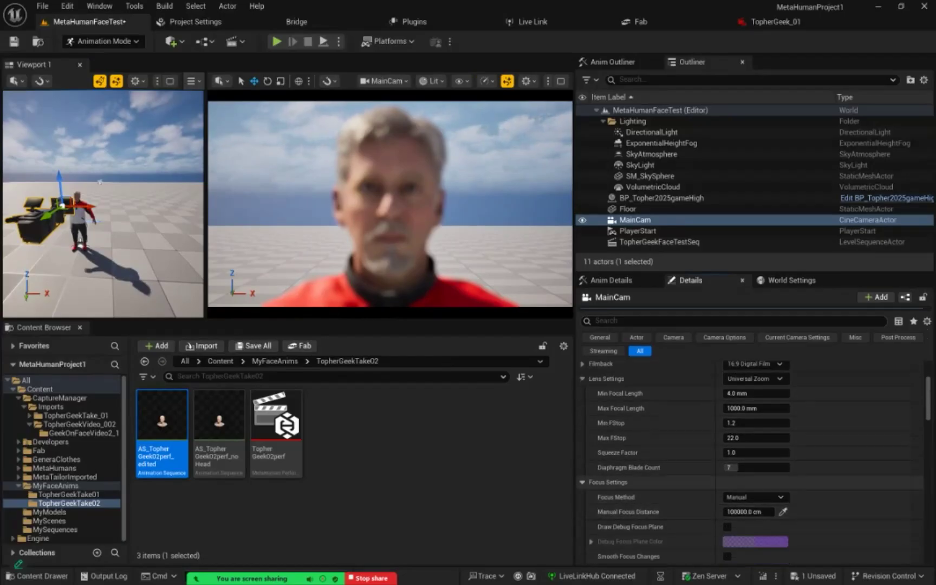
click(582, 482)
click(583, 379)
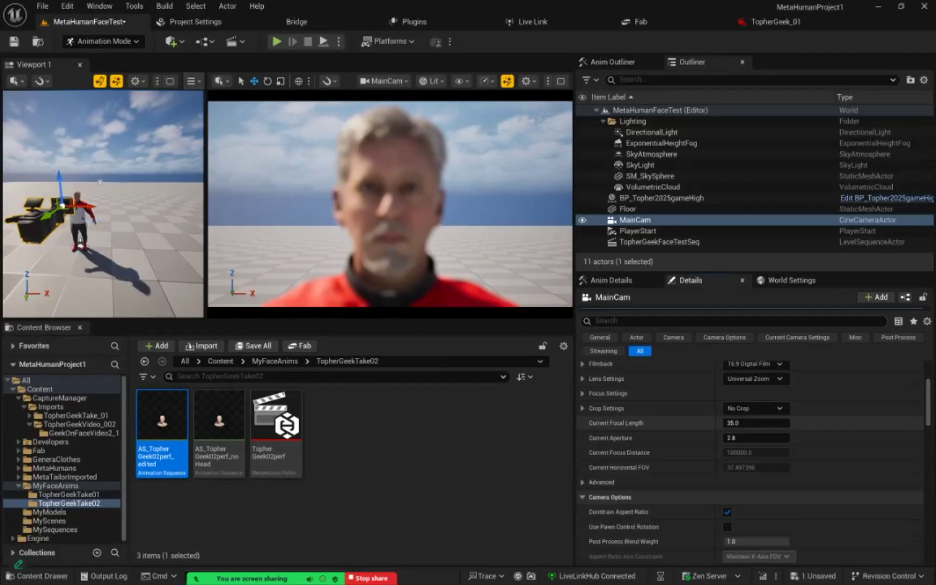
scroll(592, 374, up, 6)
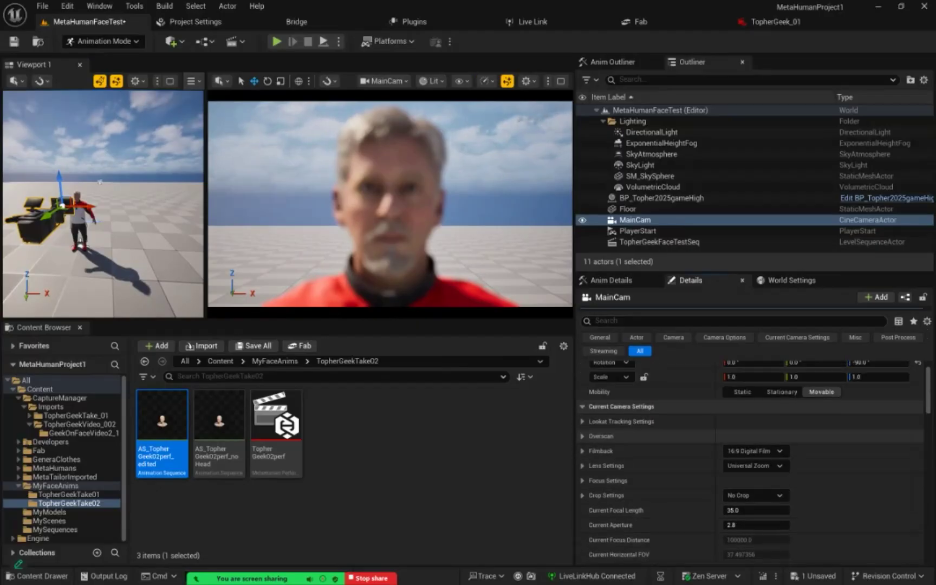
scroll(750, 461, up, 2)
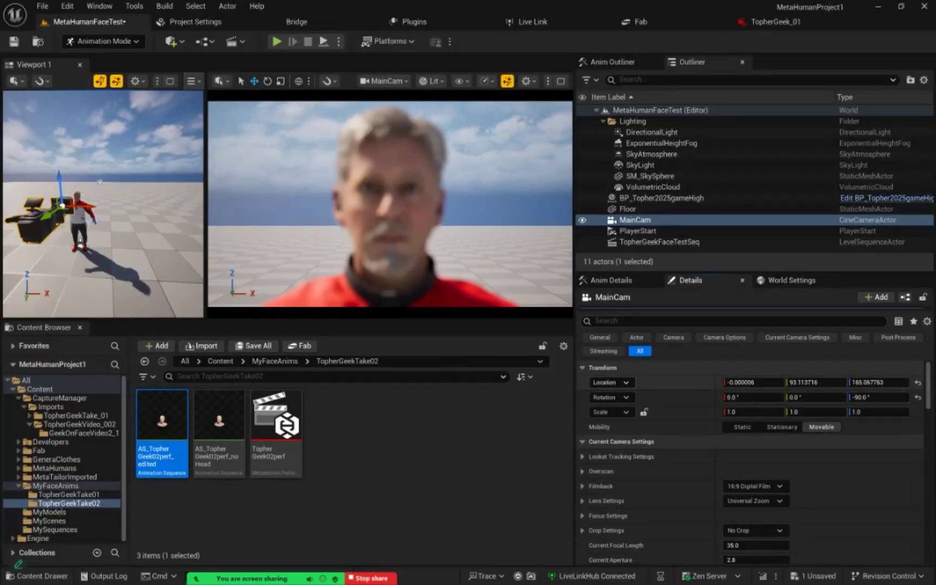
scroll(751, 472, down, 1)
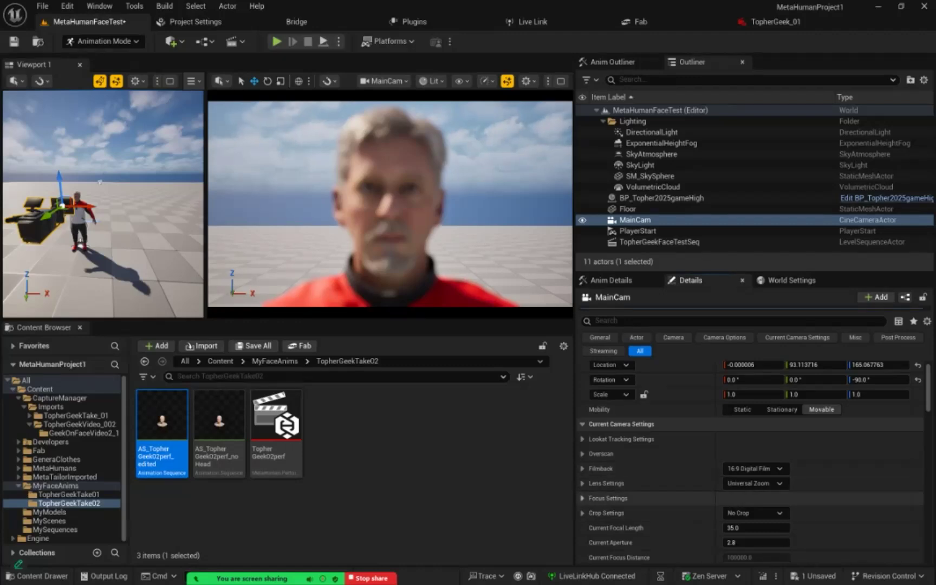
Set MainCam's Focus Method to Tracking and choose BP_Topher2025gameHigh as the Actor to Track
click(607, 498)
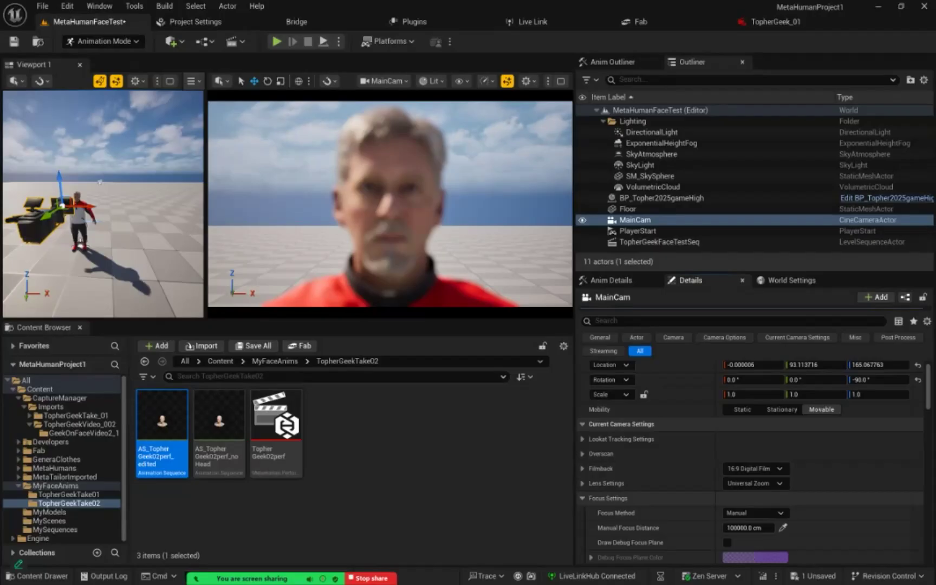
scroll(750, 462, down, 5)
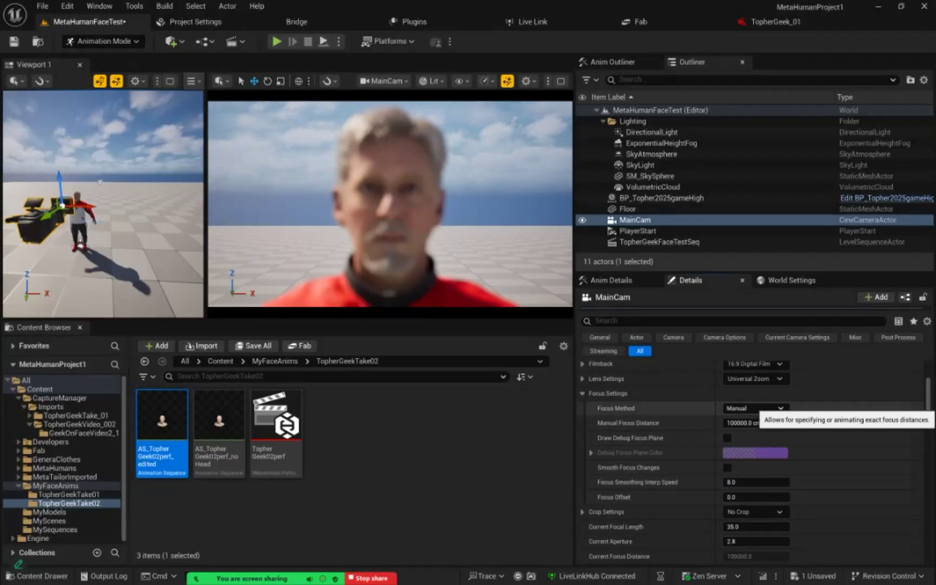
click(756, 408)
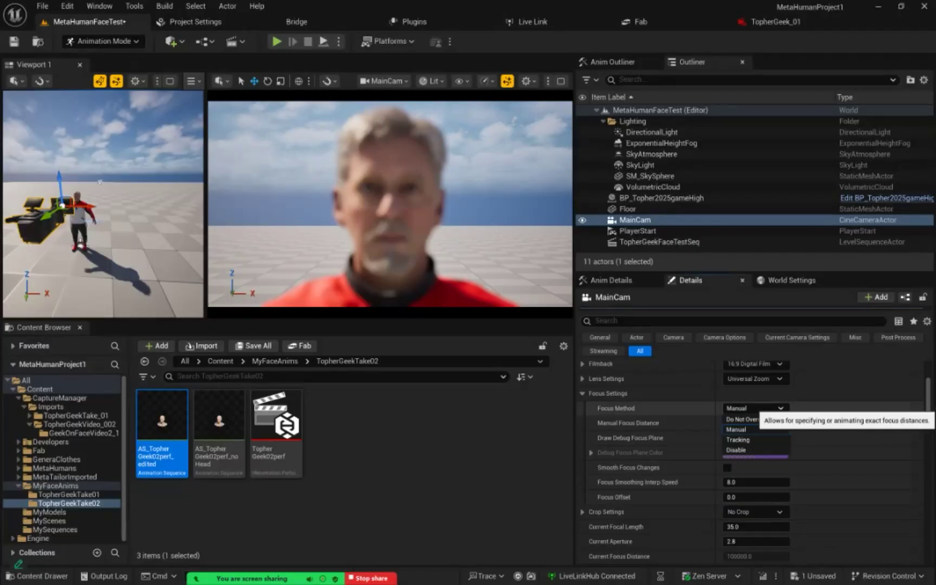
click(755, 439)
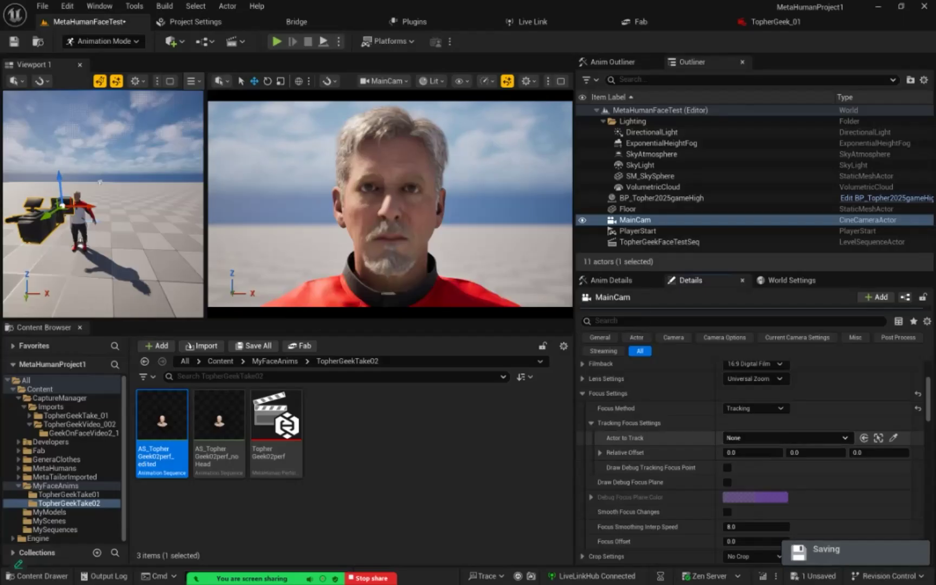
click(844, 438)
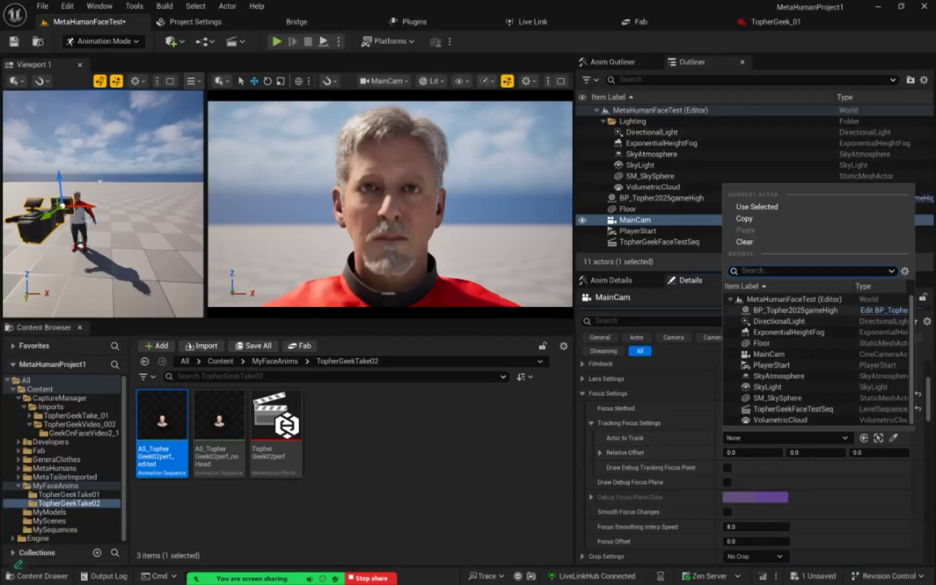
click(794, 310)
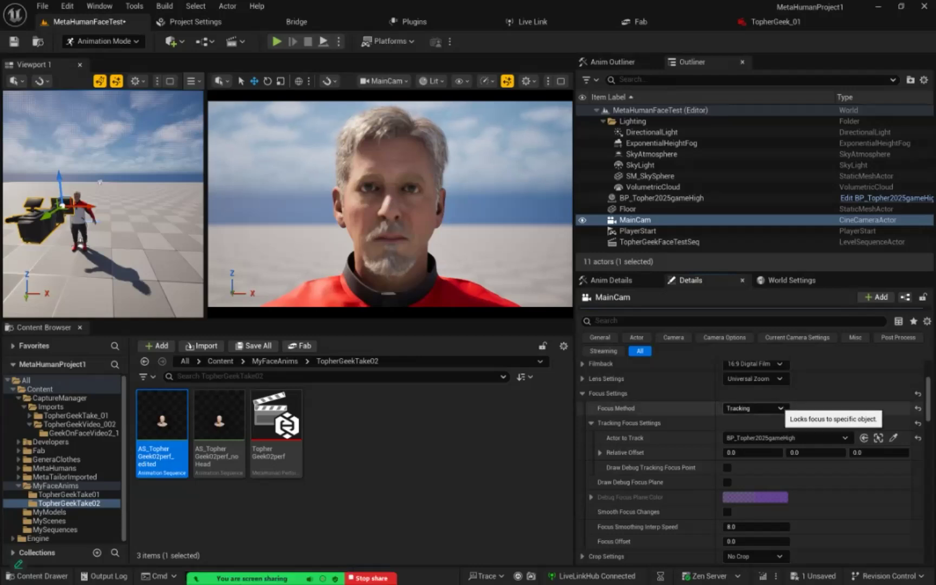
Return MainCam's Focus Method to Manual
click(753, 408)
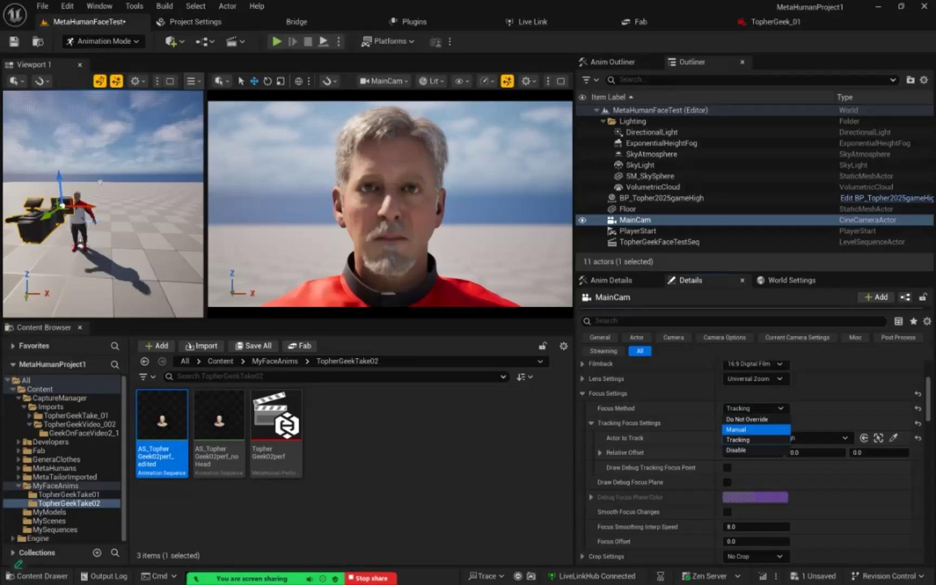
click(756, 429)
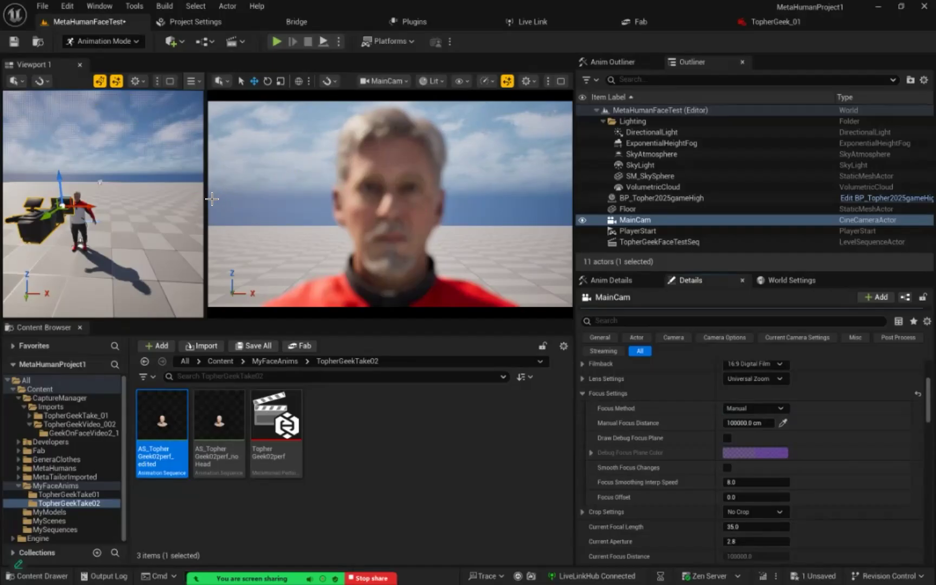
Widen the perspective viewport, frame BP_Topher2025gameHigh in the Left orthographic view, and switch to the Front view to see camera and character in profile
drag(208, 193, 245, 195)
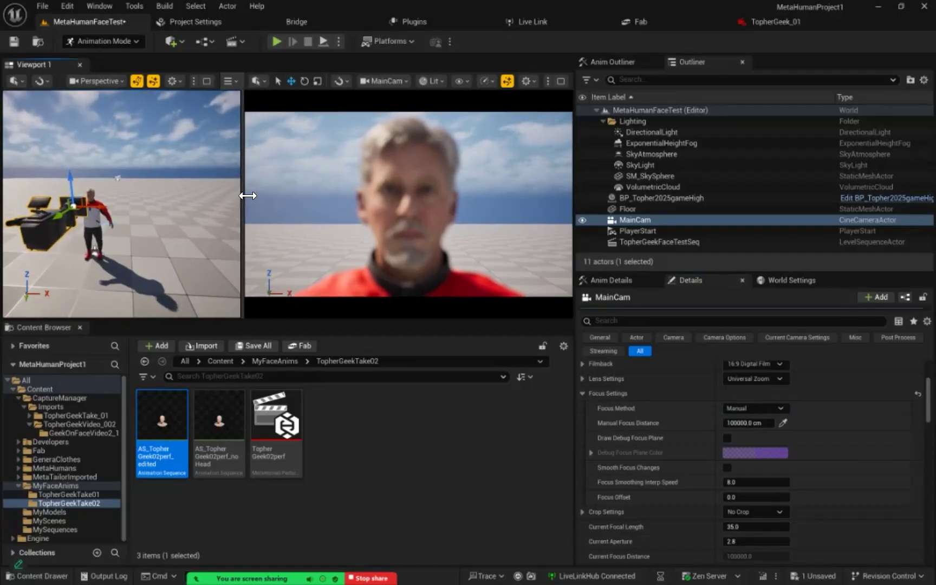
click(124, 83)
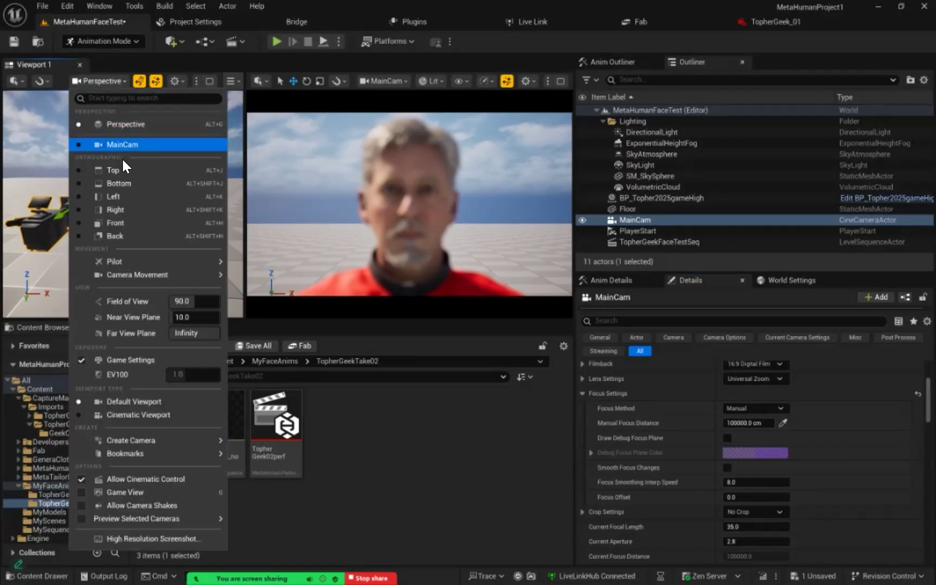
click(118, 202)
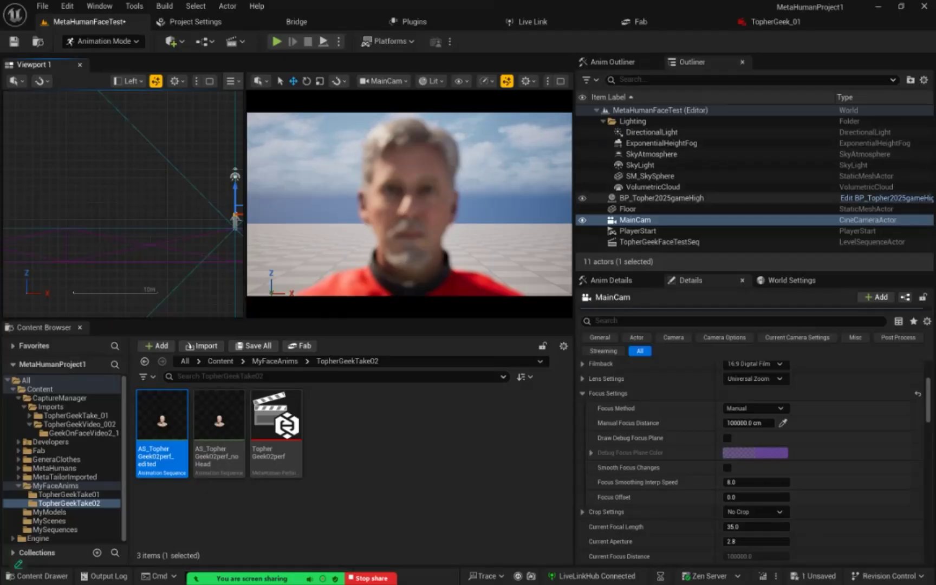
click(614, 197)
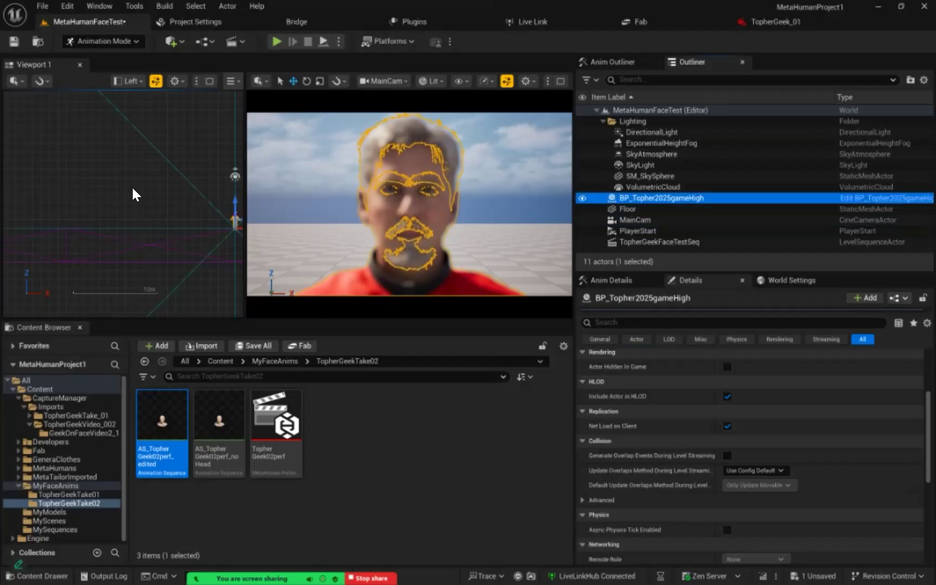
key(f)
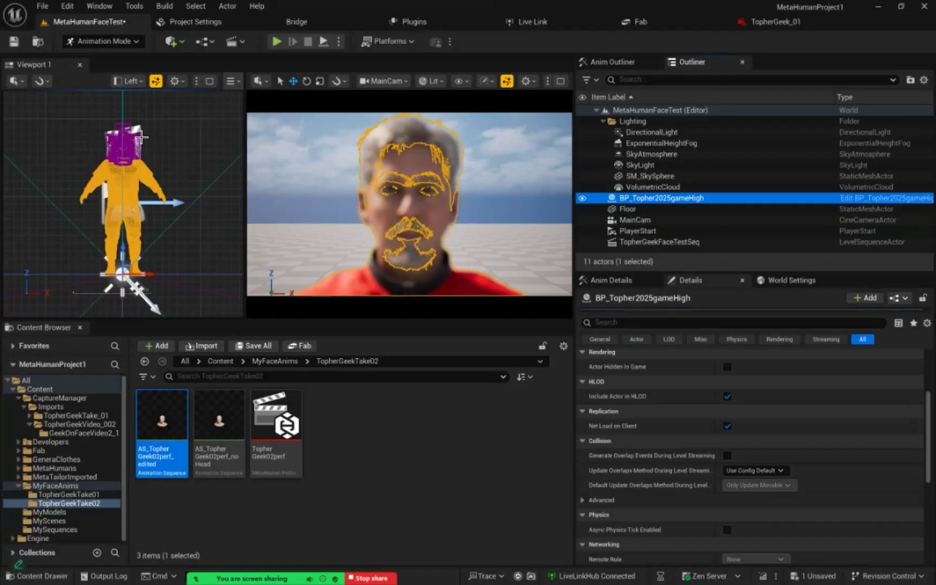
click(141, 81)
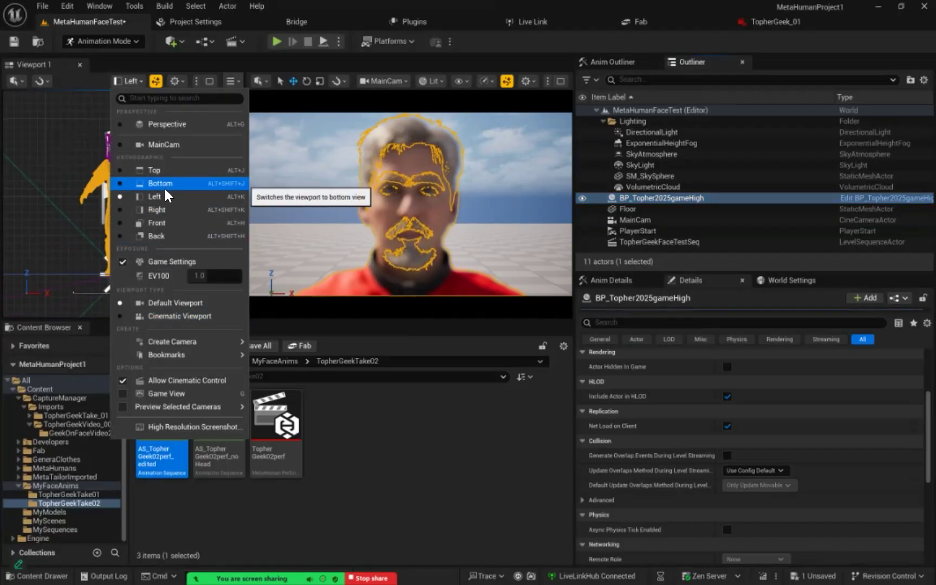
click(157, 223)
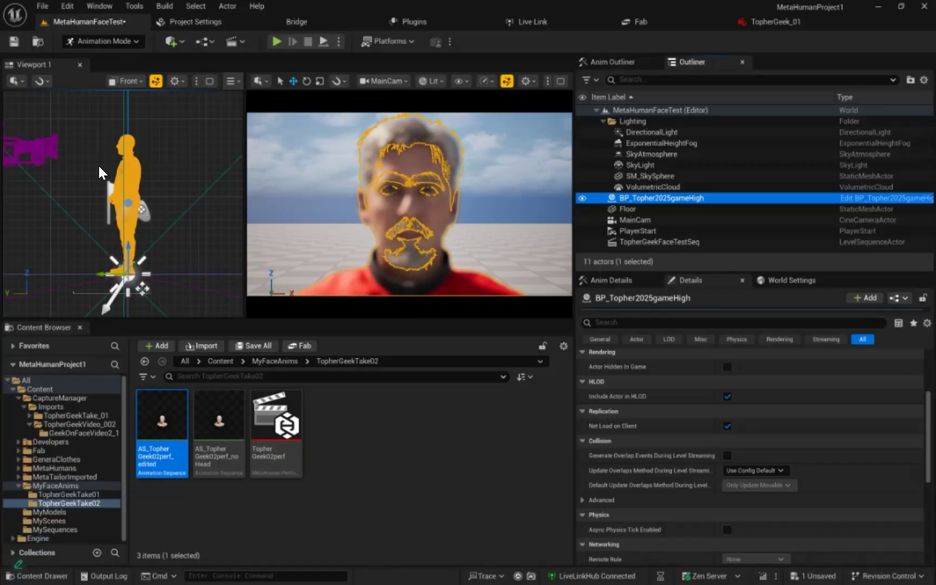
Measure the distance from the front of MainCam's lens to the character's face in the Front view
click(59, 147)
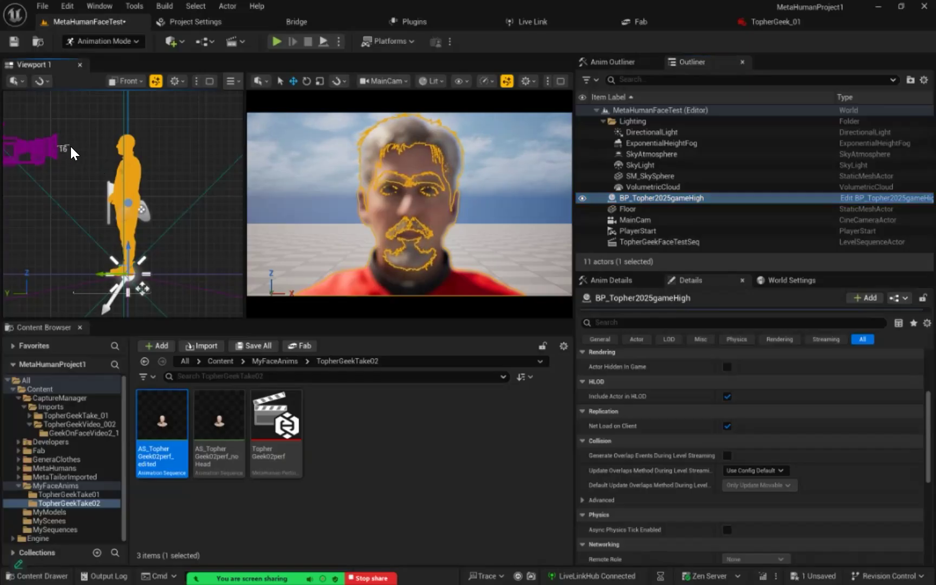
middle_drag(102, 146, 117, 146)
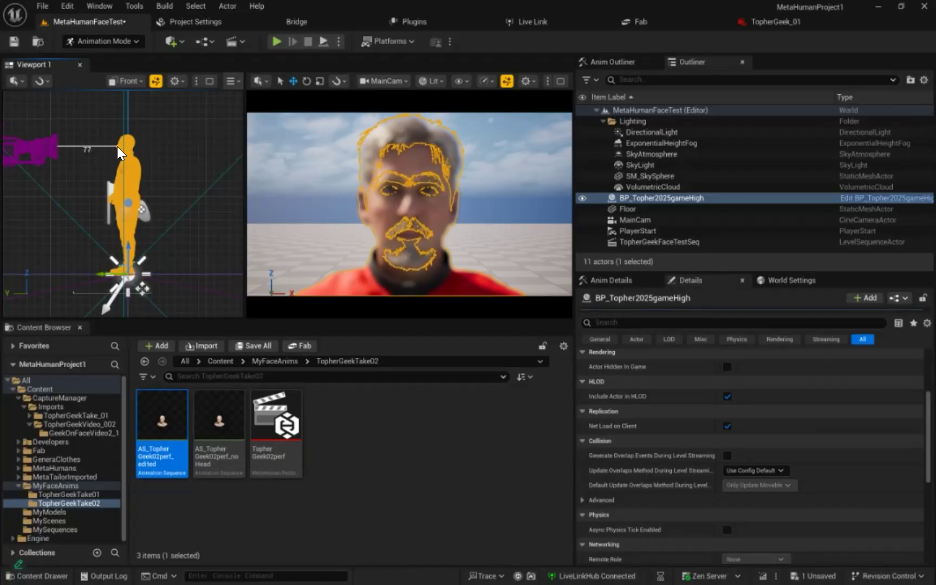
scroll(117, 147, up, 2)
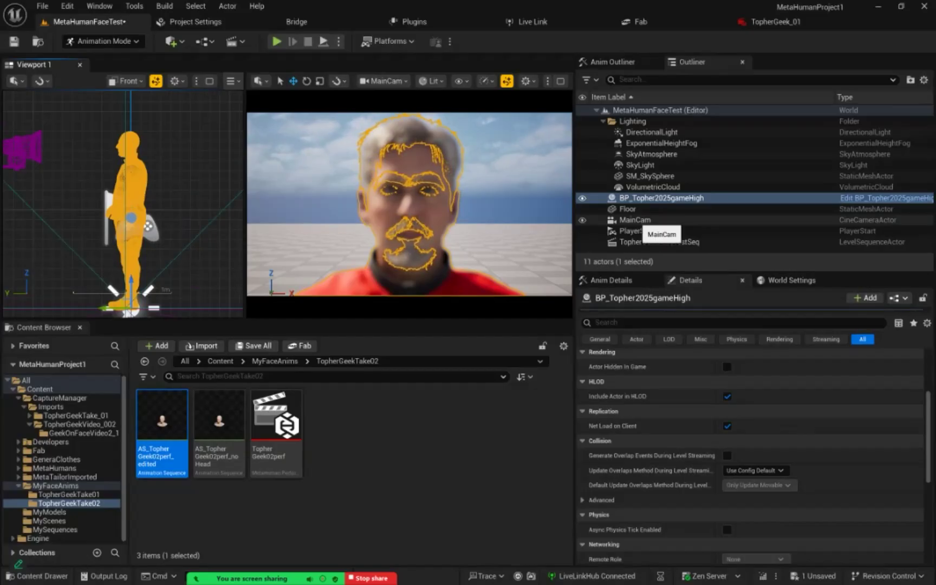
Set MainCam's Manual Focus Distance to 77 cm
click(639, 220)
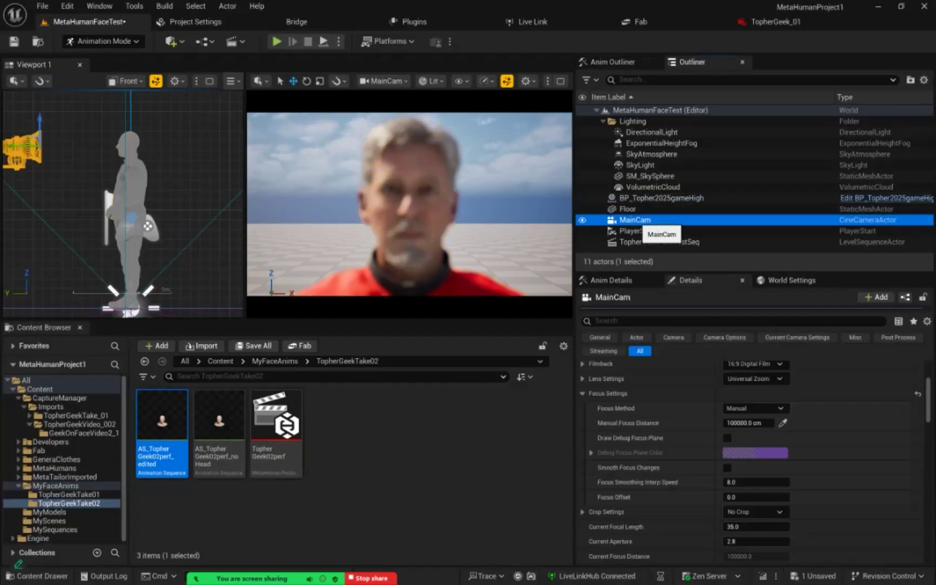
click(756, 423)
text(77)
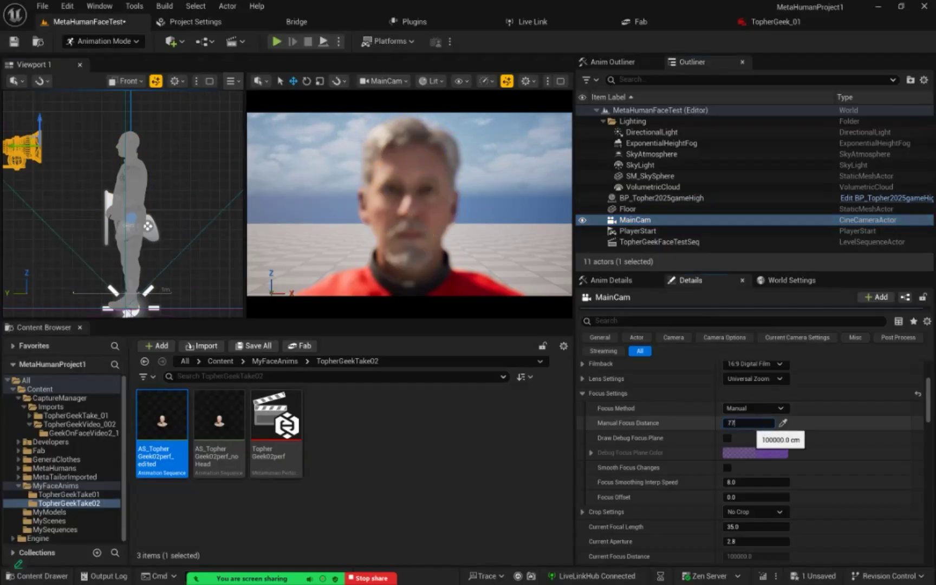
key(Return)
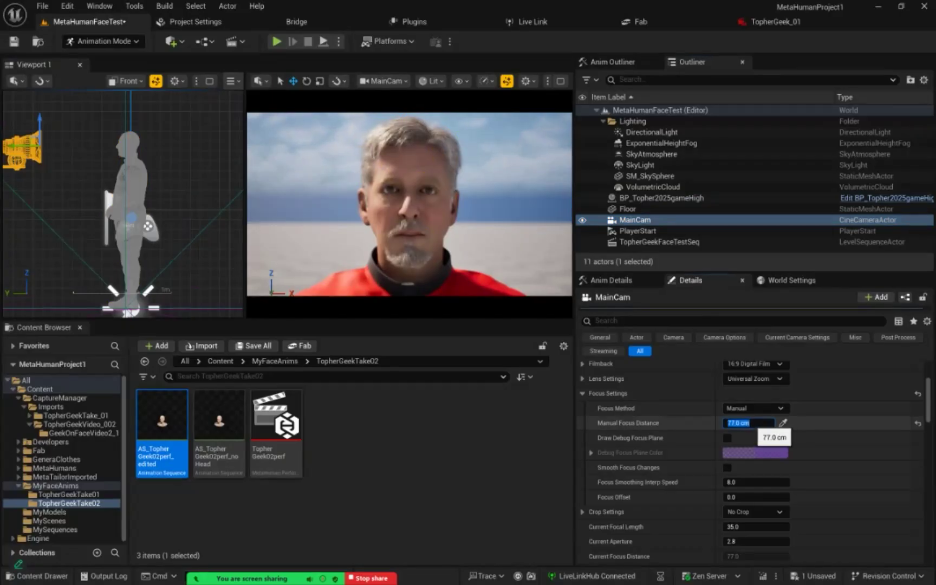
Try manual focus distances of 76 cm and 75 cm on the MainCam camera
click(752, 423)
drag(751, 423, 726, 423)
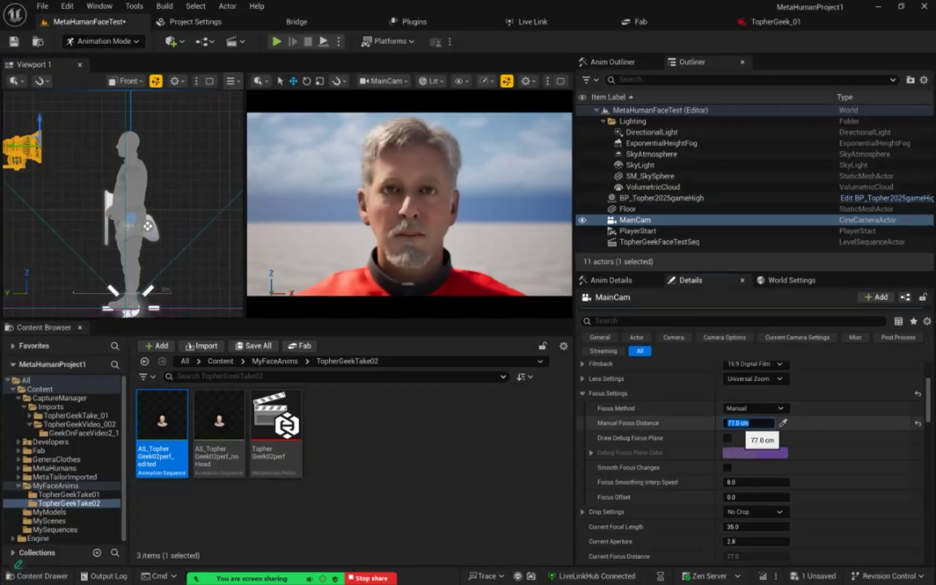
text(76)
key(Return)
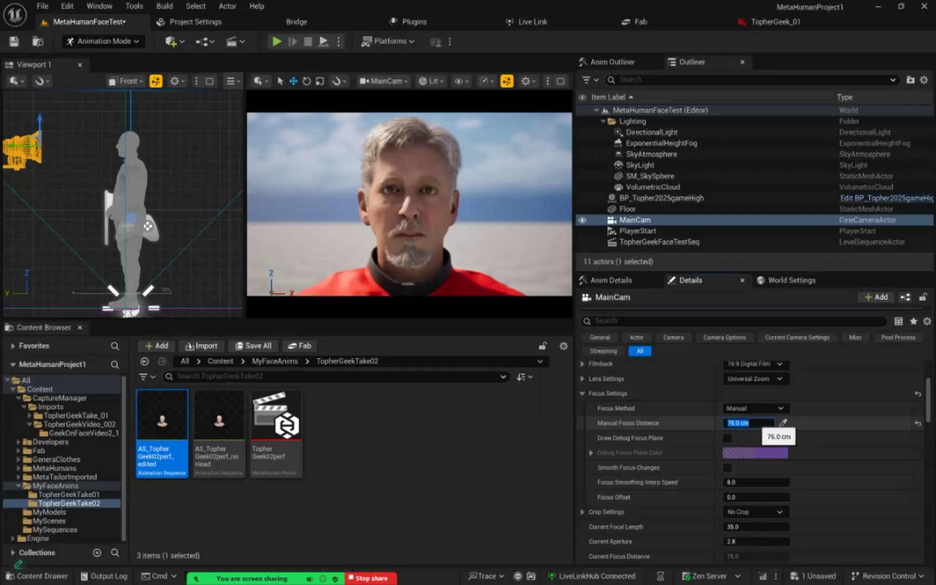
text(75)
key(Return)
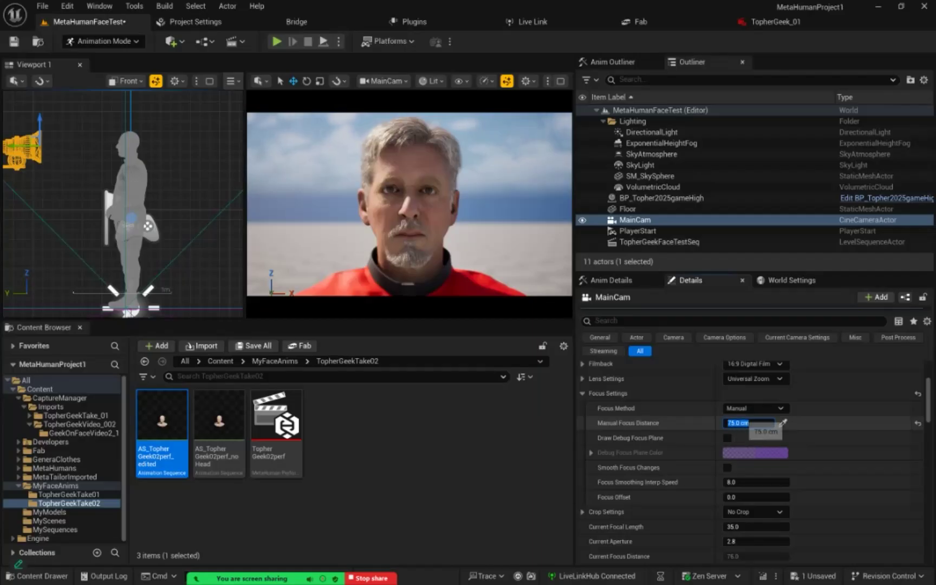
Set MainCam's manual focus distance to 78 cm and save all modified files
text(78)
key(Return)
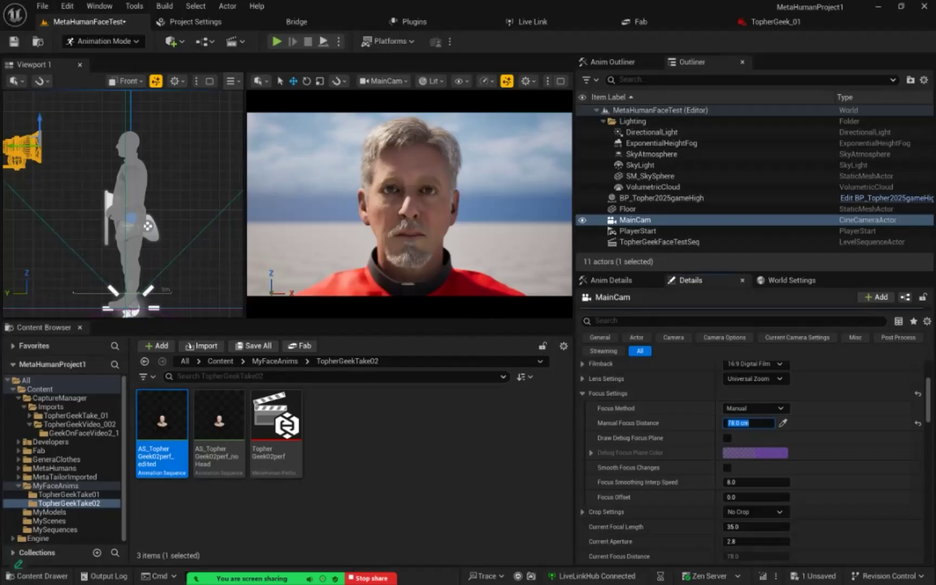
click(39, 6)
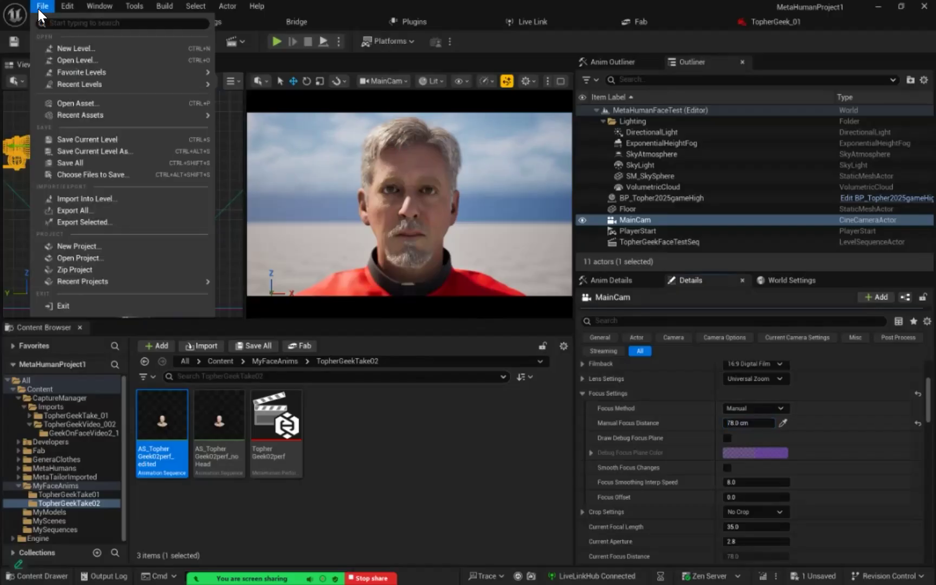
click(81, 162)
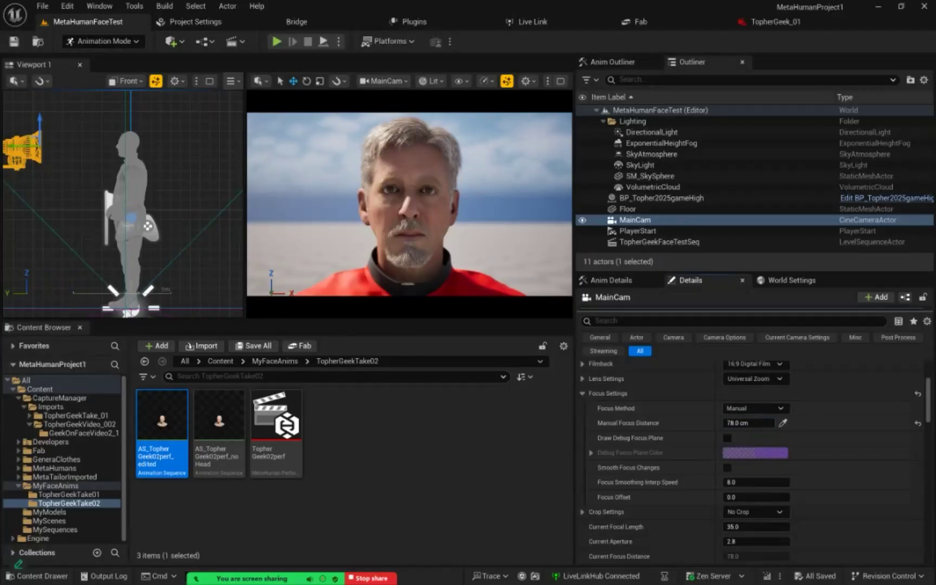
Check the LODSync component's Forced LOD setting in the BP_Topher2025gameHigh blueprint, then close the blueprint and clear the selection
drag(754, 311, 754, 372)
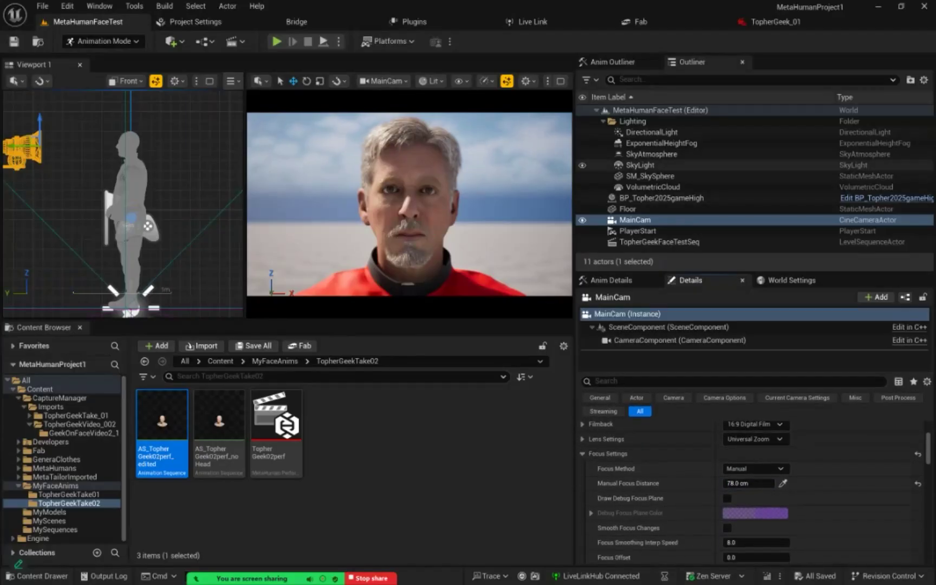
click(658, 198)
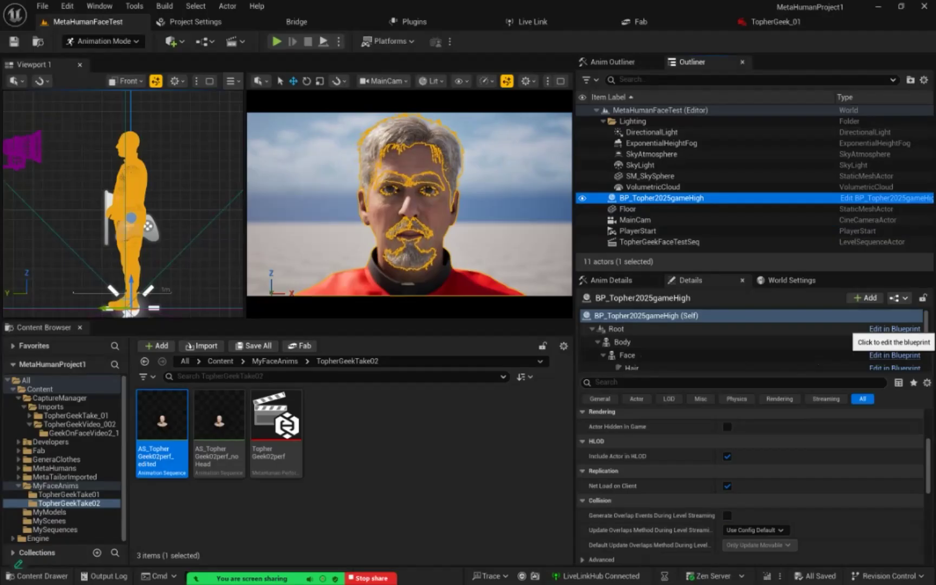
click(895, 329)
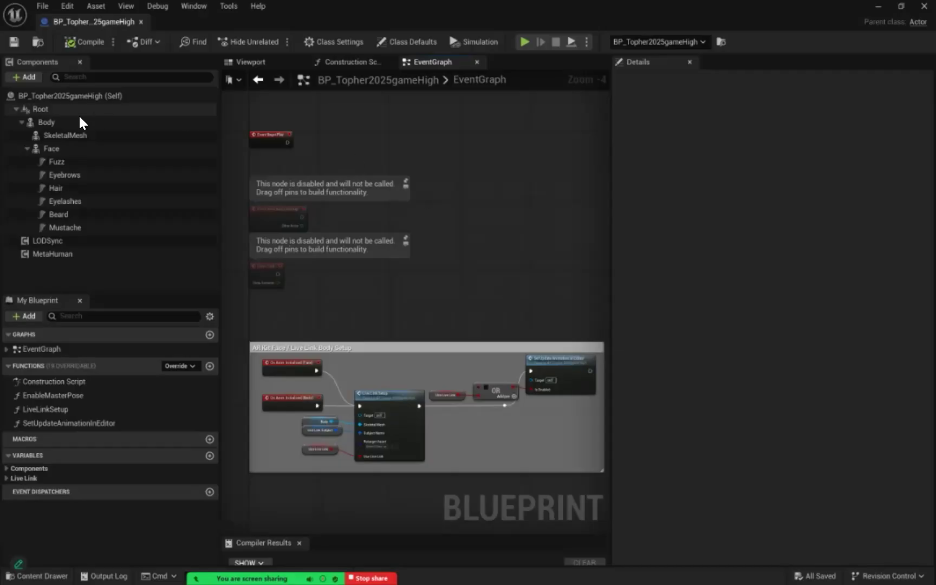
click(251, 64)
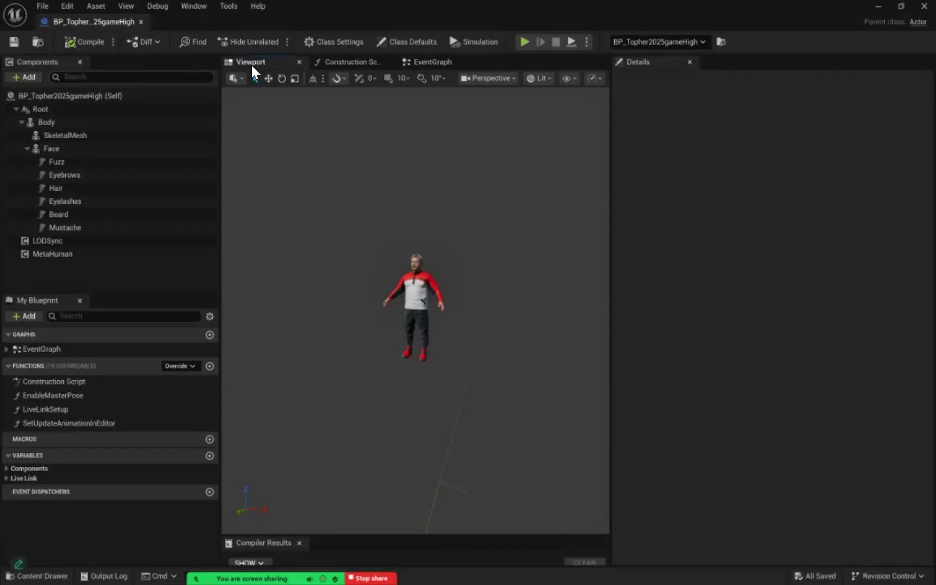
click(52, 241)
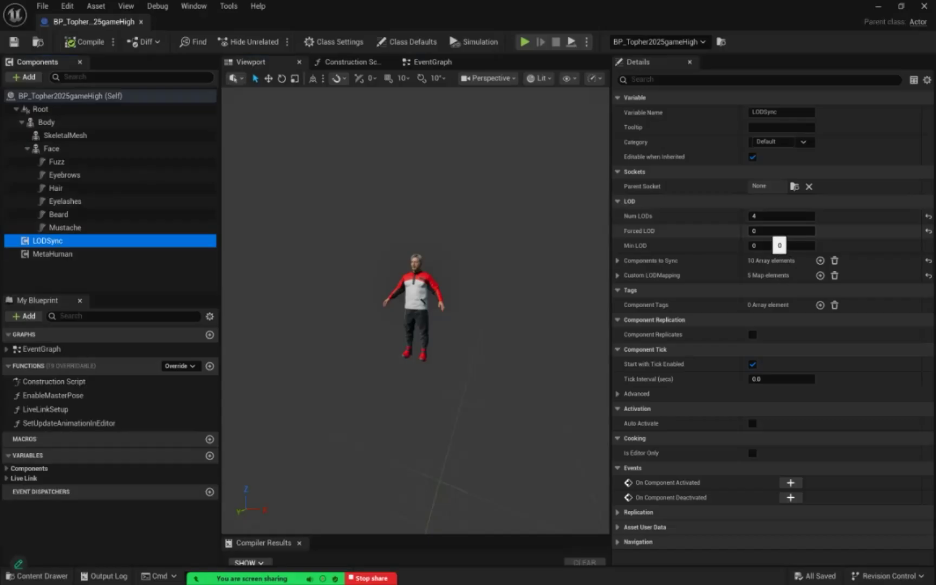
click(769, 231)
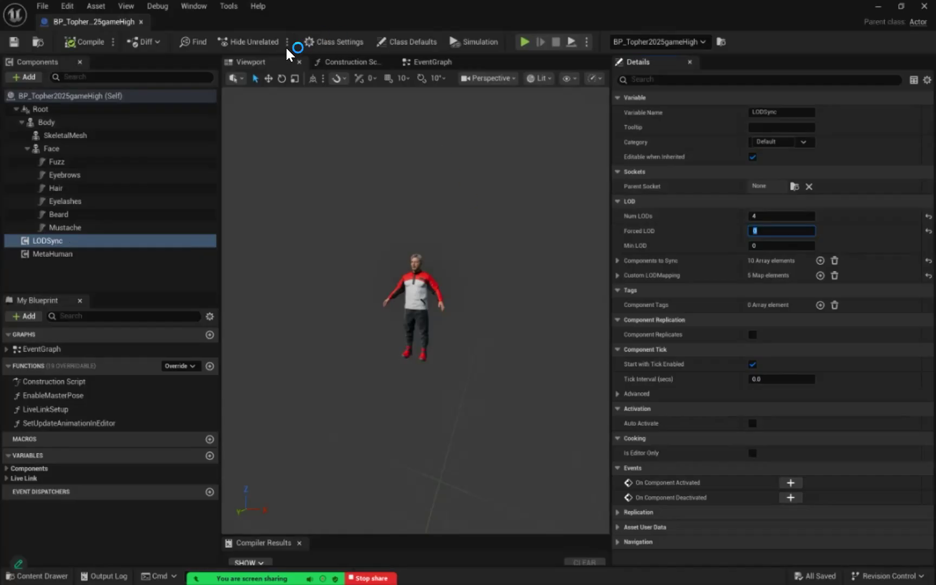
click(140, 22)
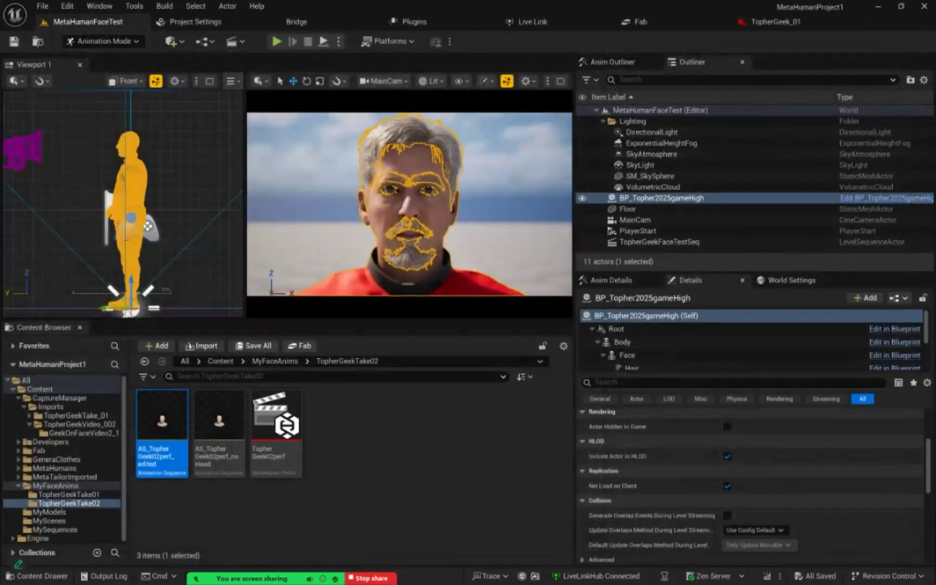
click(358, 466)
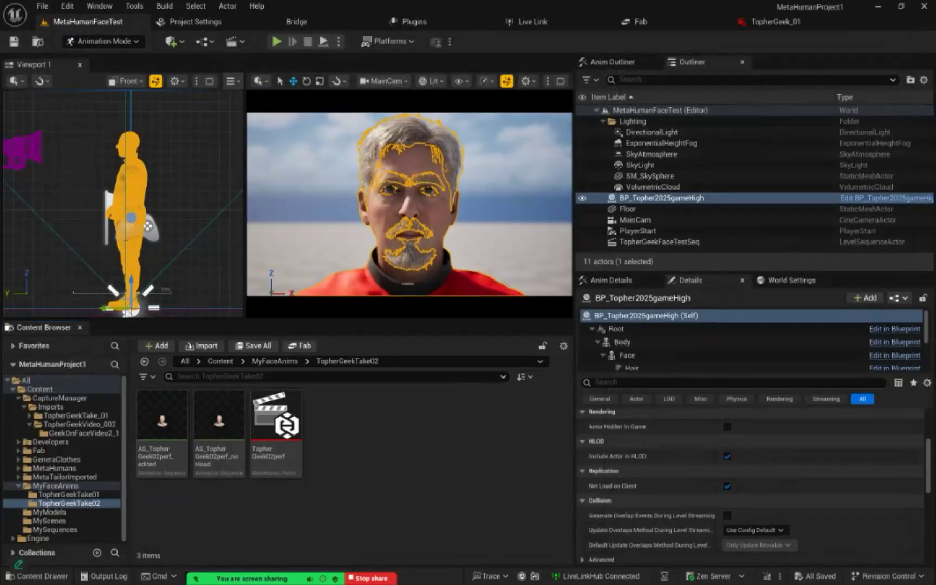
key(Escape)
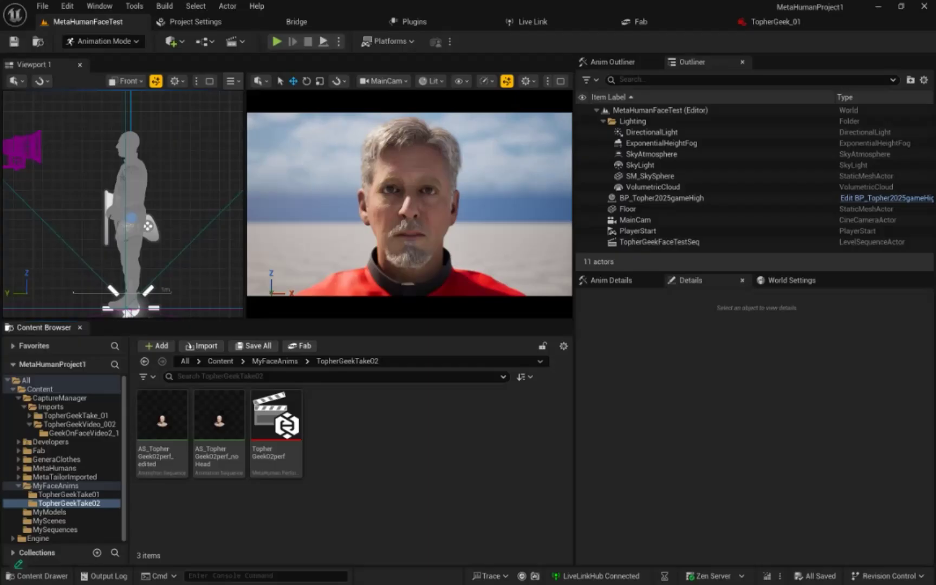
Switch the Front view of Viewport 1 to Perspective and save everything
click(141, 84)
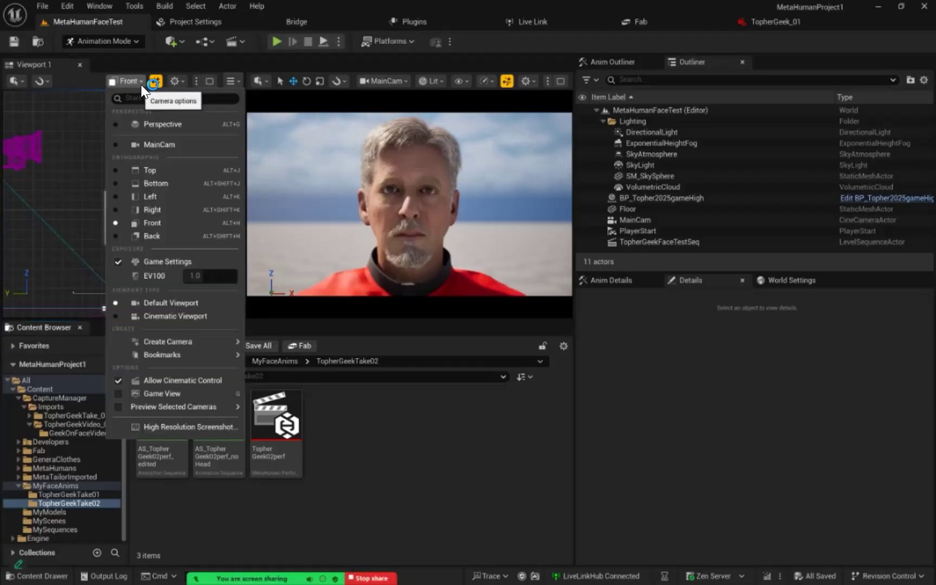
click(139, 124)
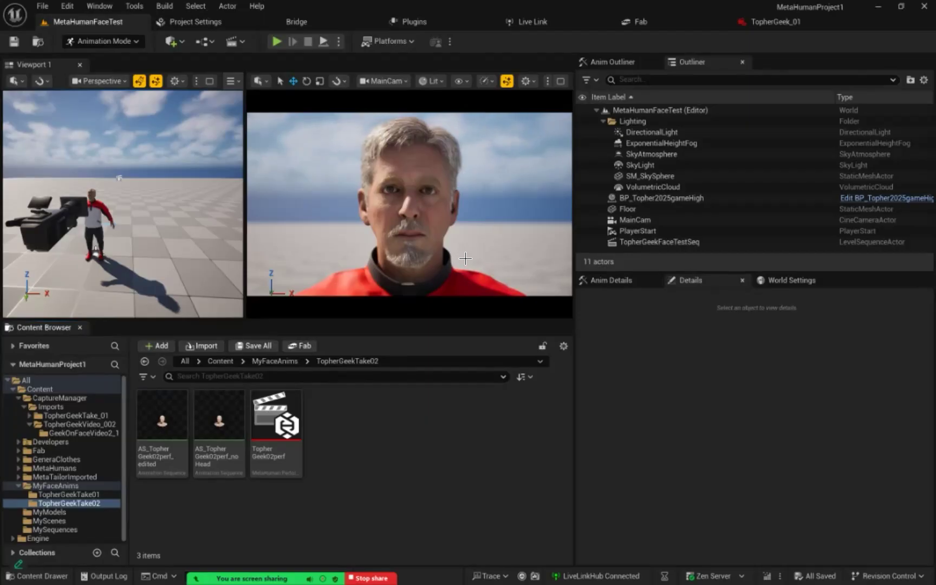
click(43, 5)
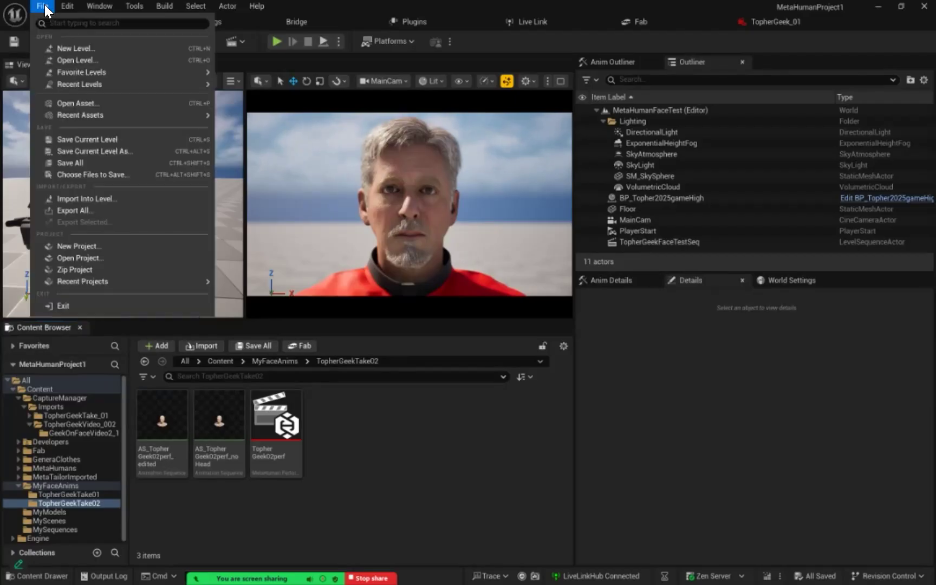
click(88, 164)
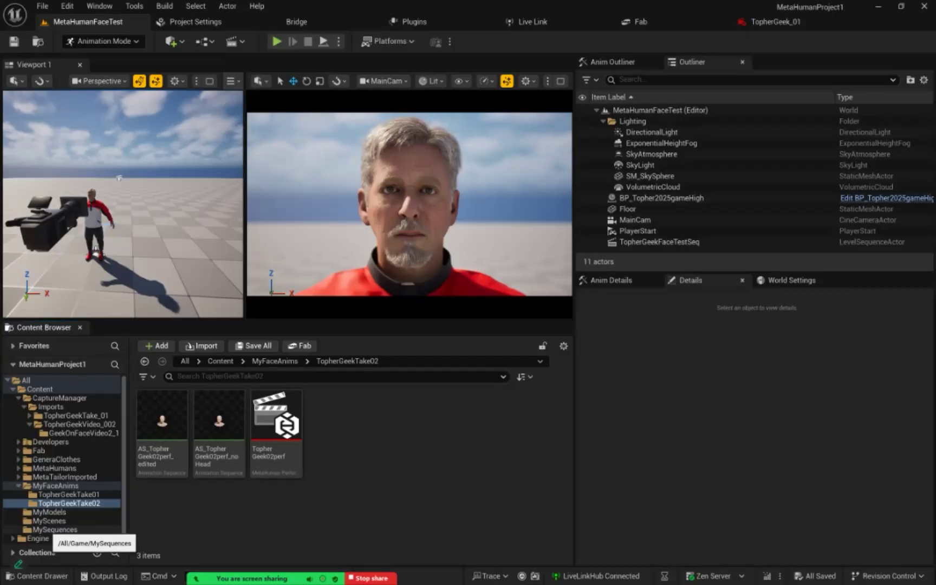
Show the contents of the project's MySequences folder
click(52, 529)
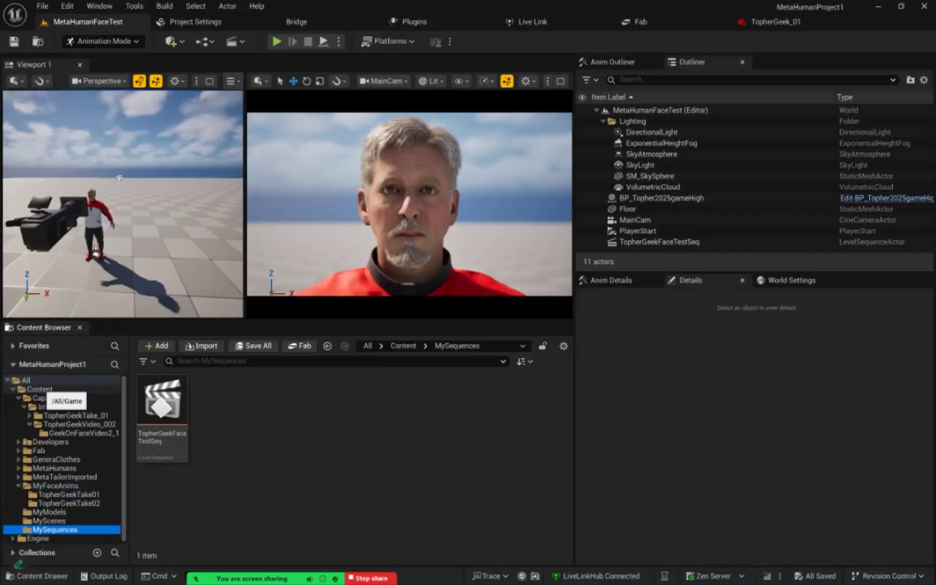
click(40, 389)
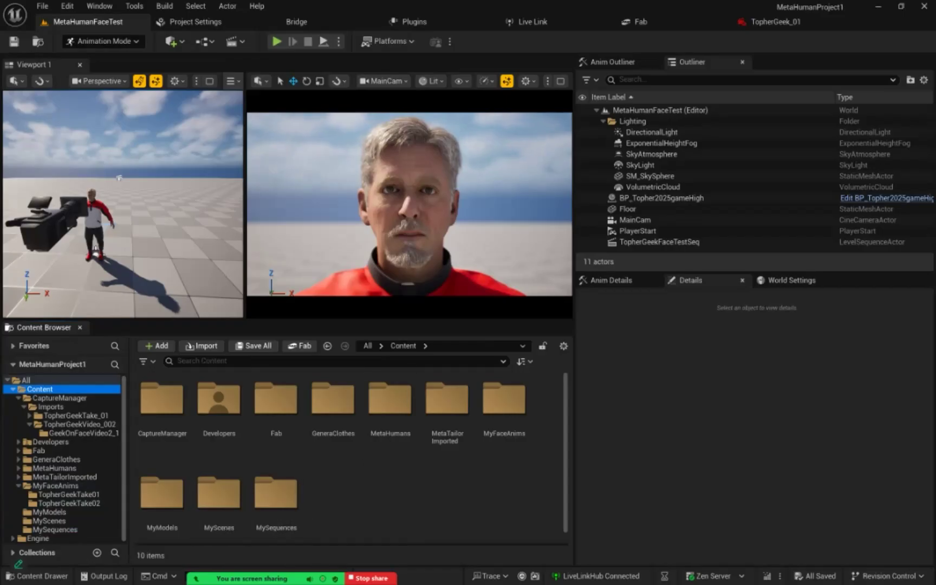
double_click(276, 494)
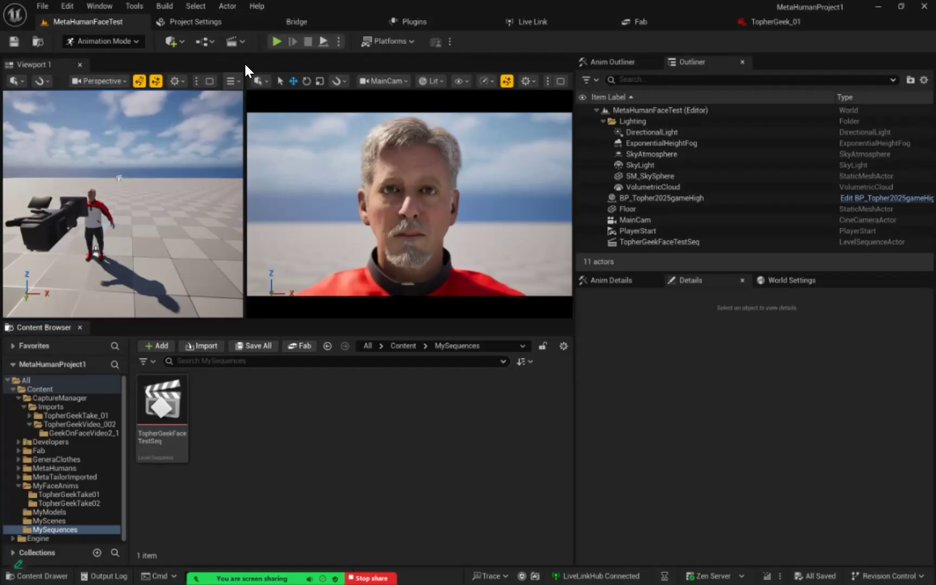
Add a new level sequence named TopherGeekTest2seq, saved in the MySequences folder
click(242, 42)
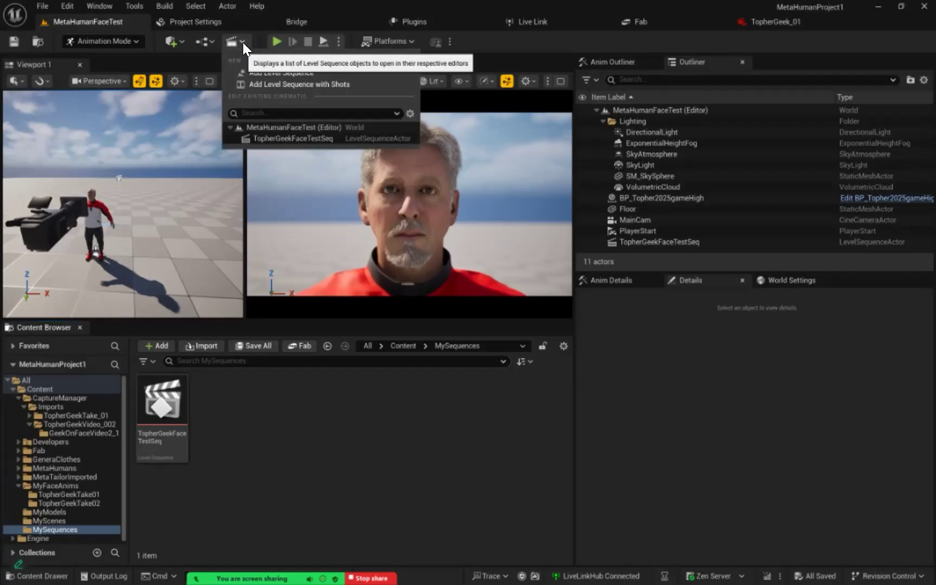
click(258, 72)
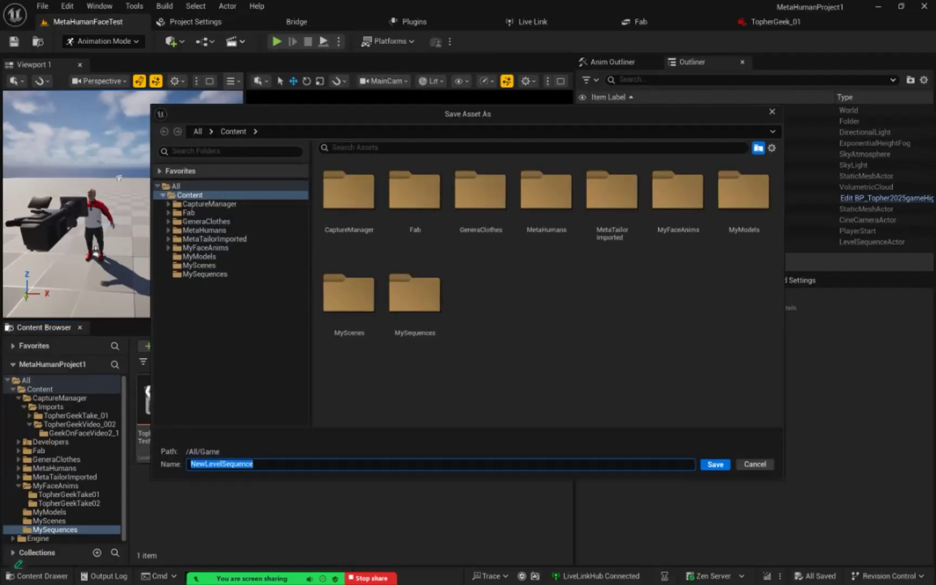
double_click(416, 302)
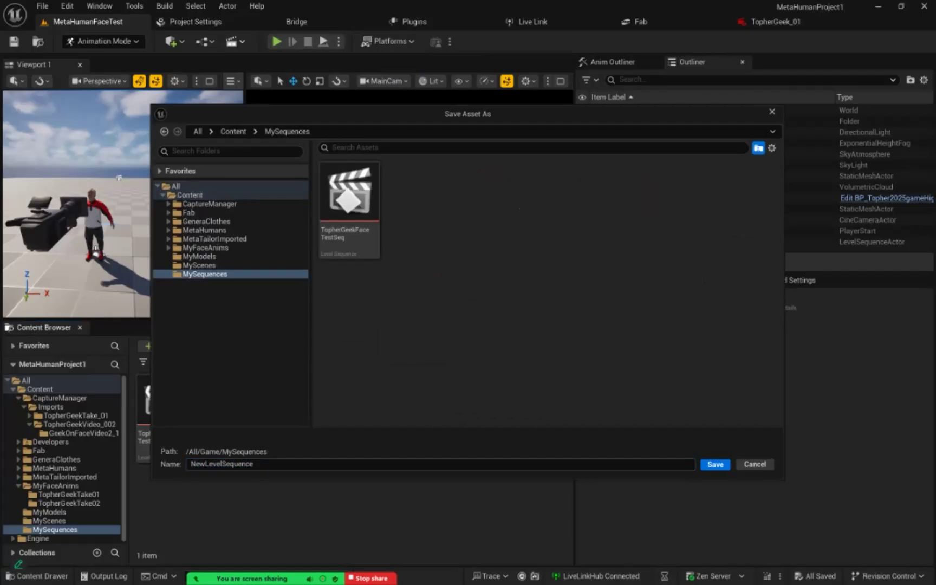
click(227, 465)
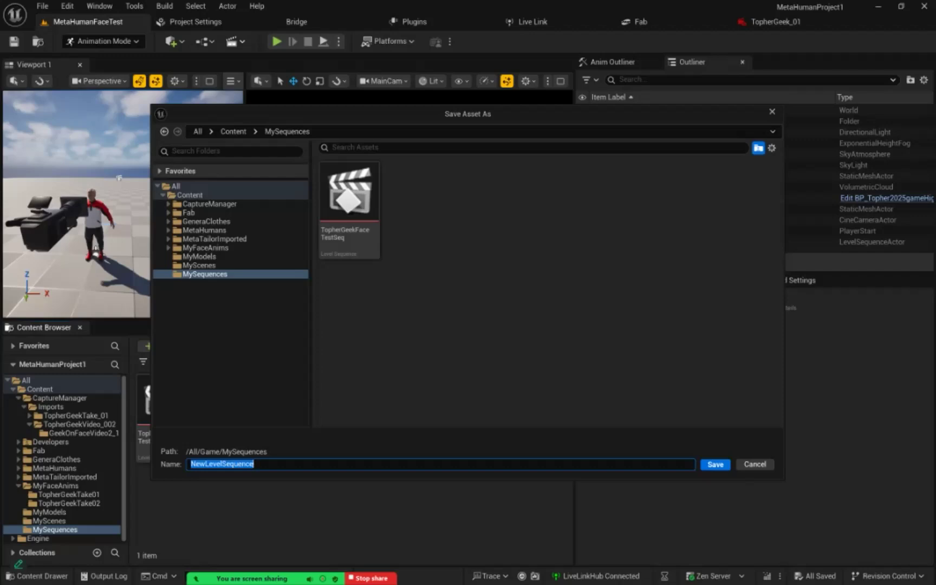
text(Topher)
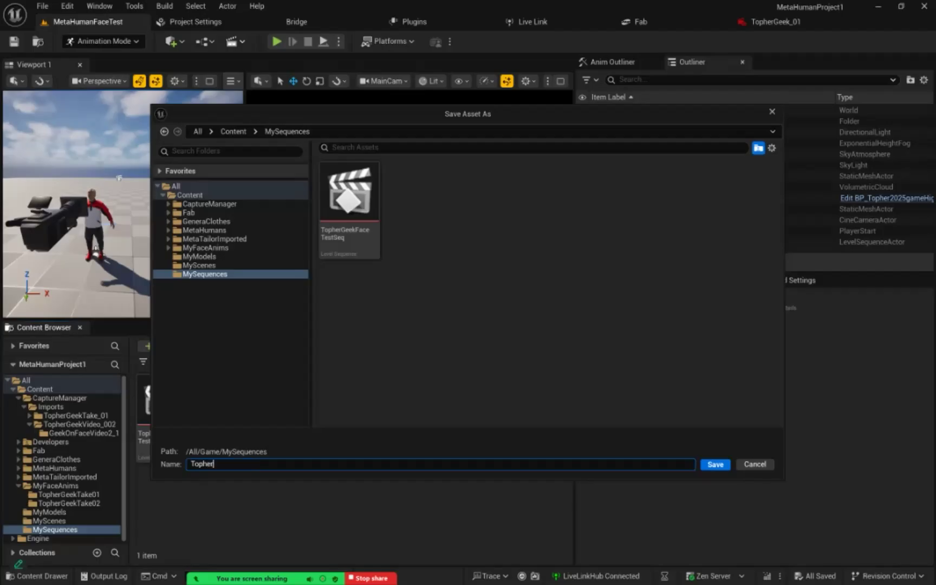
text(GeekTest2)
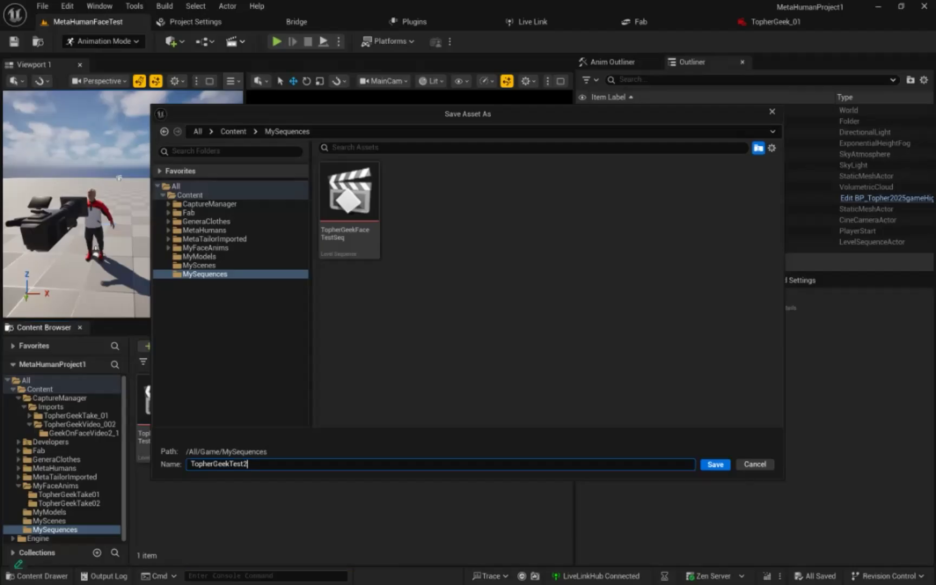
text(q)
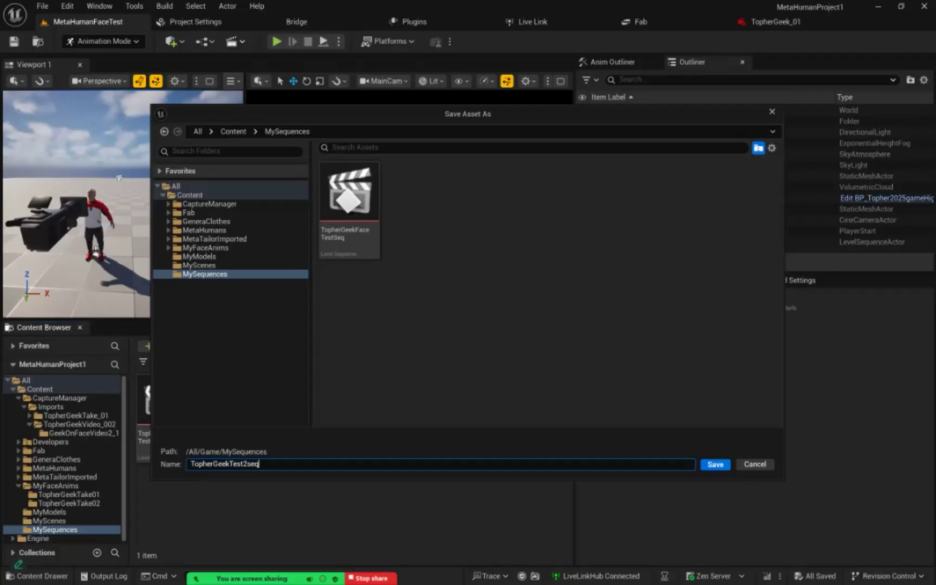
key(Return)
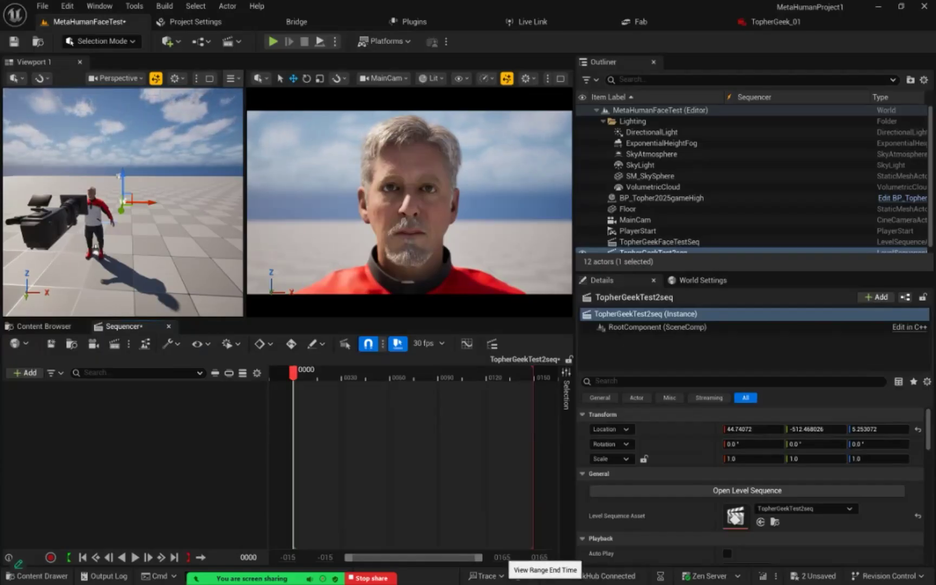
Set the sequence's view range end to frame 3000 and extend its playback end to just past frame 2700
click(502, 557)
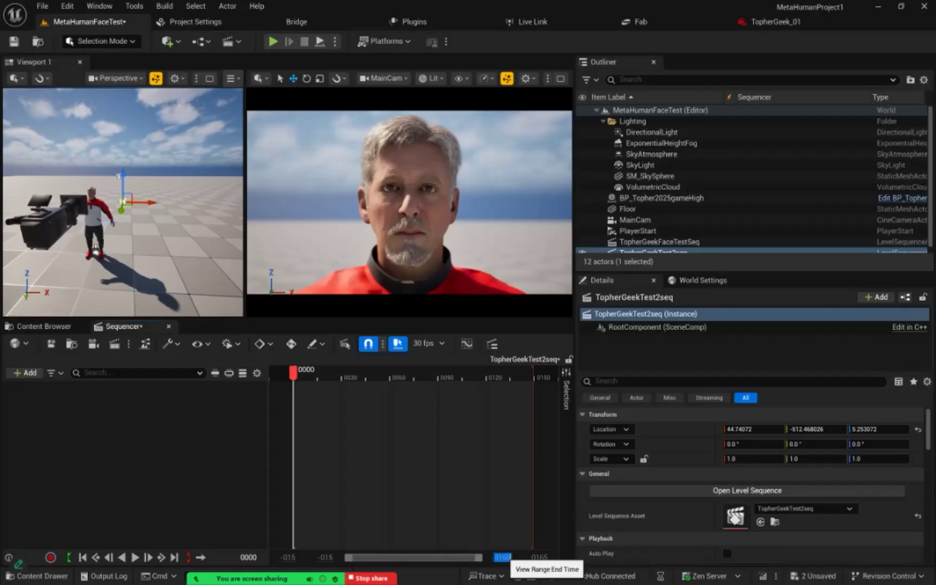
text(3000)
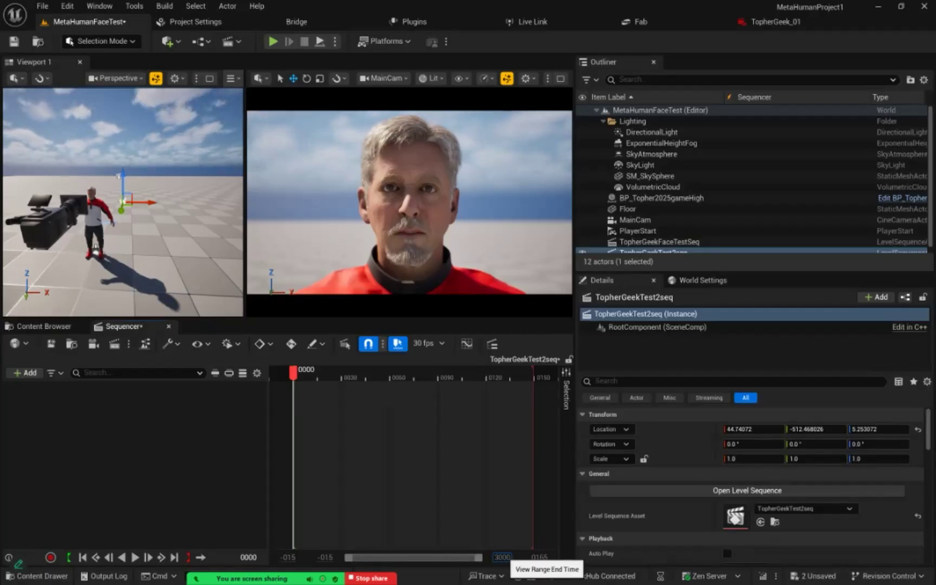
key(Return)
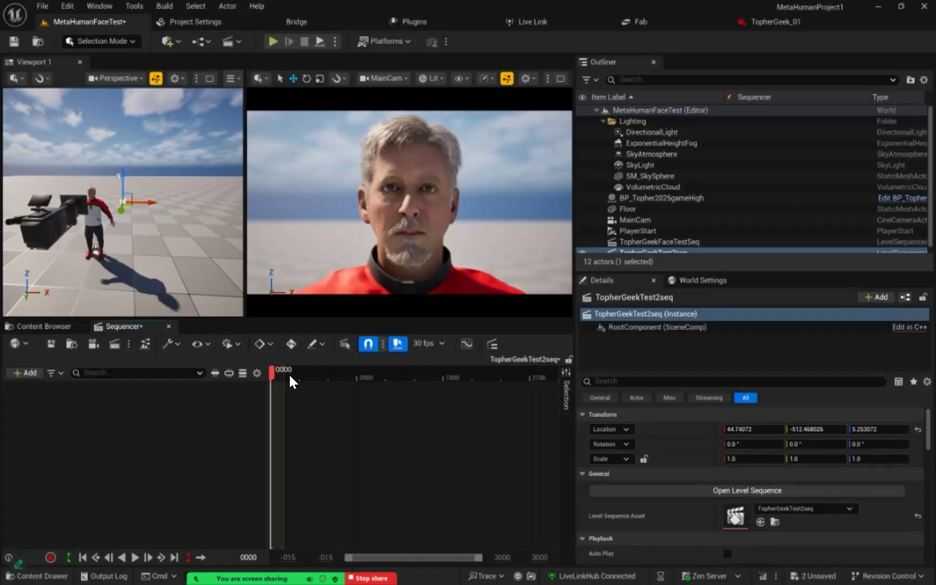
mouse_move(288, 374)
mouse_down()
mouse_move(567, 378)
mouse_move(548, 377)
mouse_up()
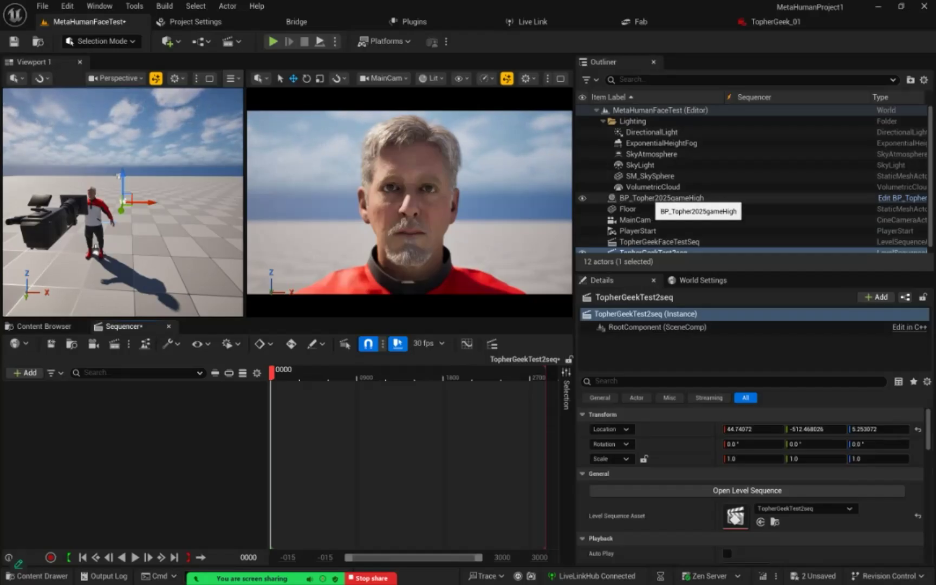
Add the BP_Topher2025gameHigh character to the TopherGeekTest2seq sequence and minimize the Anim Layers window
click(650, 198)
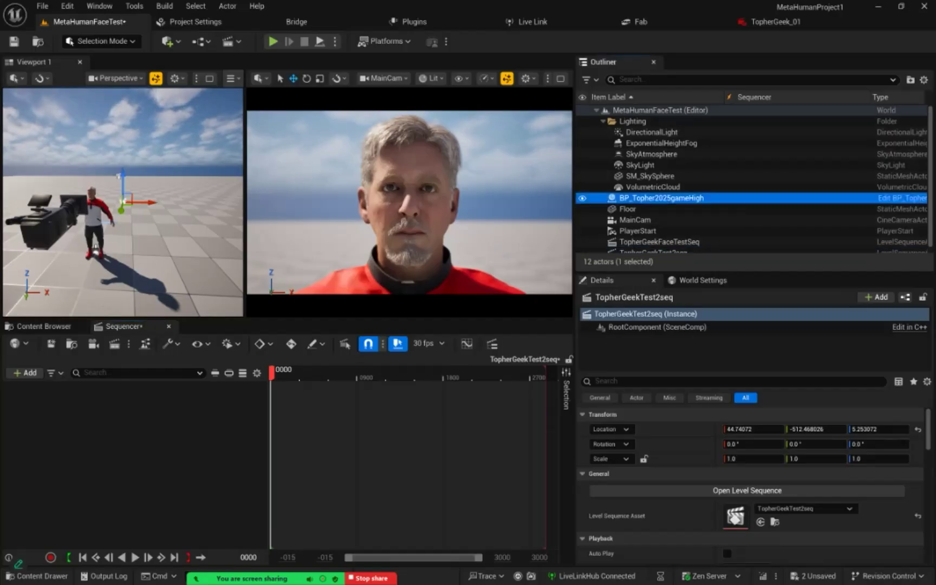
drag(650, 198, 250, 437)
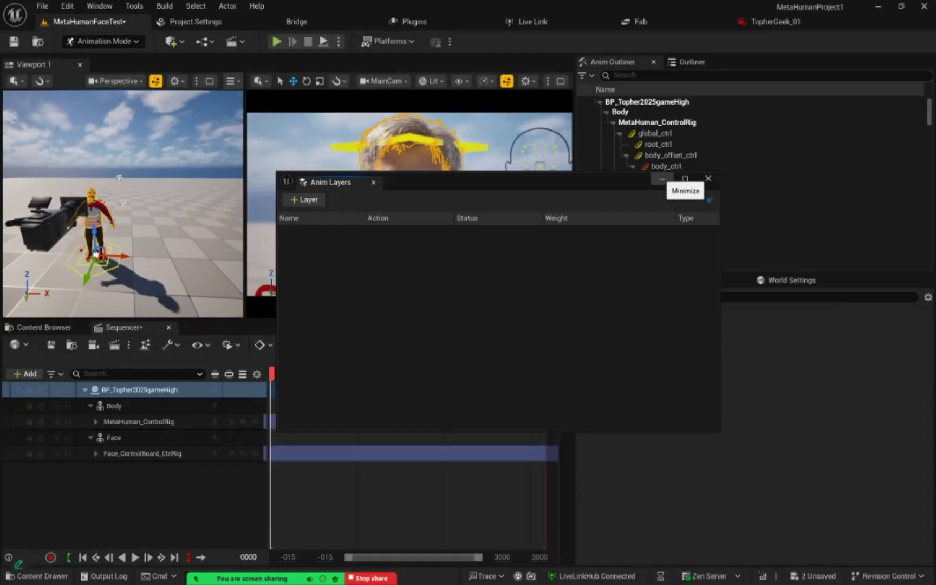
click(661, 180)
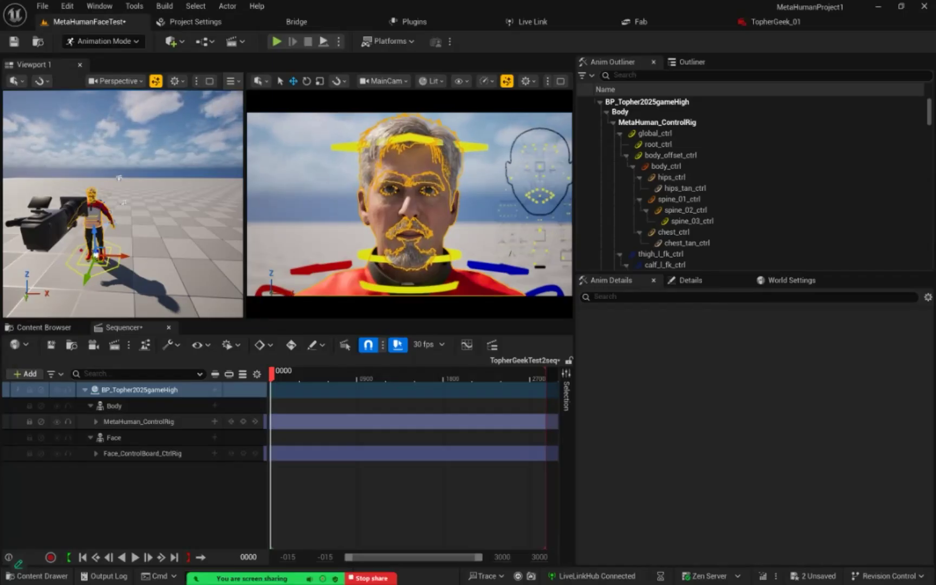
Delete the MetaHuman_ControlRig and Face_ControlBoard_CtrlRig tracks from the character's Body and Face
click(139, 422)
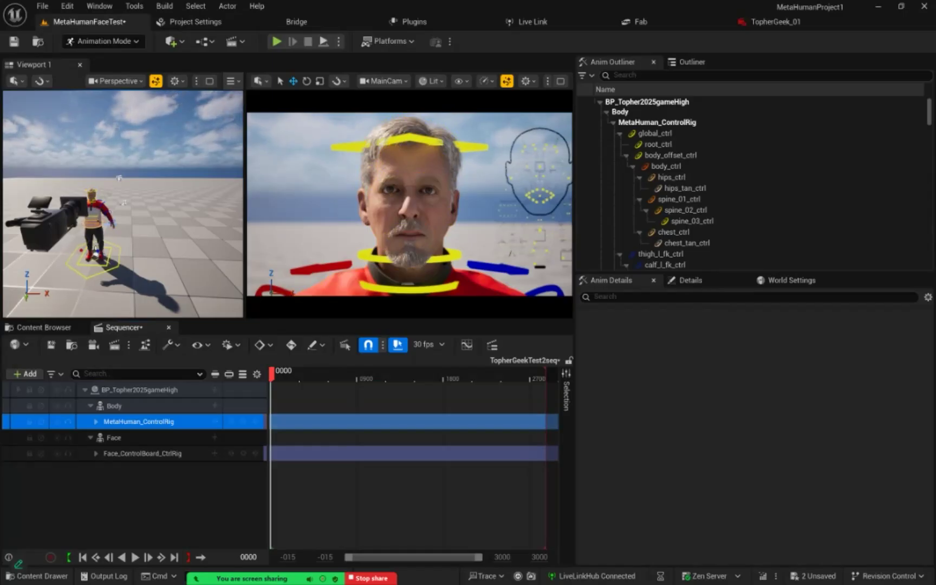
key(Delete)
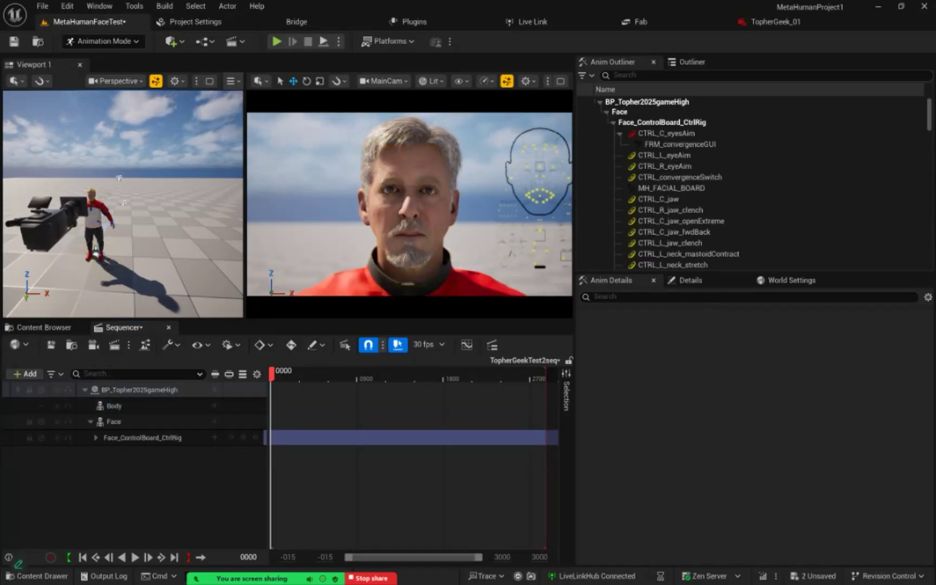
click(143, 438)
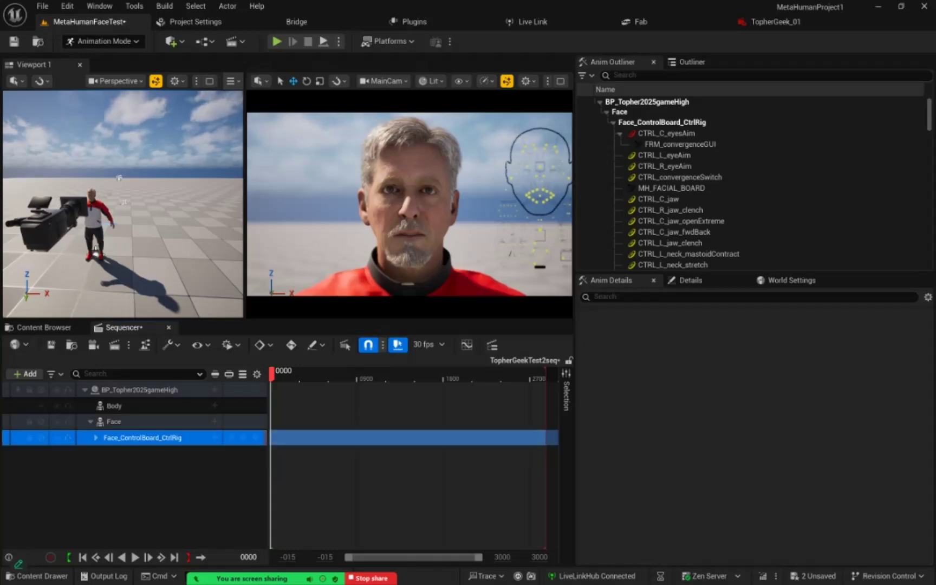
key(Delete)
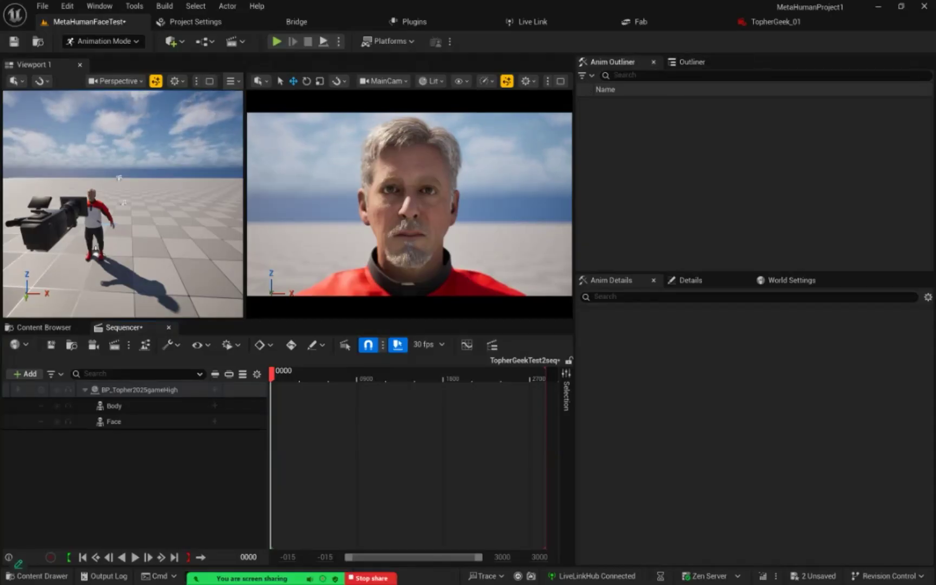
Add the MainCam camera actor from the level to the sequence and save everything
click(693, 62)
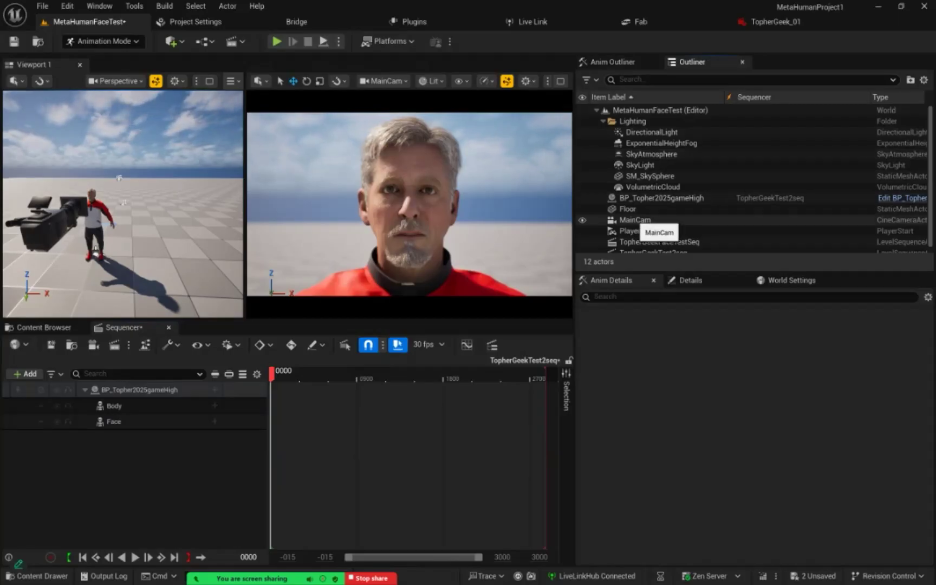
click(614, 222)
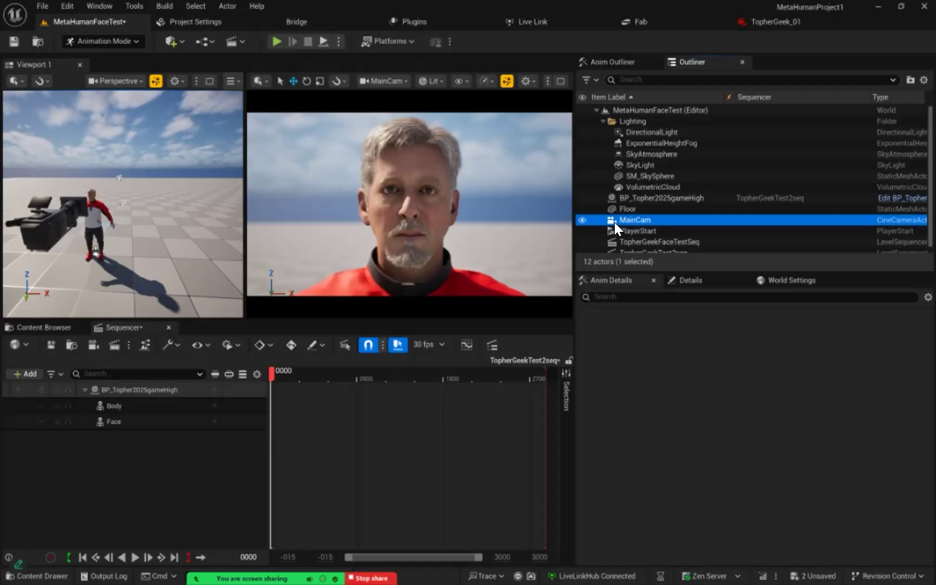
drag(614, 222, 263, 460)
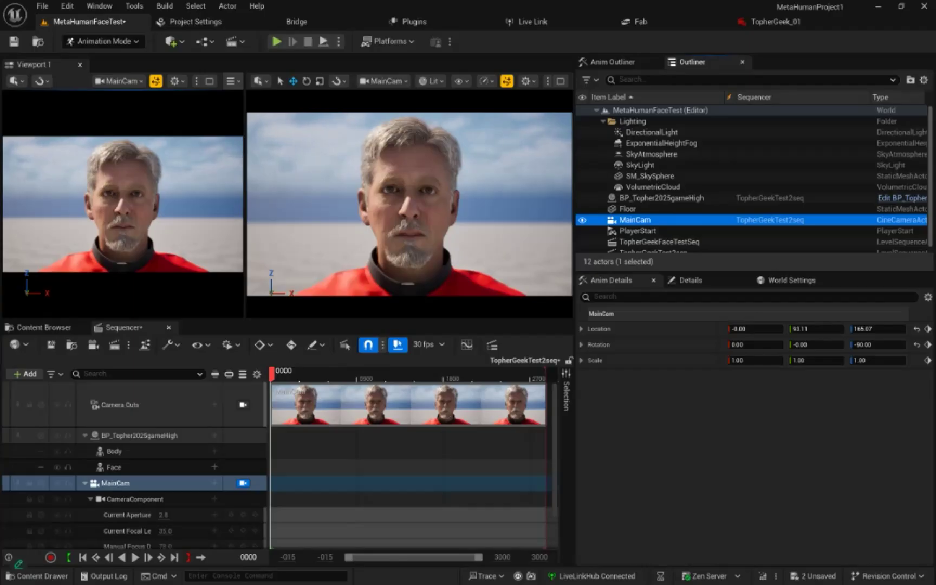
click(44, 6)
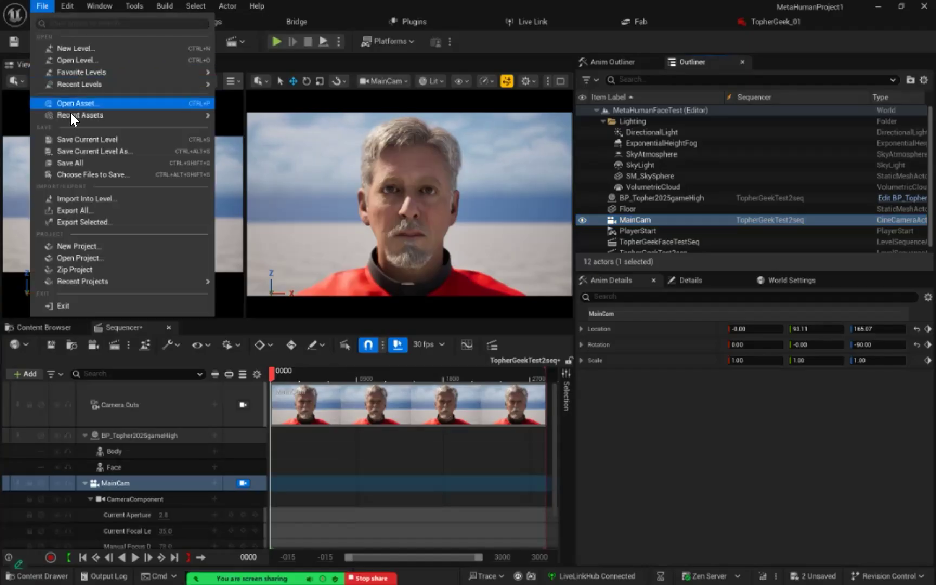
click(70, 163)
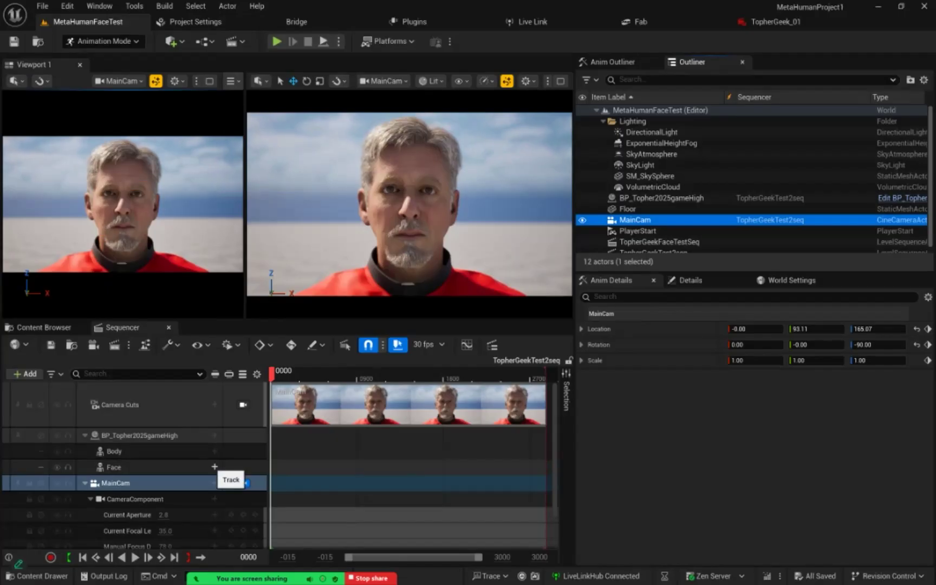
Add the AS_TopherGeek02perf_edited animation to the character's Face track at frame 0
click(214, 467)
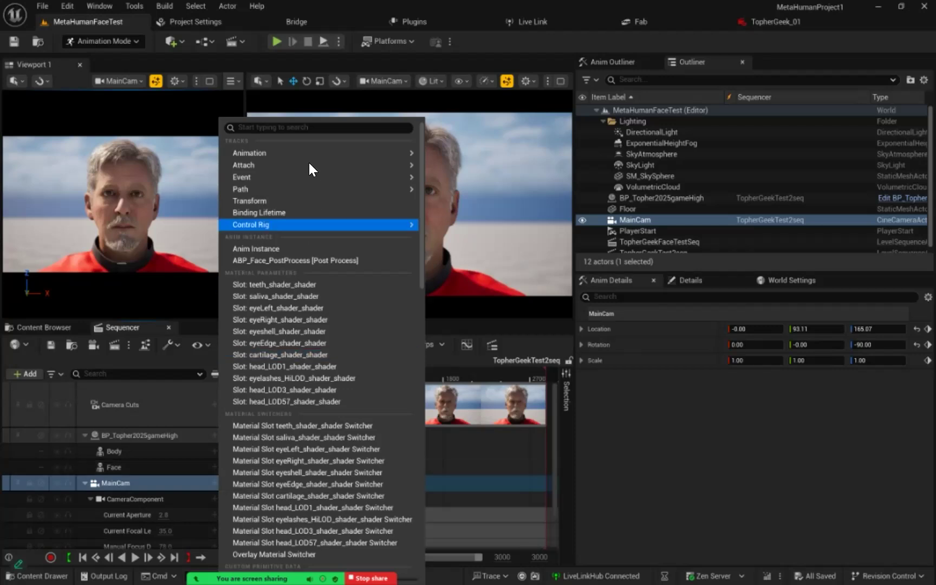
mouse_move(309, 154)
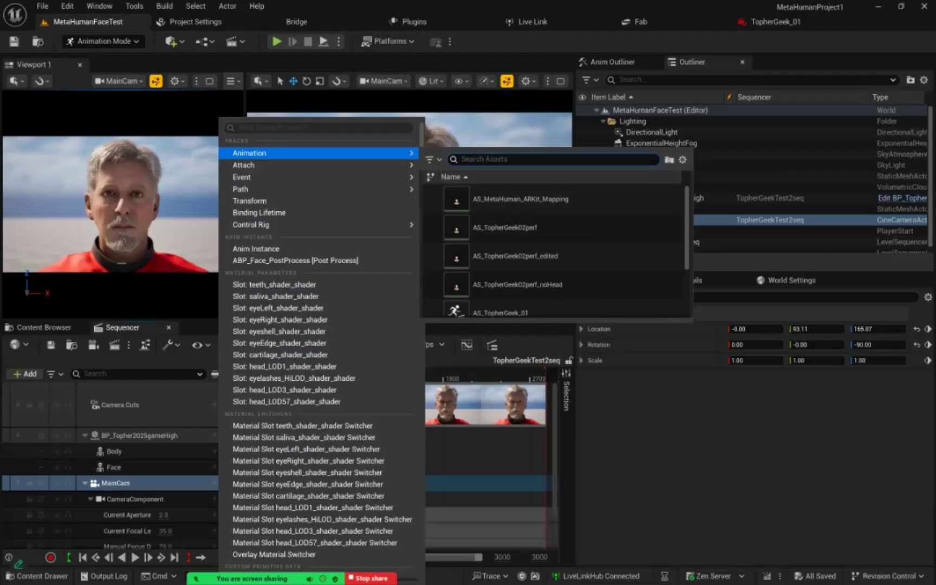
scroll(552, 244, down, 2)
scroll(552, 244, down, 2)
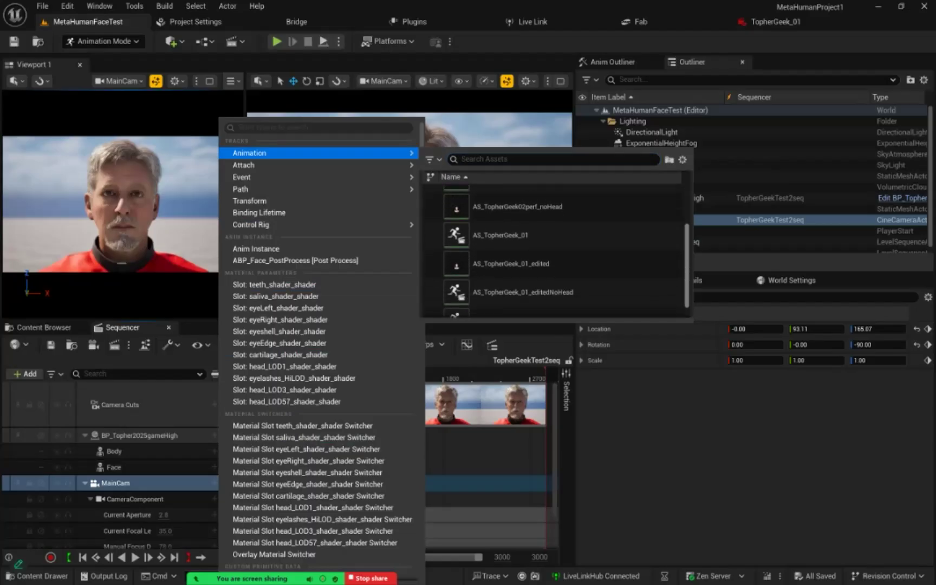
scroll(558, 249, up, 3)
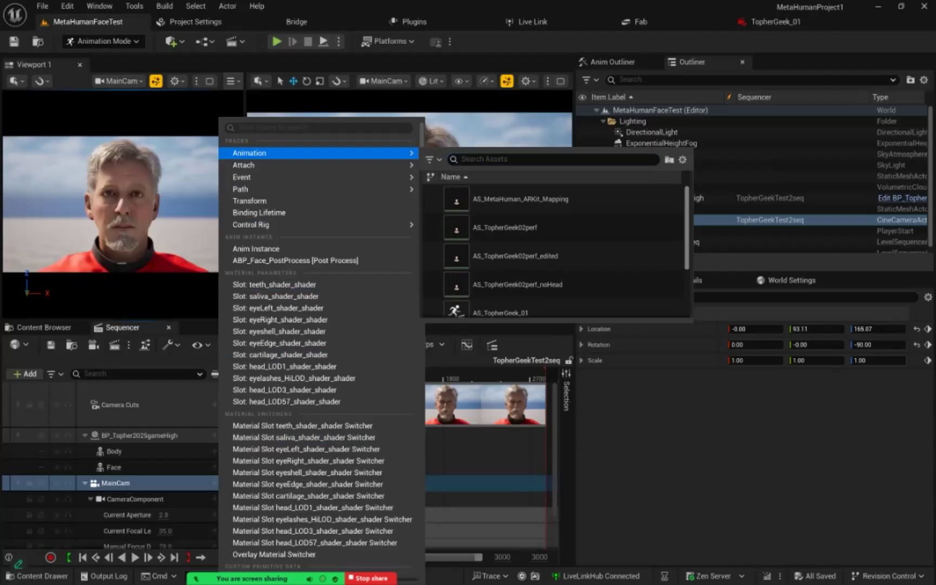
mouse_move(558, 262)
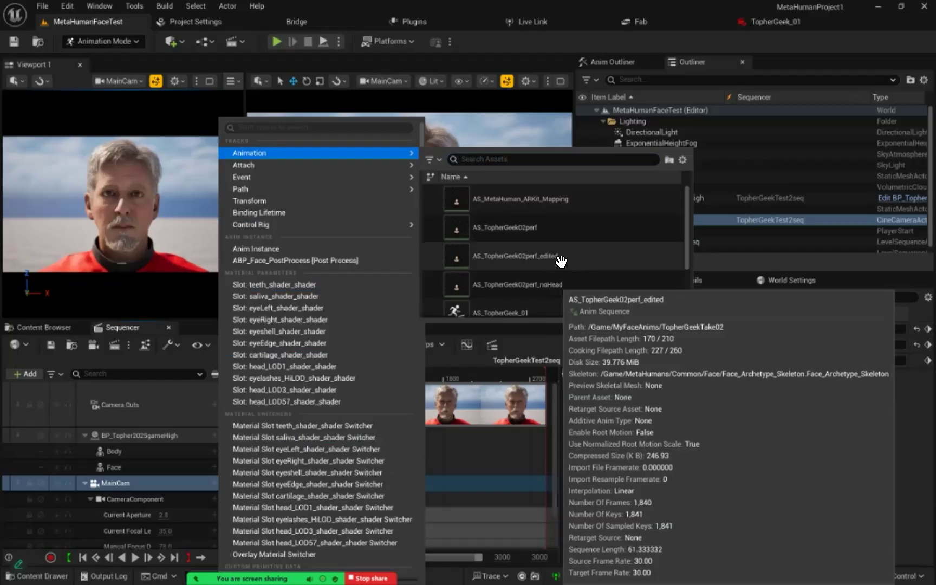
click(542, 256)
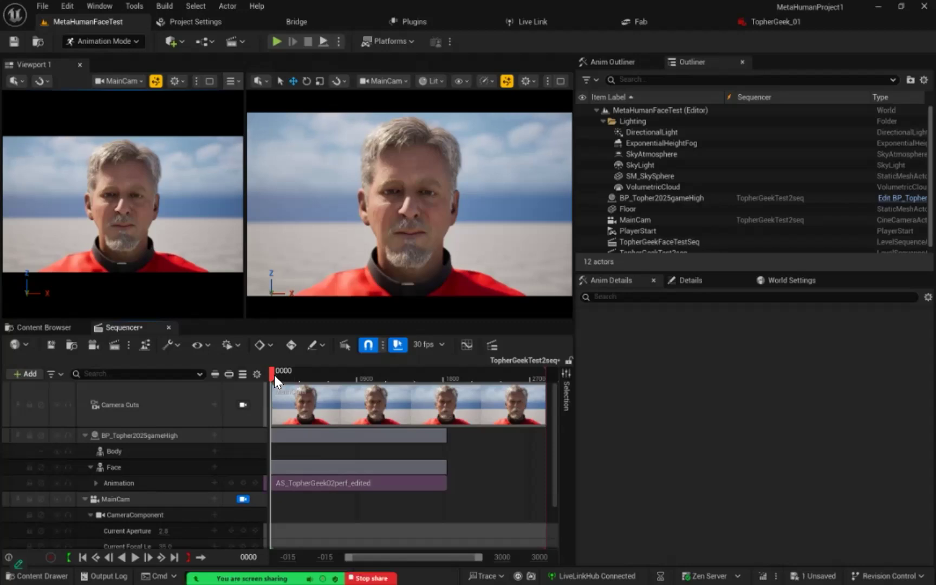
Scrub the face animation forward to about frame 1760 and back, ending at the sequence start
mouse_move(274, 375)
mouse_down()
mouse_move(323, 372)
mouse_move(274, 374)
mouse_up()
drag(333, 374, 439, 343)
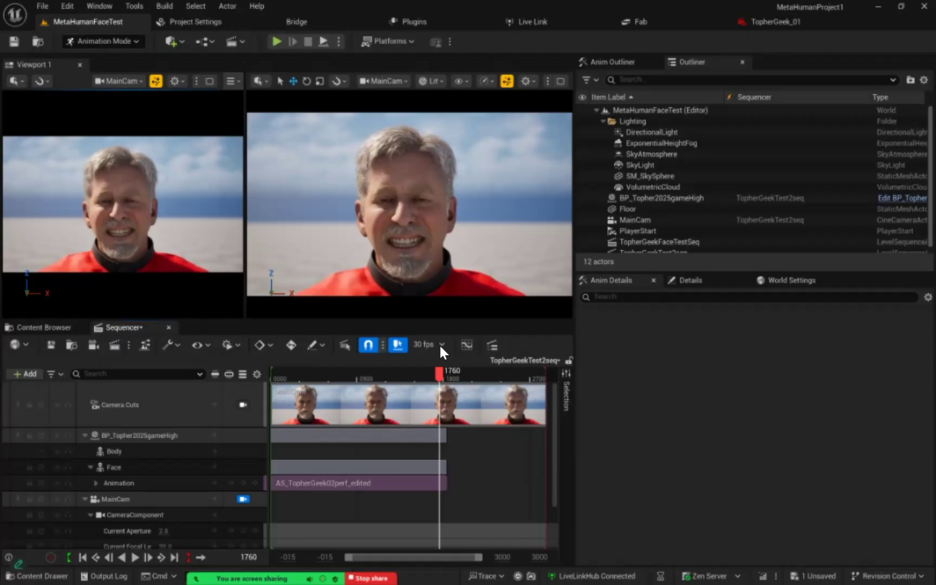
drag(440, 346, 290, 358)
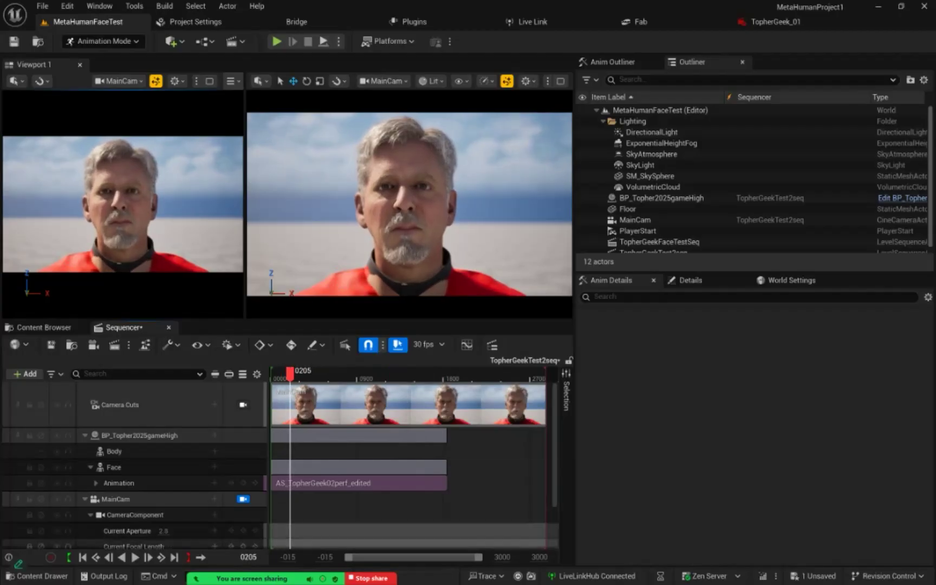
click(82, 557)
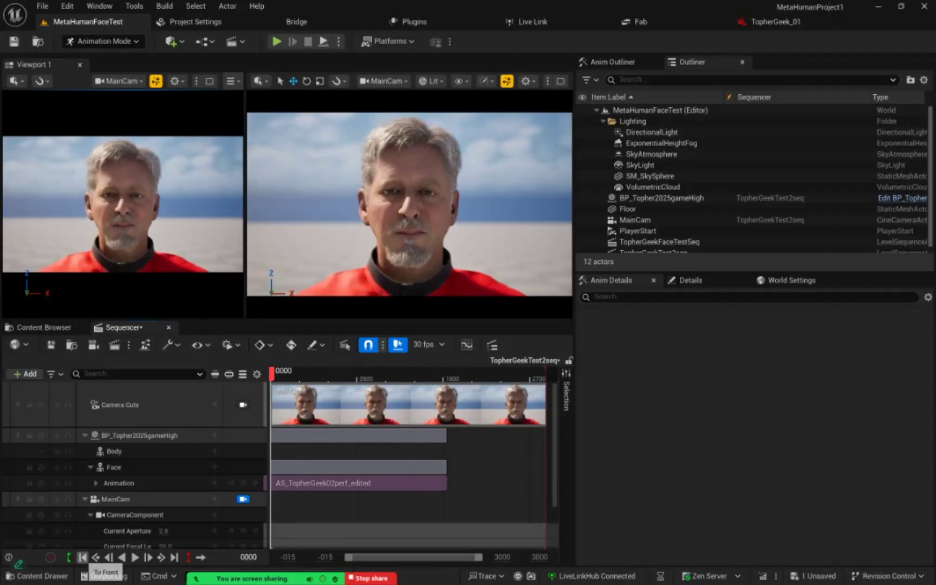
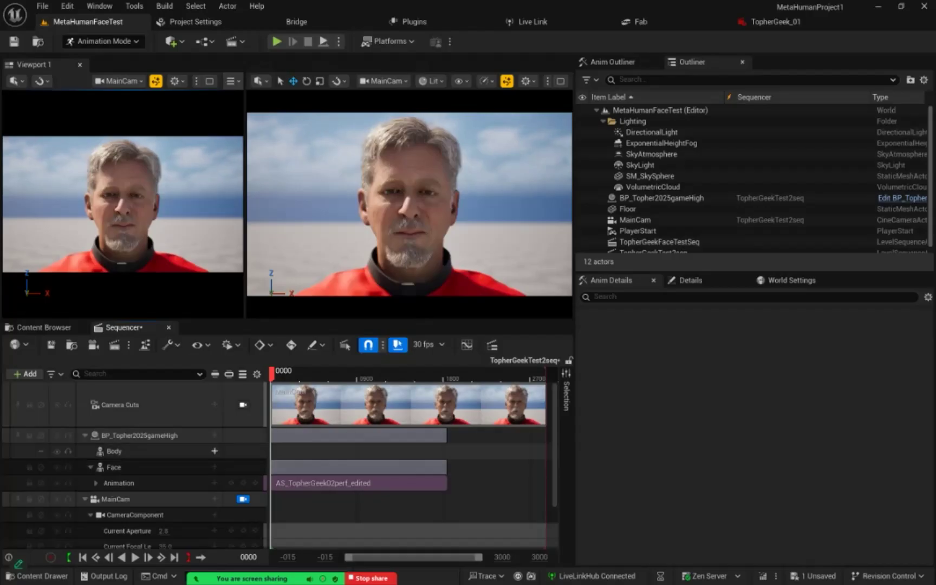
Add the AS_TopherGeek02perf_edited animation to the character's Body track at frame 0
click(215, 451)
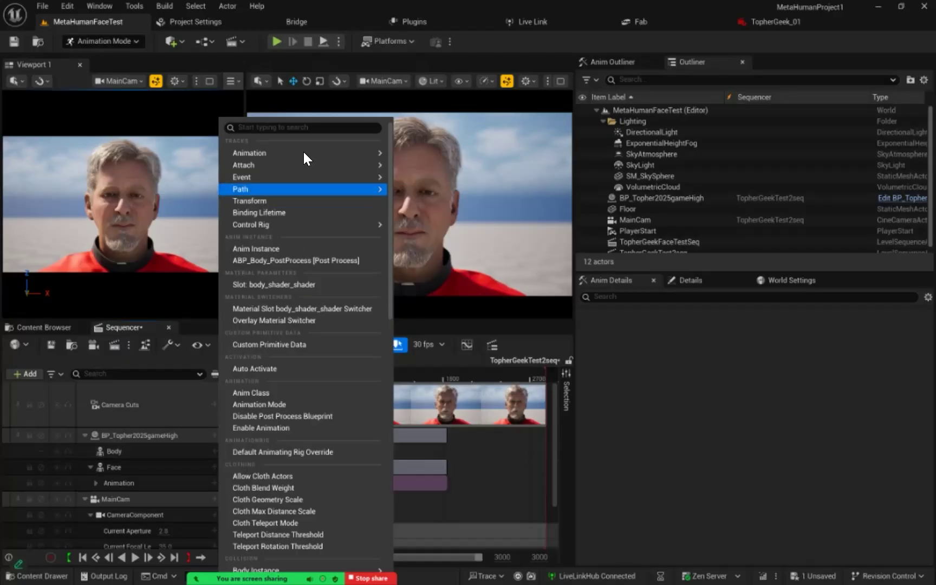
mouse_move(303, 150)
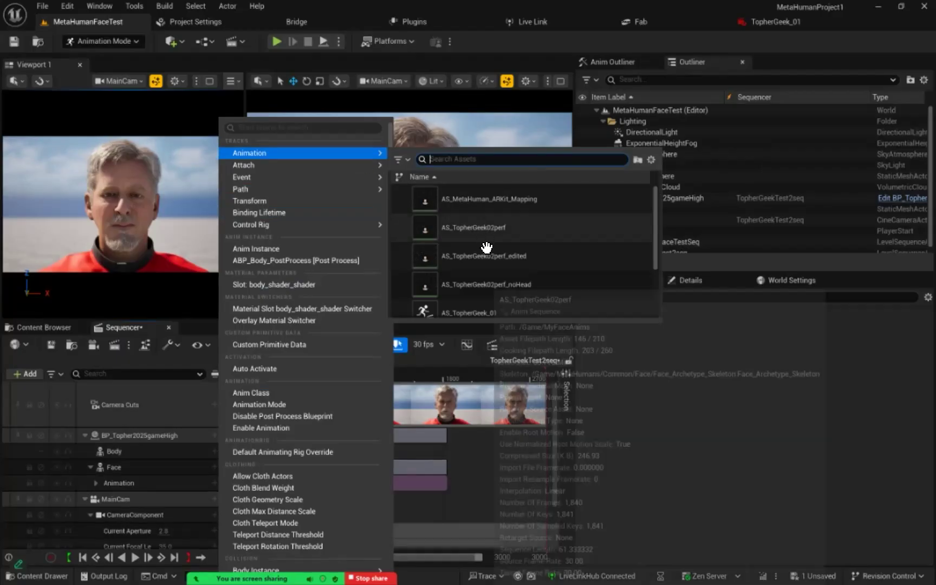
mouse_move(520, 262)
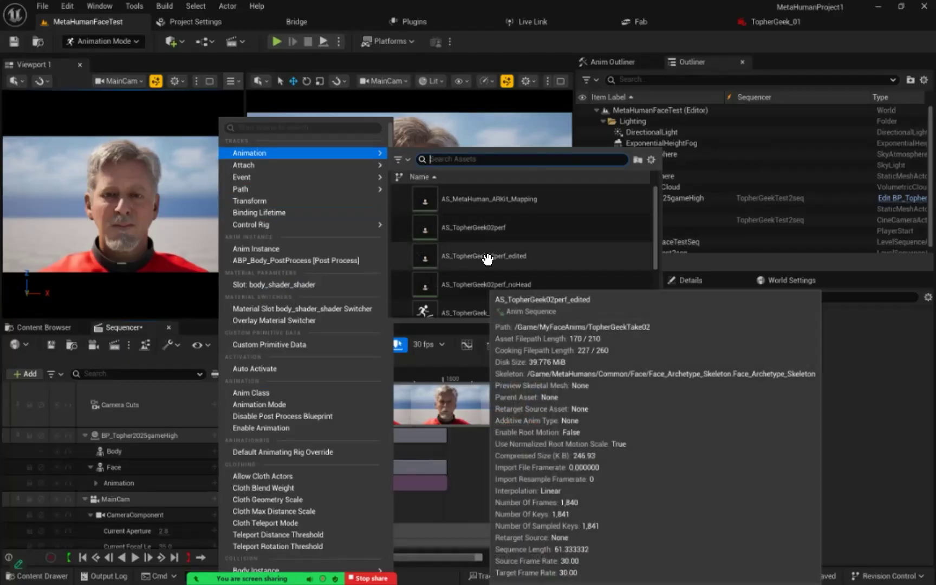
click(543, 259)
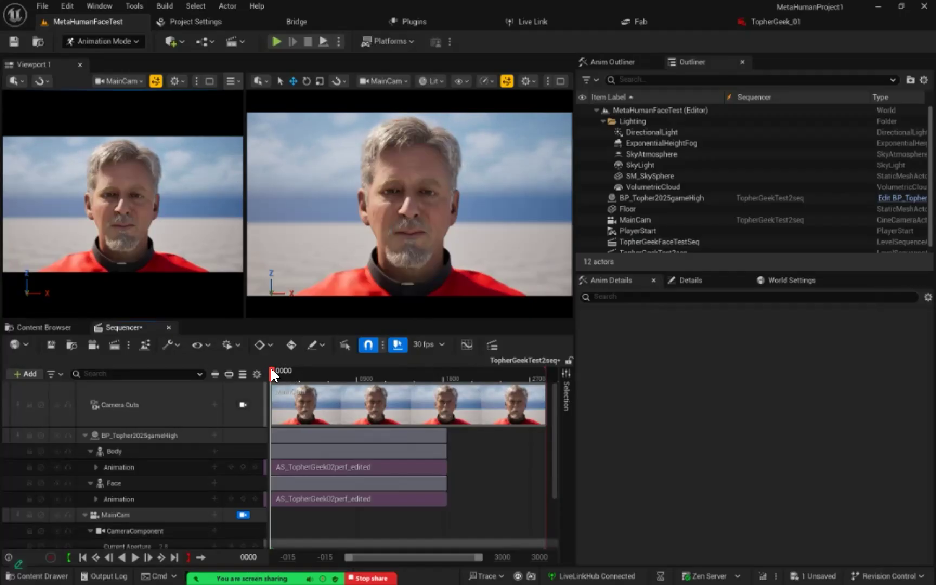
Preview the combined face and body animation by scrubbing and playing from the start, and return to frame 0
drag(284, 373, 351, 374)
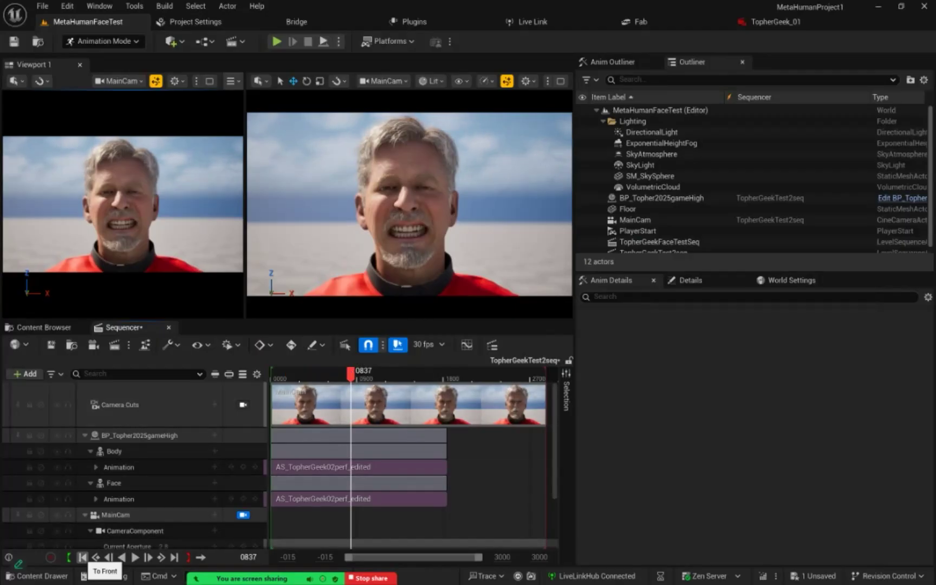
click(83, 557)
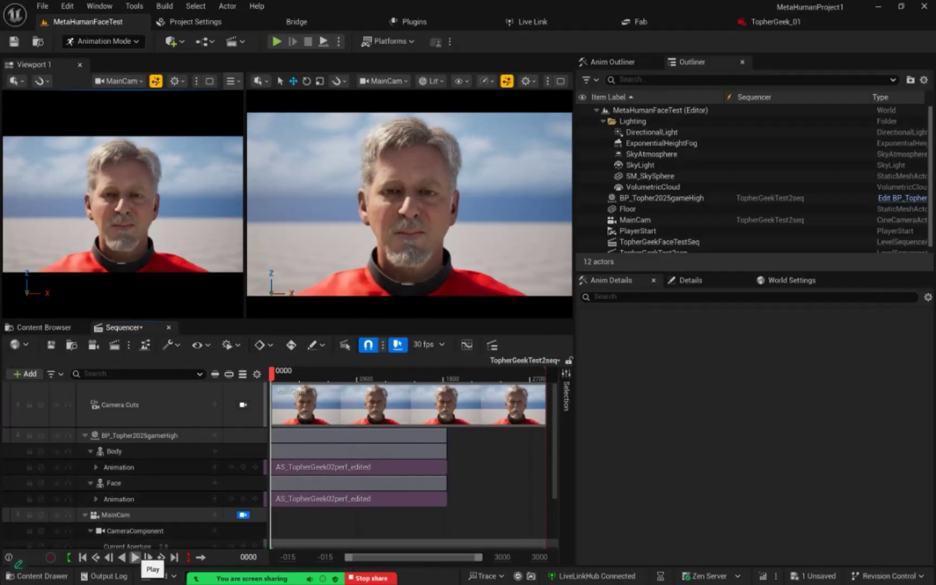
click(135, 557)
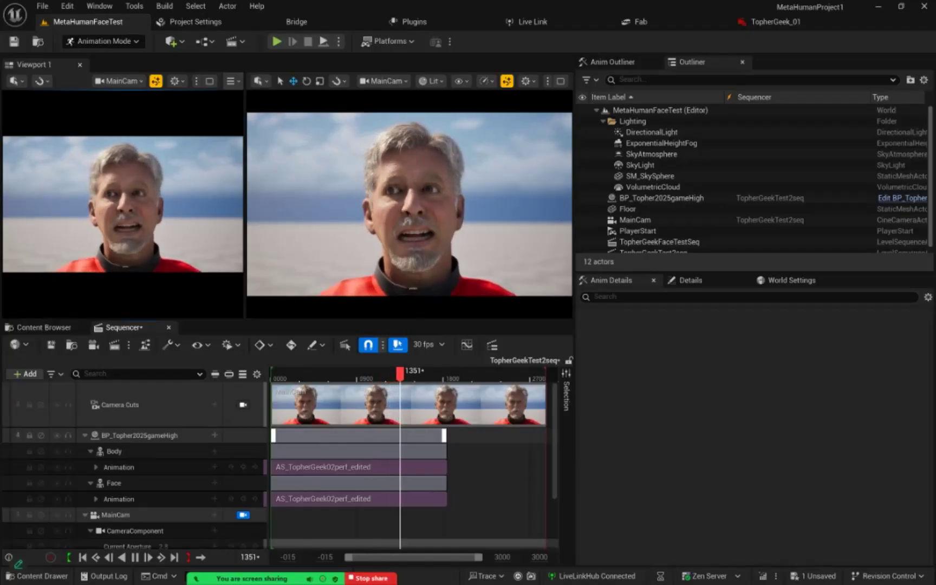
click(134, 557)
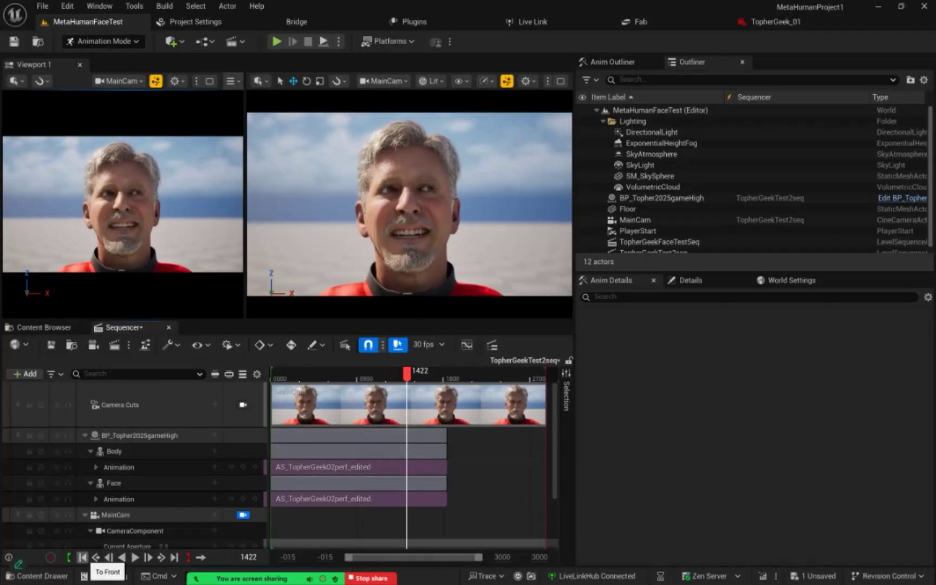
click(83, 557)
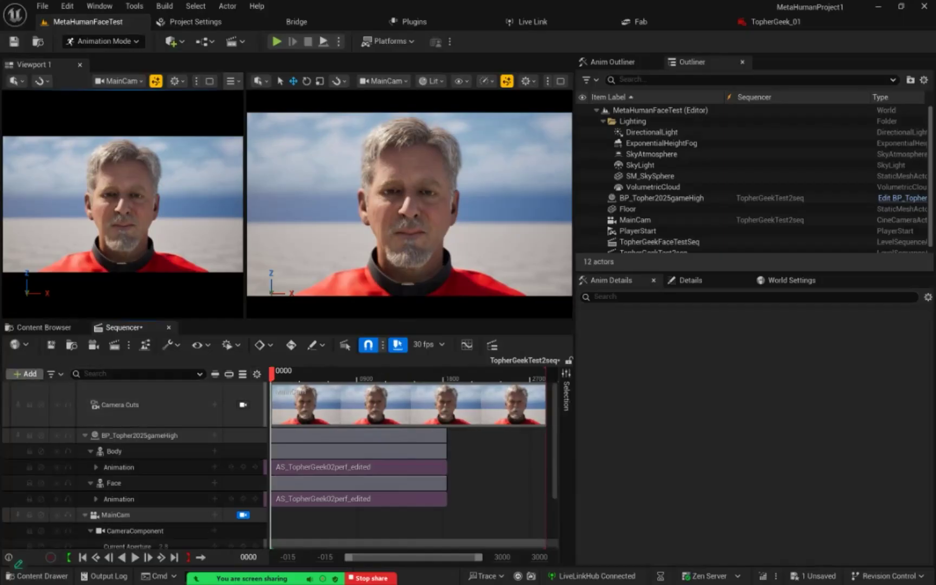
Add an audio track using the audio clock source, place SW_audio_GeekOnFaceVideo2_1 on it at frame 0, and save all
click(28, 374)
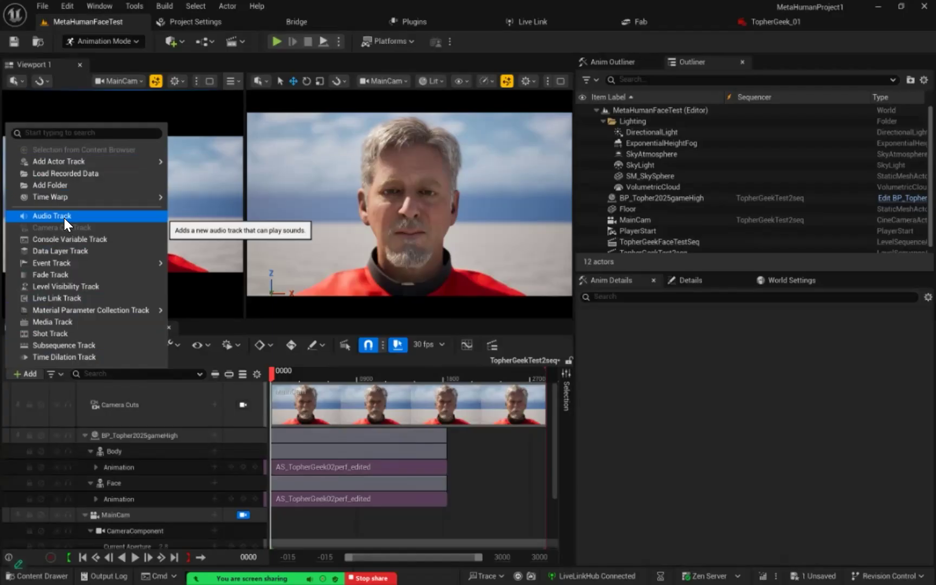
click(64, 218)
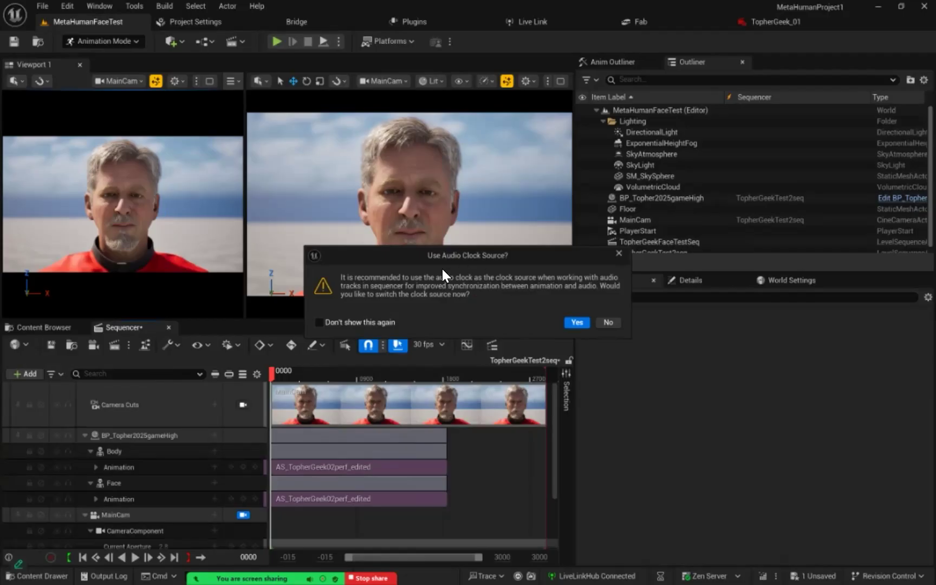
click(573, 321)
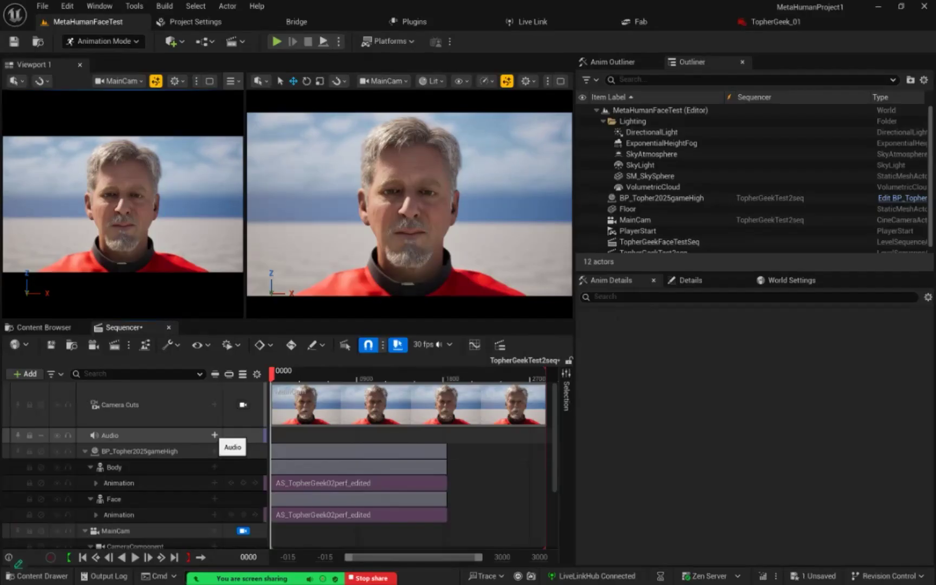
click(214, 435)
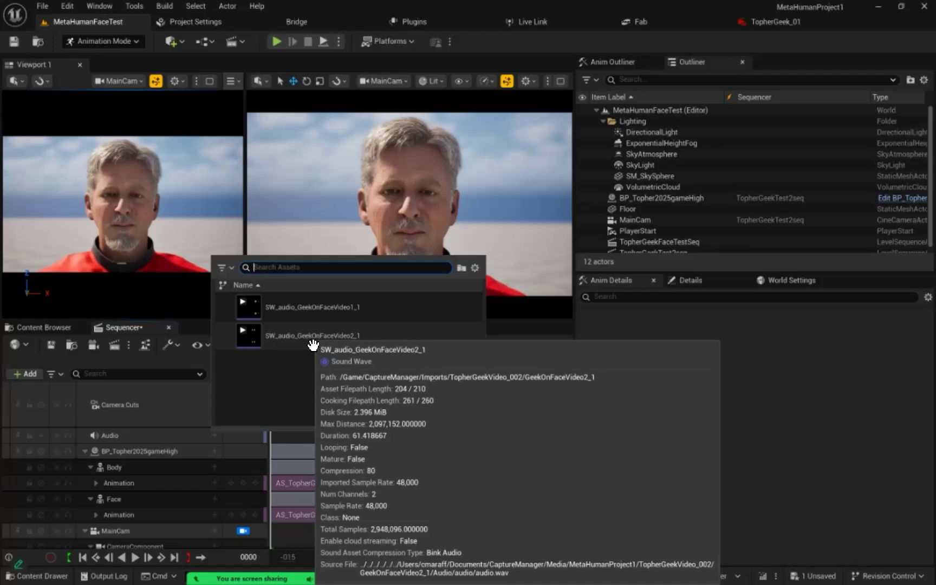
click(313, 342)
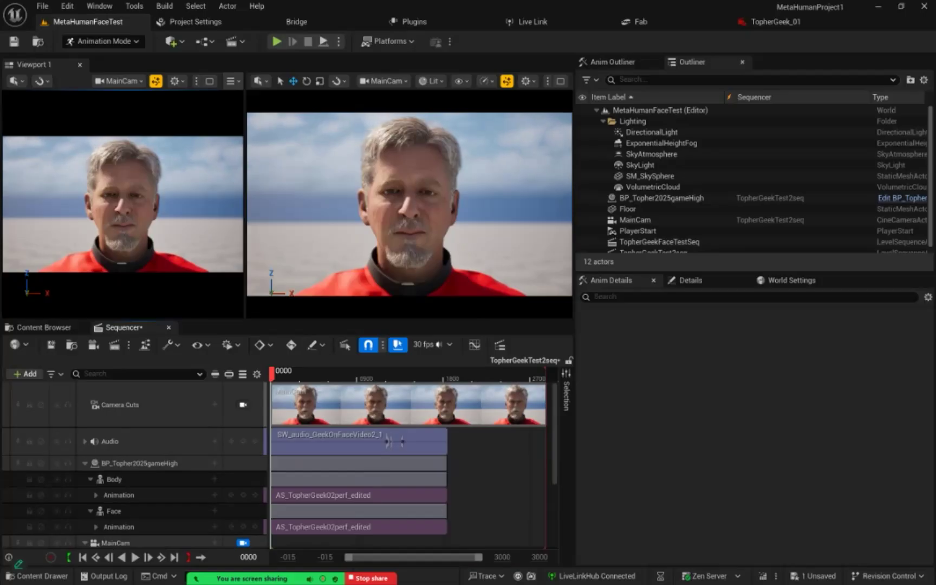
click(45, 5)
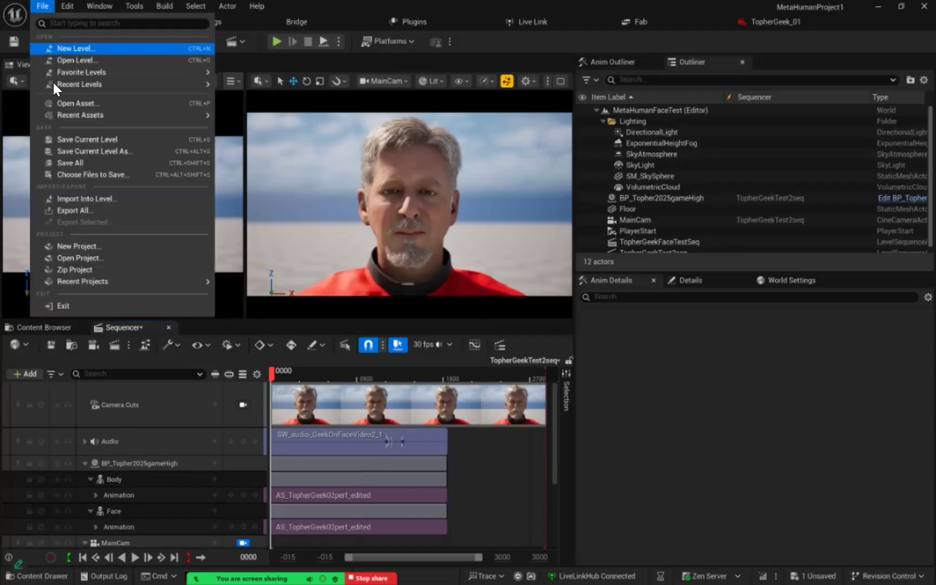
click(76, 163)
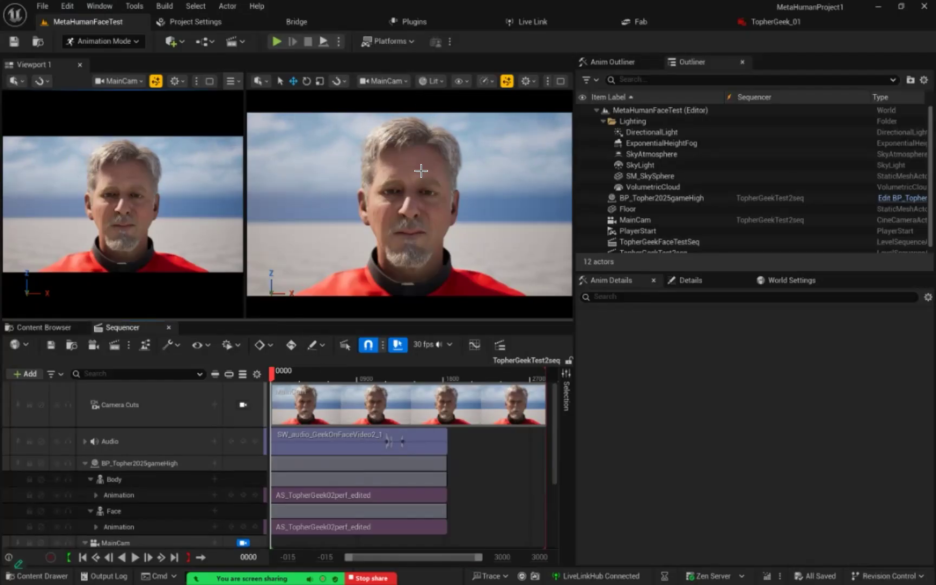
click(531, 83)
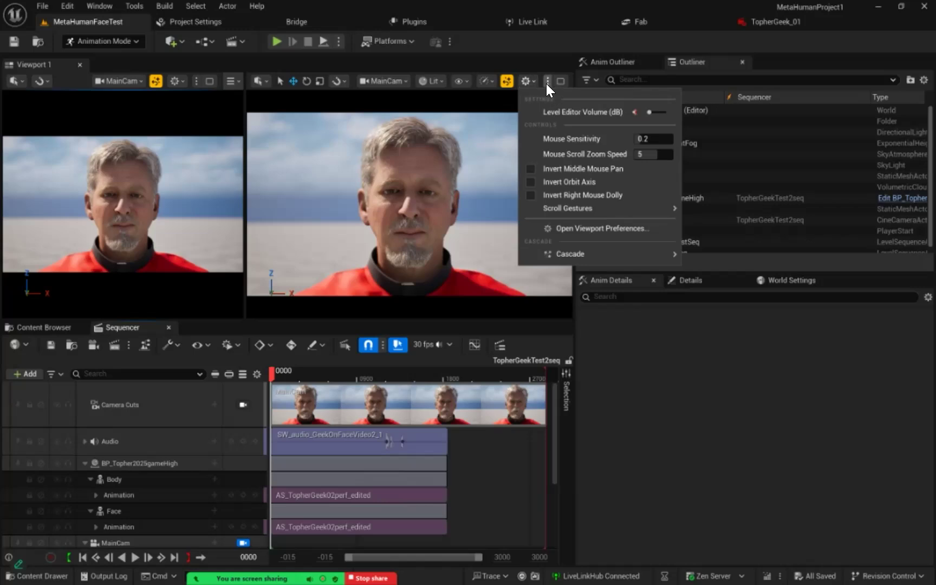
click(546, 82)
click(546, 82)
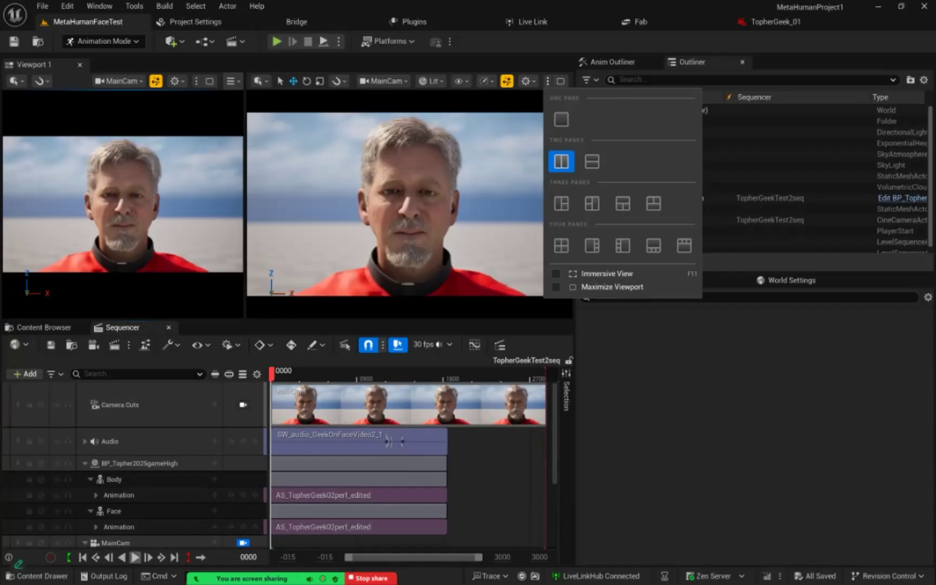
Preview the animation with its audio by playing from the start and again from frame 1039, and scrub back to frame 769
click(136, 557)
click(135, 557)
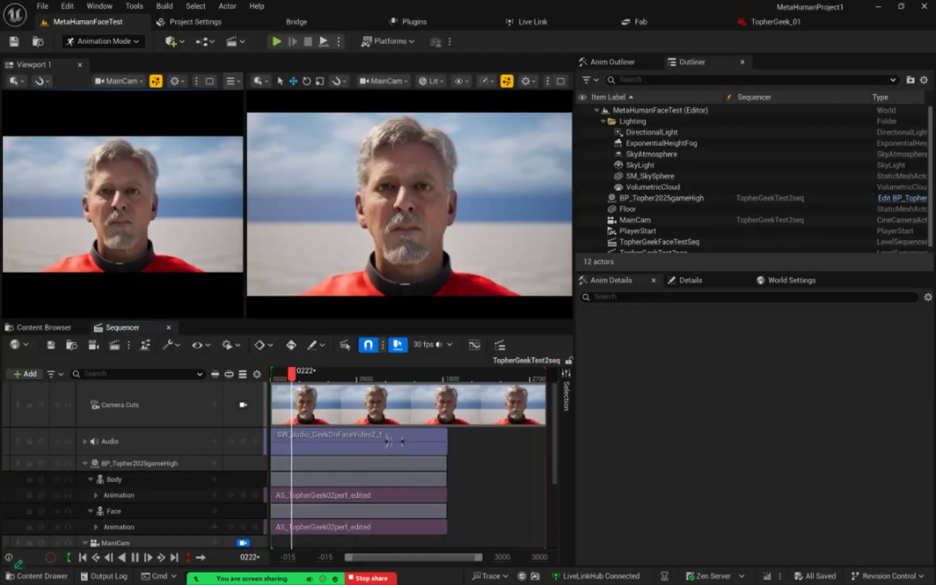
drag(300, 374, 370, 374)
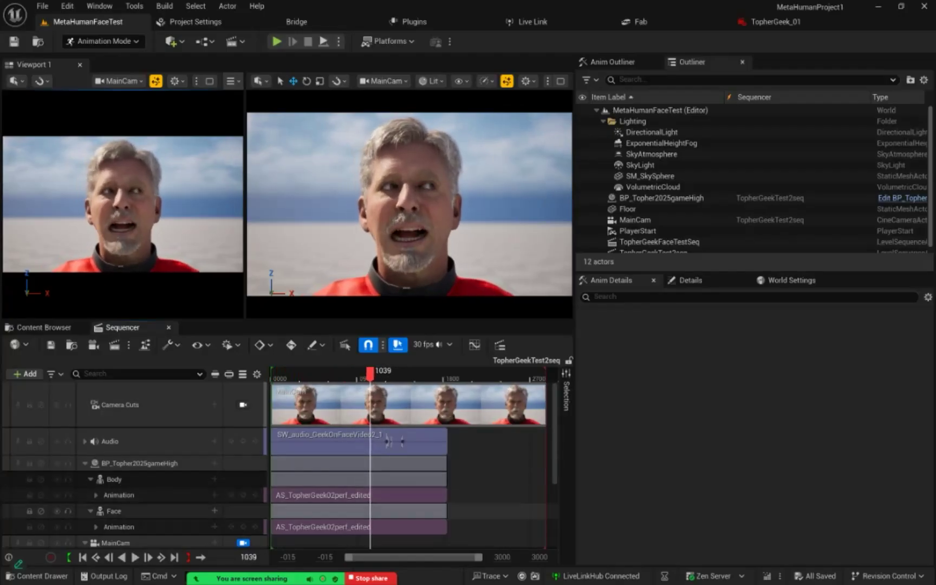
click(135, 557)
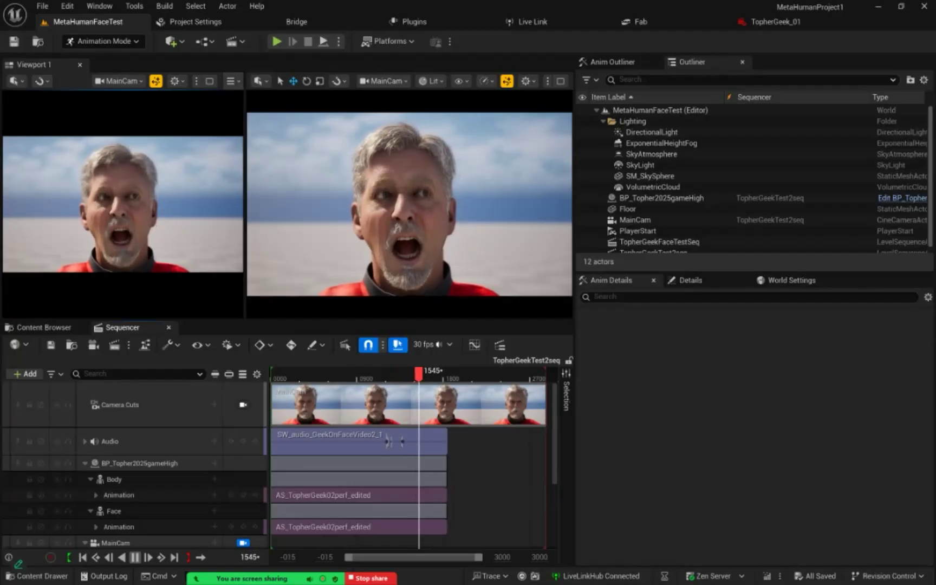
key(space)
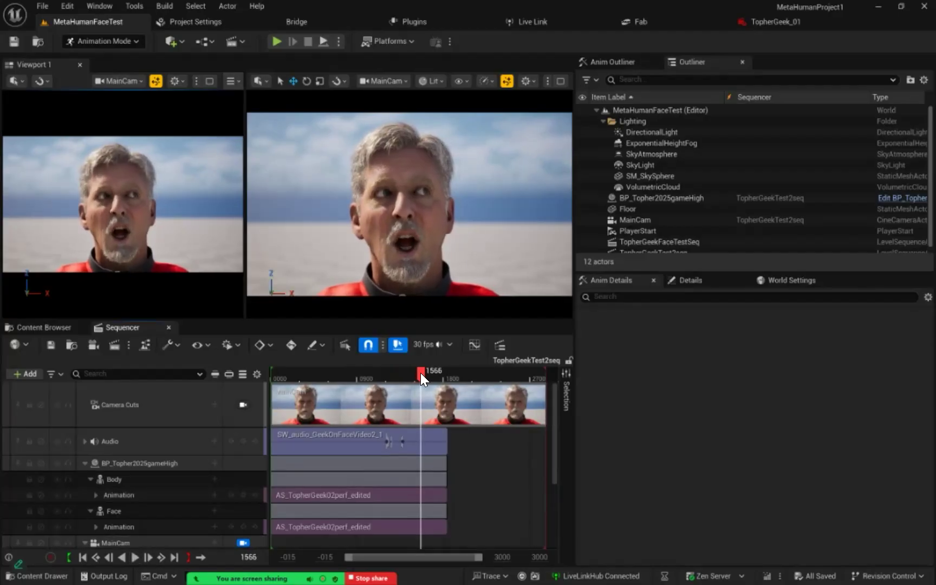
drag(413, 371, 379, 374)
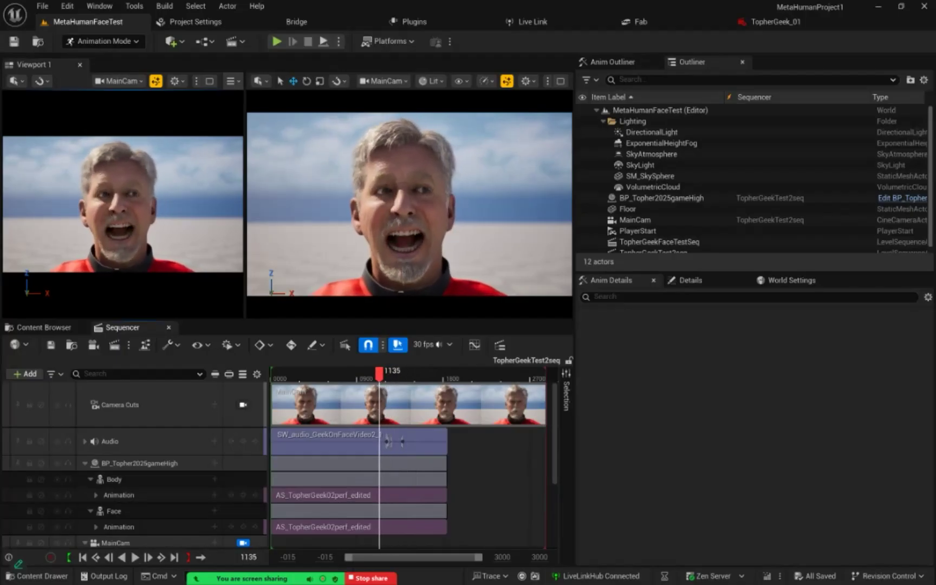
drag(380, 374, 343, 373)
drag(343, 374, 343, 373)
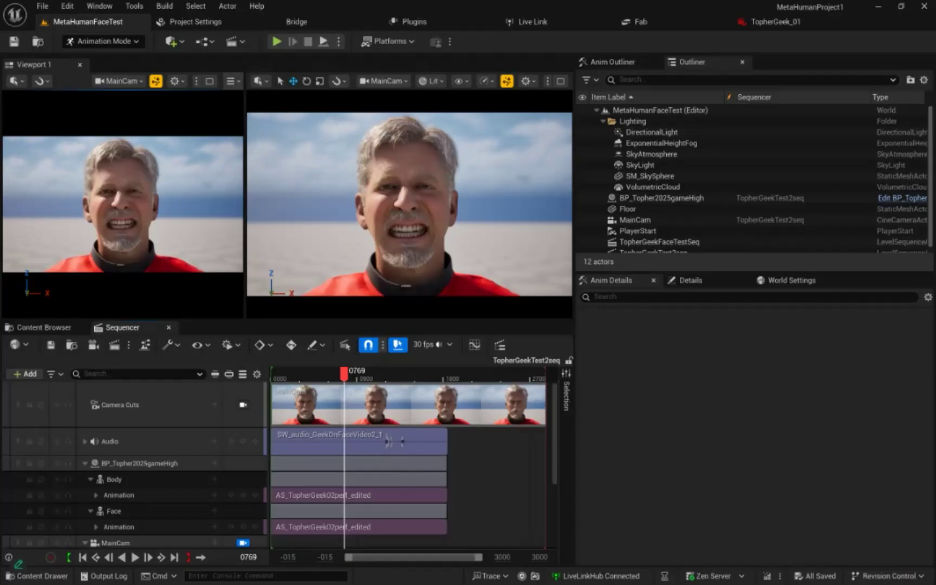
Save all changes and return the playhead to frame 0
click(42, 7)
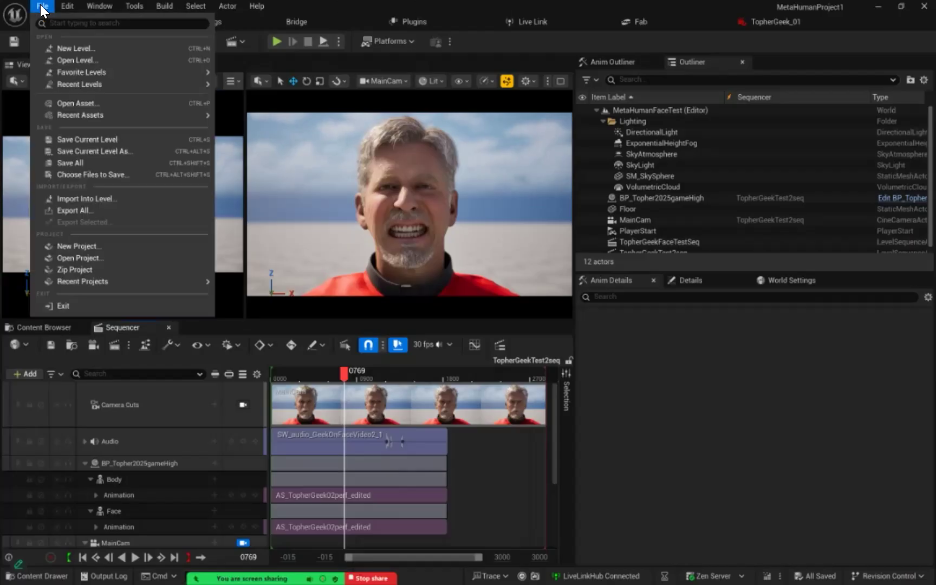
click(79, 159)
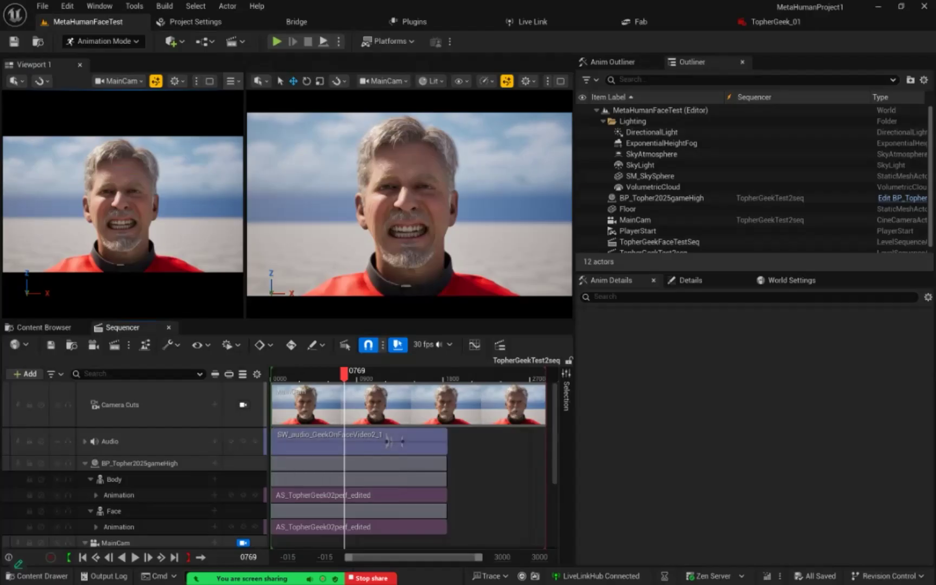
click(83, 558)
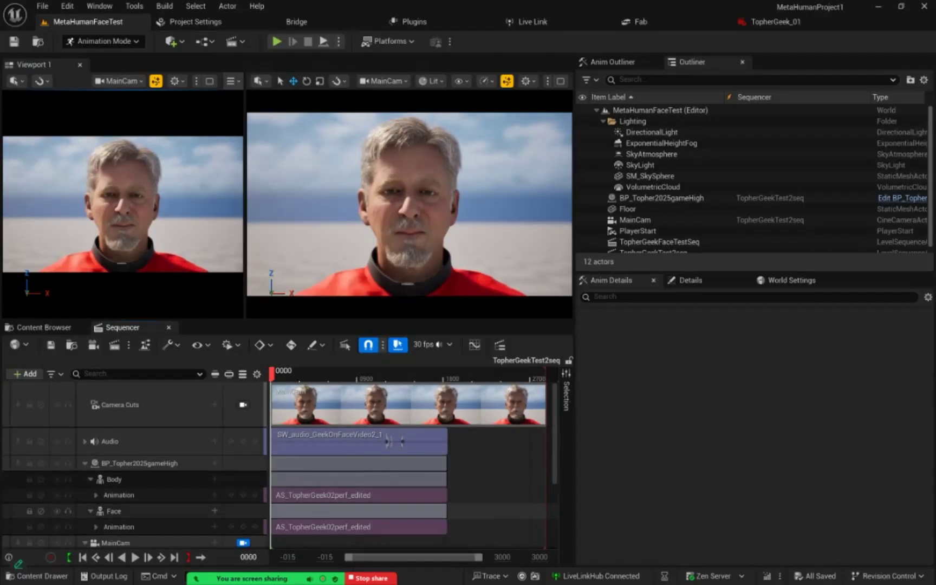
Review the sequence's tracks and examine the Face animation's properties
scroll(163, 511, down, 1)
scroll(162, 507, down, 3)
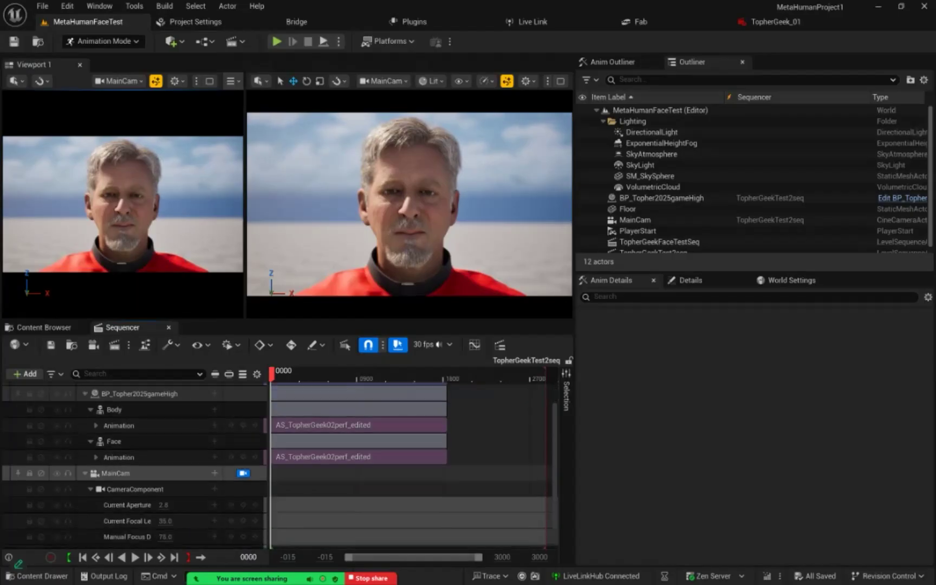
scroll(162, 496, up, 3)
scroll(163, 494, up, 1)
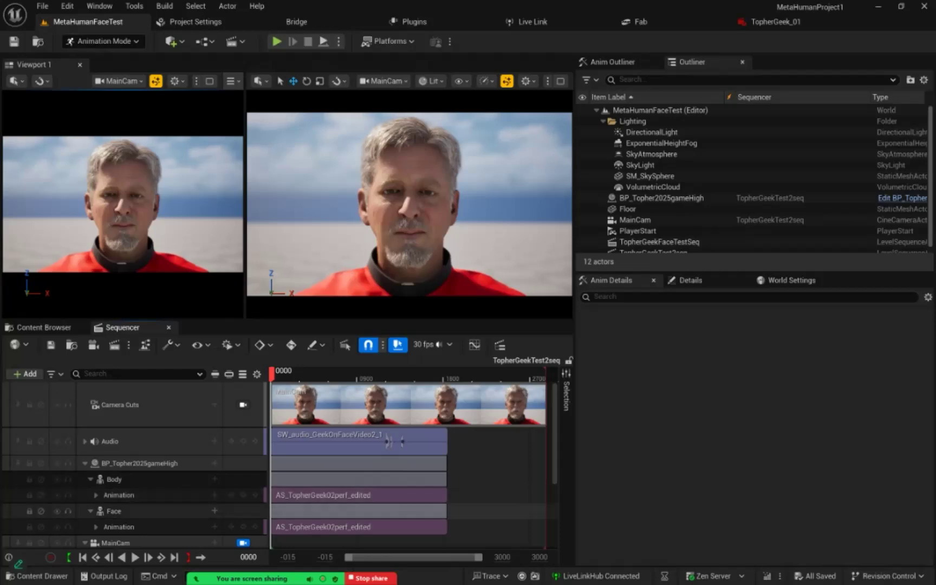
scroll(162, 509, down, 2)
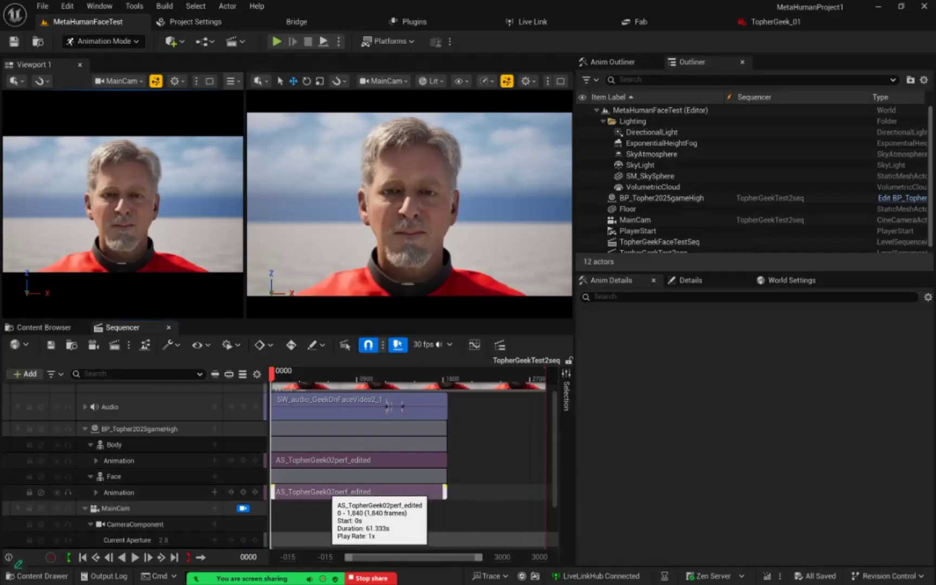
click(96, 492)
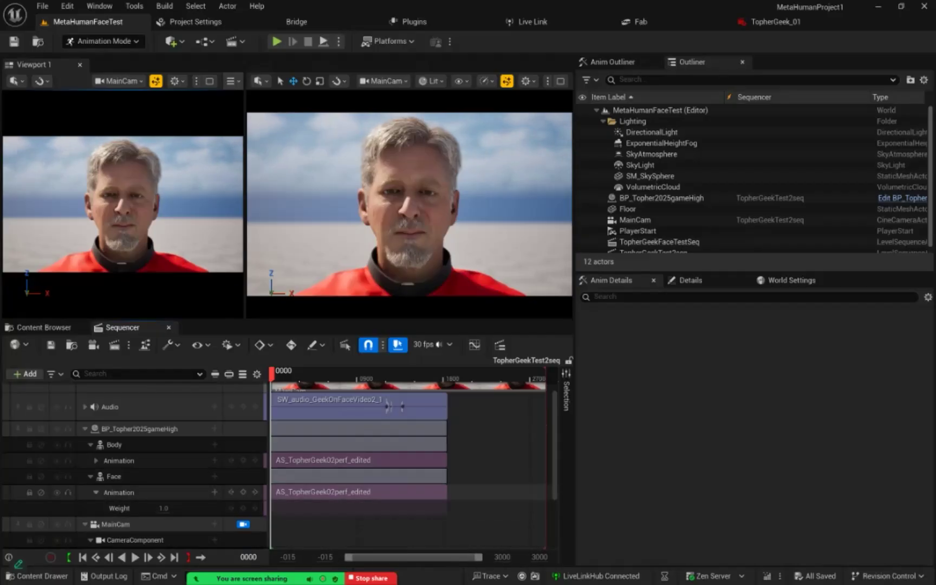
click(95, 492)
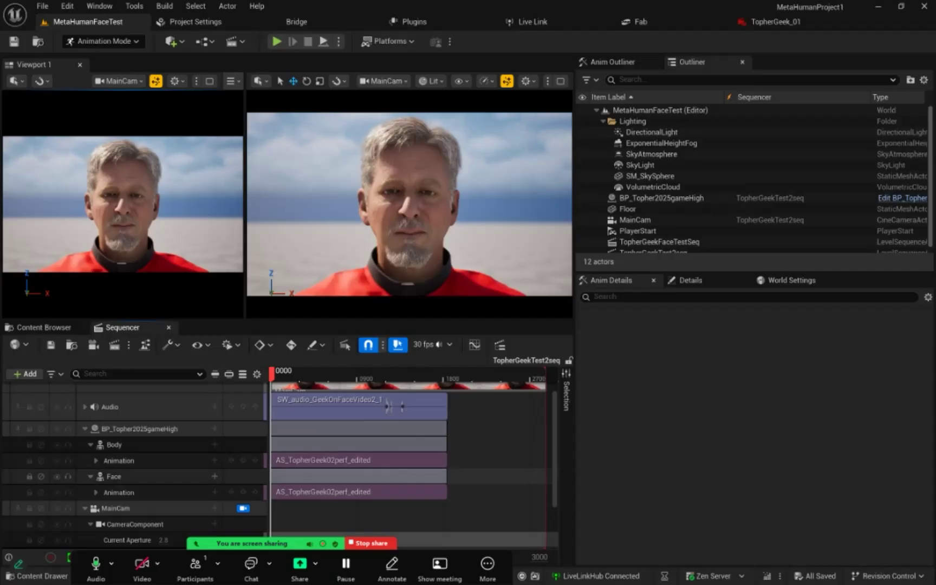
Turn off skeleton filtering for the Face track and bake it to Face_ControlBoard_CtrlRig with the default baking options
right_click(125, 477)
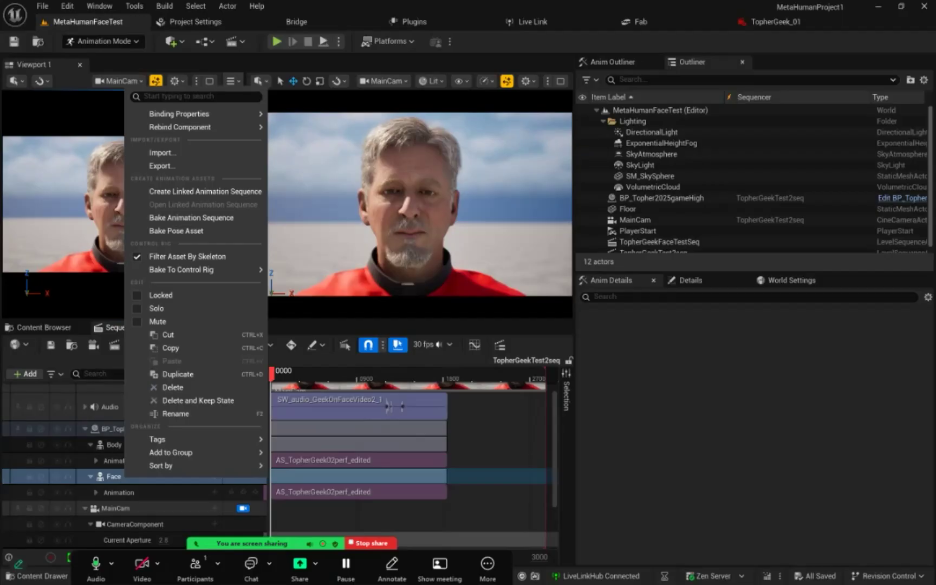
mouse_move(198, 270)
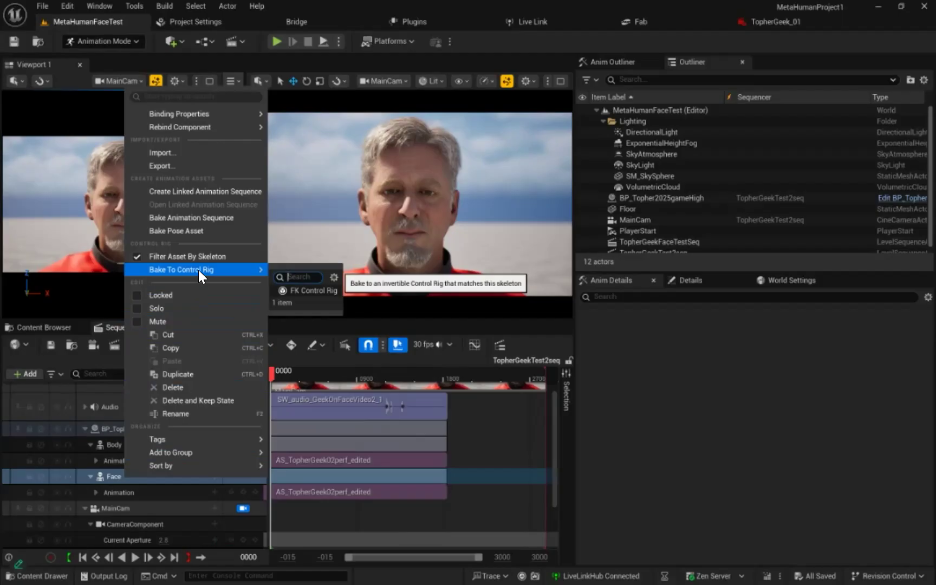
click(138, 259)
mouse_move(160, 270)
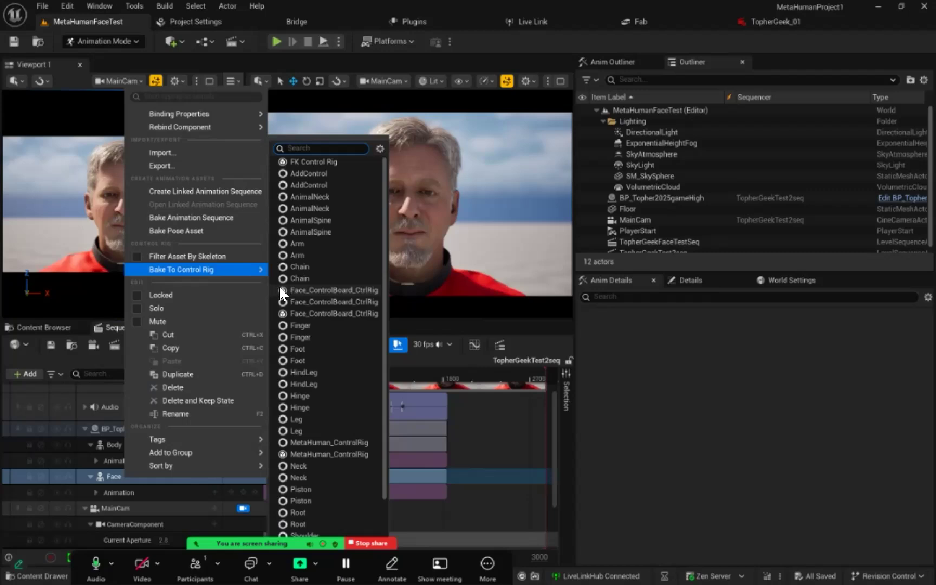
click(341, 291)
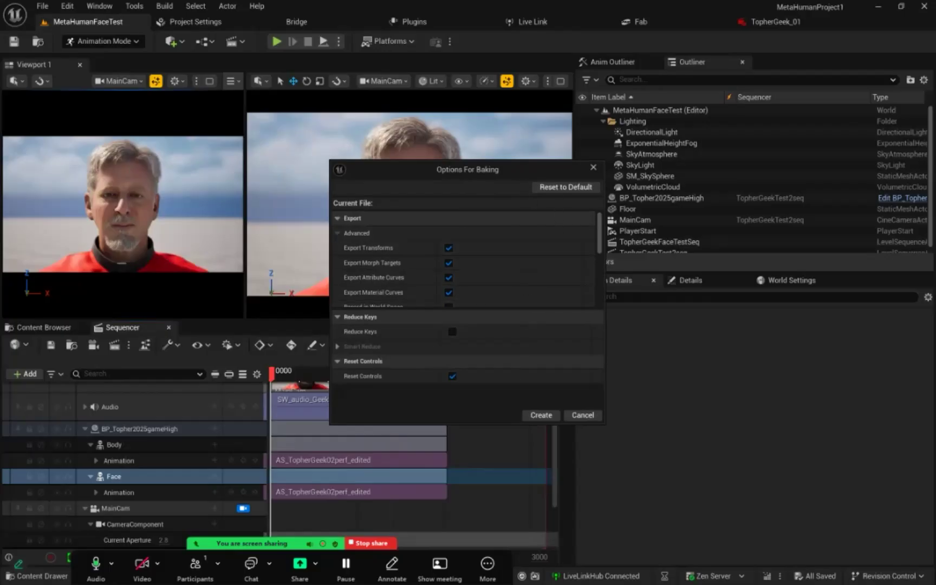
drag(492, 425, 490, 530)
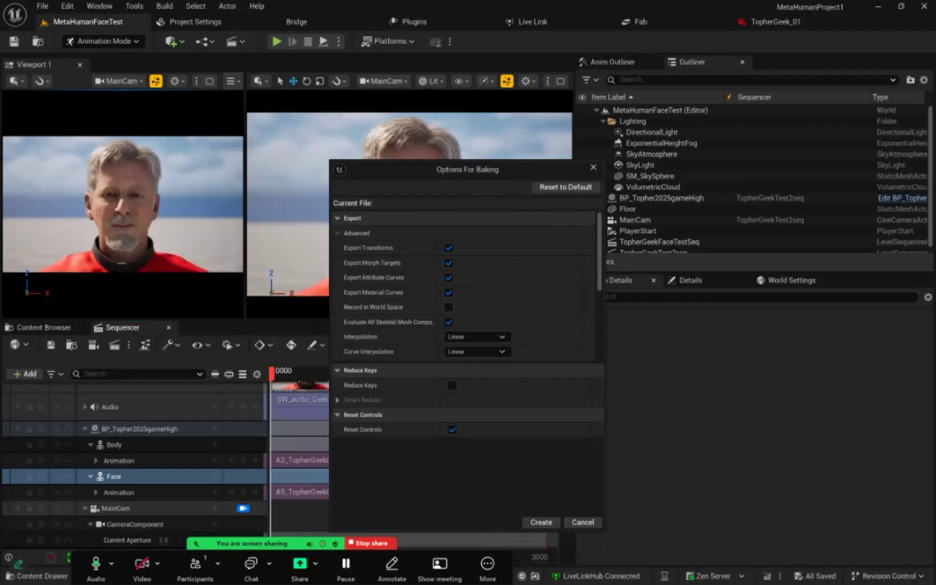
click(542, 523)
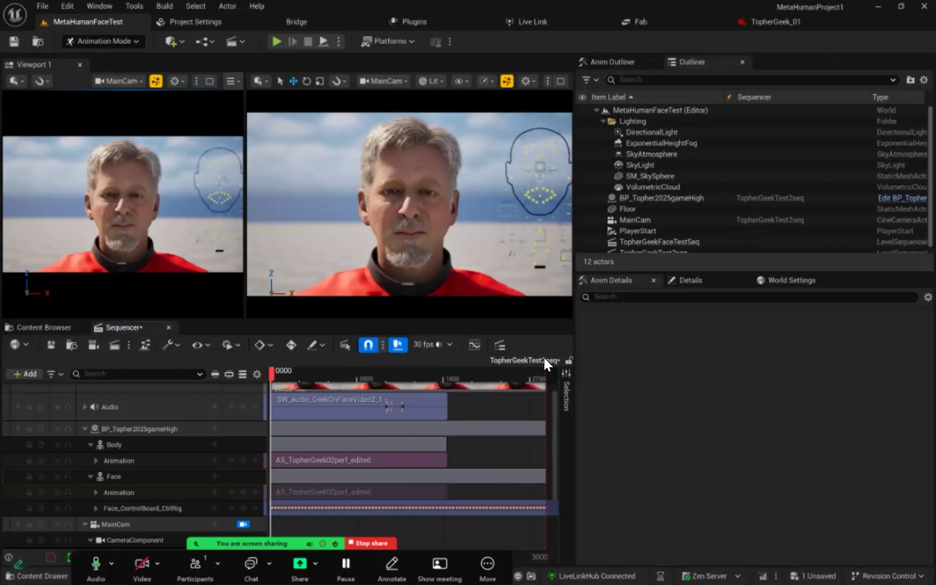
Shorten the sequence's playback range to end with the audio clip, and scrub to frame 982 to check the baked face
drag(546, 372, 450, 371)
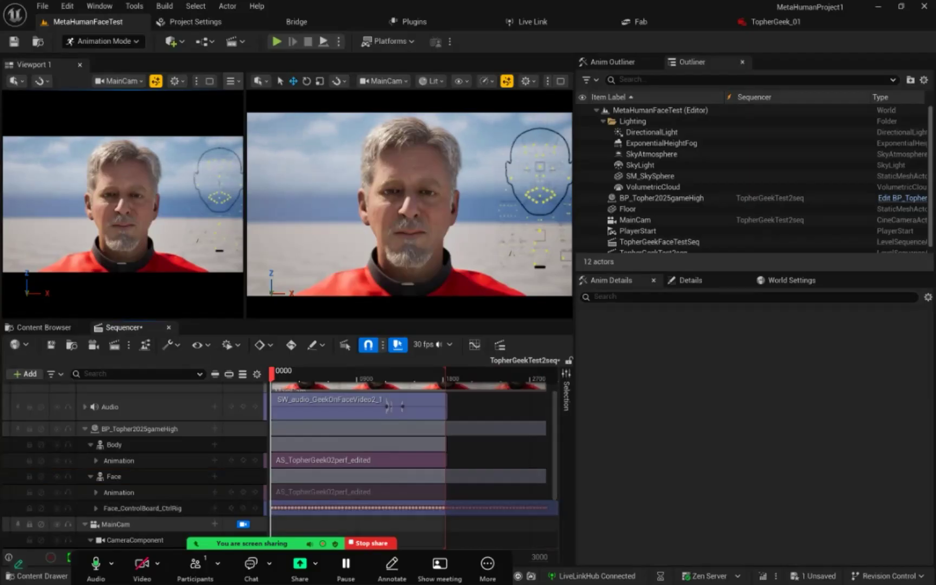
drag(550, 518, 445, 498)
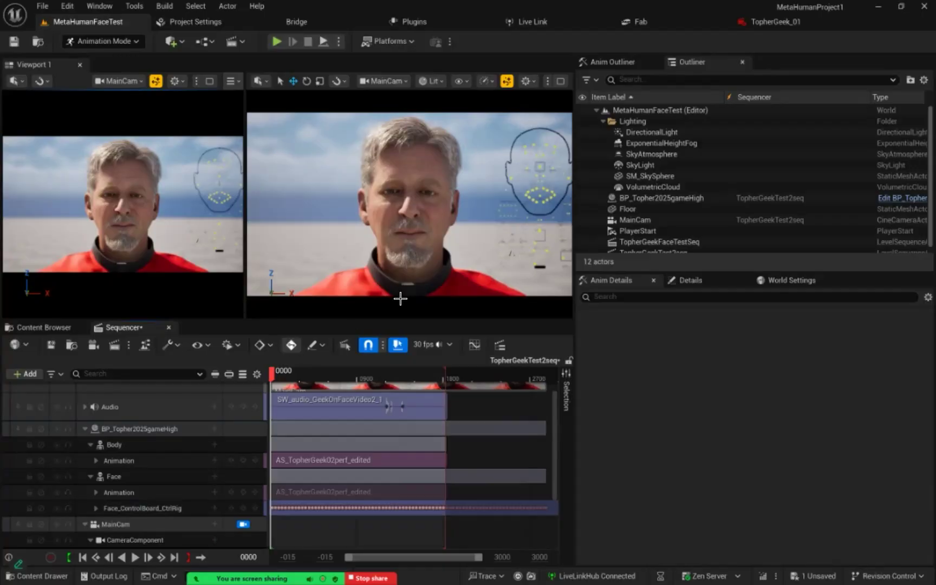
drag(282, 372, 364, 374)
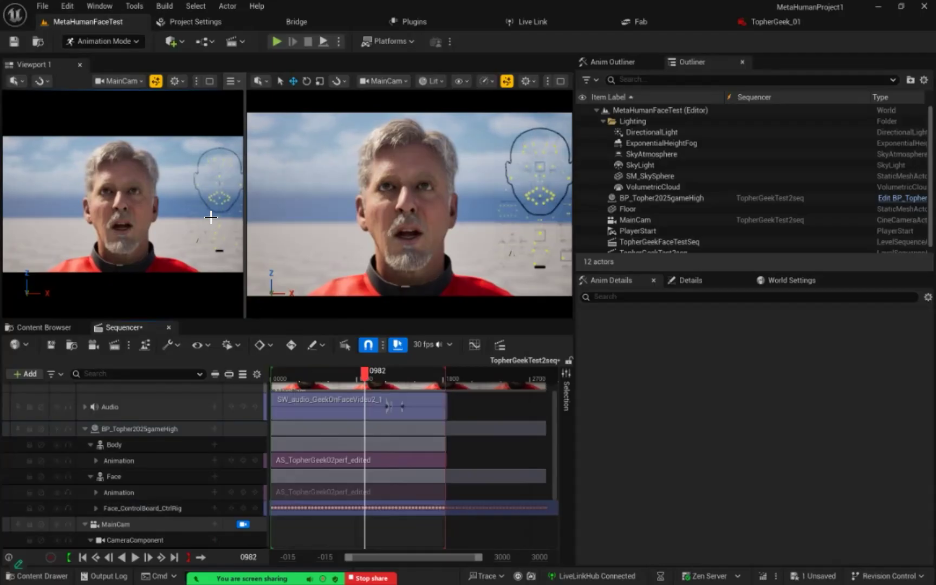
Undo the accidental MainCam move and switch Viewport 1 to the Perspective view
middle_drag(210, 226, 178, 213)
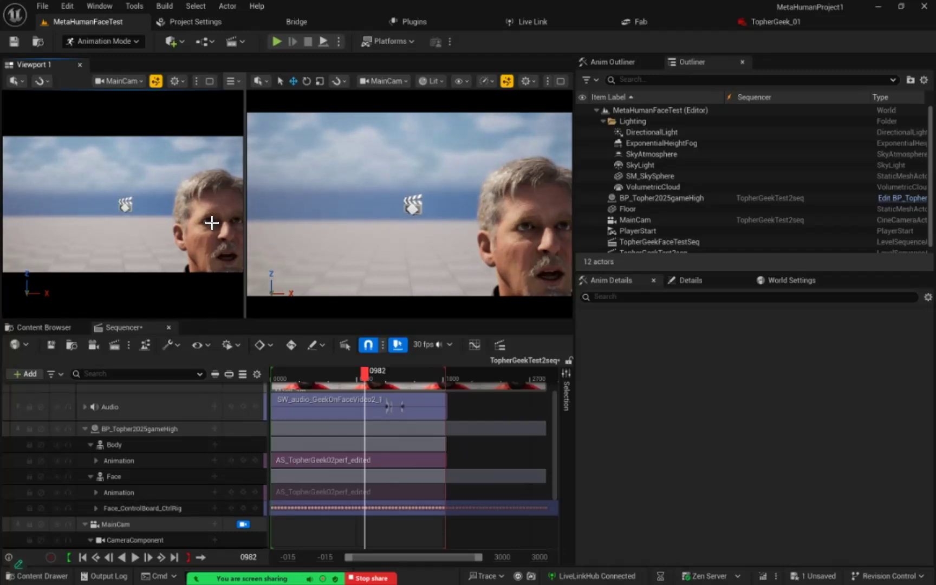
key(ctrl+z)
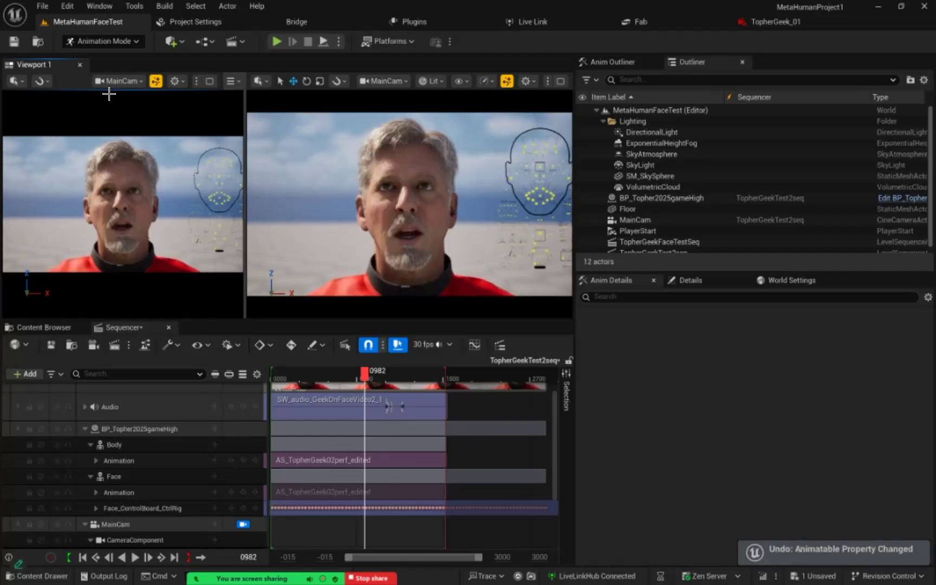
click(131, 85)
click(135, 121)
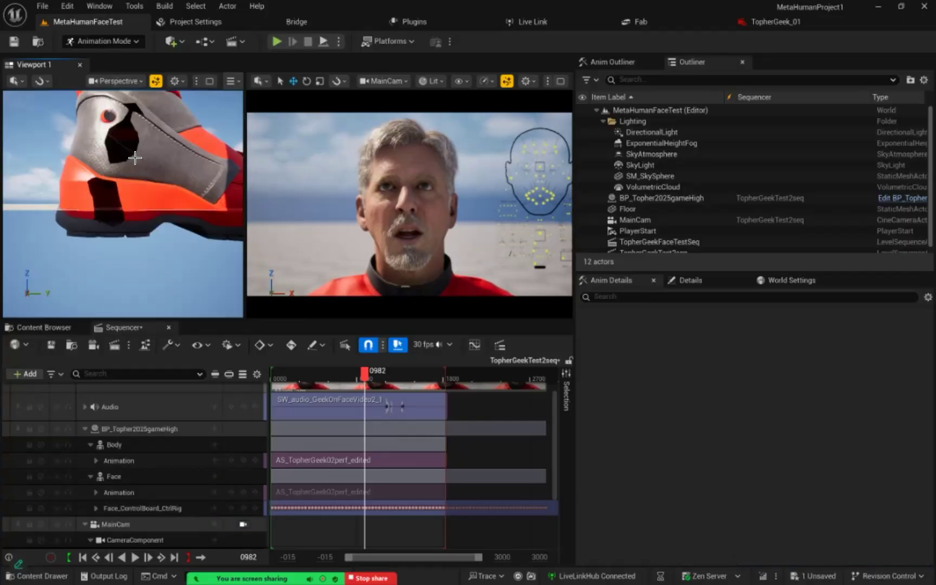
Fly the Perspective view from the character's shoe to the face control boards and frame both boards
mouse_move(163, 217)
right_down()
mouse_move(157, 224)
mouse_move(162, 199)
mouse_move(164, 219)
mouse_move(181, 235)
mouse_move(116, 232)
mouse_move(114, 219)
mouse_move(137, 218)
mouse_move(98, 225)
mouse_move(69, 213)
mouse_move(164, 226)
right_up()
key(s)
key(e)
key(w)
key(w)
key(w)
key(w)
key(s)
scroll(119, 250, up, 8)
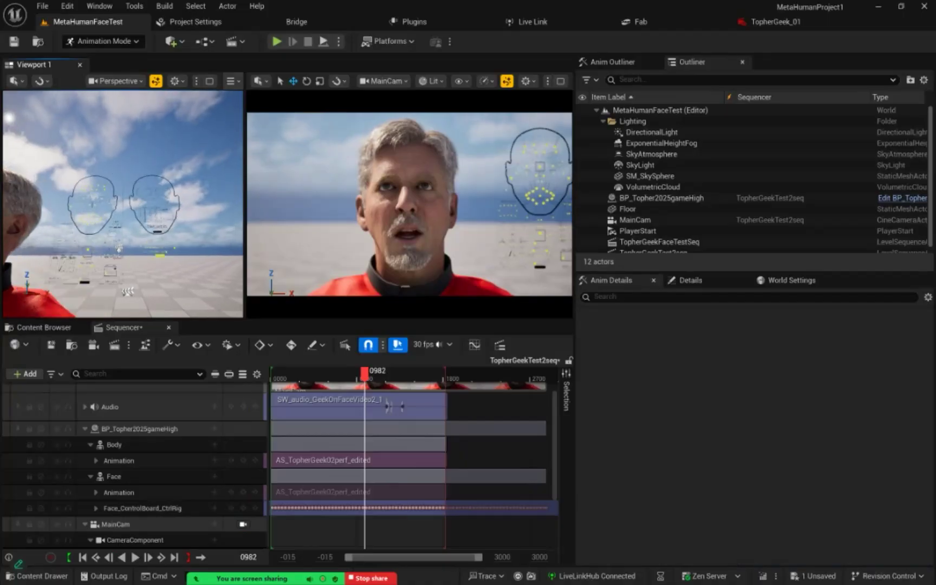
scroll(118, 249, down, 4)
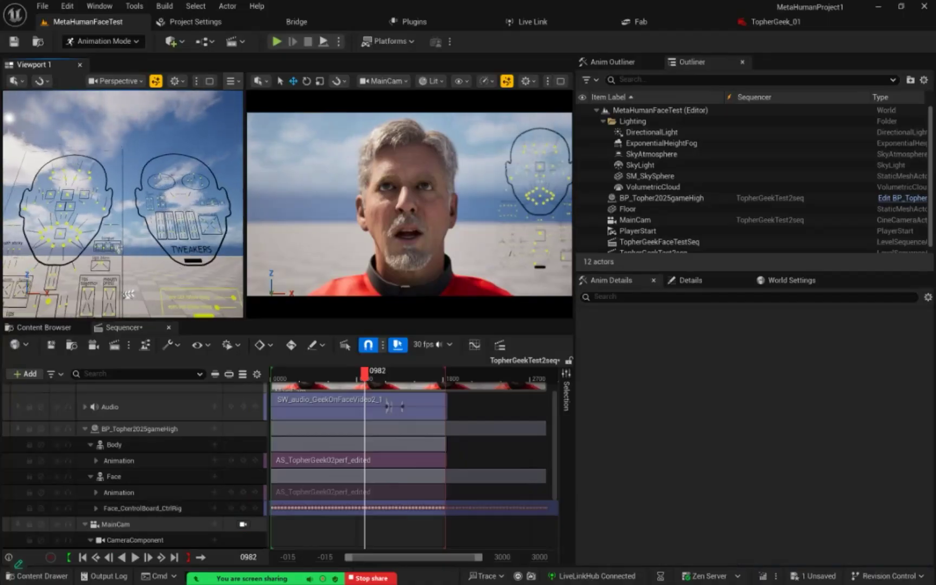
right_drag(182, 221, 200, 231)
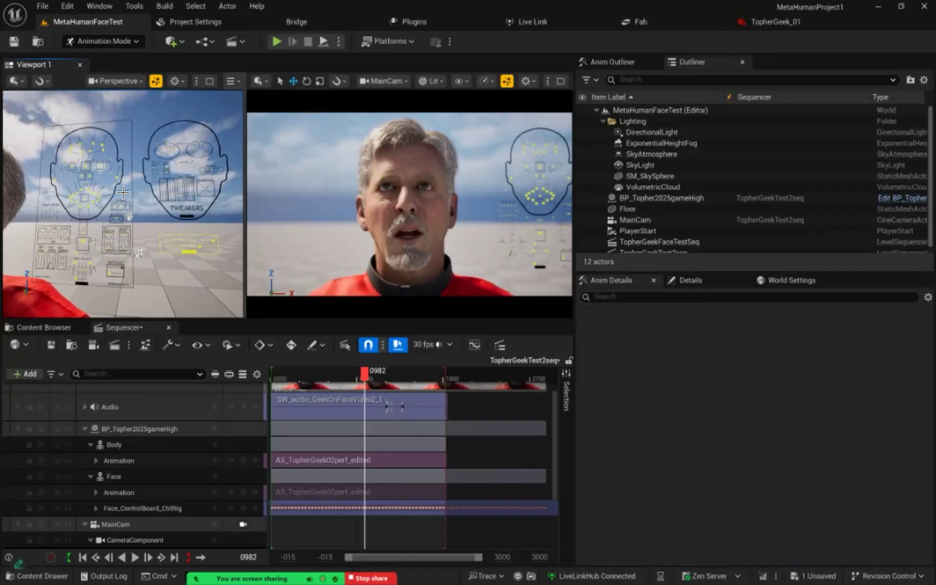
Lower the CTRL_C_mouth control slightly at frame 982, to a second vector value of -0.01
click(87, 201)
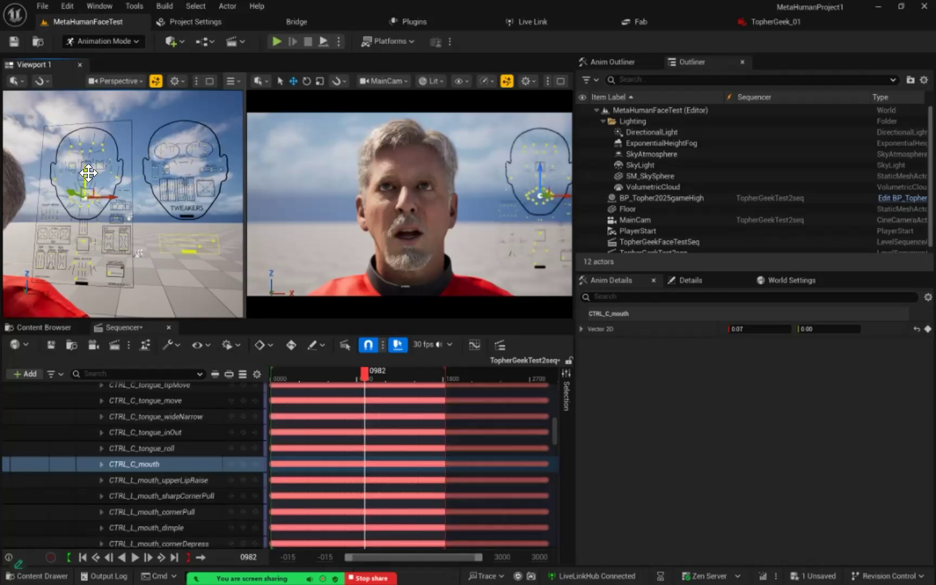
mouse_move(88, 174)
mouse_down()
mouse_move(90, 163)
mouse_move(94, 186)
mouse_move(88, 179)
mouse_up()
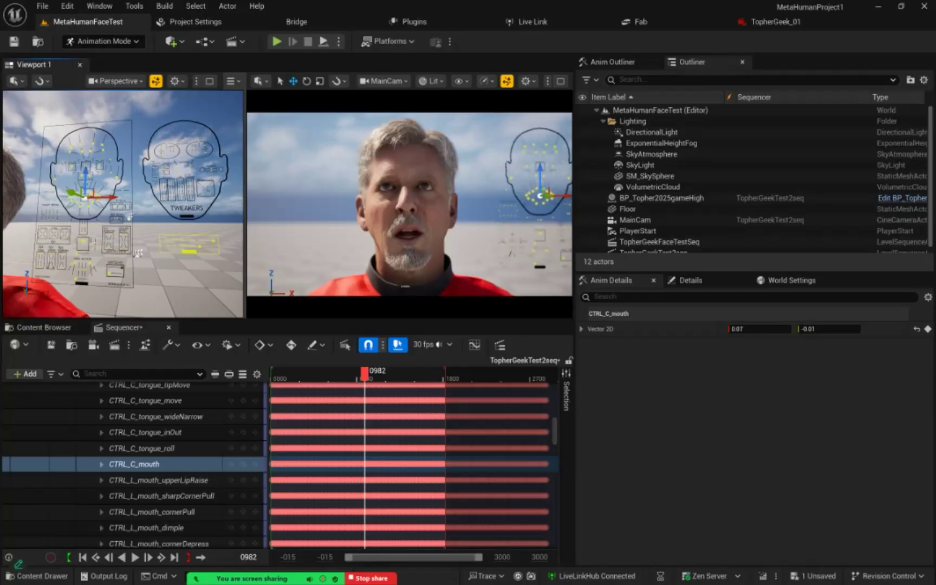
Try setting the CTRL_L_brow_lateral control to 1.00 on the face board, and undo that change
click(105, 150)
drag(105, 150, 60, 170)
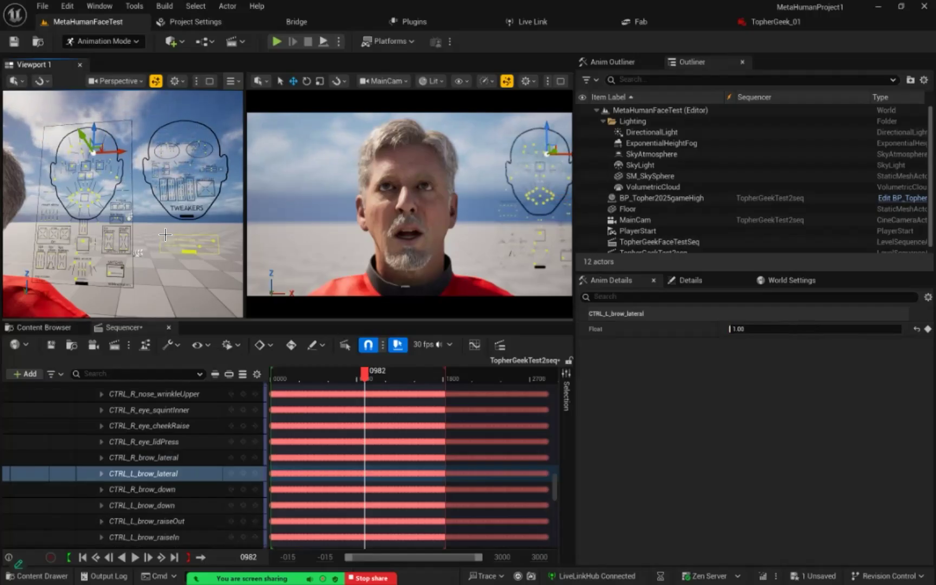
key(ctrl+z)
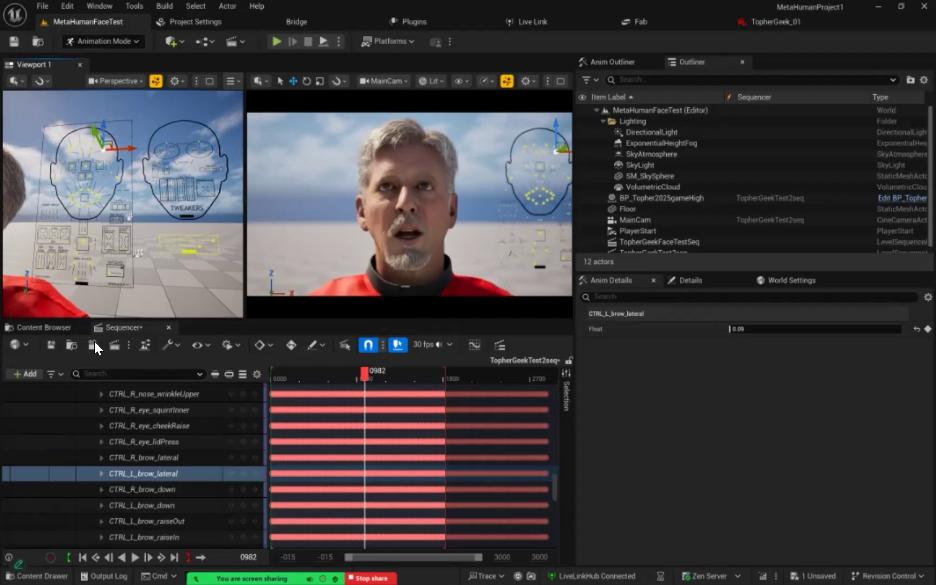
Scrub the sequence to frame 487 and keep the Sequencer in view
drag(363, 371, 317, 370)
click(32, 328)
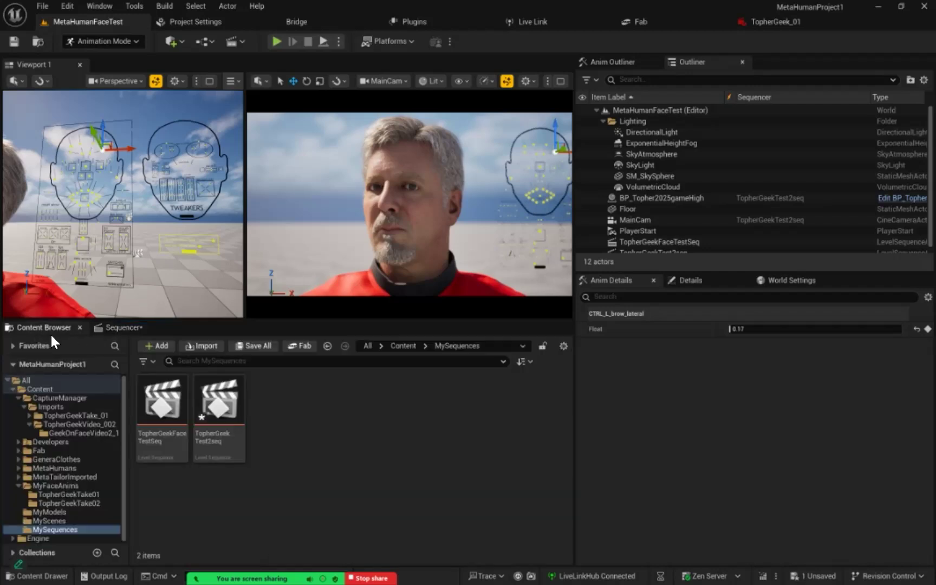
click(120, 328)
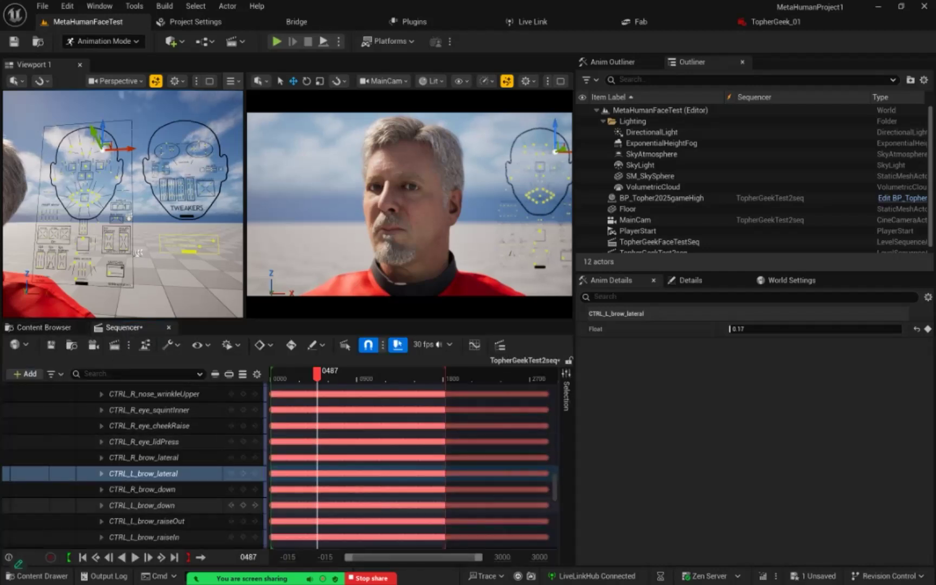
Widen the Sequencer area and its track-name column, and shorten the timeline's visible range to end around frame 1952
drag(574, 433, 665, 433)
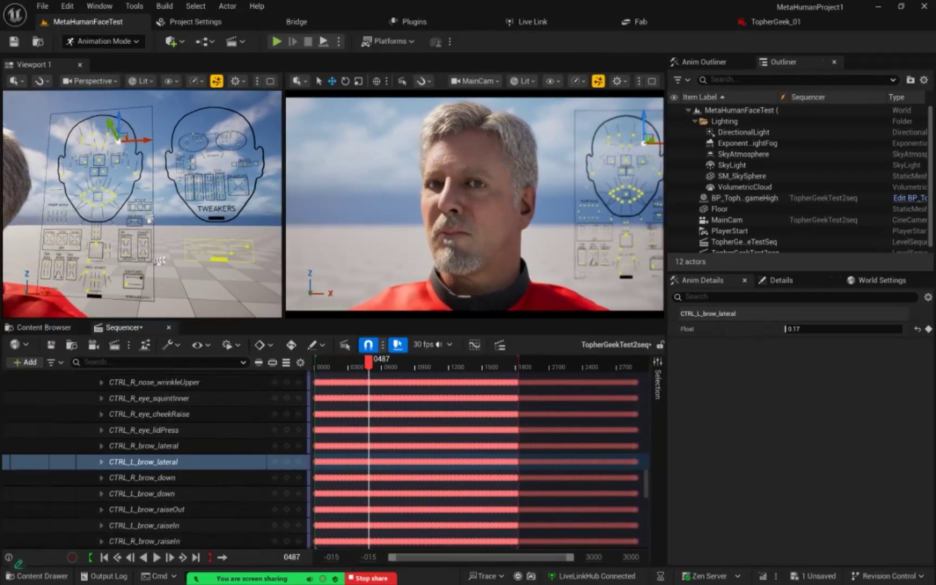
drag(310, 460, 345, 461)
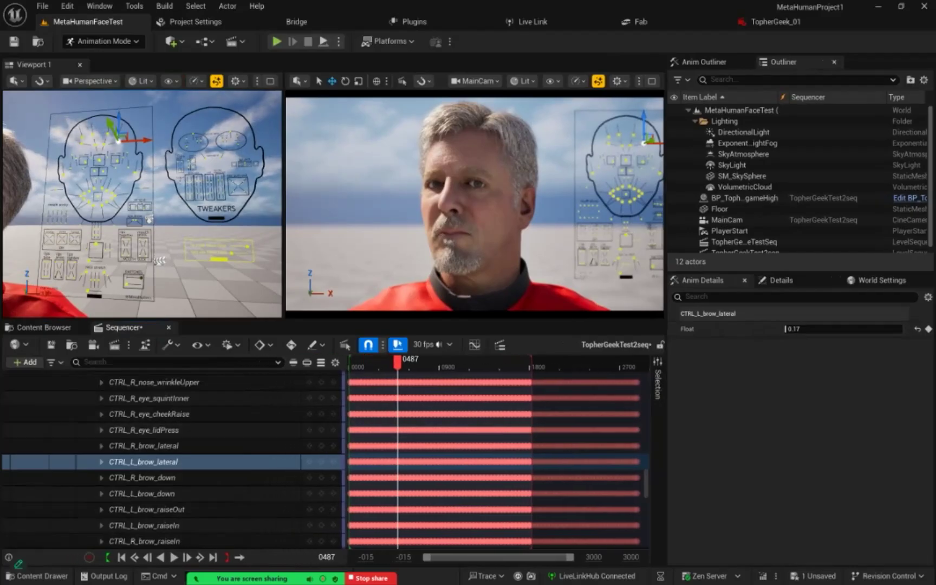
drag(570, 557, 523, 557)
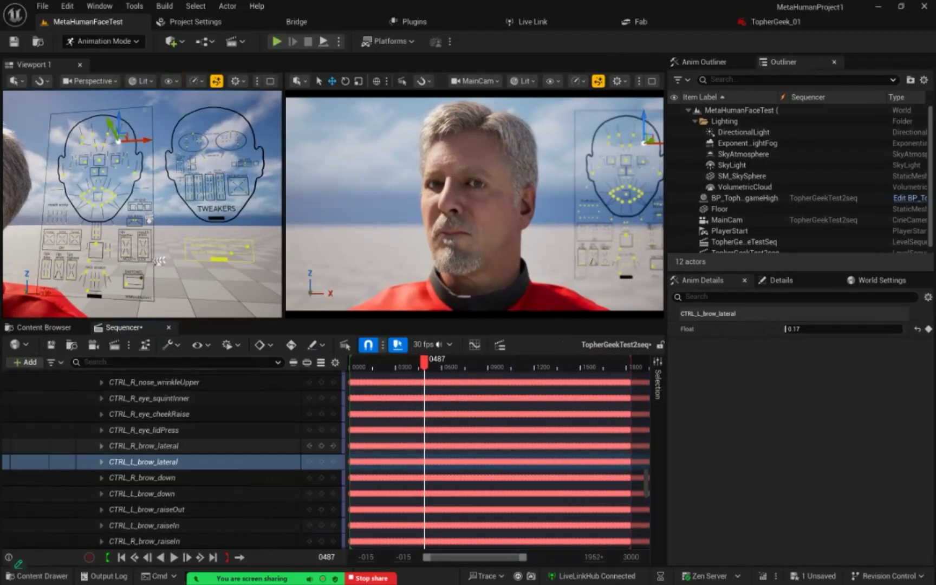
Try adding an Additive section to the Face_ControlBoard_CtrlRig track, and undo the addition
scroll(174, 452, up, 10)
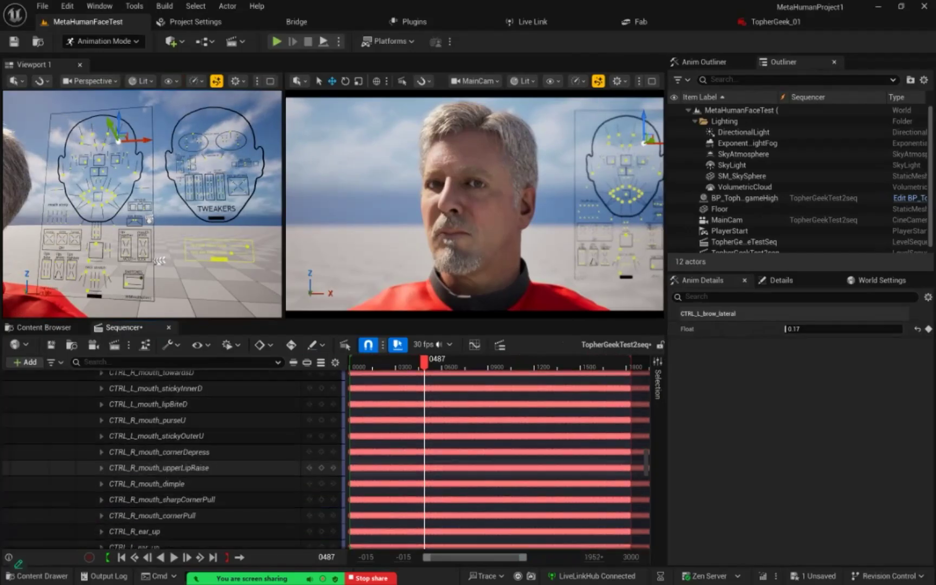
scroll(173, 460, up, 6)
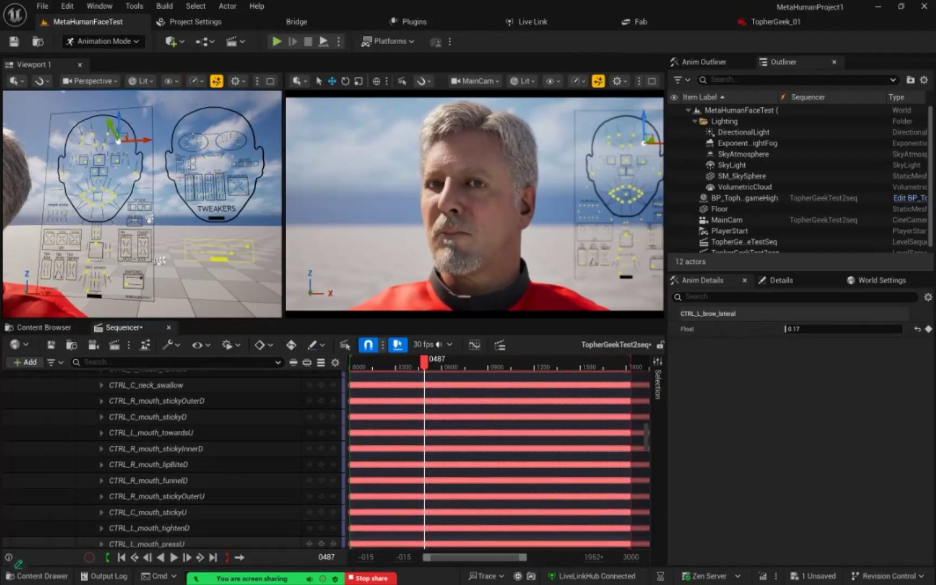
scroll(173, 472, up, 8)
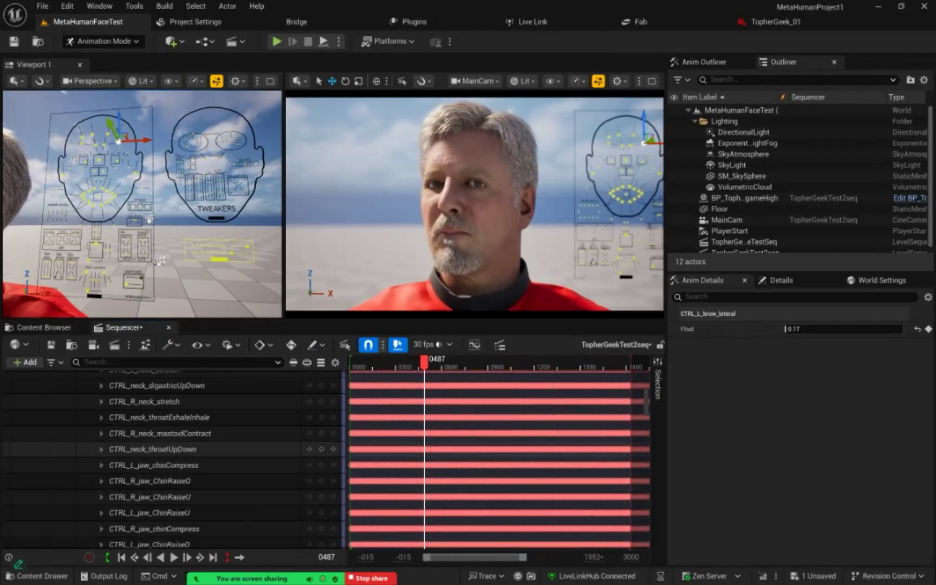
scroll(173, 460, up, 10)
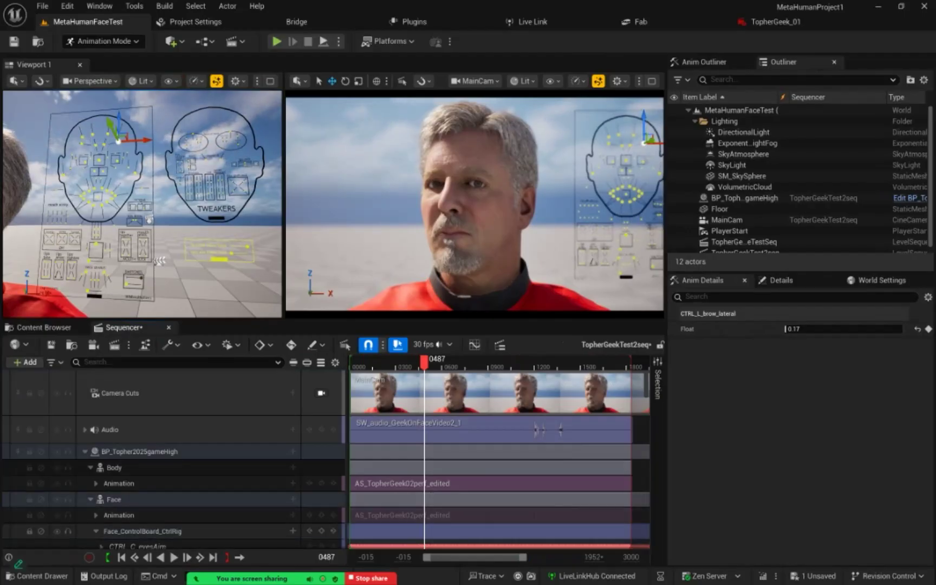
scroll(173, 461, down, 2)
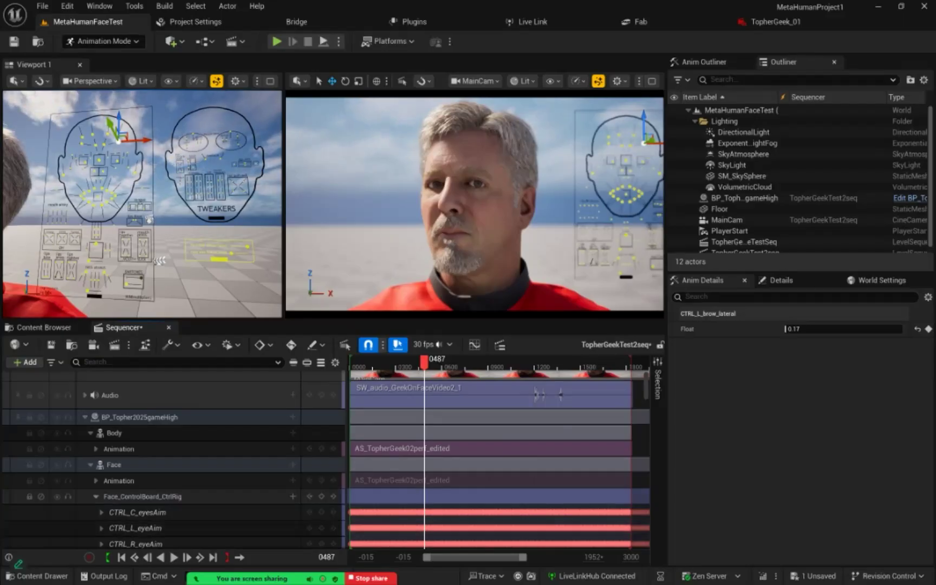
click(96, 497)
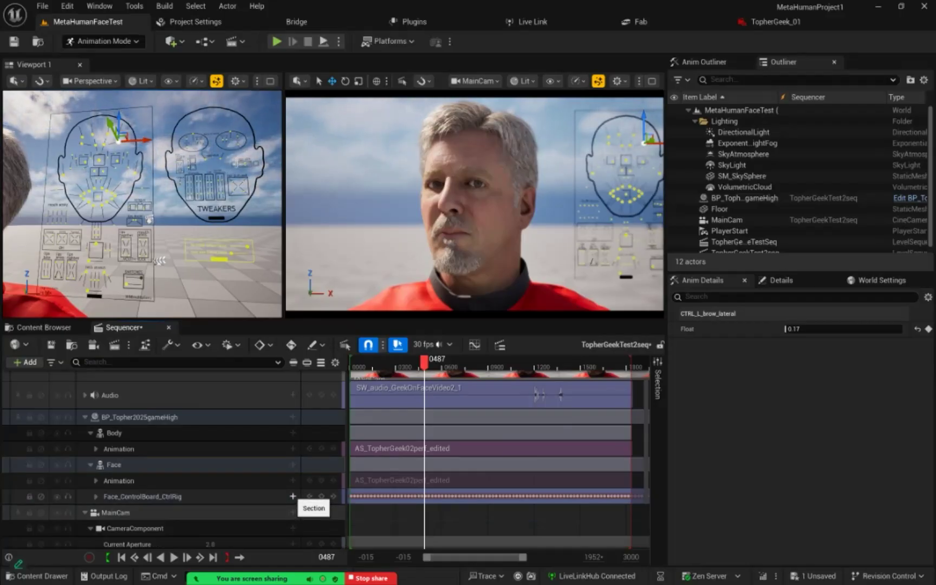
click(293, 497)
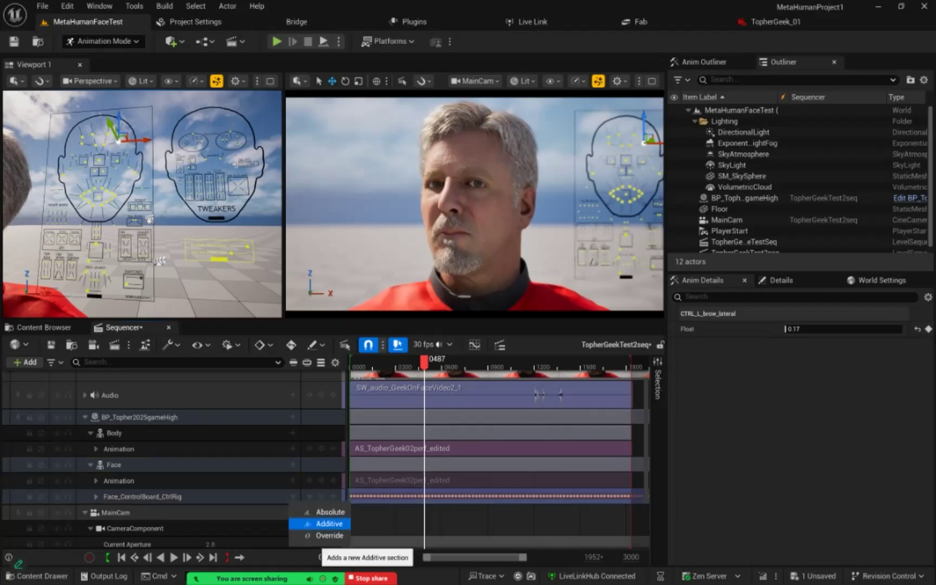
click(328, 524)
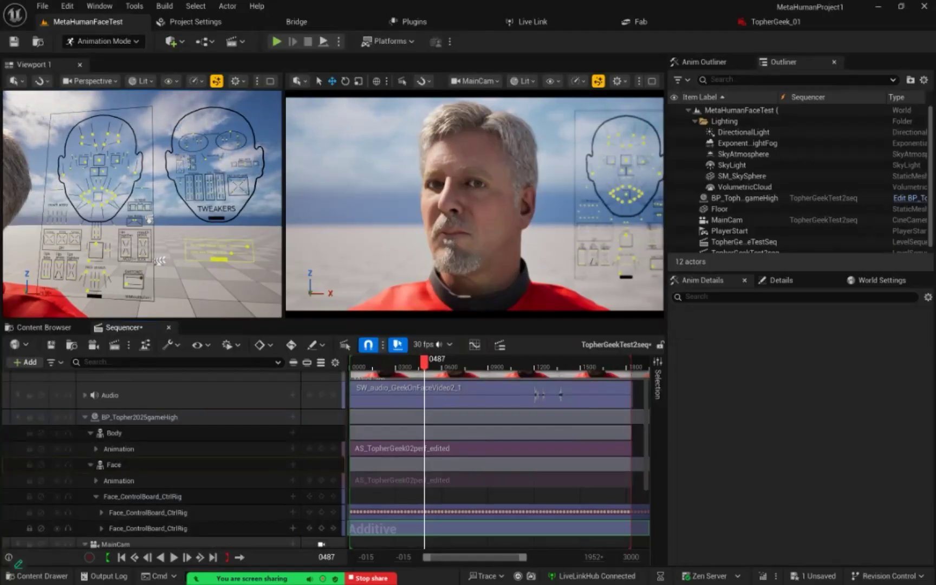
key(ctrl+z)
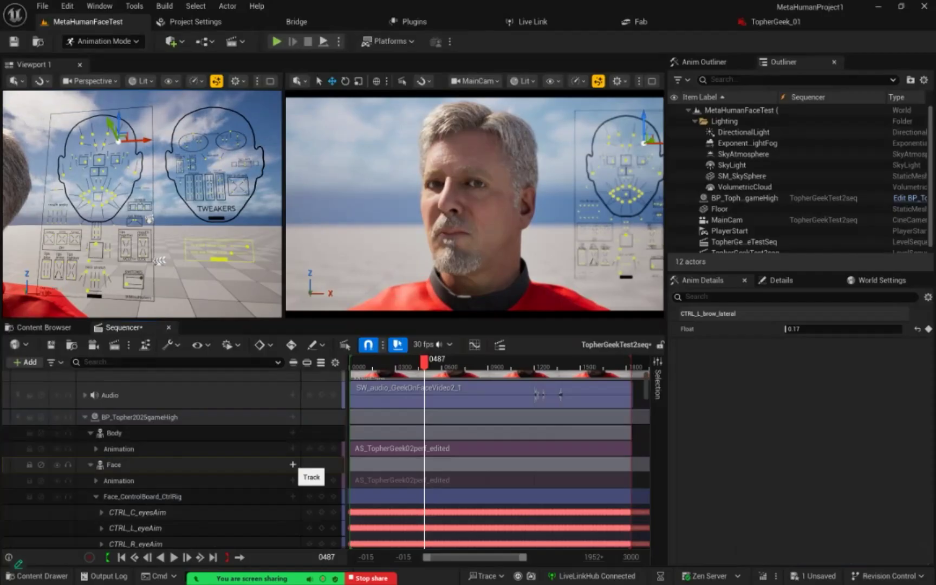
click(293, 464)
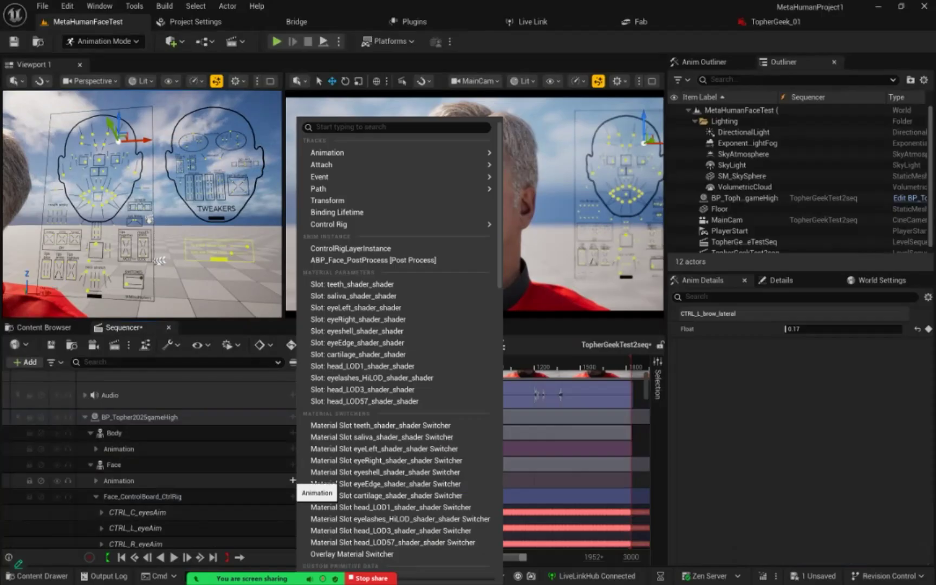
click(292, 481)
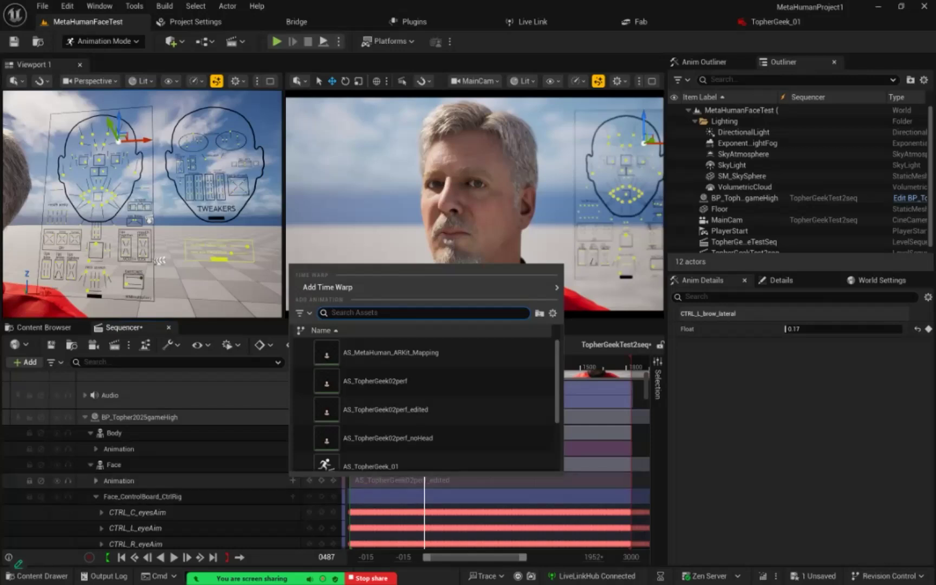
click(96, 481)
click(96, 481)
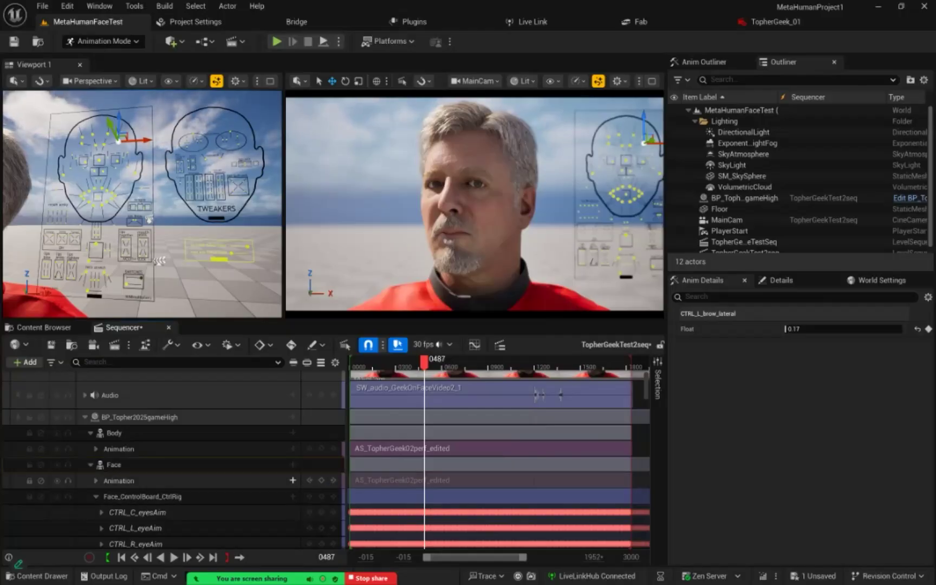
click(292, 480)
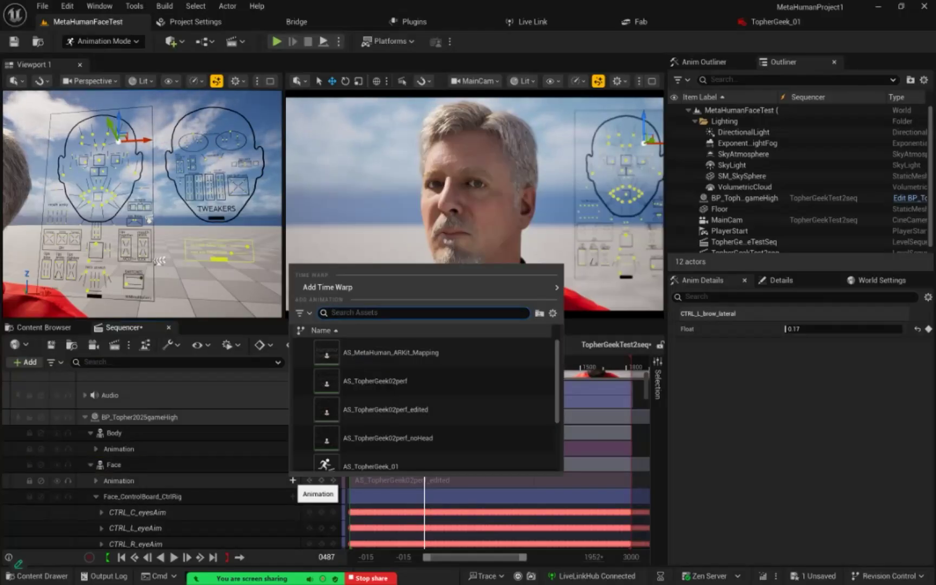
Add an Additive section to the Face_ControlBoard_CtrlRig track
click(293, 496)
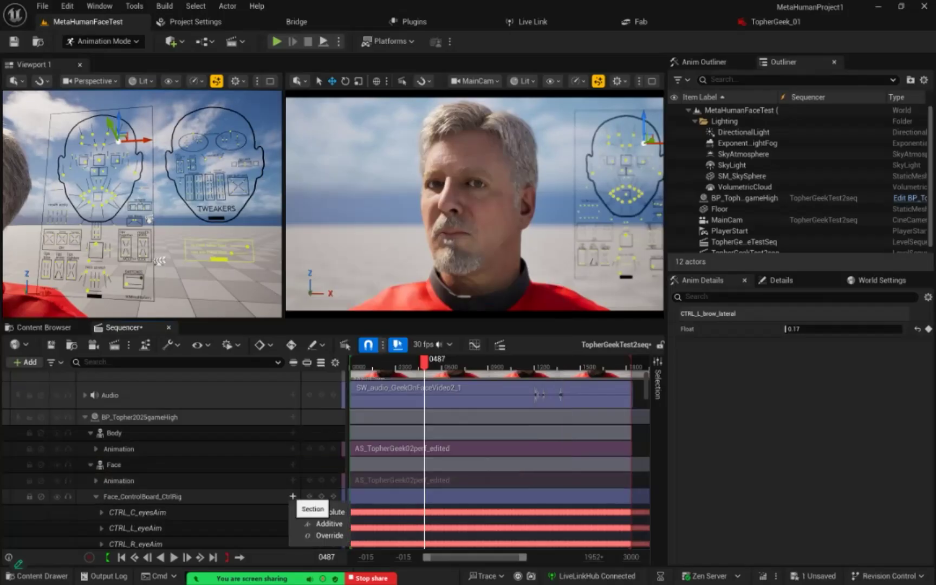
click(292, 496)
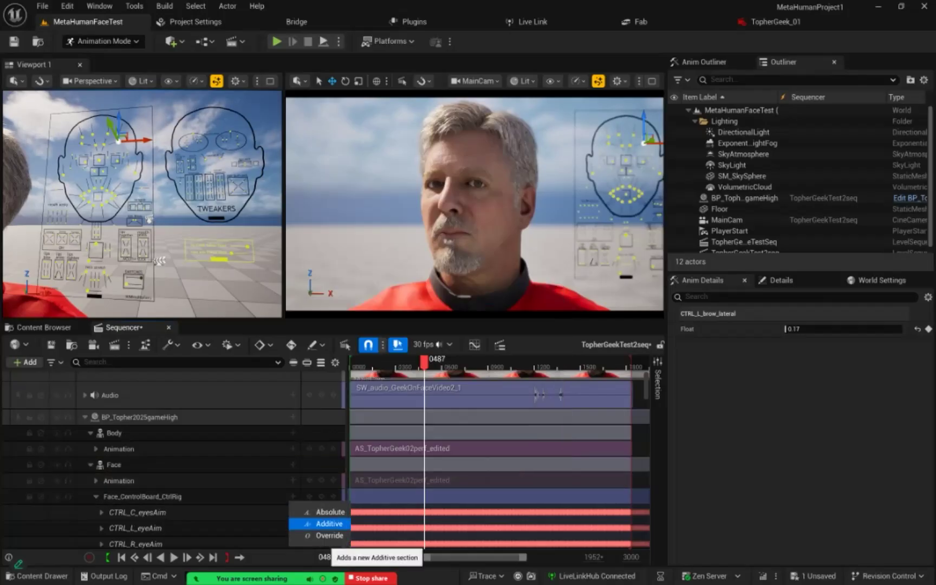
click(328, 524)
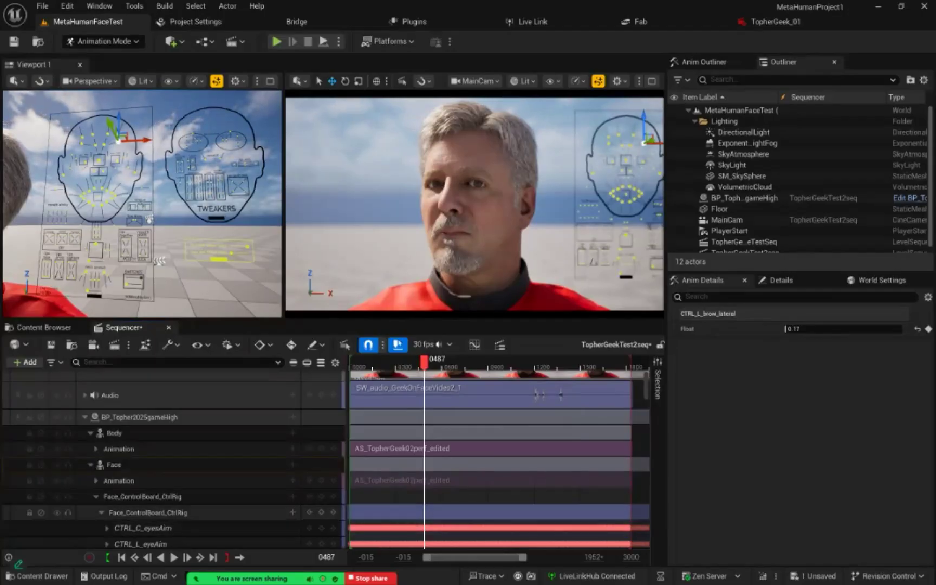
Rename the upper, baked control rig section to Face_ControlBoard_CtrlRigAdd
click(148, 513)
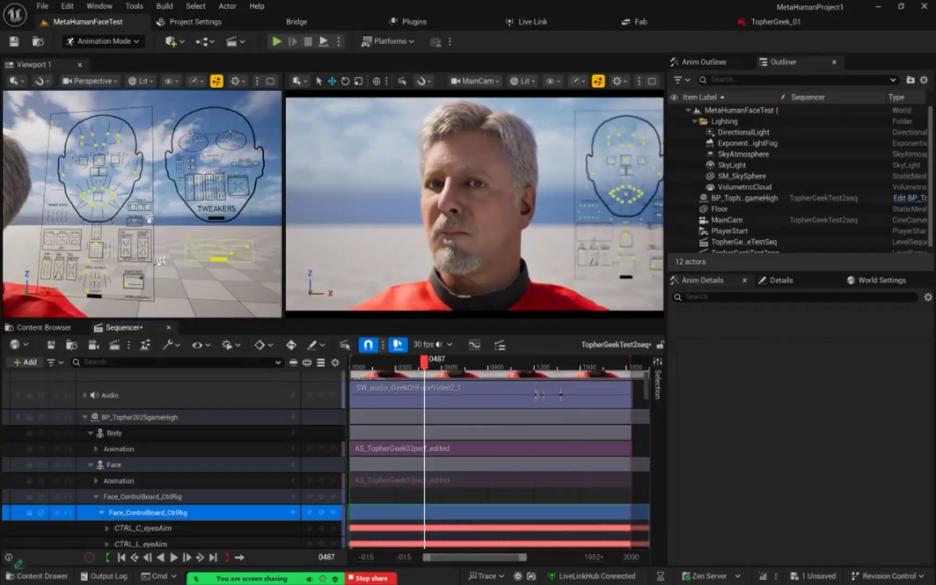
click(179, 513)
click(206, 512)
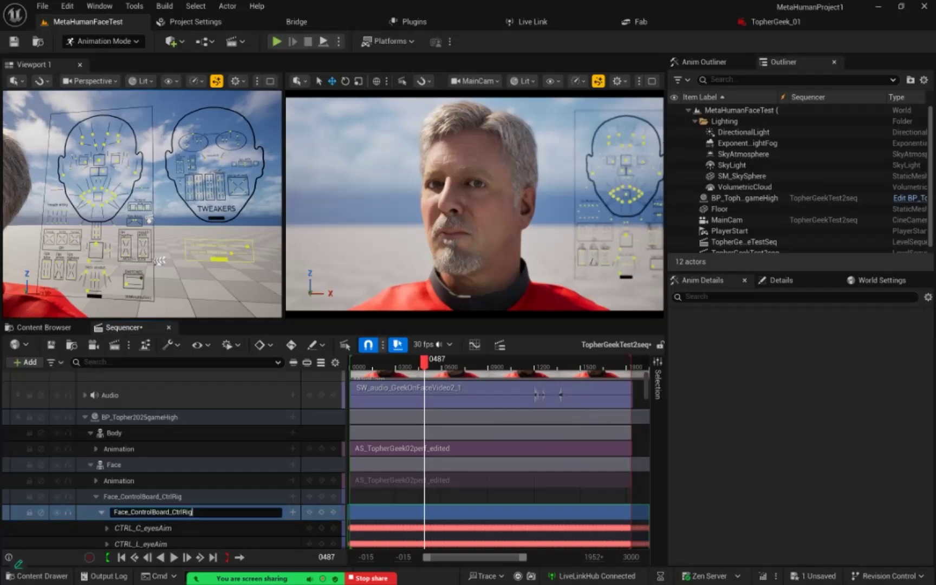
text(Add)
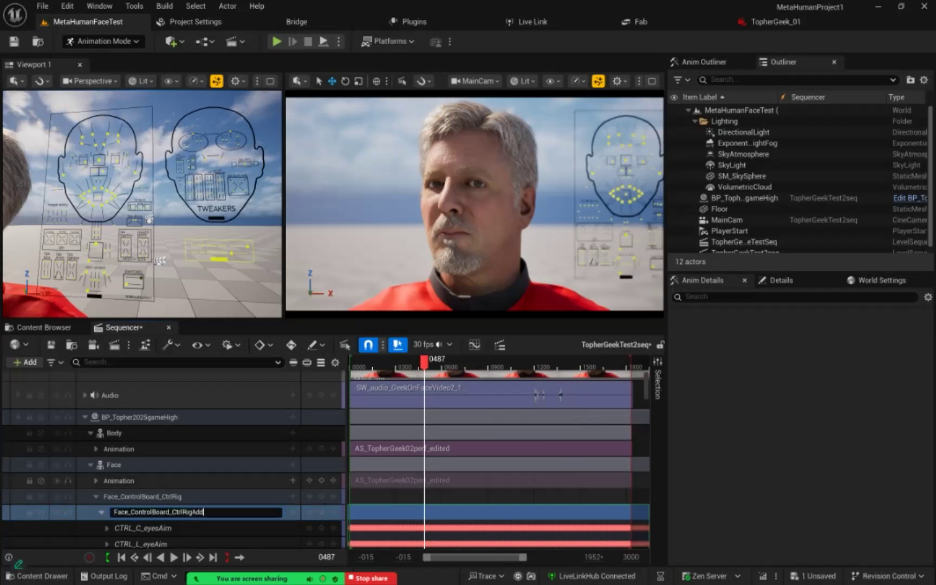
key(Return)
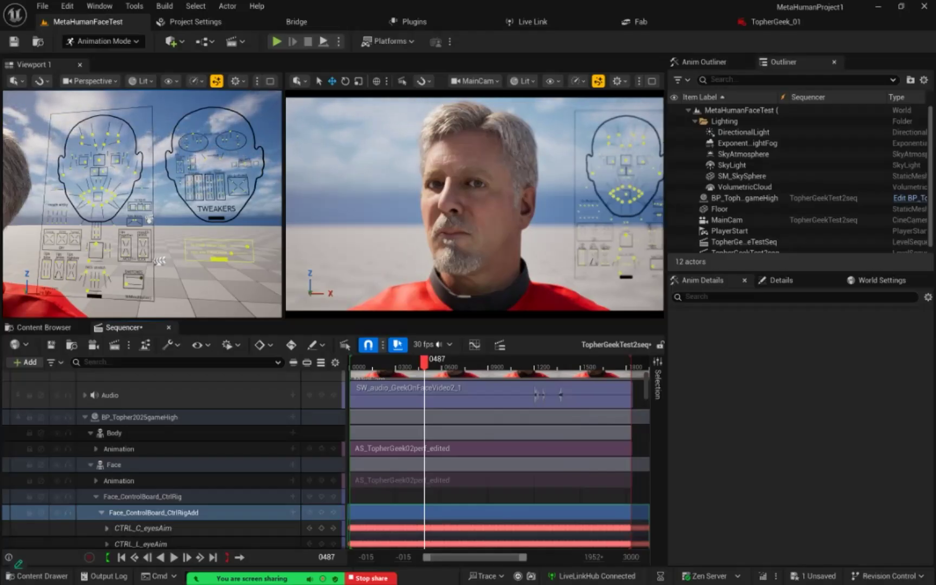
Collapse the baked control rig section and restore its name to Face_ControlBoard_CtrlRig
click(102, 512)
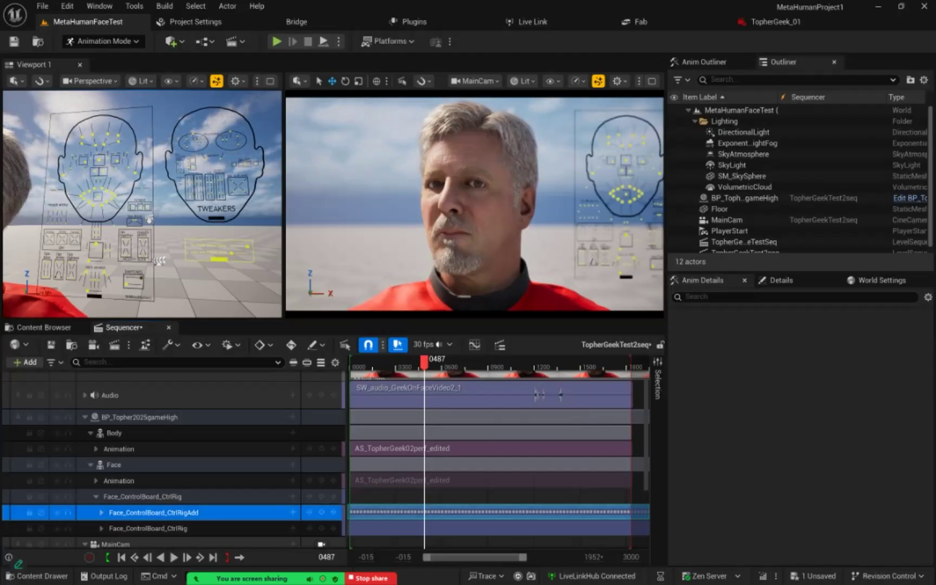
key(F2)
key(End)
key(shift+Left)
key(shift+Left)
key(shift+Left)
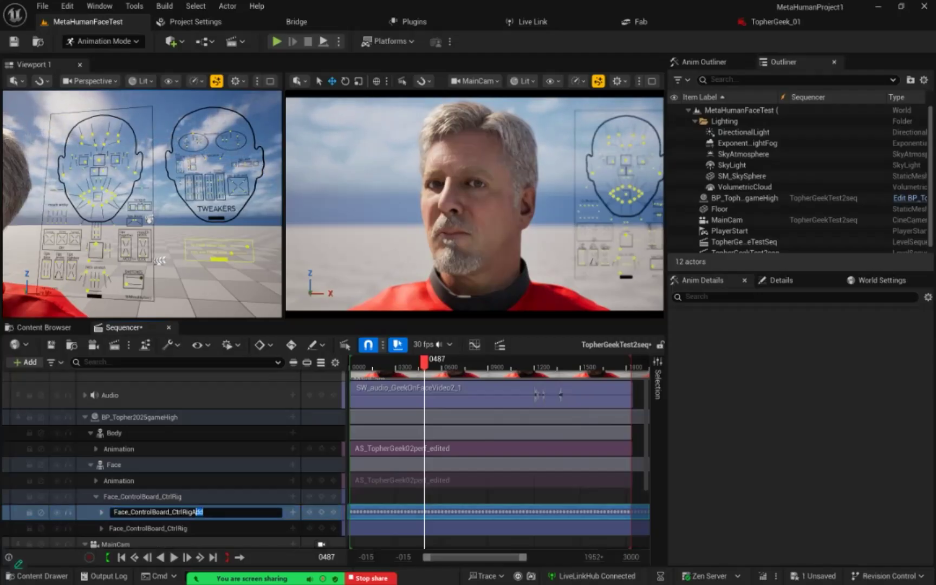
key(BackSpace)
key(Return)
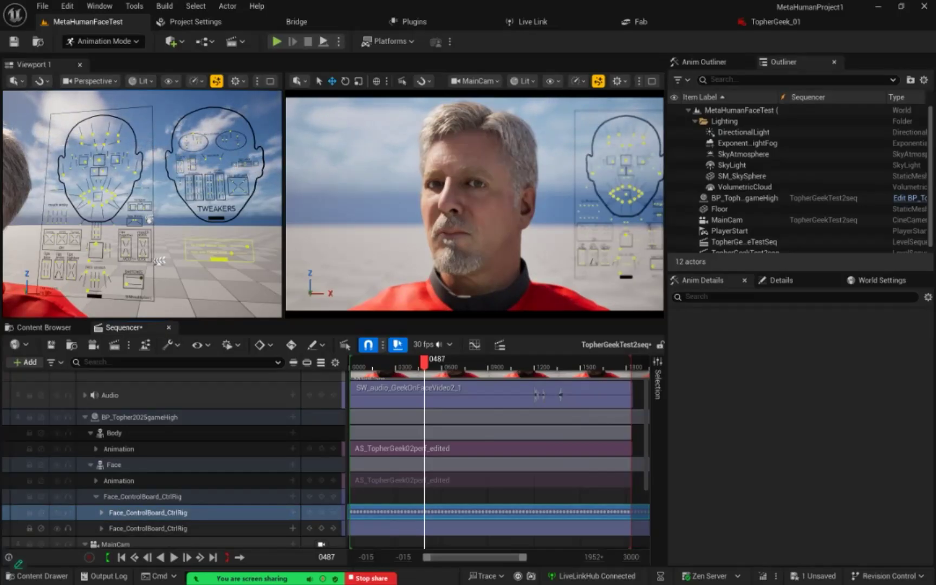
Rename the lower, additive control rig section to Face_ControlBoard_CtrlRigAdd
scroll(325, 459, down, 1)
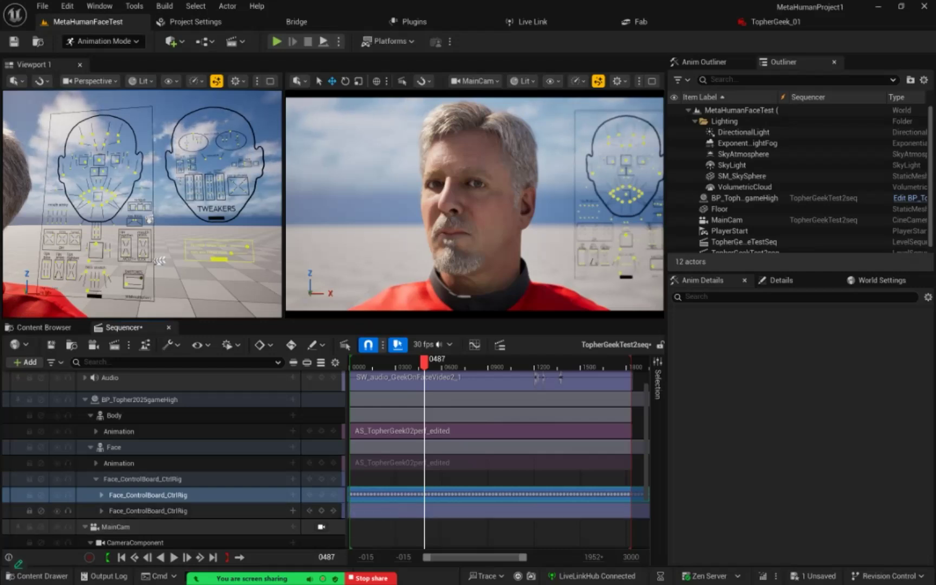
click(148, 511)
click(148, 511)
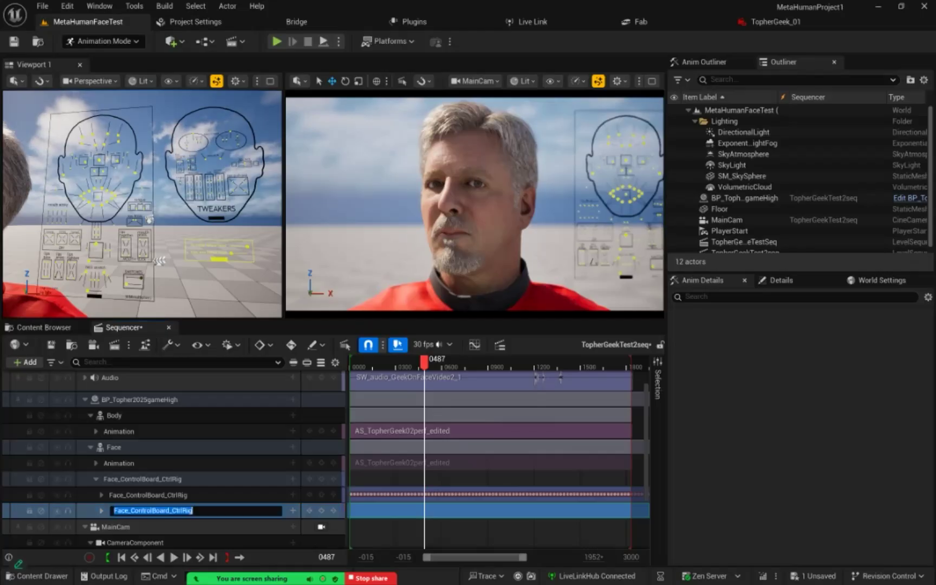
key(End)
text(Add)
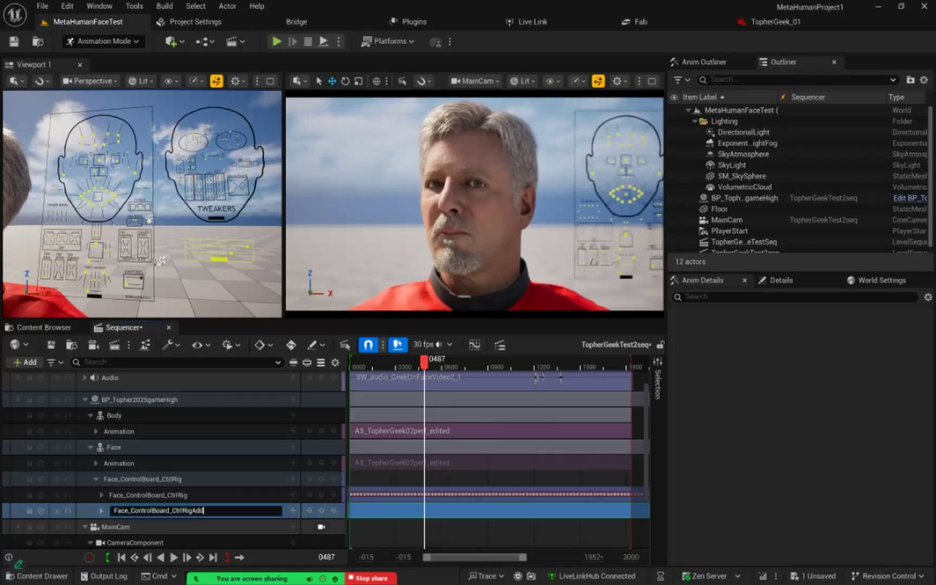
key(Return)
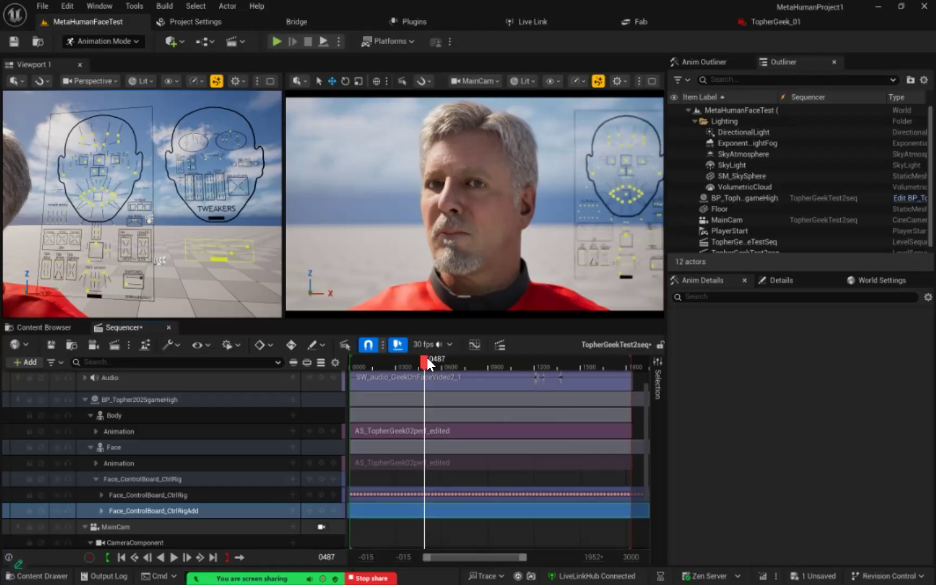
Review the facial performance along the timeline and key the Face_ControlBoard_CtrlRigAdd section at frame 0
drag(410, 360, 471, 361)
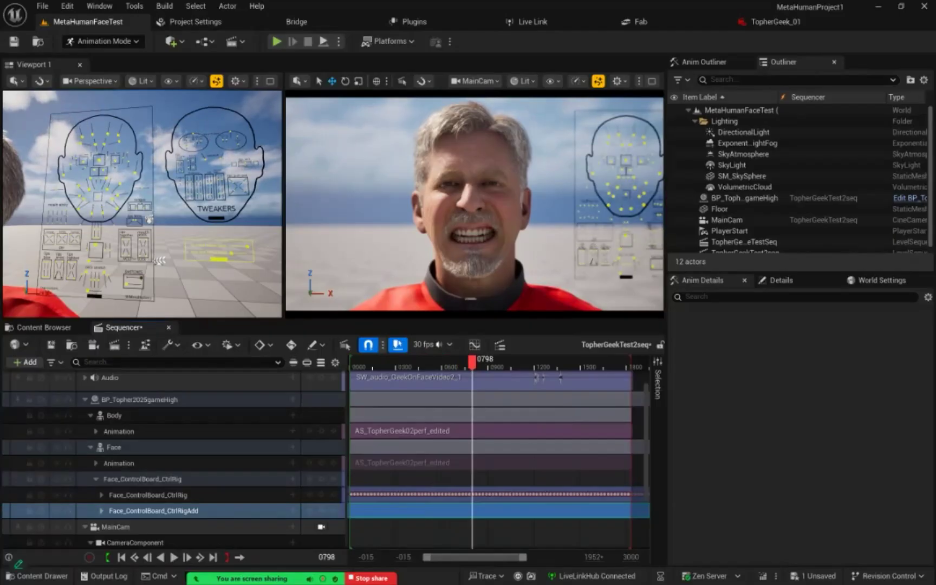
drag(472, 360, 494, 361)
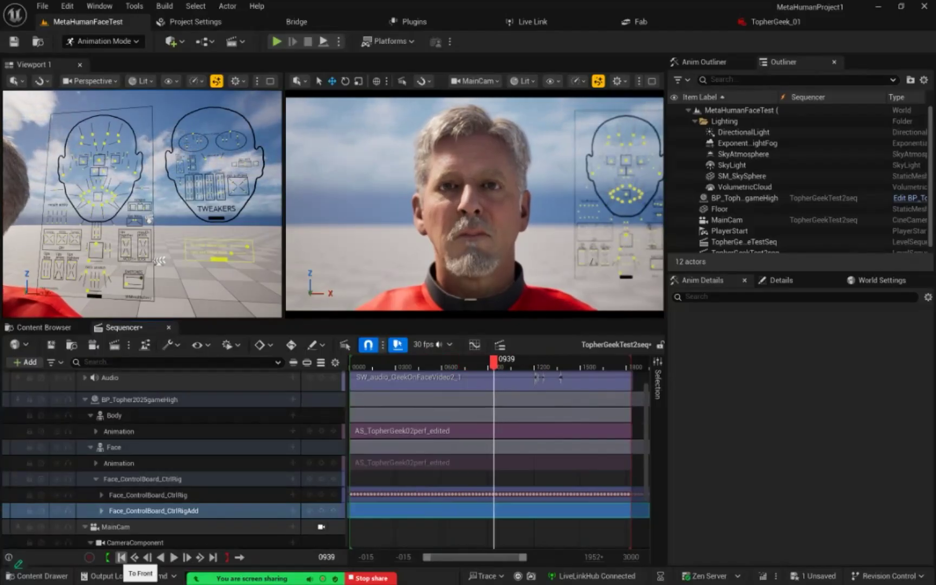
click(121, 557)
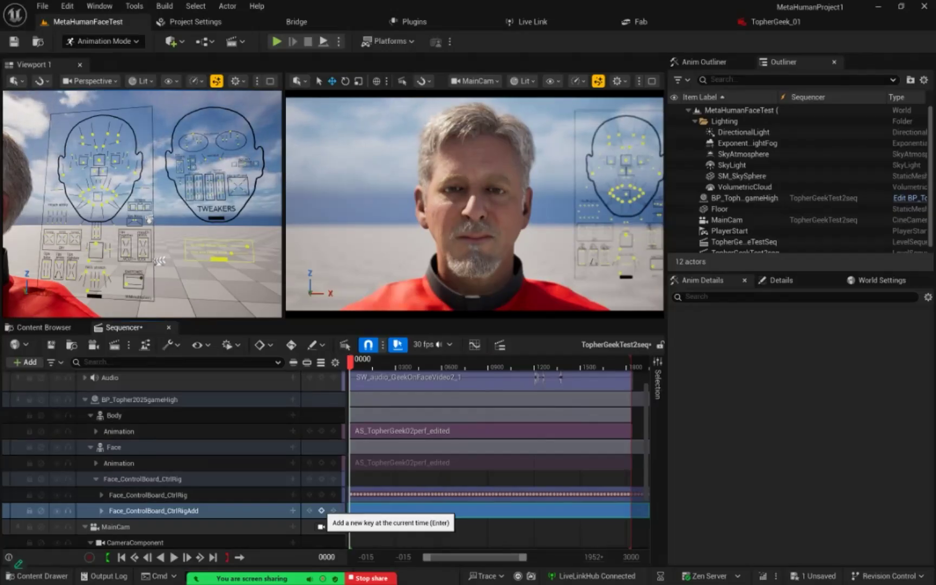
click(321, 510)
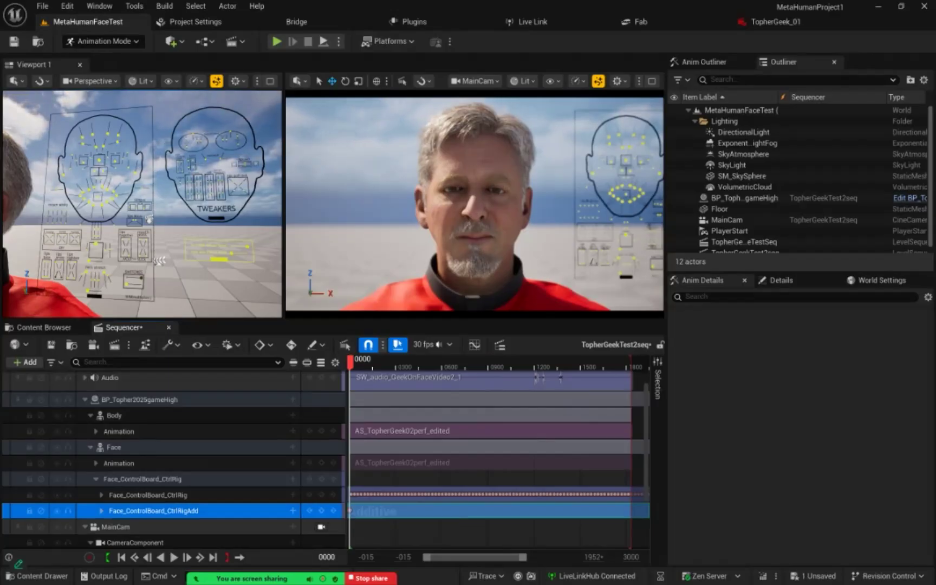
scroll(174, 487, down, 2)
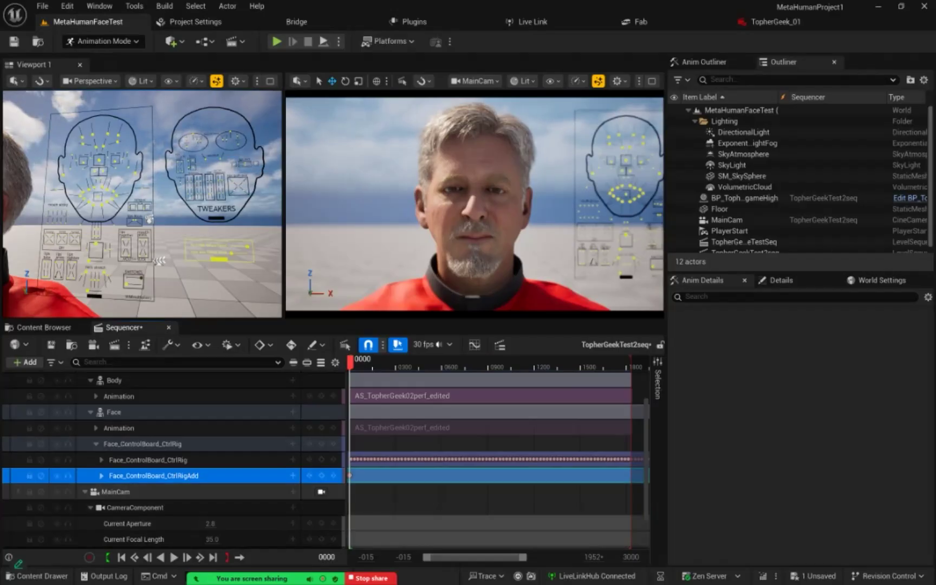
click(102, 476)
click(101, 476)
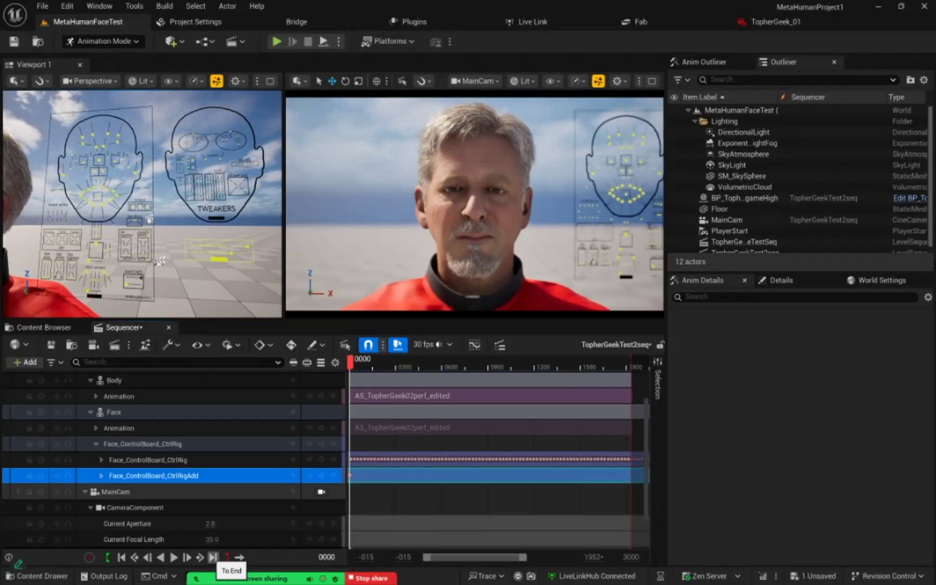
Add a key to the Face_ControlBoard_CtrlRigAdd section at the sequence's last frame, 1835
click(213, 557)
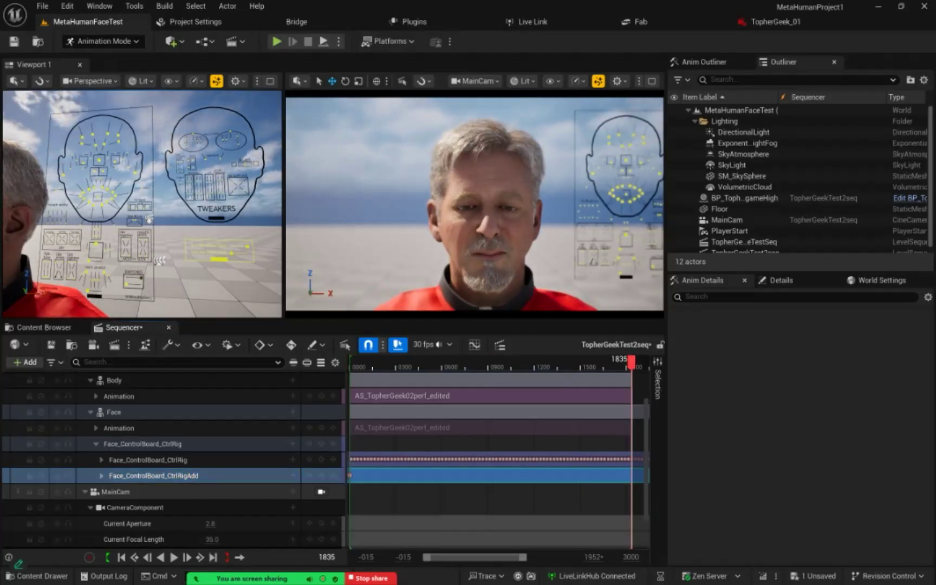
drag(631, 362, 633, 361)
click(614, 363)
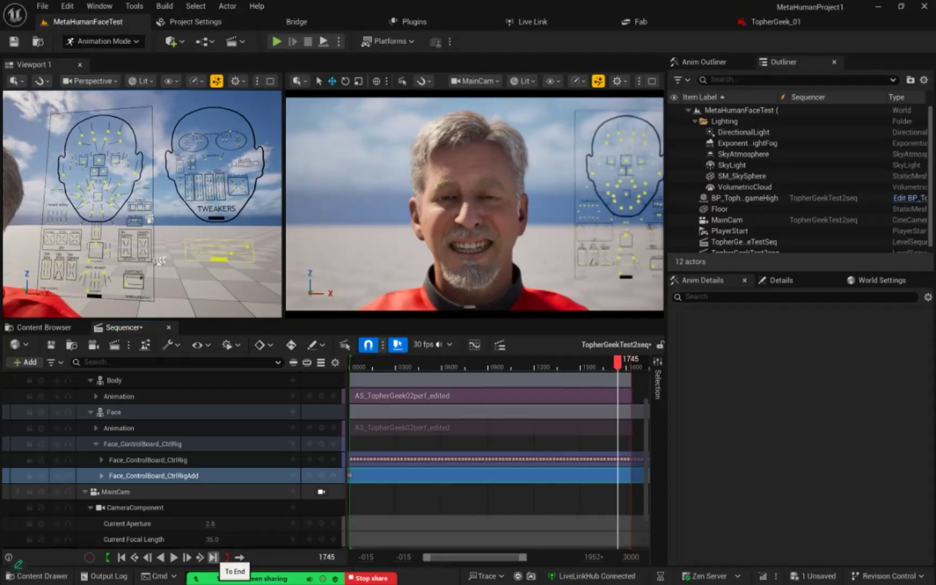
click(213, 557)
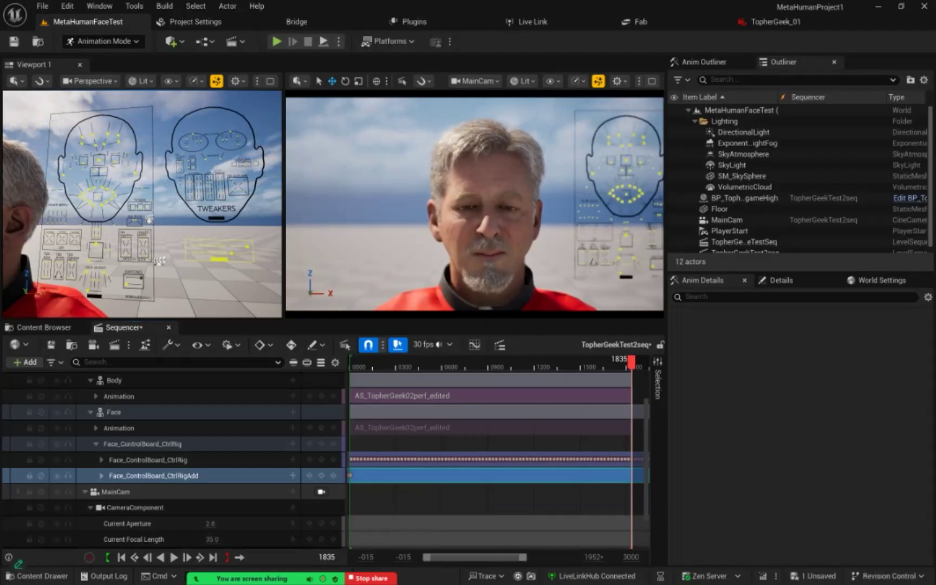
click(321, 476)
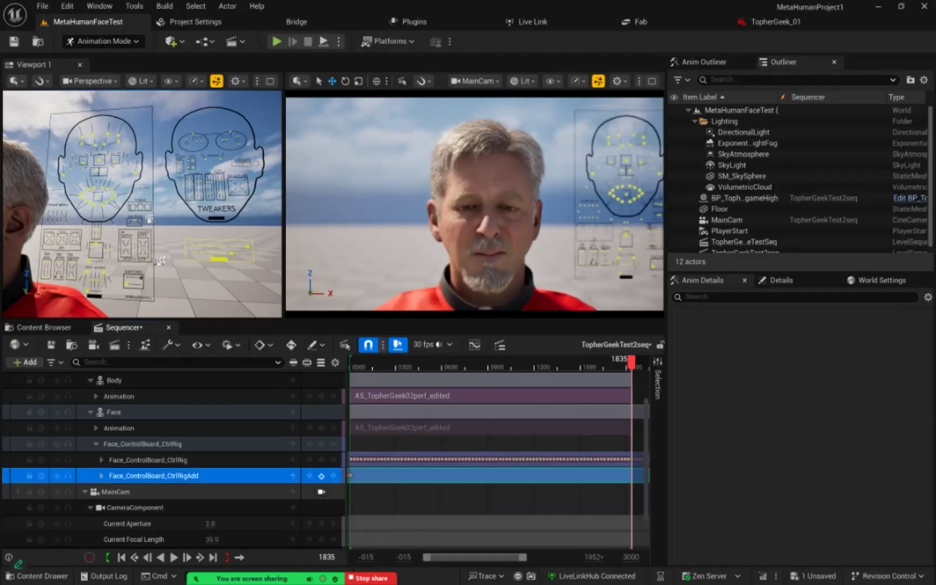
Key the Face_ControlBoard_CtrlRigAdd section at frames 905 and 679, on either side of the bared-teeth expression
drag(631, 360, 489, 367)
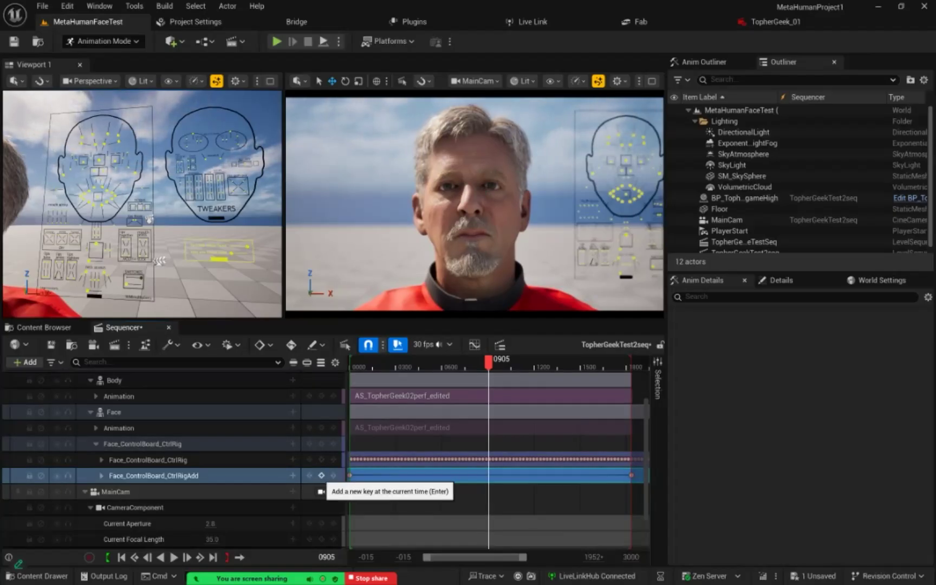
click(321, 476)
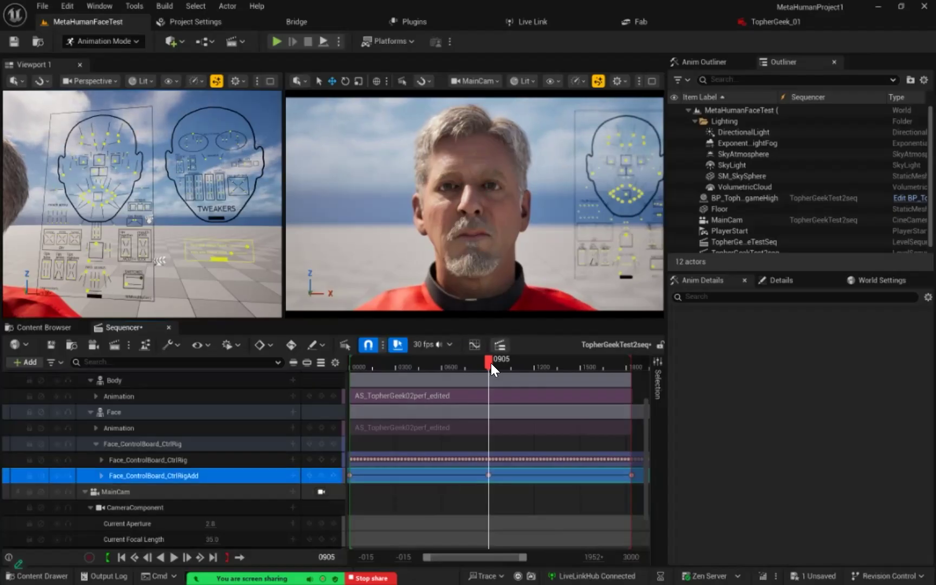
drag(490, 362, 455, 371)
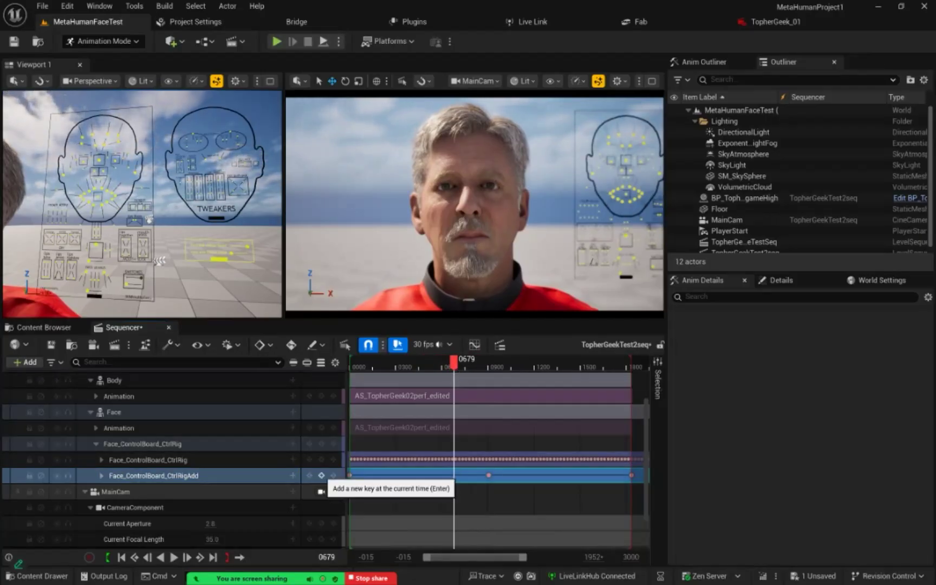
click(321, 475)
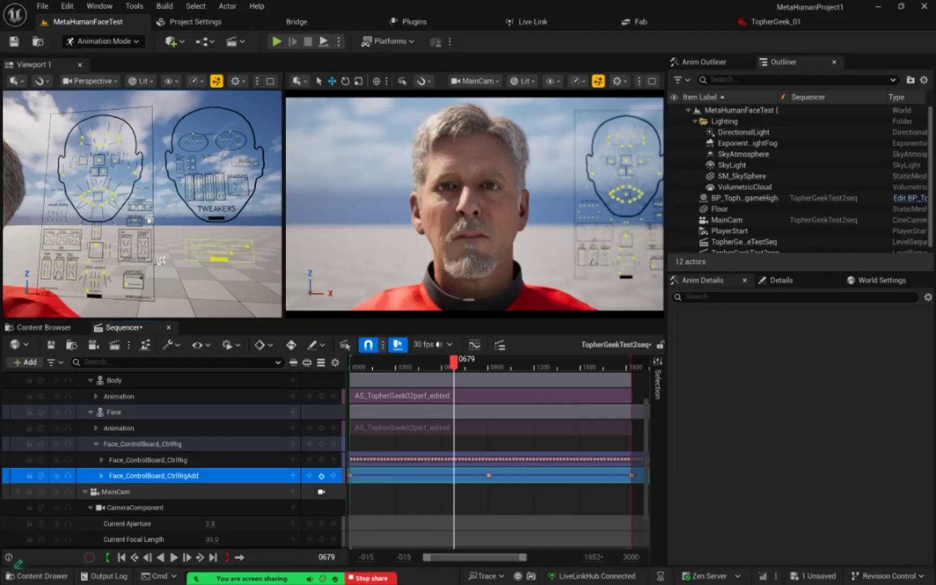
click(322, 475)
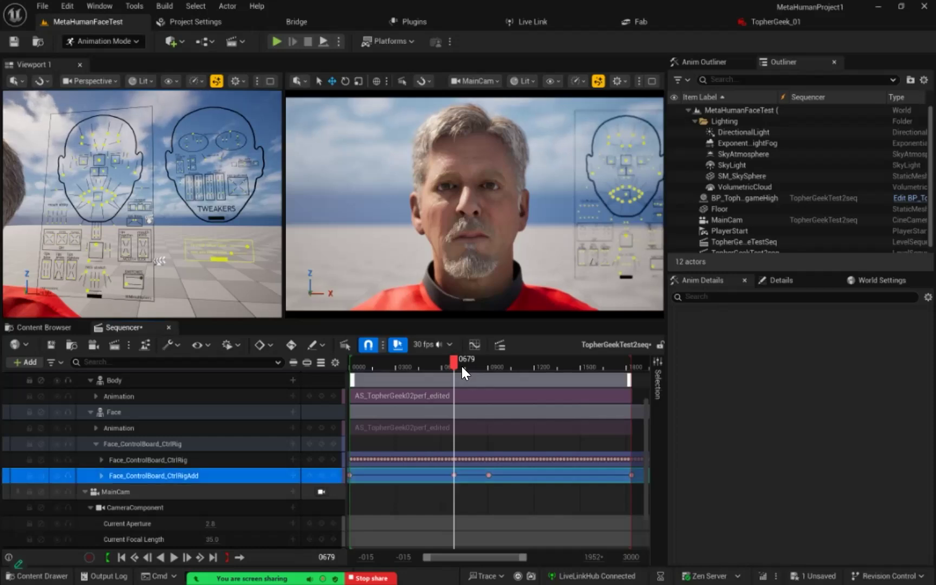
Check the bared-teeth expression and move the additive section's key from frame 679 to frame 629
drag(455, 362, 470, 364)
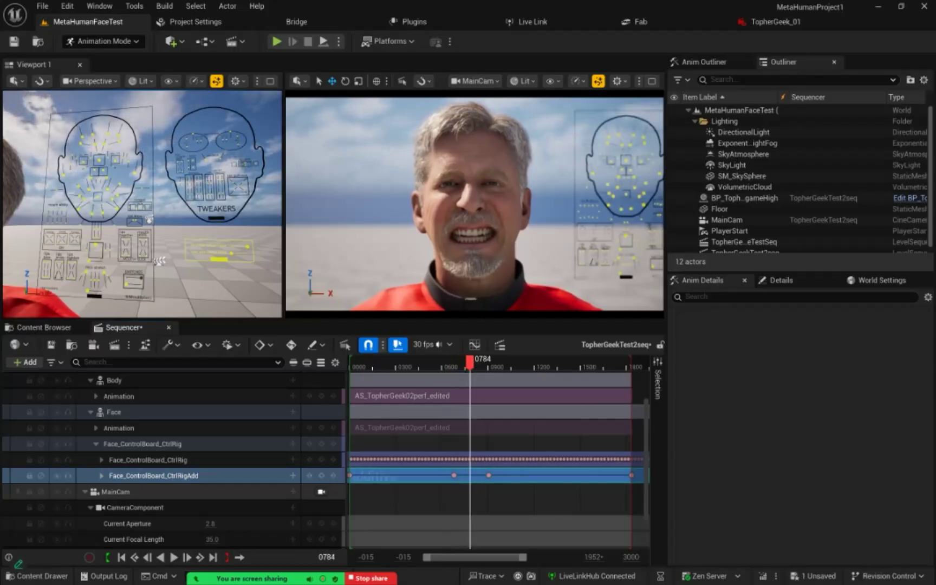
click(454, 475)
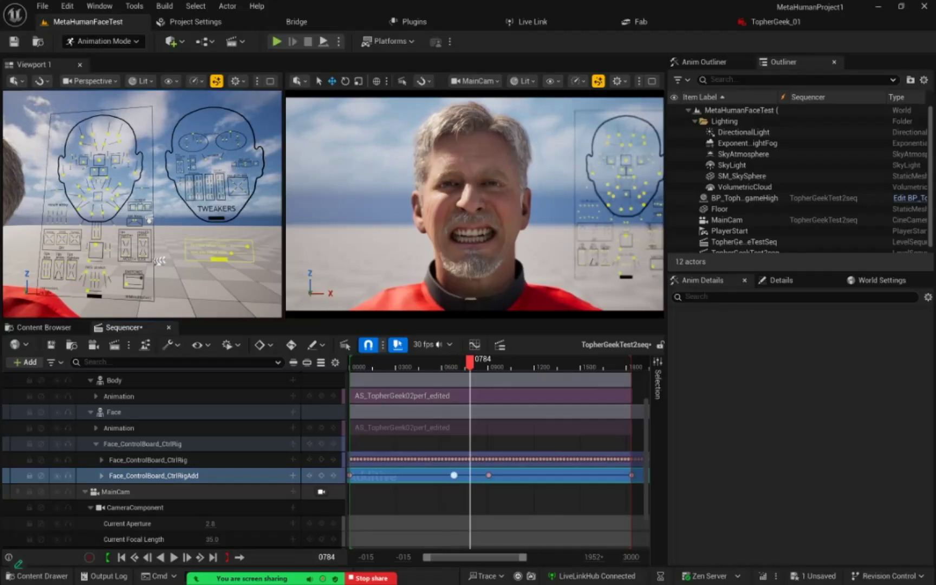
drag(454, 475, 446, 475)
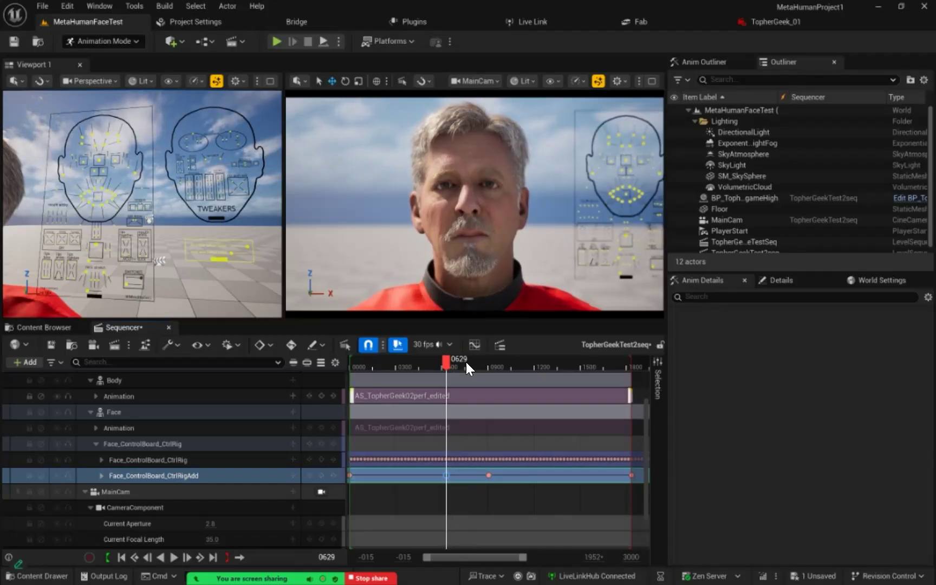
Go to frame 767 and examine the controls on the face control board in the perspective viewport
click(466, 362)
drag(465, 362, 469, 363)
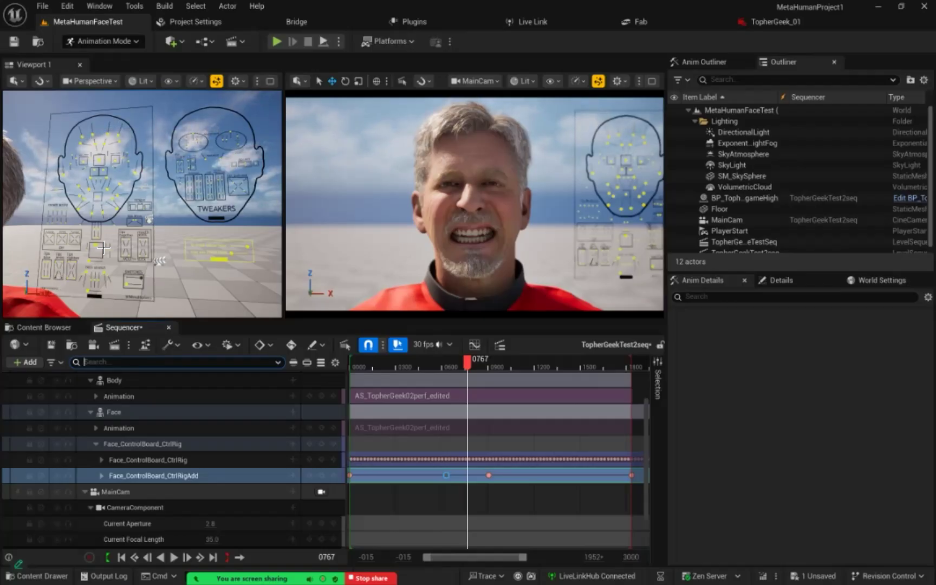
scroll(99, 241, up, 2)
scroll(100, 241, down, 2)
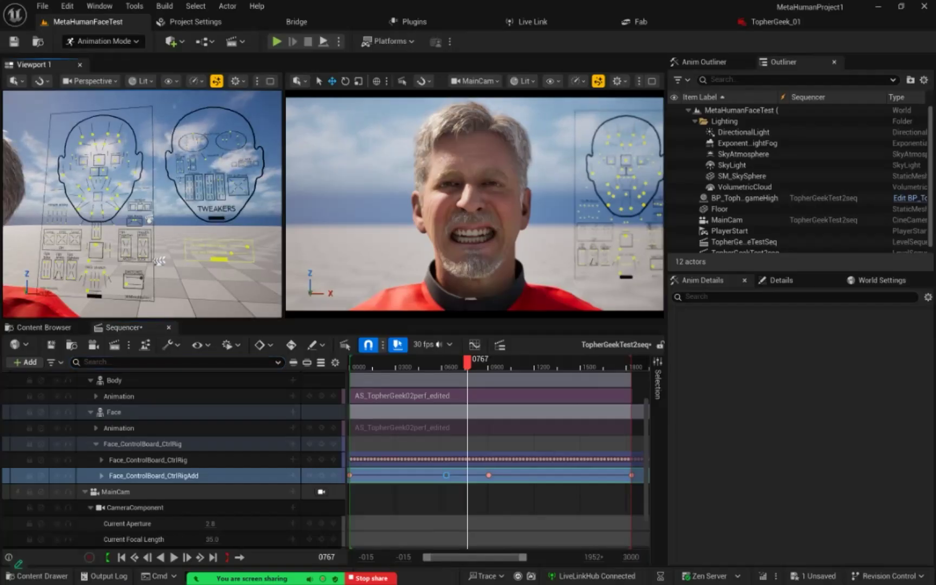
scroll(100, 241, up, 4)
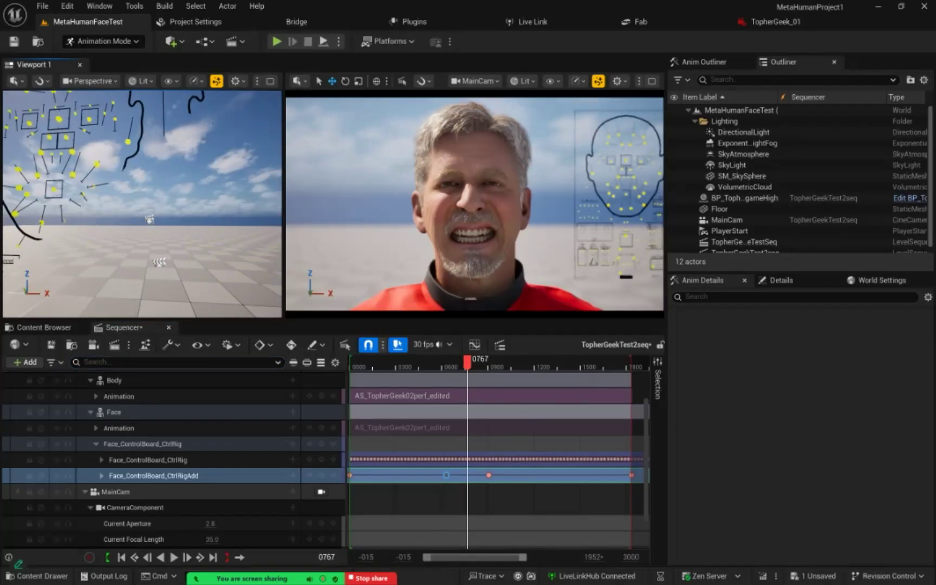
scroll(99, 241, down, 3)
scroll(160, 262, down, 2)
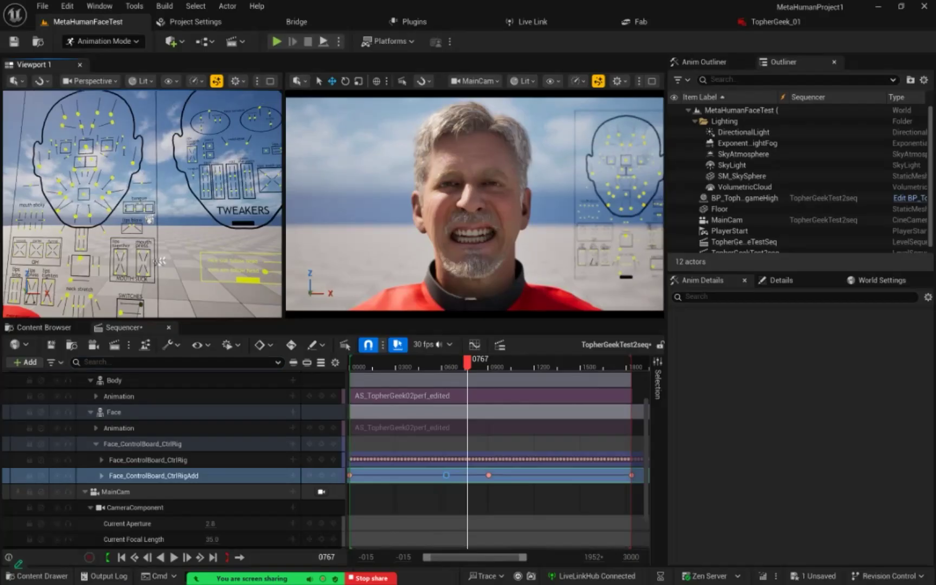
scroll(142, 205, down, 5)
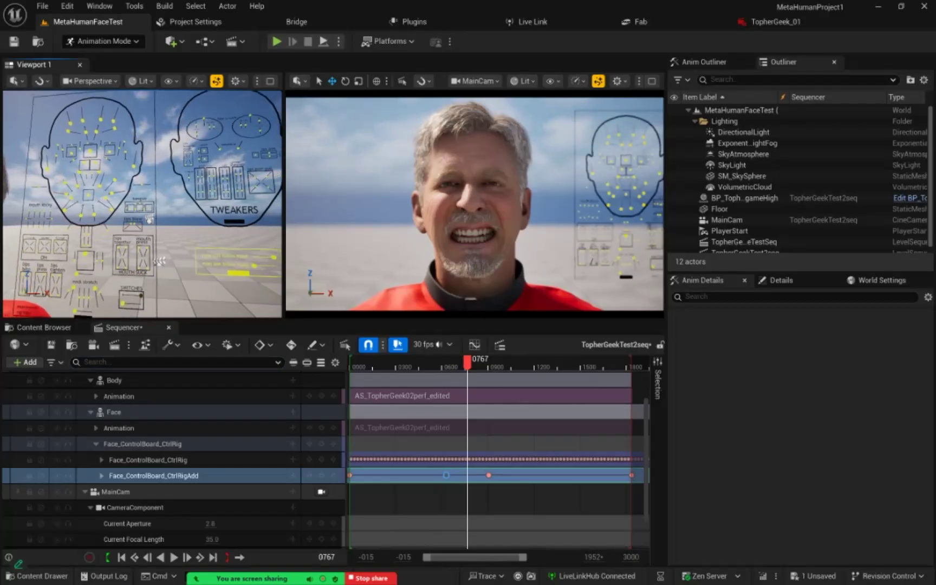
scroll(143, 204, down, 3)
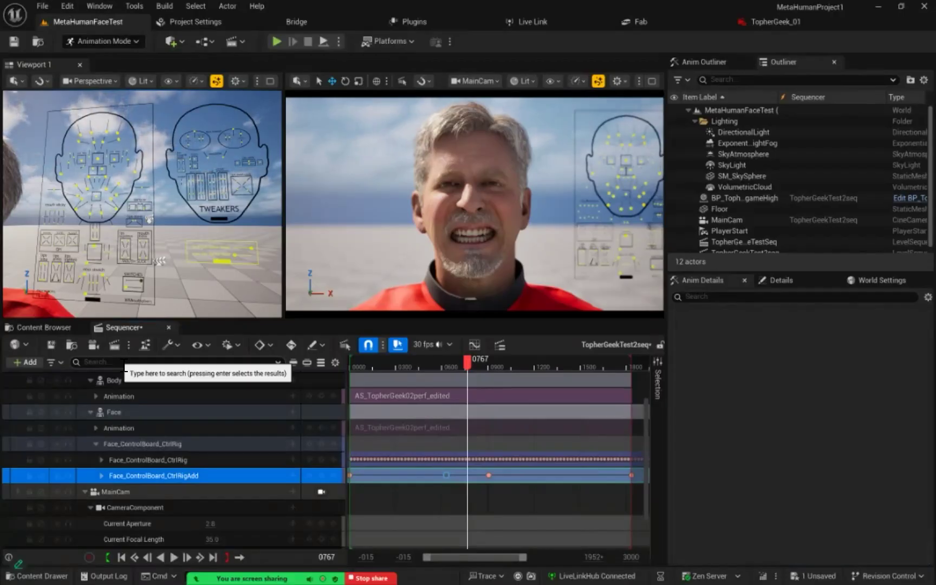
Filter the sequence tracks by "jaw", examine the jaw controls in the baked control rig section, and clear the filter
click(124, 363)
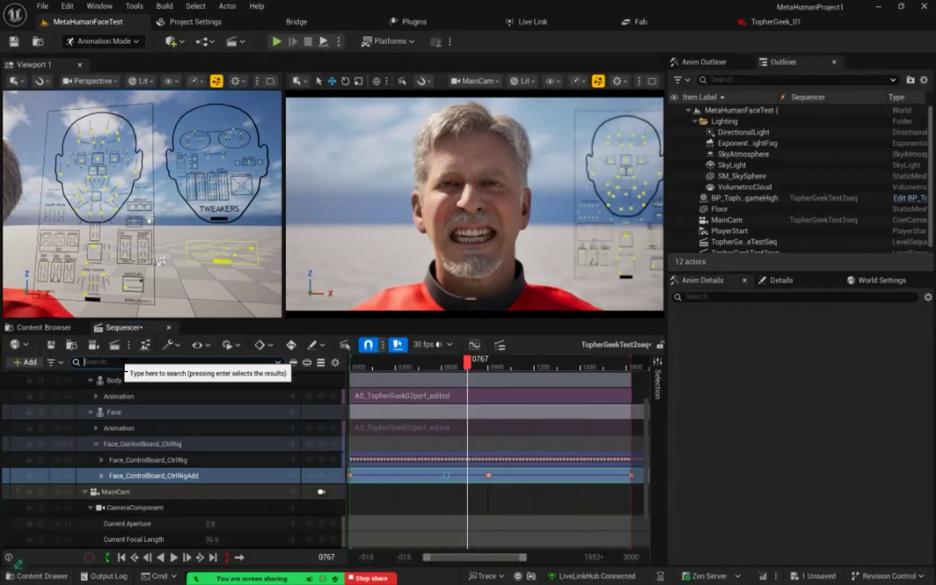
text(jaw)
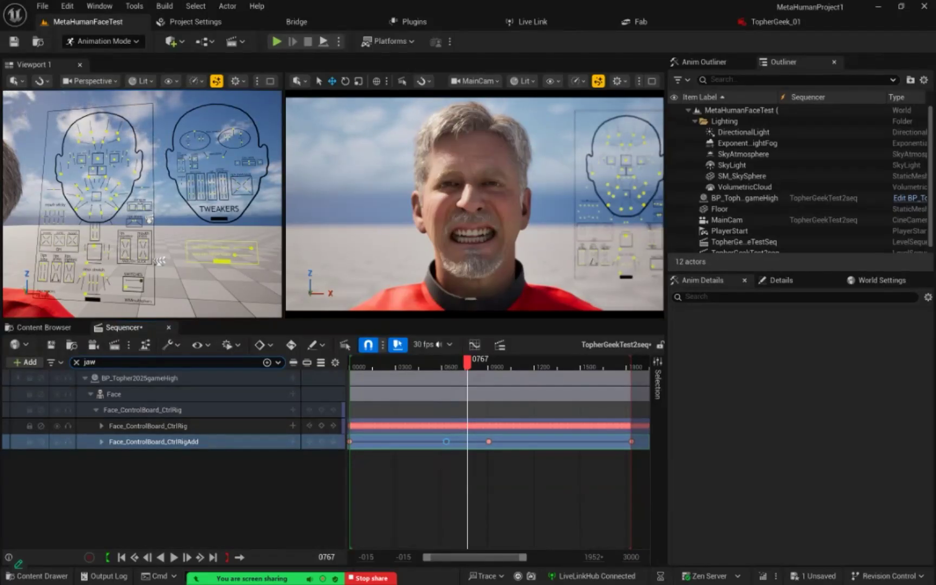
click(101, 425)
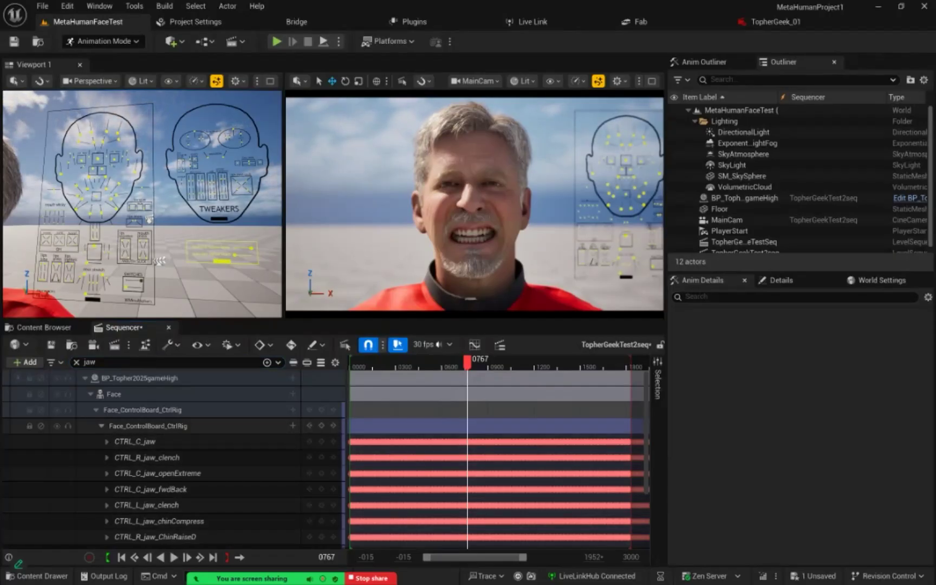
click(101, 426)
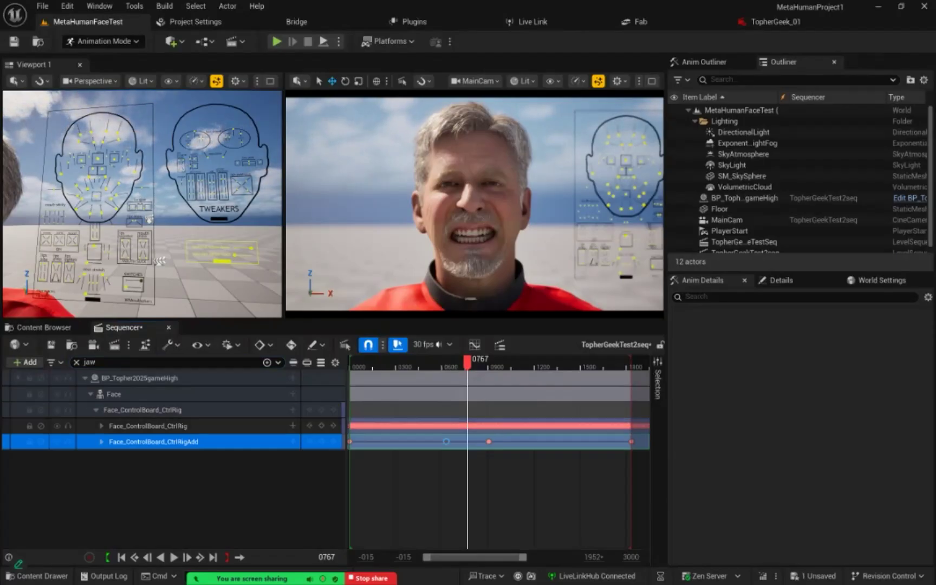
click(101, 426)
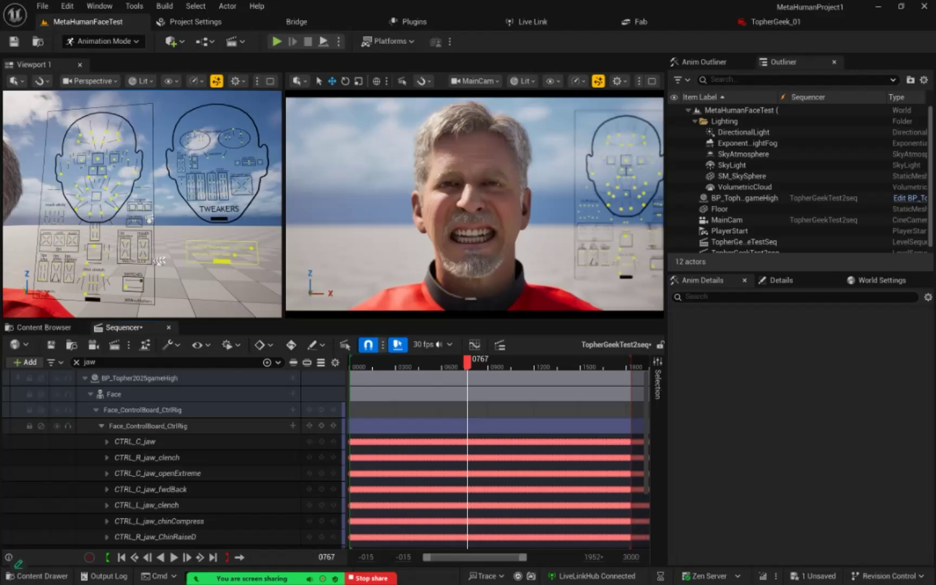
click(101, 425)
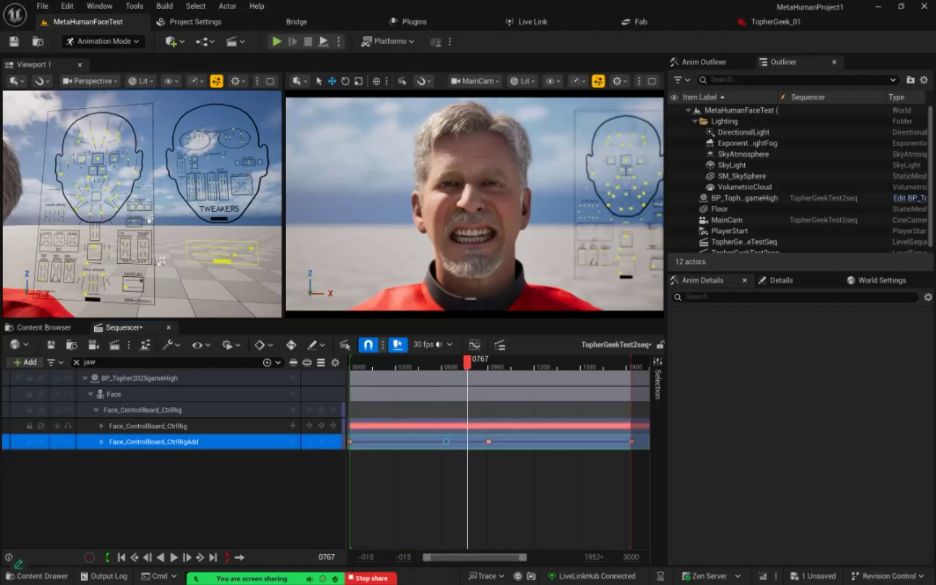
click(77, 362)
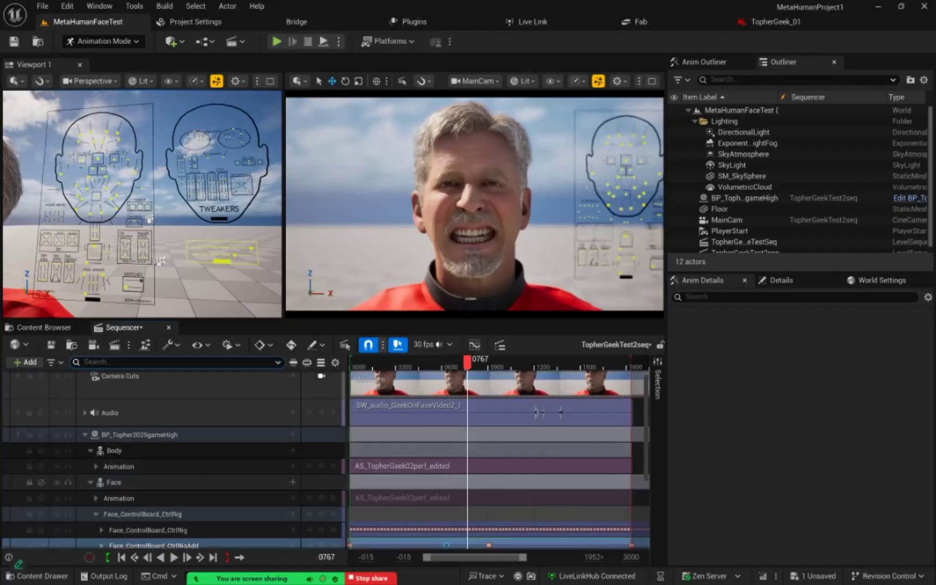
In the Face_ControlBoard_CtrlRigAdd section, set the CTRL_C_jaw Y value to -0.09 at frame 767
scroll(162, 476, down, 5)
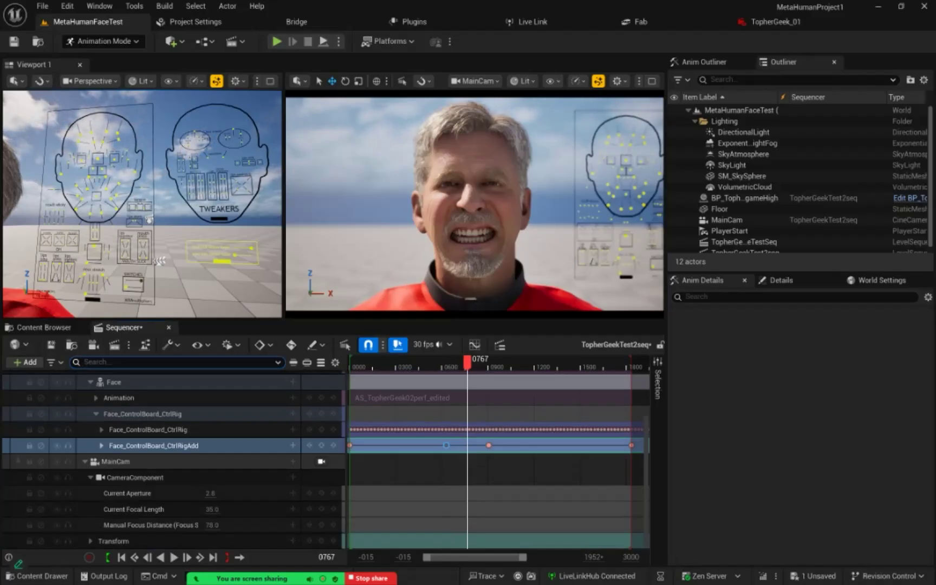
click(101, 446)
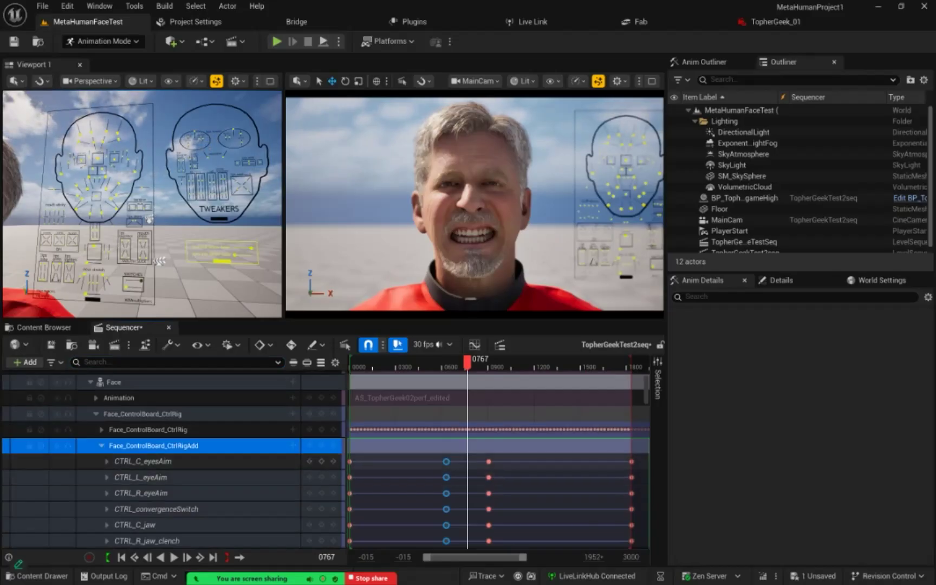
scroll(162, 461, down, 1)
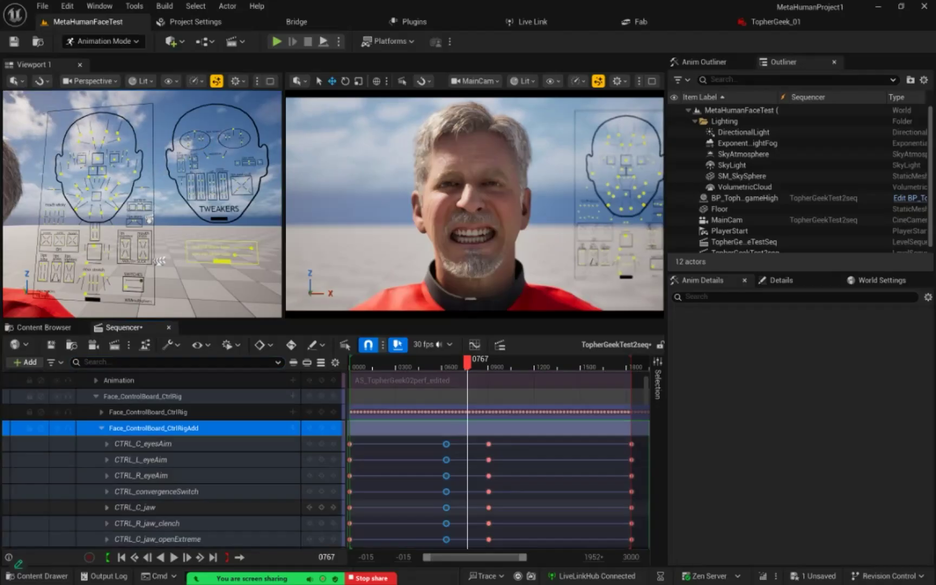
click(106, 507)
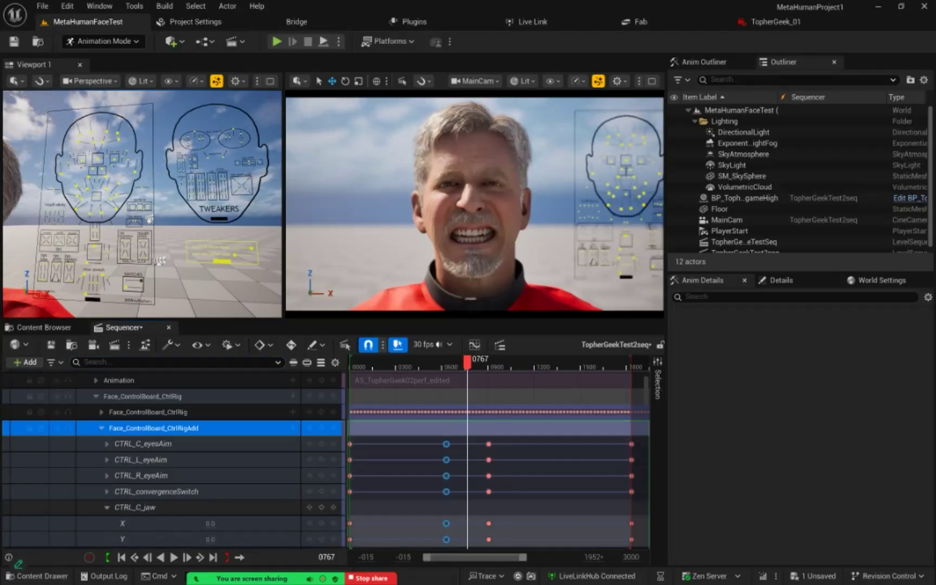
scroll(162, 507, down, 1)
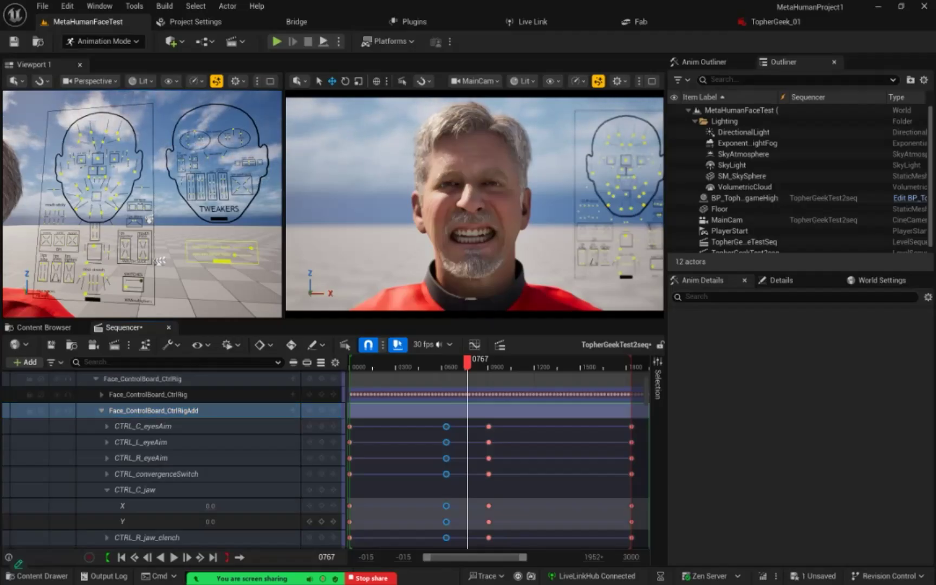
drag(211, 522, 204, 522)
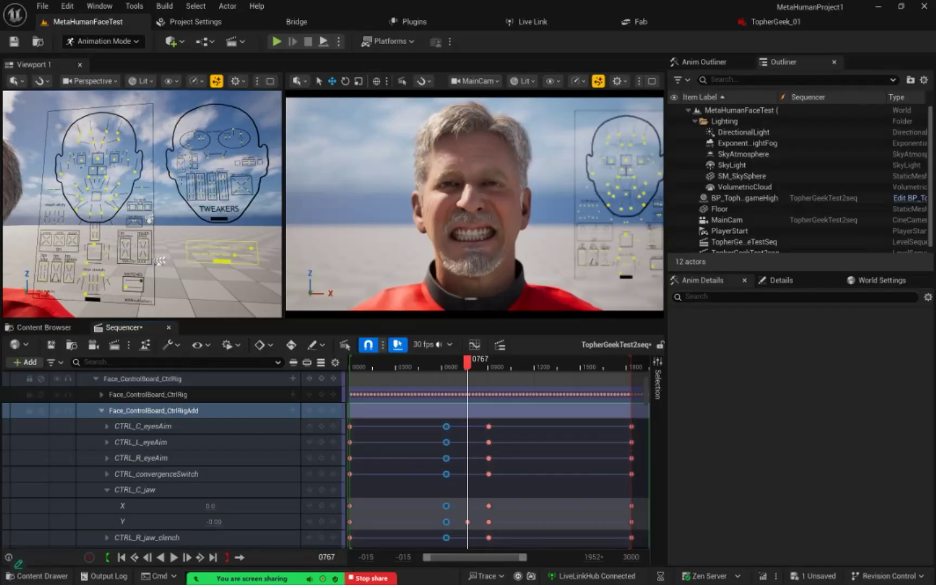
click(488, 442)
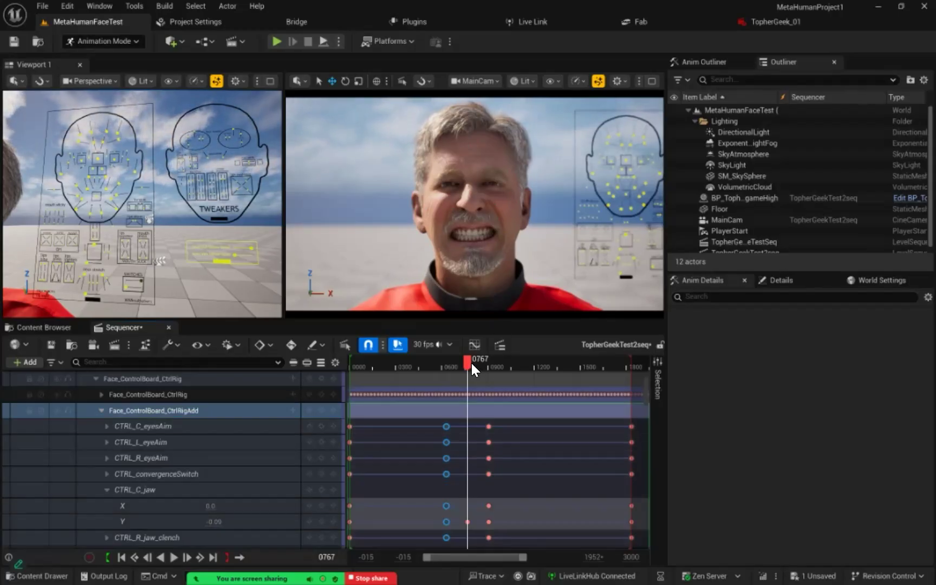
Key the additive CTRL_C_jaw Y channel at frames 1412 and 1514, on either side of the sideways-glance expression
drag(468, 363, 565, 373)
mouse_move(567, 363)
mouse_down()
mouse_move(608, 363)
mouse_move(578, 363)
mouse_up()
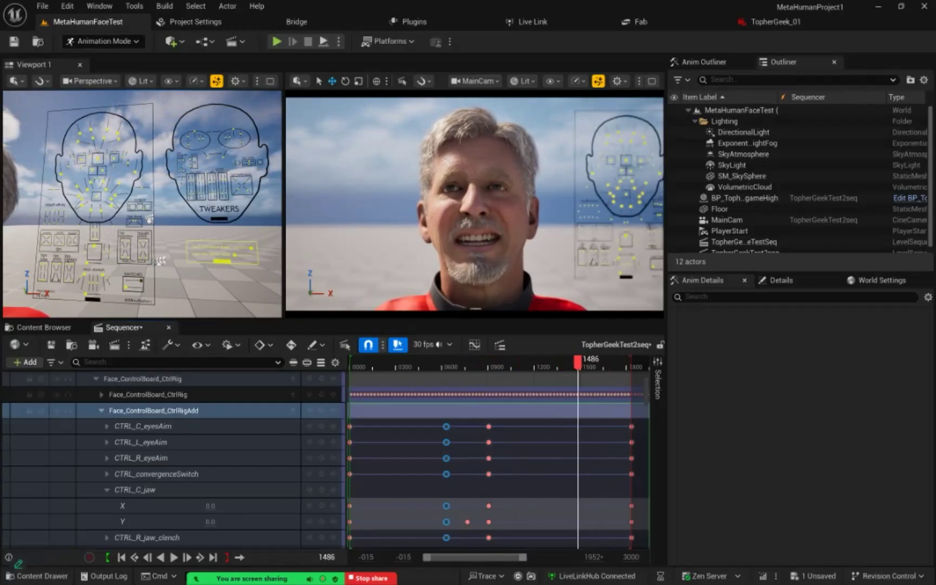
mouse_move(577, 363)
mouse_down()
mouse_move(558, 363)
mouse_move(567, 363)
mouse_up()
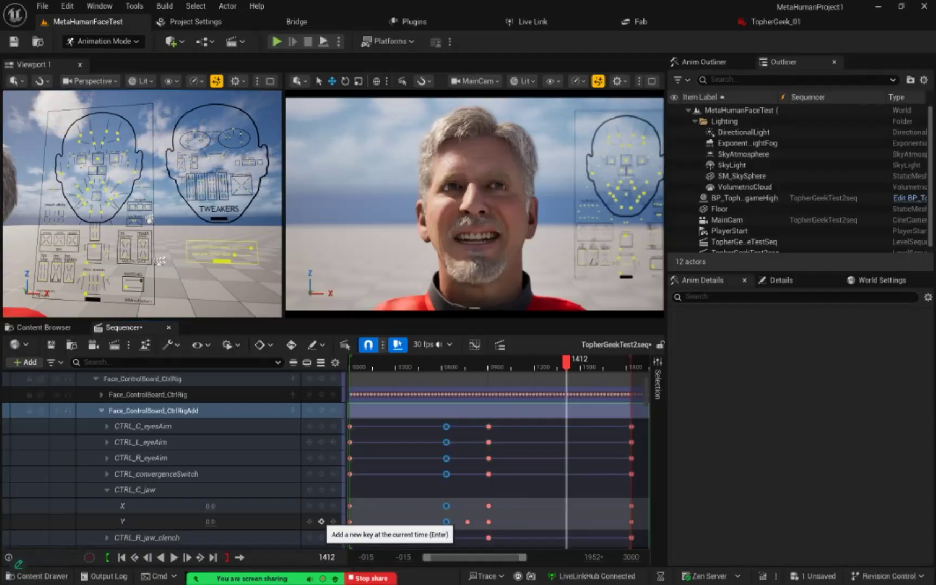
click(321, 522)
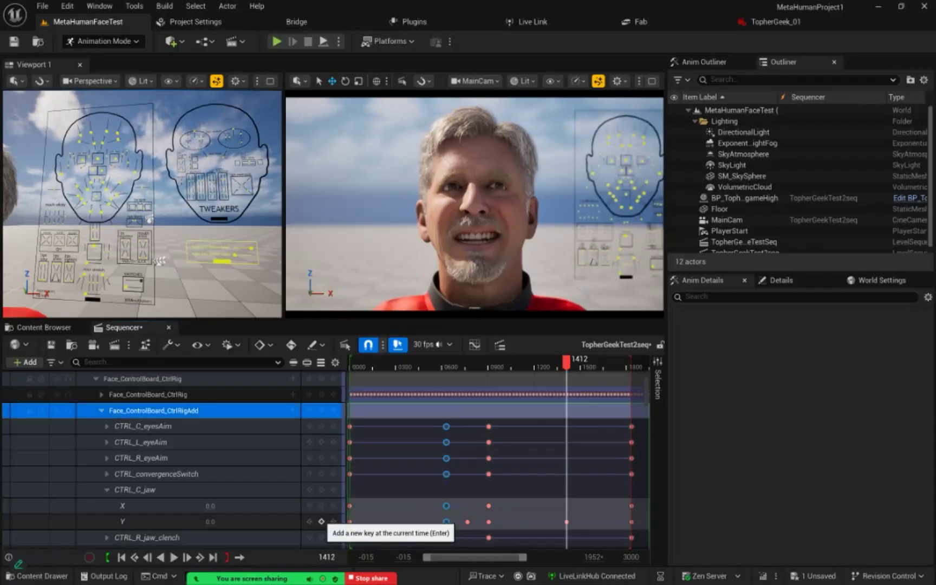
drag(568, 361, 583, 362)
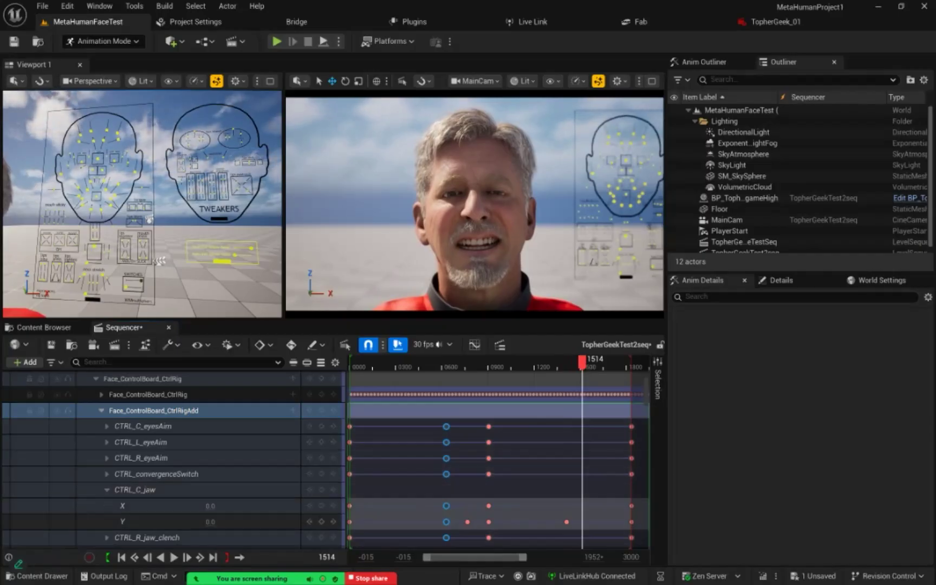
click(321, 521)
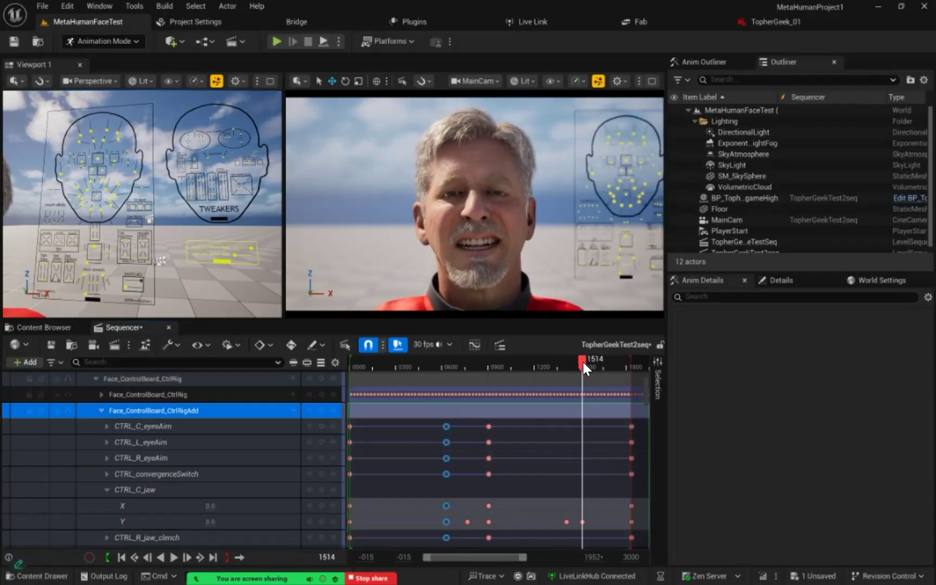
Set the additive CTRL_C_jaw Y value to -0.1 at frame 1466 and scrub past it to check the jaw
drag(584, 361, 574, 362)
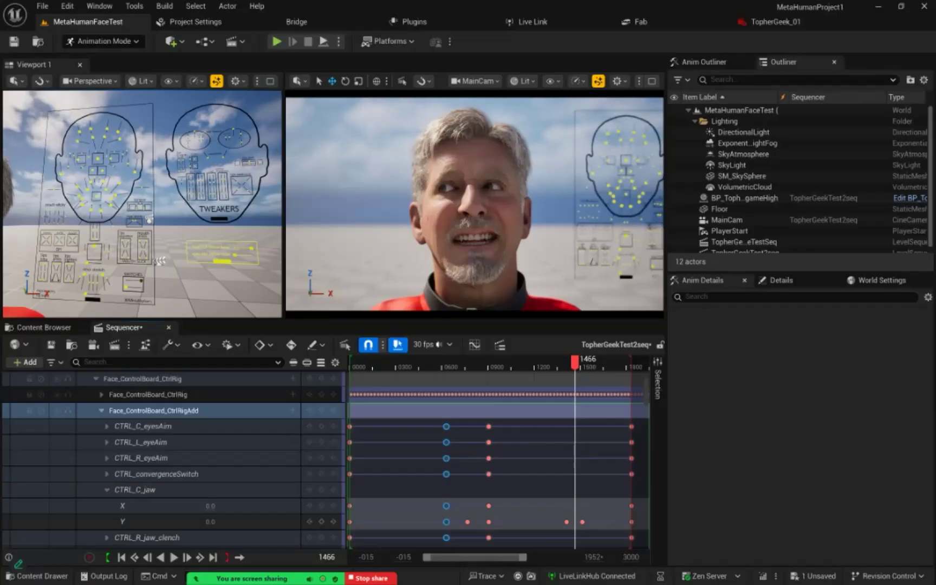
drag(211, 522, 205, 521)
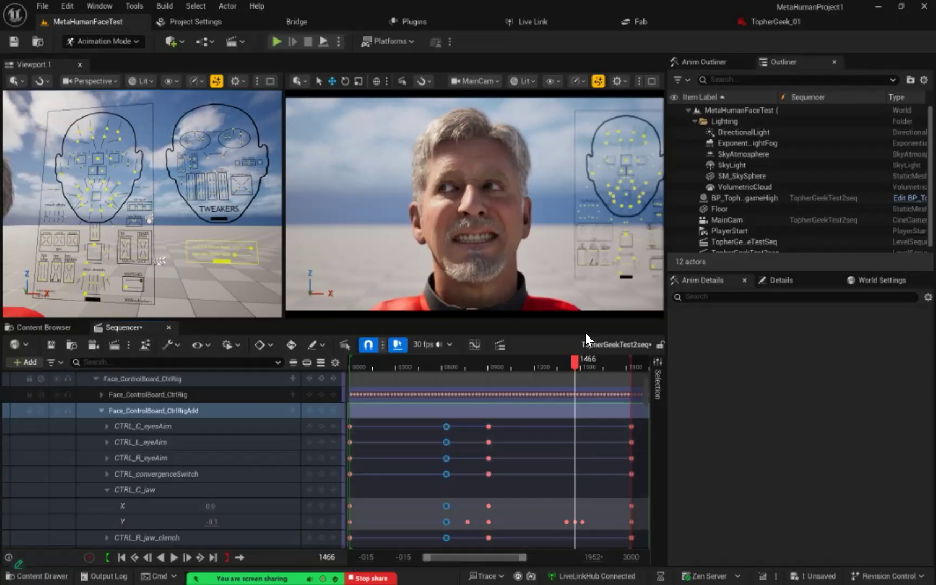
mouse_move(575, 361)
mouse_down()
mouse_move(563, 357)
mouse_move(578, 362)
mouse_up()
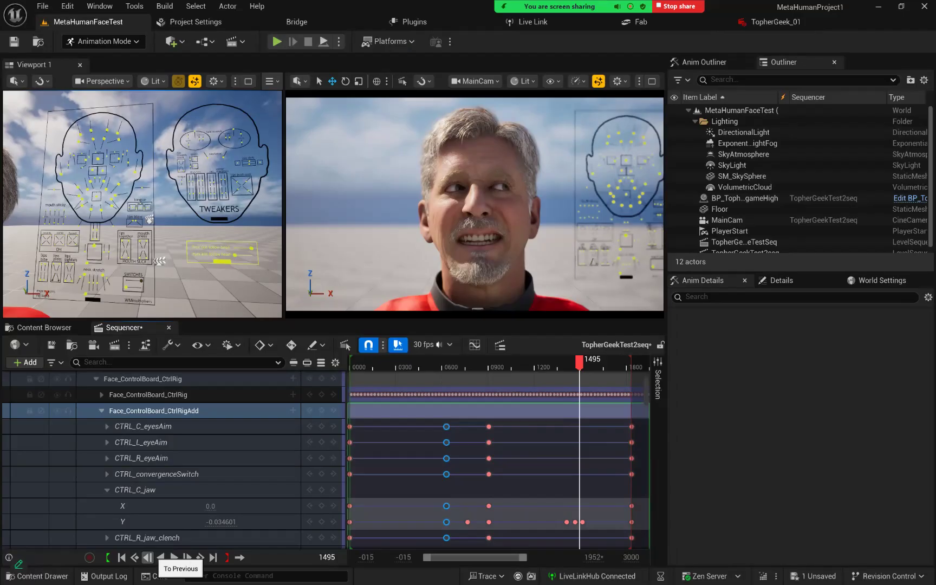
Go back to the jaw key at frame 1412 and select CTRL_R_eye_squintInner on the face control board
click(135, 557)
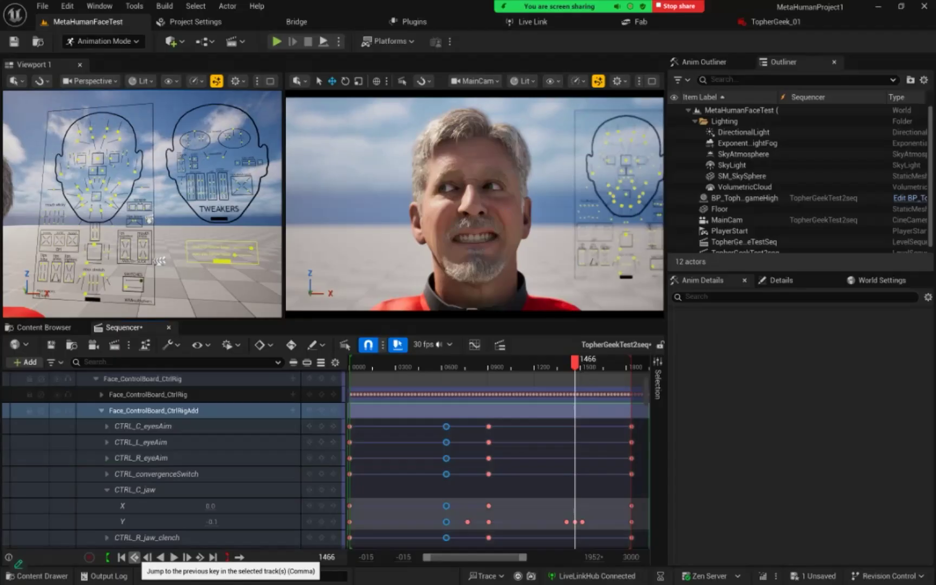
click(134, 557)
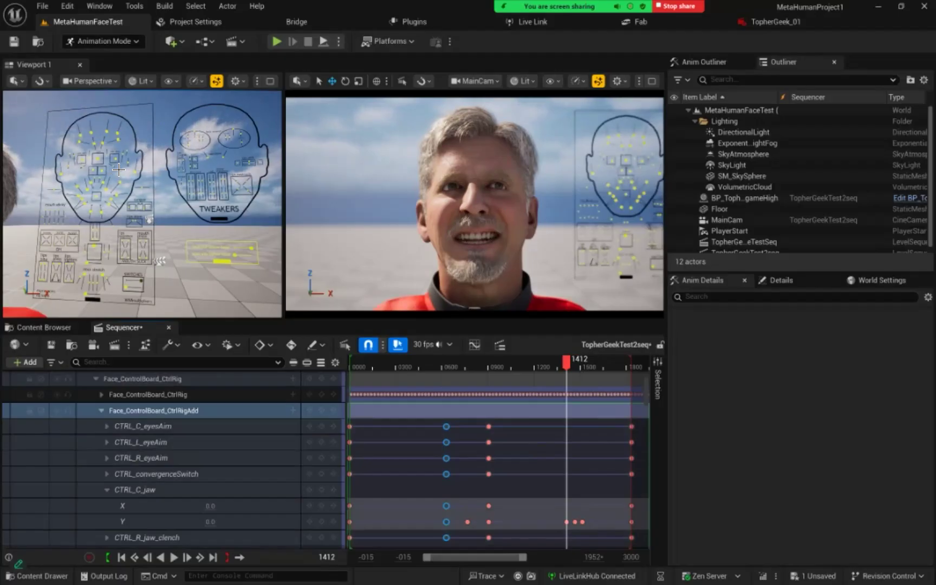
click(83, 166)
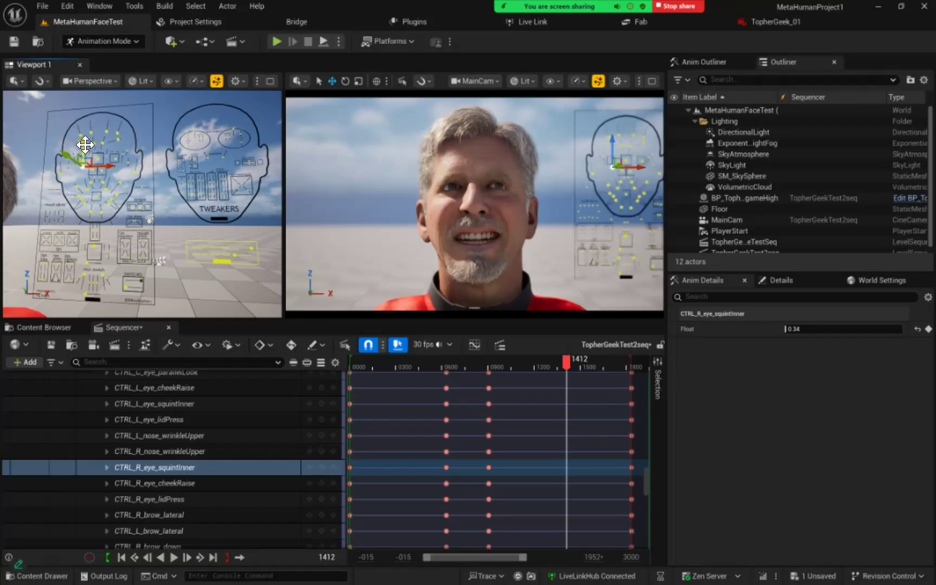
Try raising CTRL_R_eye_squintInner to 1.00 at frame 1412 and undo the move
drag(83, 140, 81, 138)
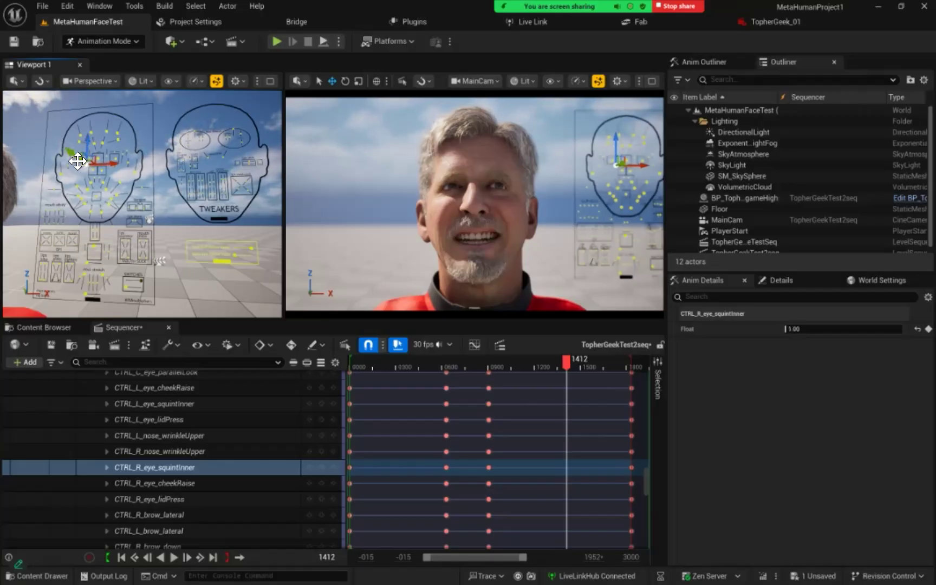
key(ctrl+z)
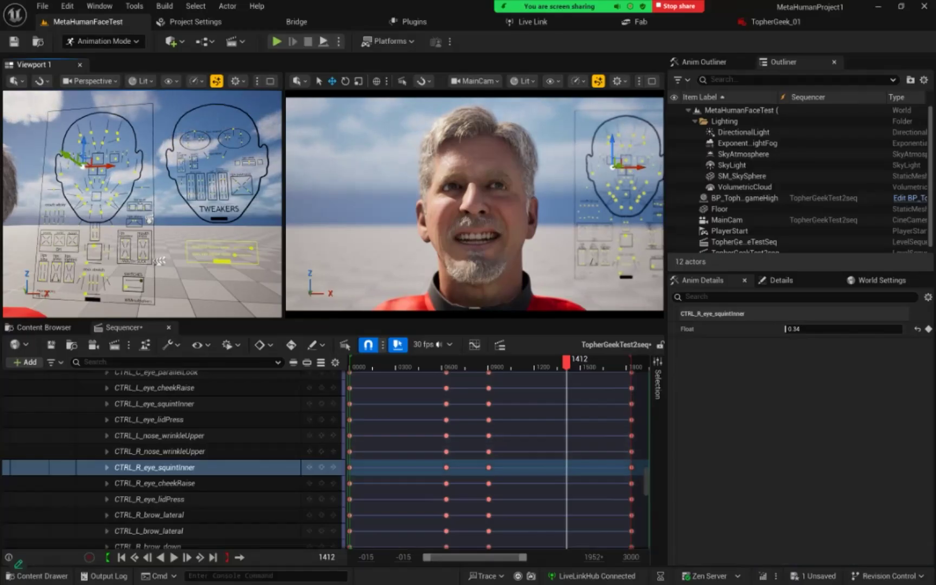
mouse_move(522, 557)
mouse_down()
mouse_move(537, 558)
mouse_move(525, 558)
mouse_up()
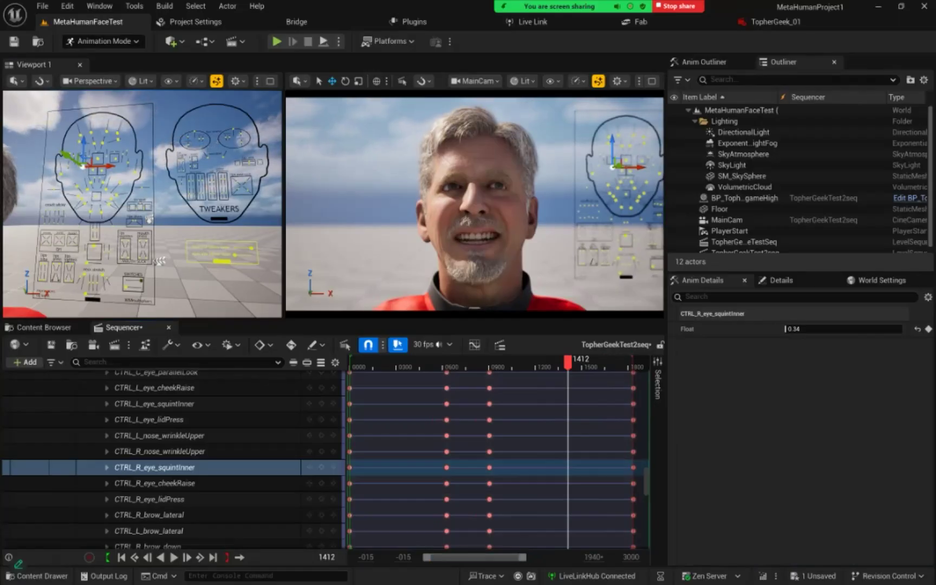
click(68, 6)
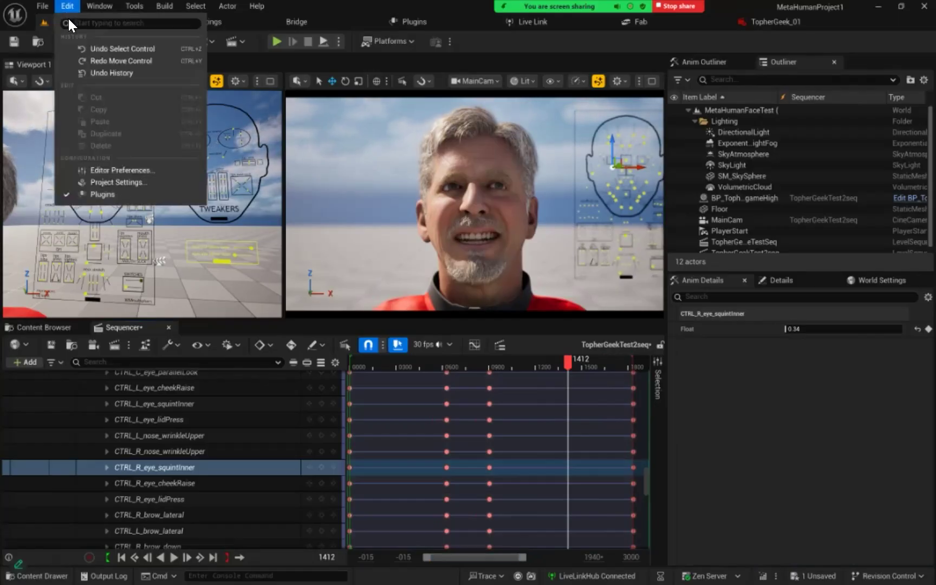
click(94, 61)
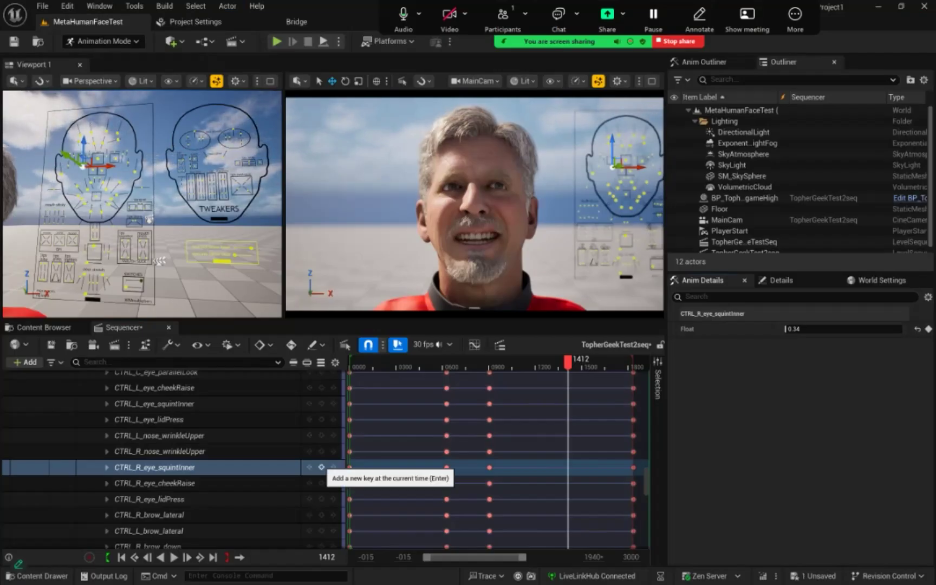
Key the additive CTRL_R_eye_squintInner control at frames 1412 and 1500
click(321, 467)
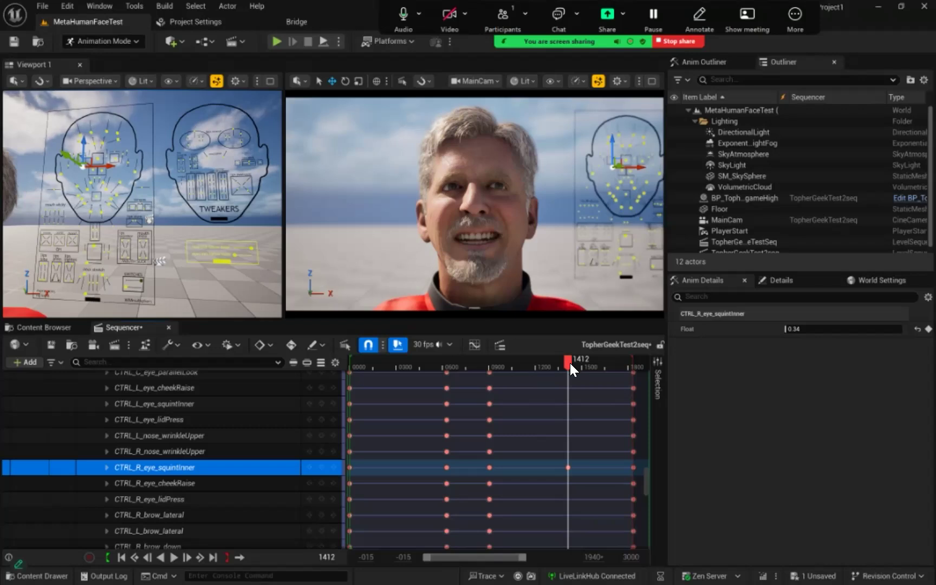
drag(570, 363, 582, 366)
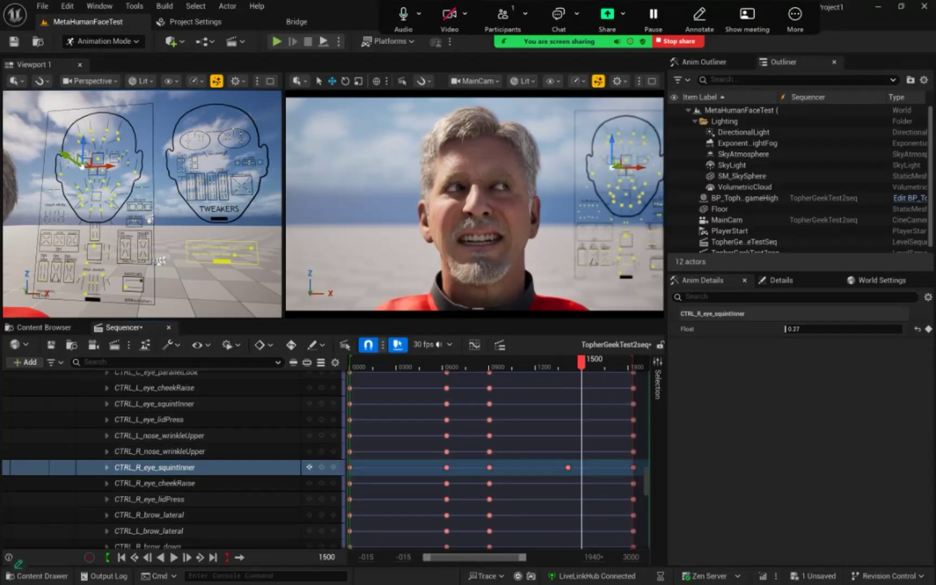
click(321, 466)
Raise CTRL_R_eye_squintInner to 1.00 at frame 1460 and key it there
drag(580, 362, 575, 362)
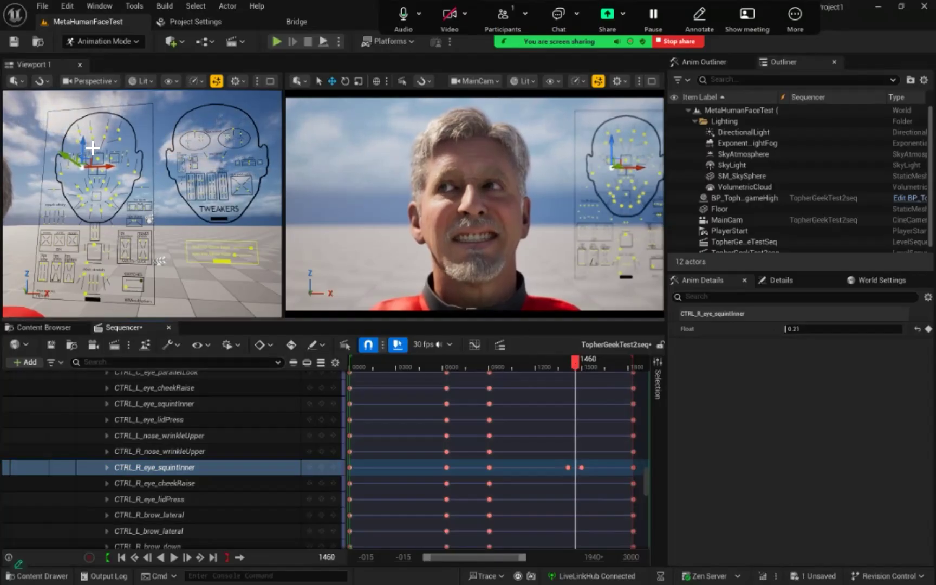
drag(93, 147, 92, 114)
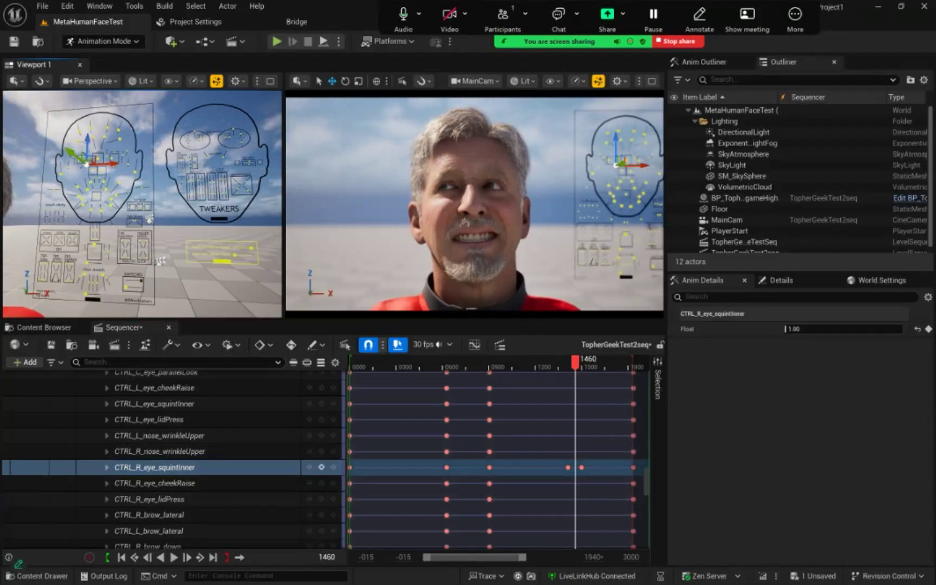
click(321, 467)
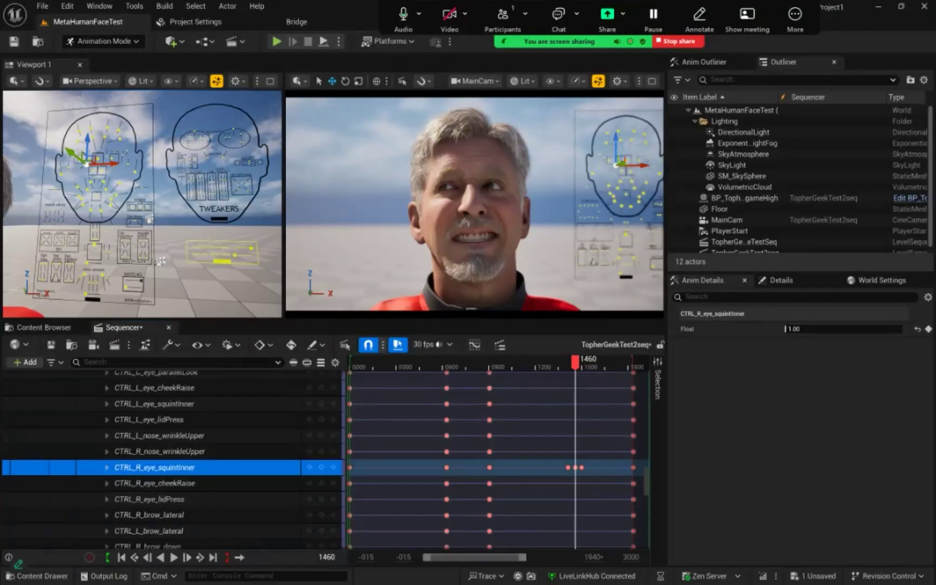
Key CTRL_L_eye_squintInner at the same outer frames as the right squint, 1412 and 1500, and return to frame 1460
scroll(321, 458, up, 2)
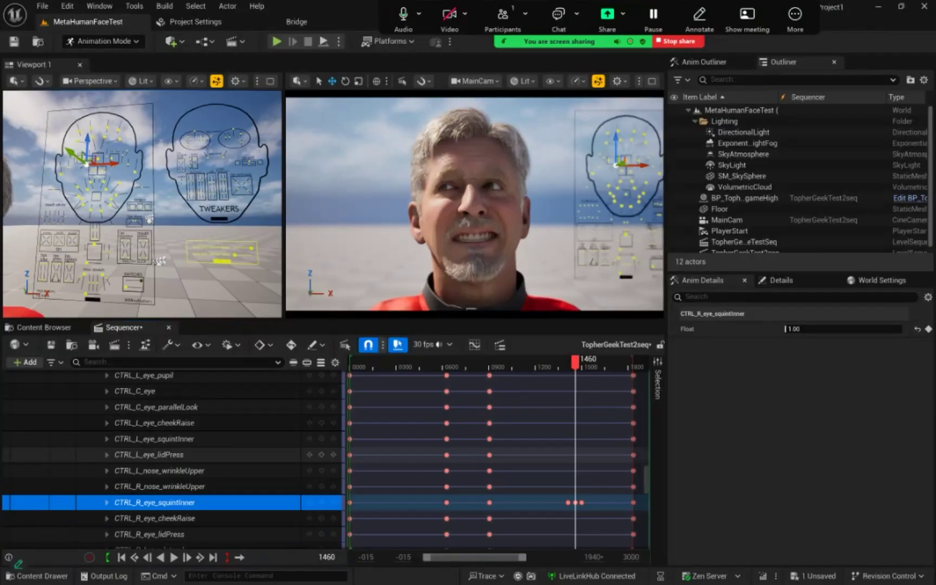
scroll(321, 456, up, 3)
scroll(322, 456, down, 2)
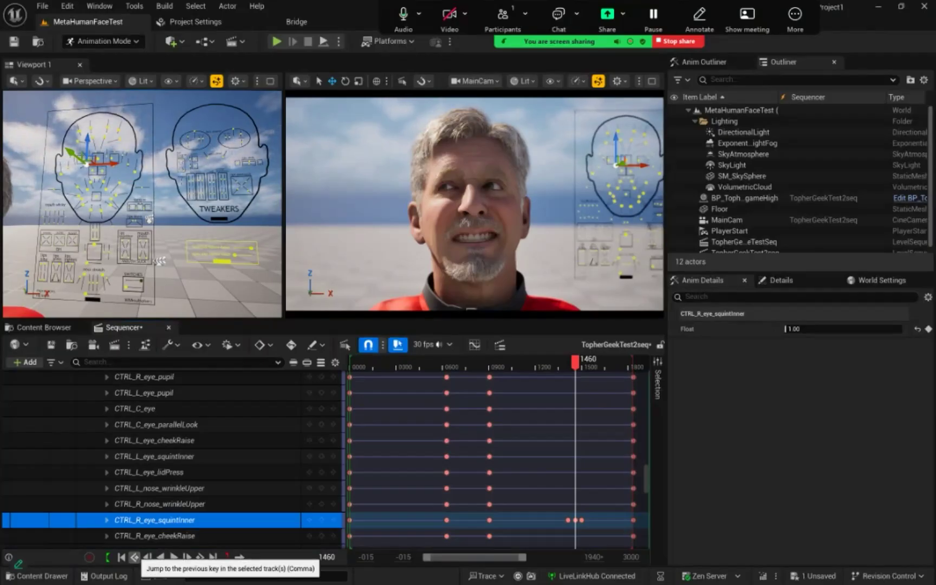
click(135, 557)
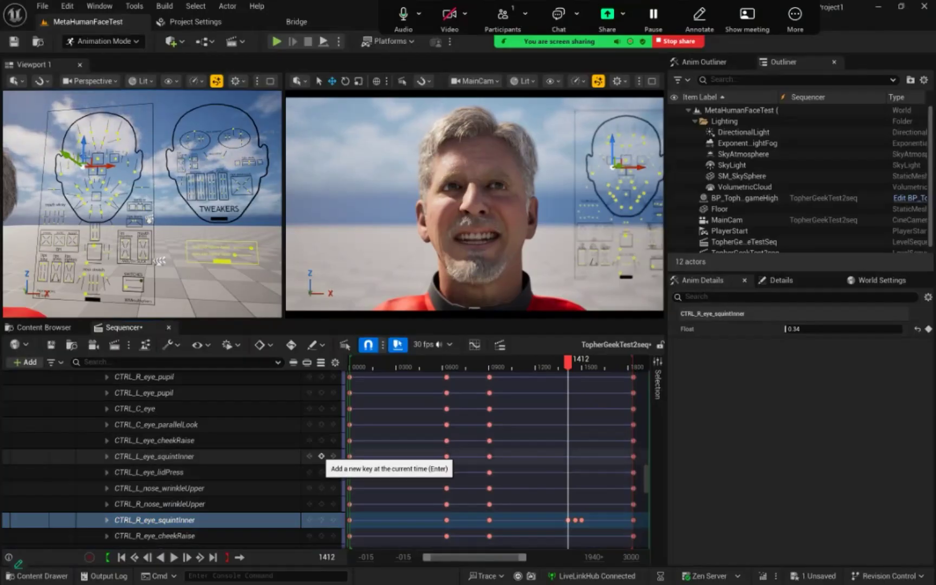
click(321, 456)
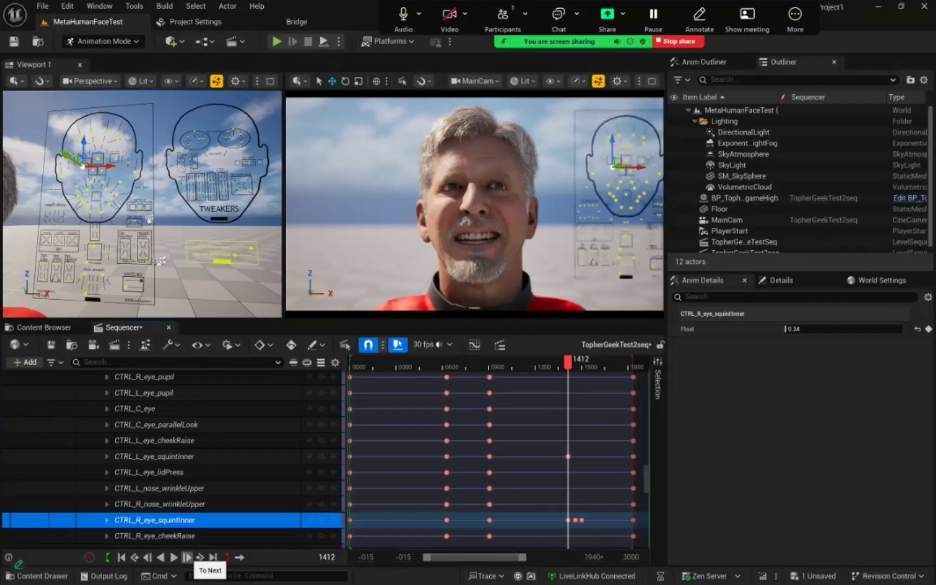
click(200, 557)
click(200, 557)
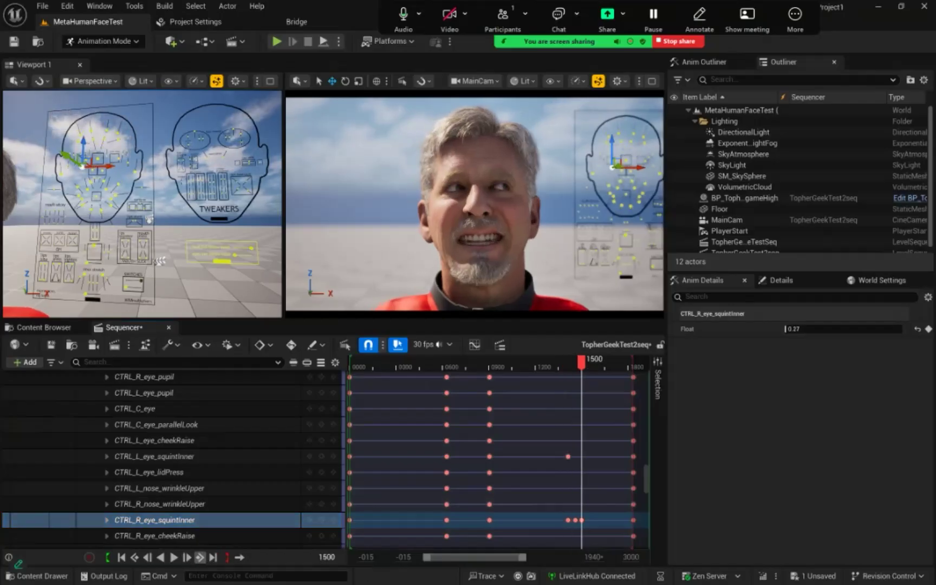
click(321, 456)
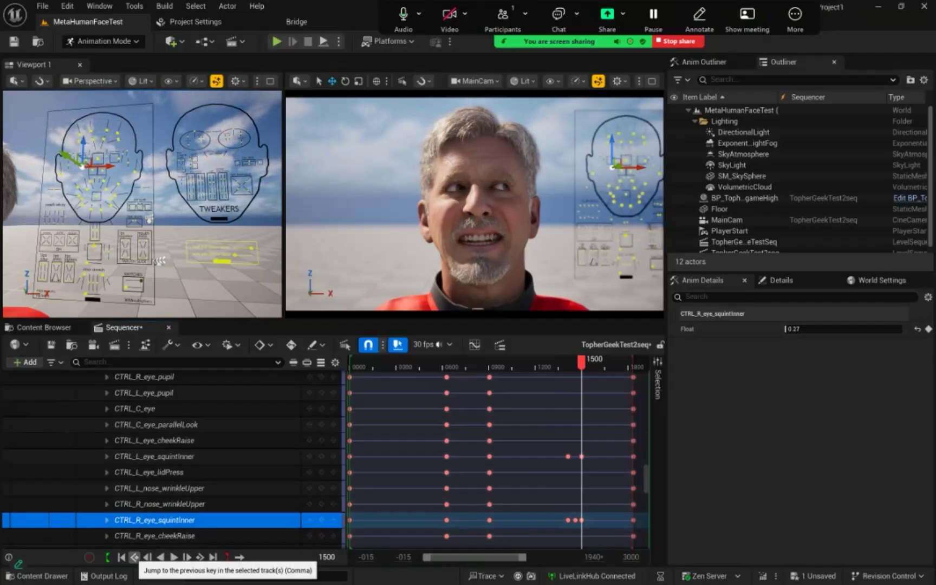
click(134, 557)
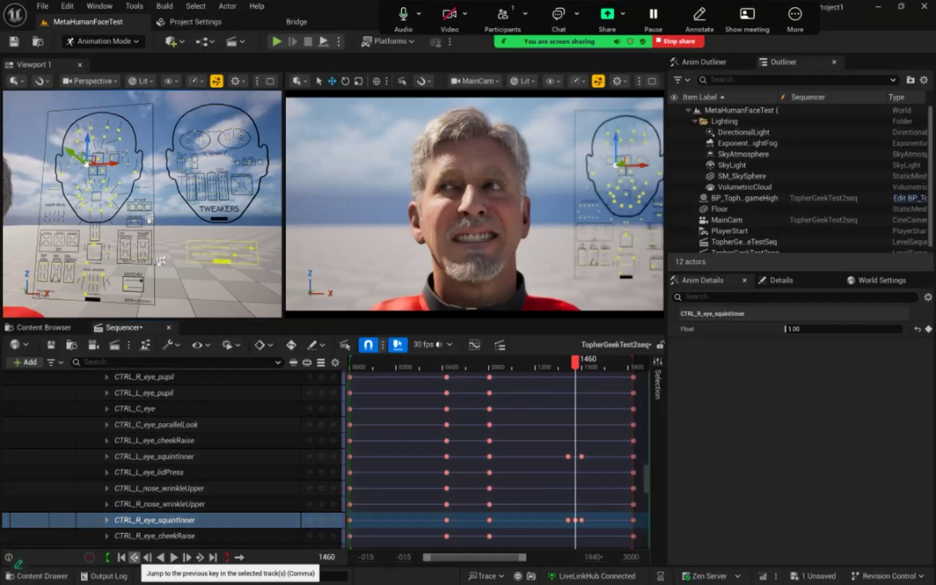
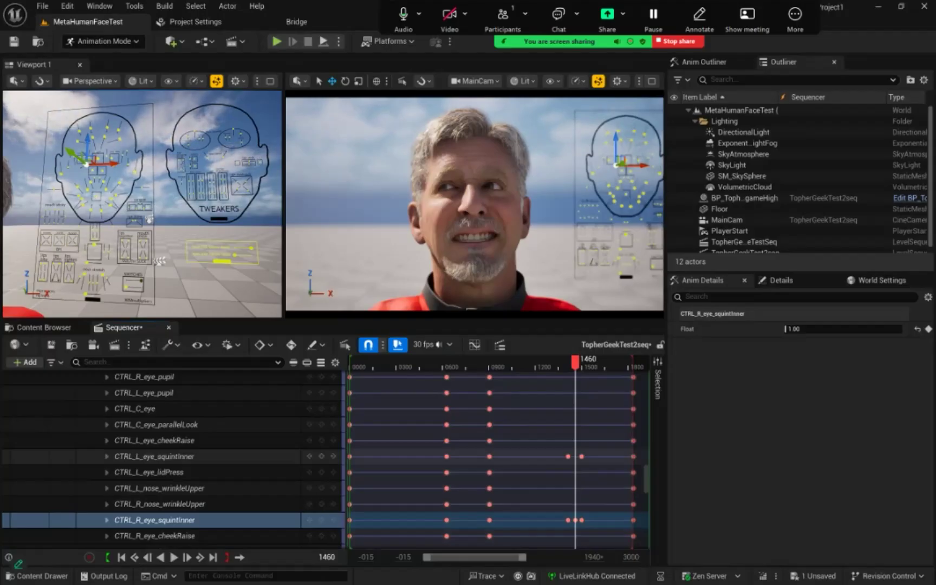
Raise the additive CTRL_L_eye_squintInner control to 1.00 at frame 1460 and key it there
click(162, 456)
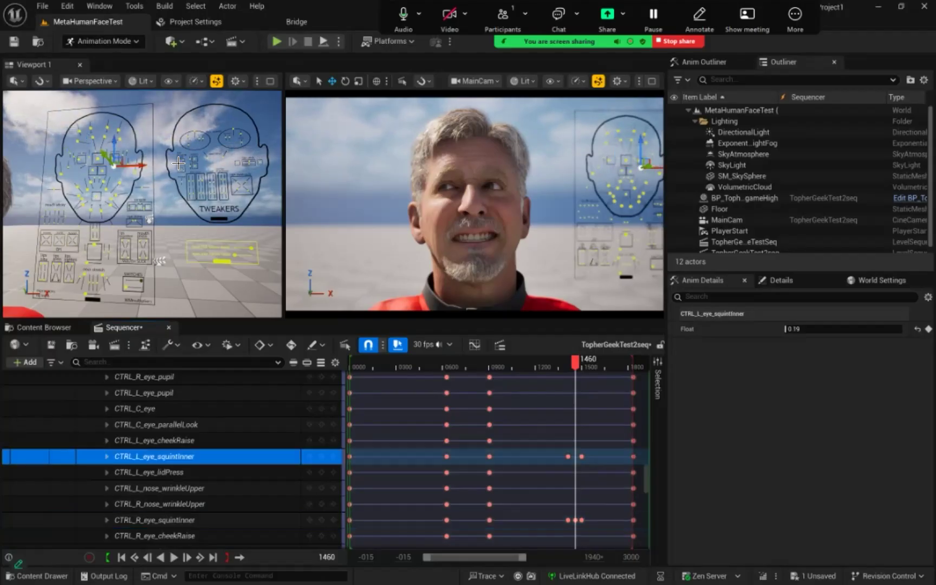
drag(113, 142, 114, 129)
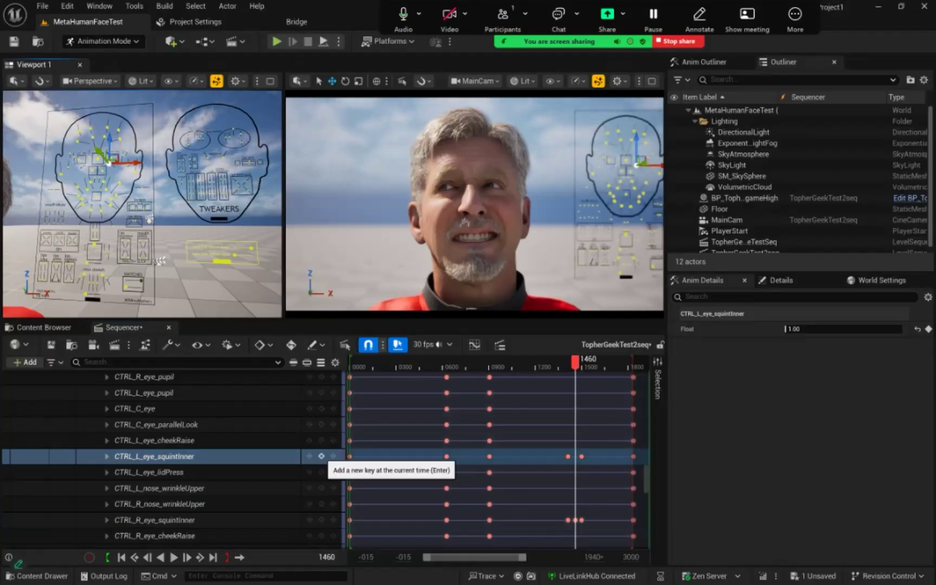
click(321, 456)
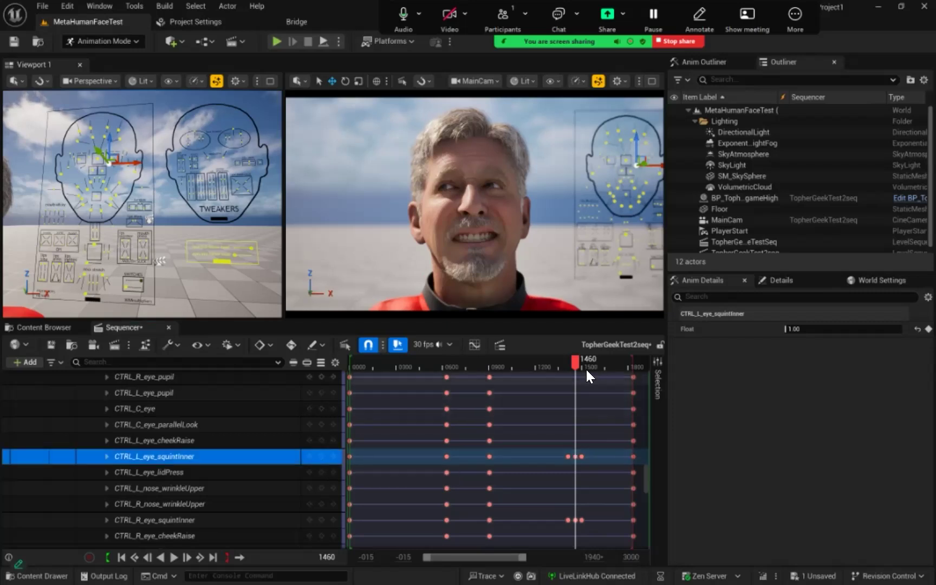
Scrub to frame 1471 to check the squint and save all changed files of the project
mouse_move(574, 362)
mouse_down()
mouse_move(560, 362)
mouse_move(589, 368)
mouse_move(578, 365)
mouse_up()
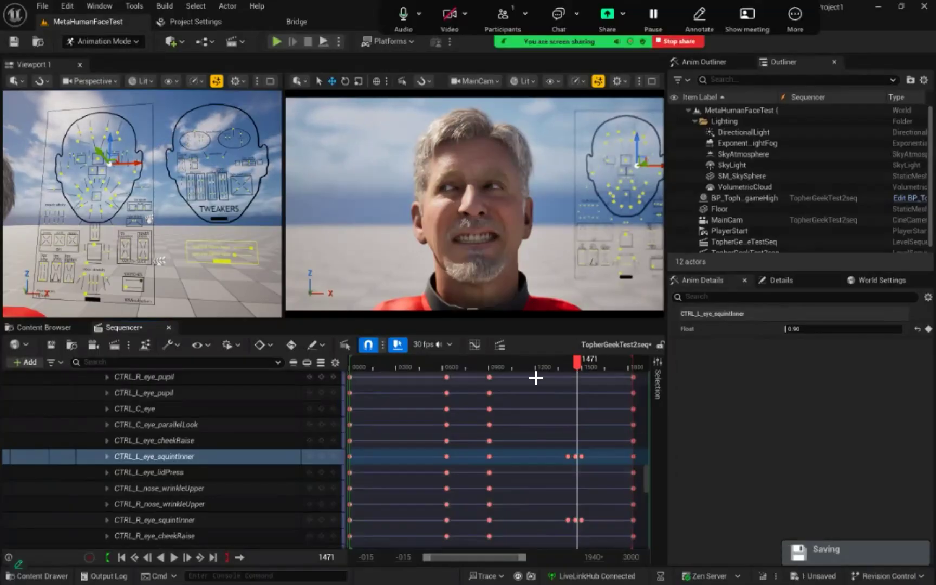
click(41, 4)
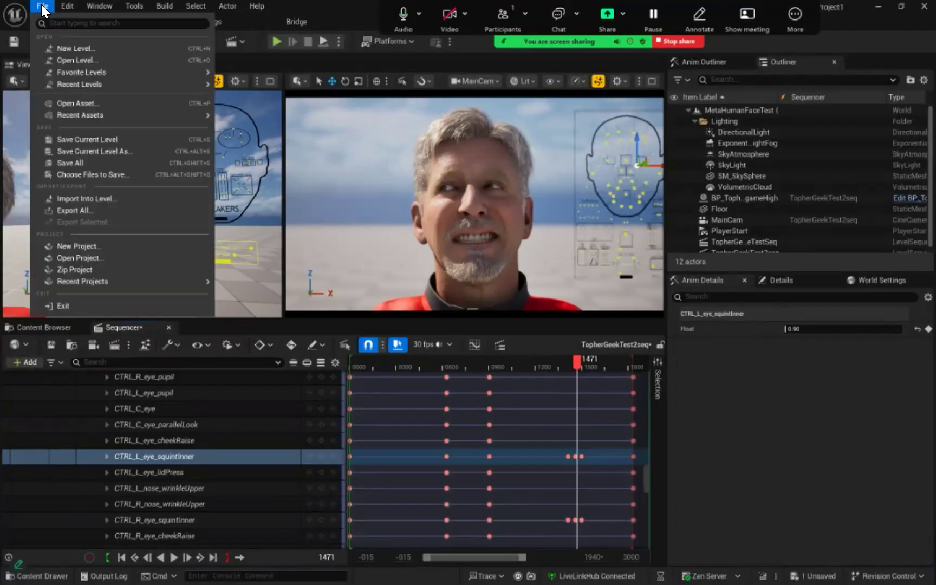
click(82, 159)
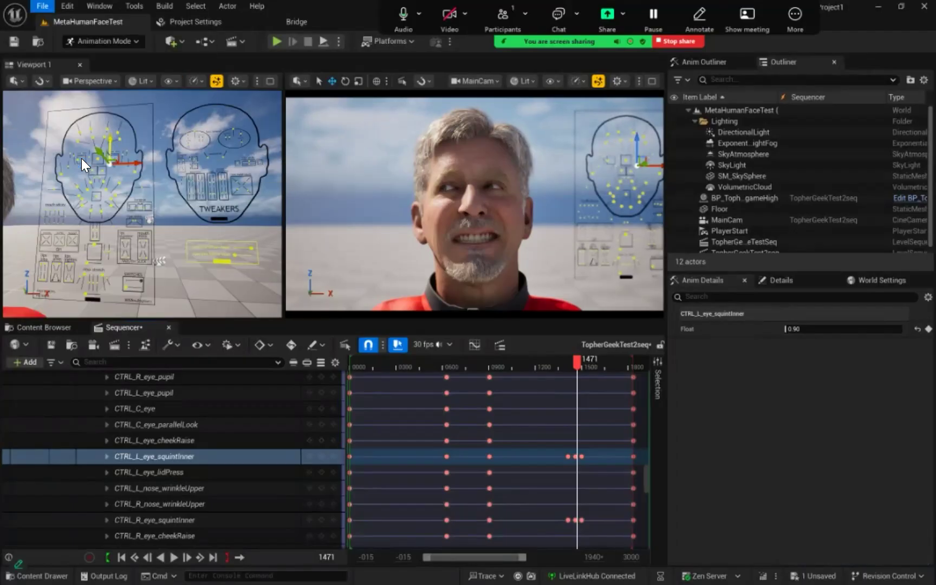
Look at the level sequences in the MySequences folder, and return to the sequence's topmost tracks
click(46, 328)
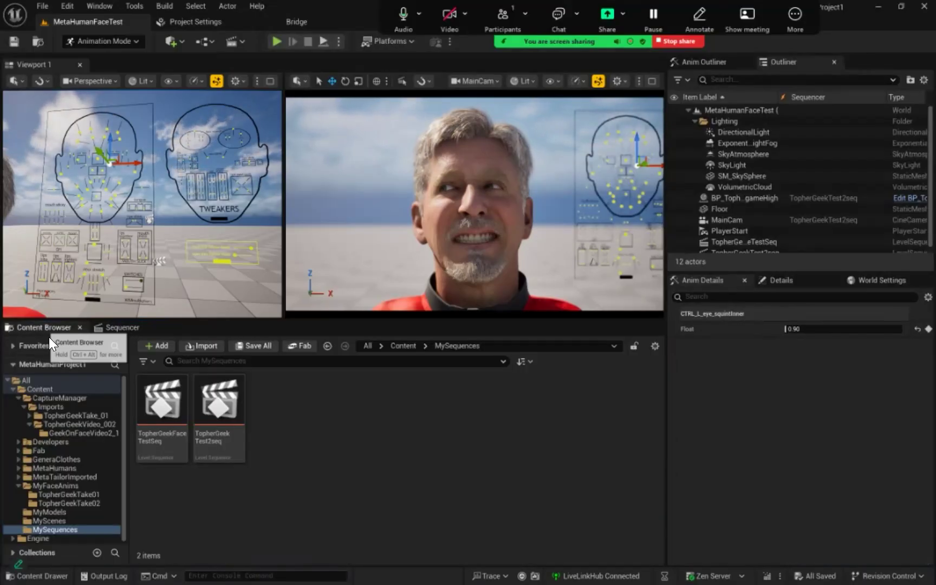
click(125, 328)
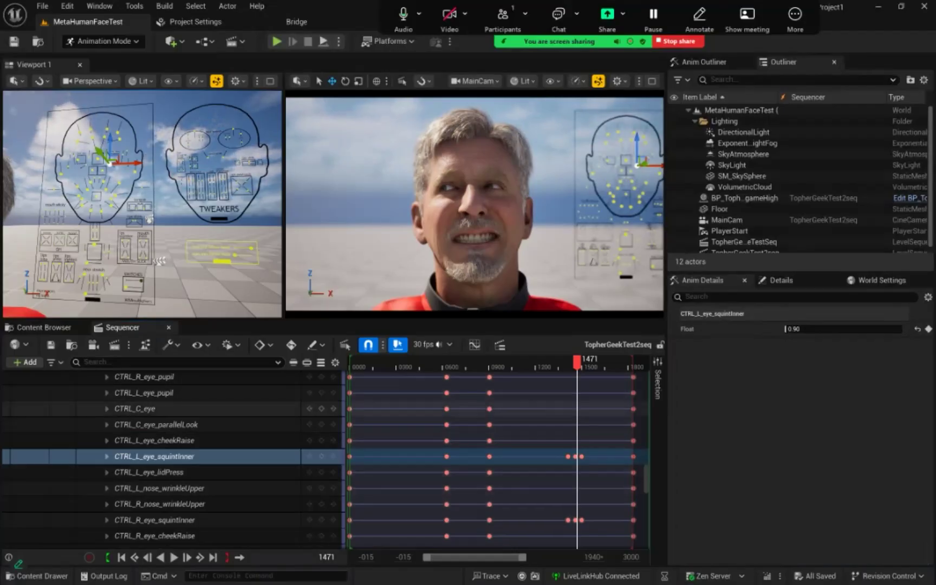
scroll(190, 407, up, 4)
scroll(190, 407, up, 3)
scroll(189, 428, up, 6)
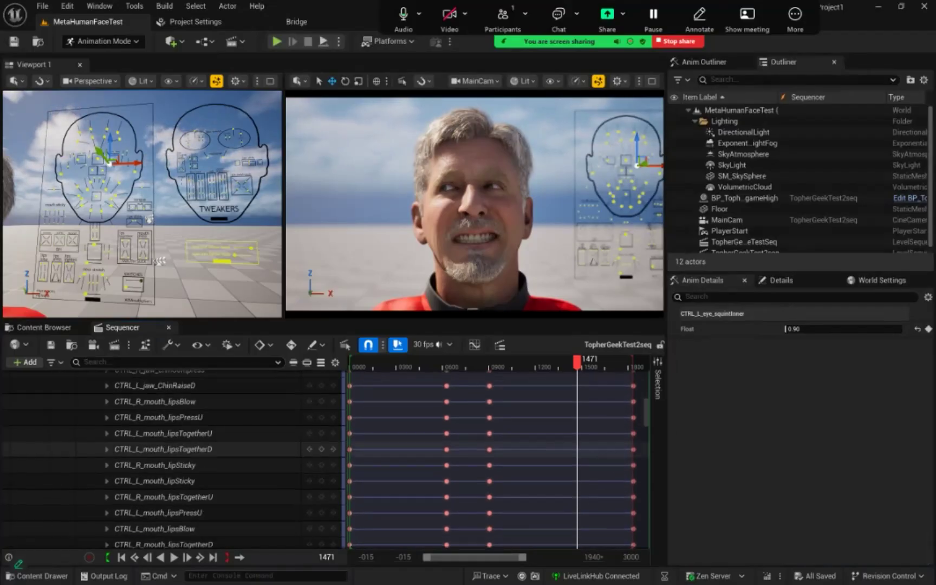
scroll(190, 449, up, 8)
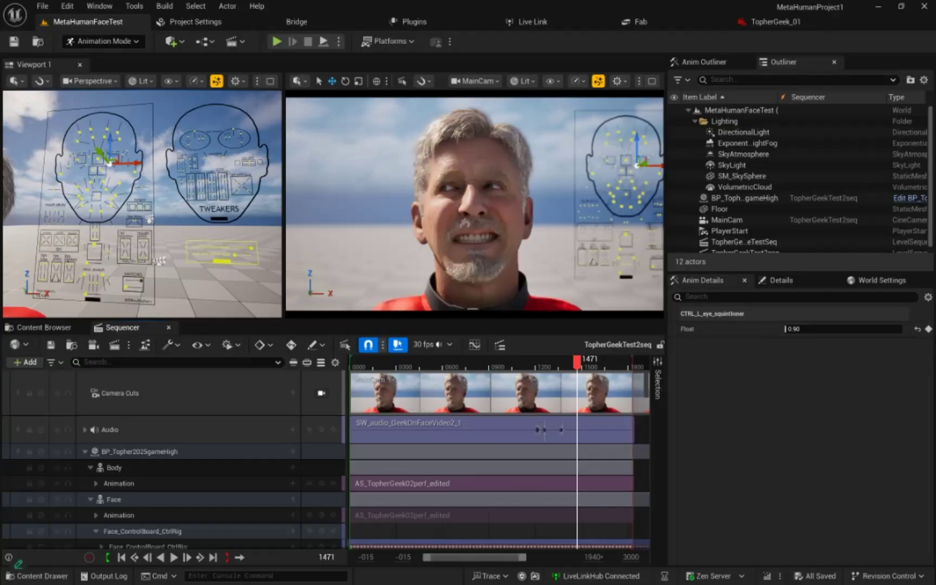
Switch to the browser's YouTube tutorial on MetaHuman facial animation from pre-recorded video, and view the part around 13:55
key(alt+Tab)
key(alt+Tab)
key(alt+Tab)
key(alt+Tab)
key(alt+Tab)
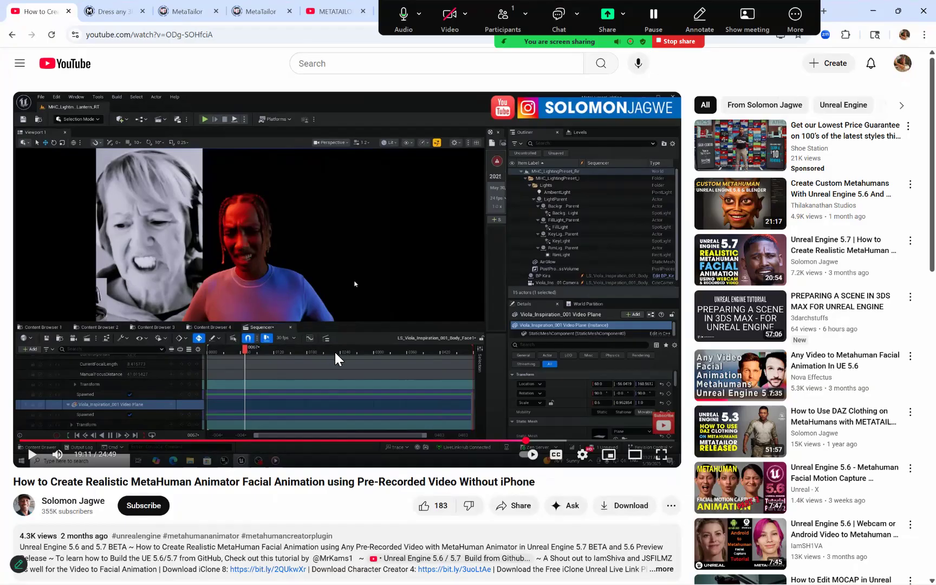
drag(526, 440, 385, 440)
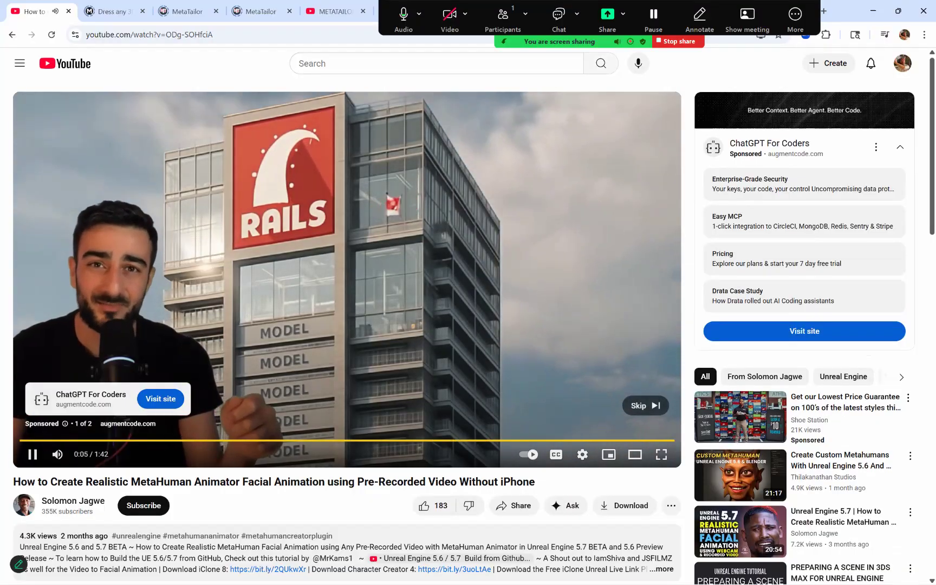
click(645, 405)
drag(386, 441, 388, 441)
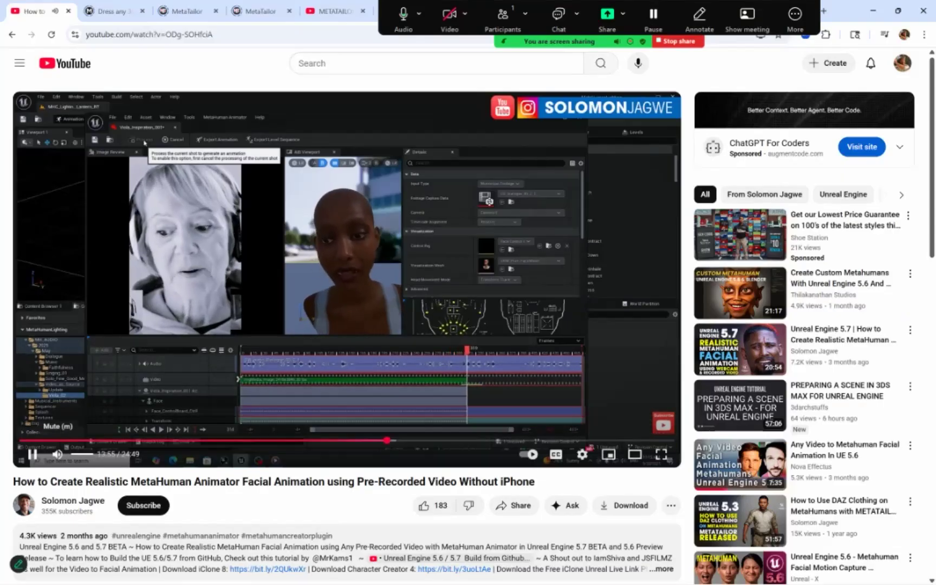
click(32, 454)
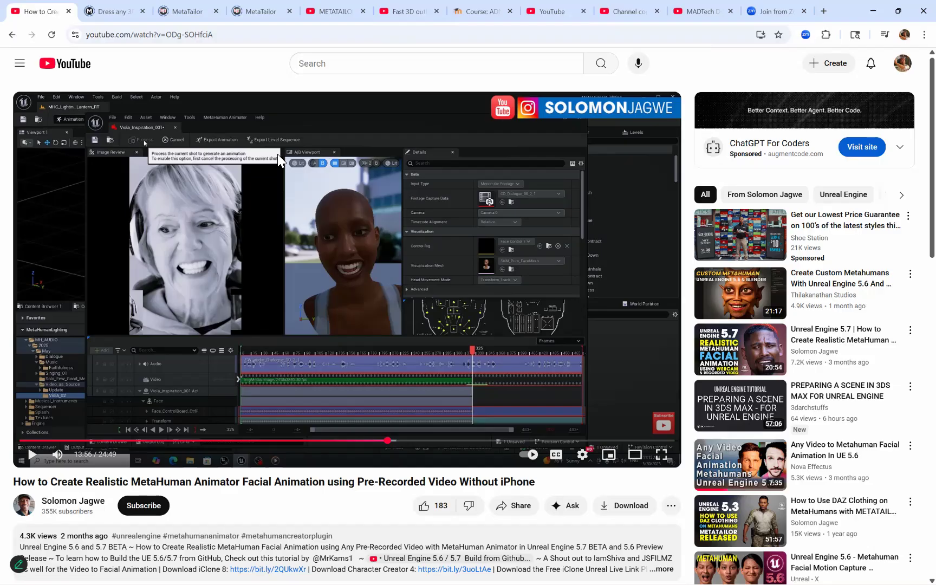
Play the tutorial video from 18:29 and from 19:06, pausing it at 19:14 to compare the source footage with the MetaHuman
drag(389, 441, 506, 441)
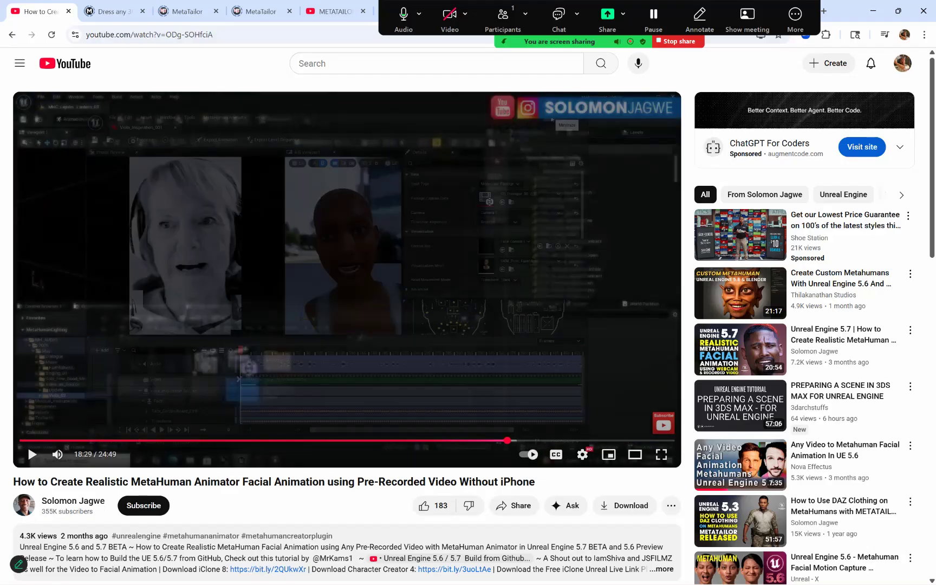
click(32, 454)
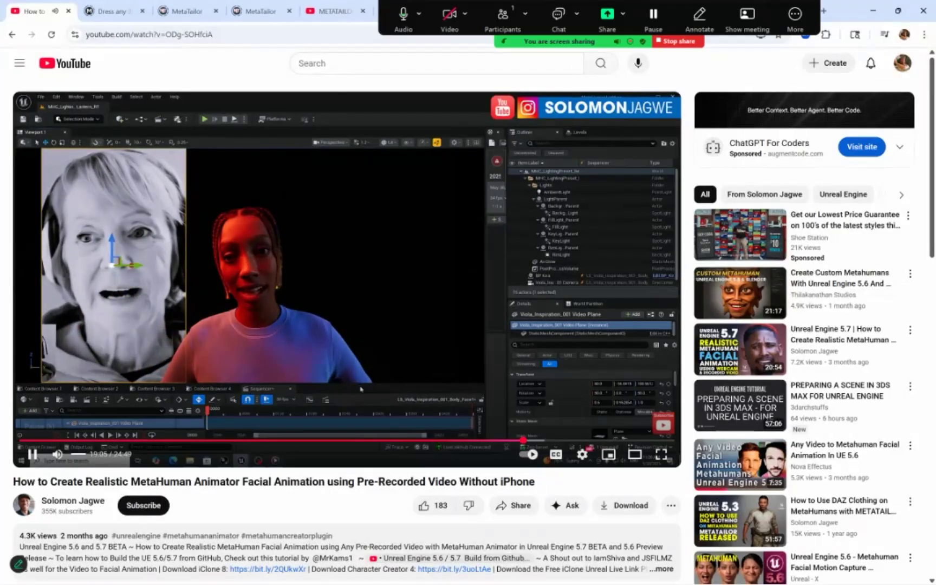
click(31, 454)
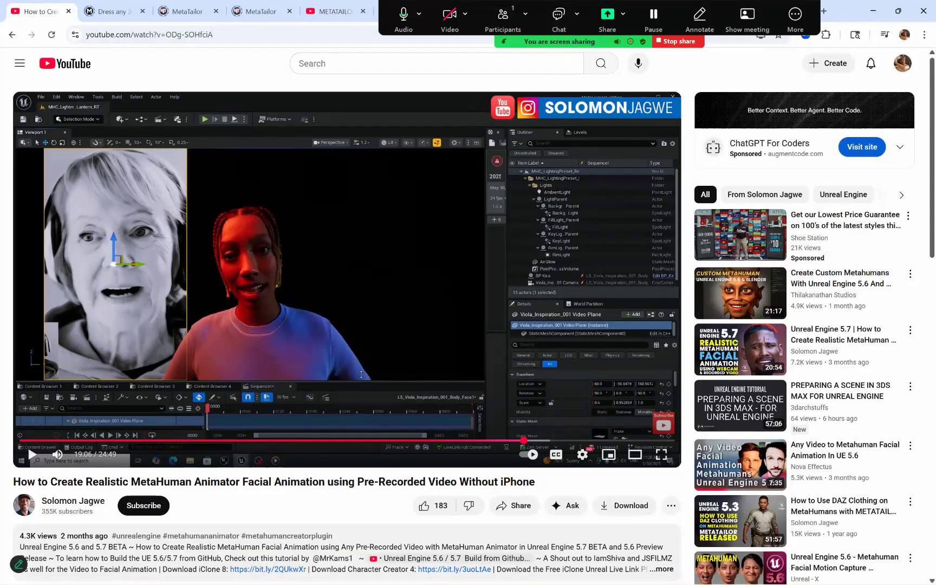
key(space)
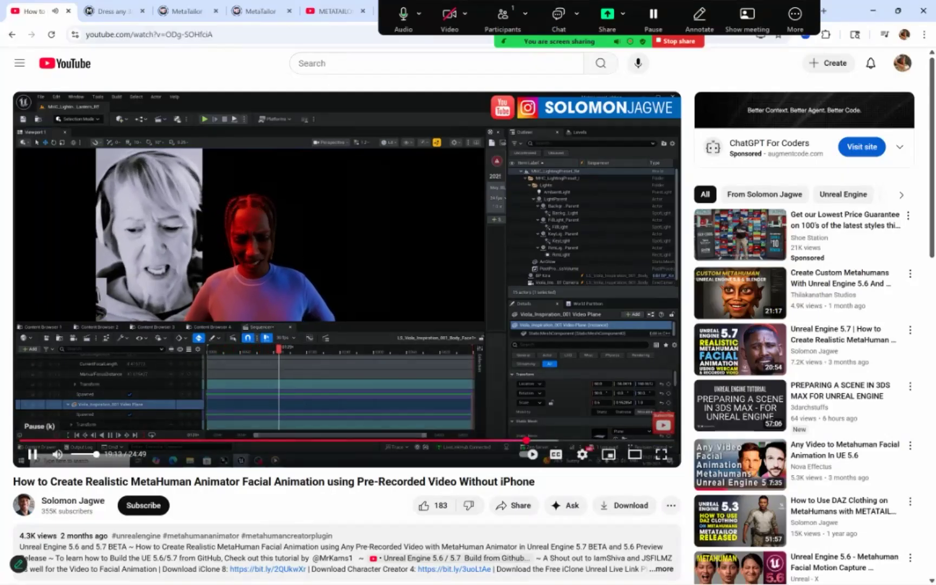
click(32, 454)
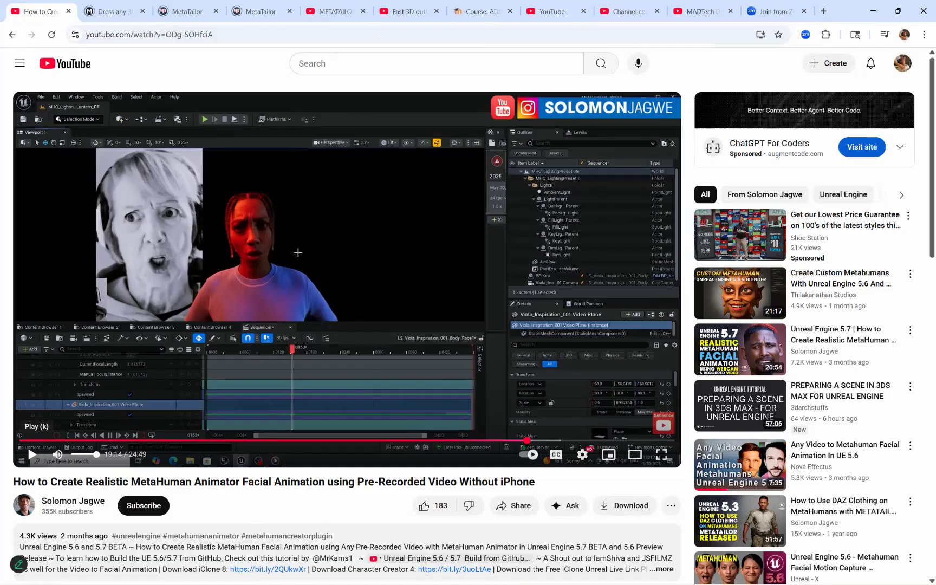
Skip the tutorial video ahead to 21:12, play the close-up comparison and pause it at 21:33
drag(527, 440, 579, 441)
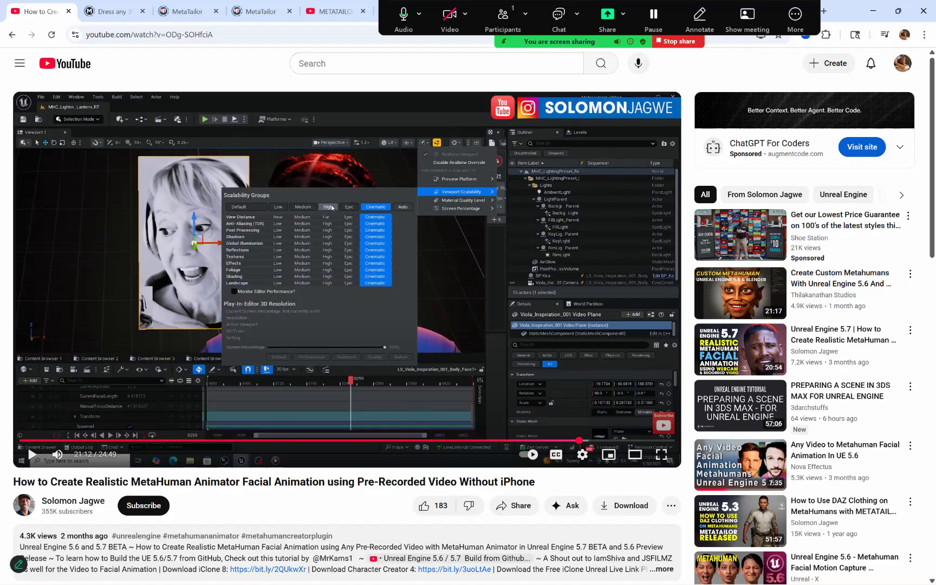
click(32, 454)
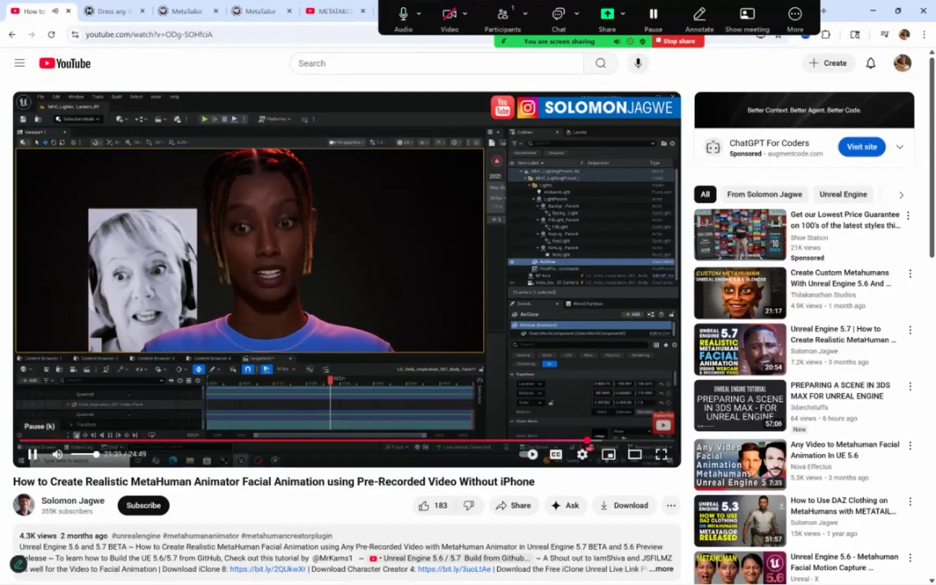
click(32, 454)
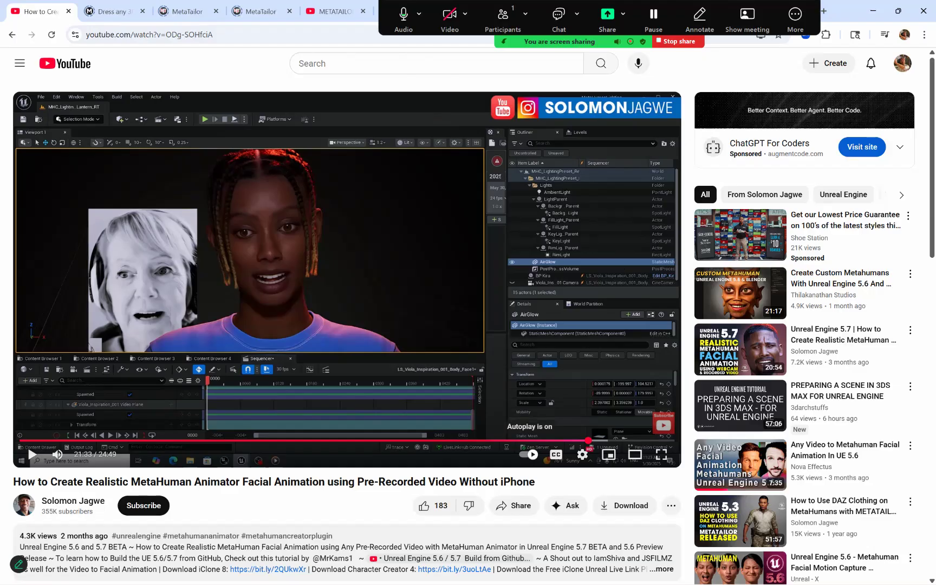
Switch back to Unreal Editor and move the sequence's playhead to frame 188
key(alt+Tab)
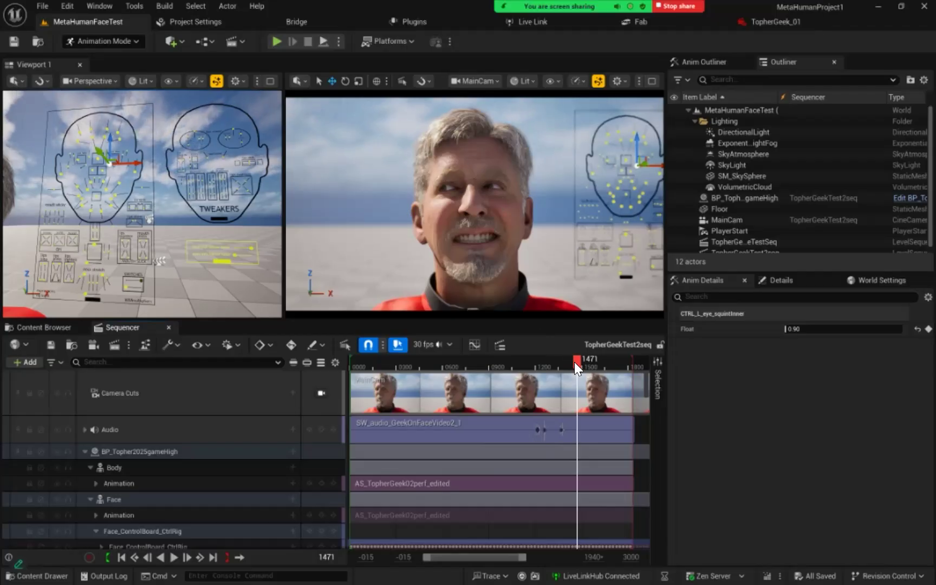
drag(576, 362, 378, 363)
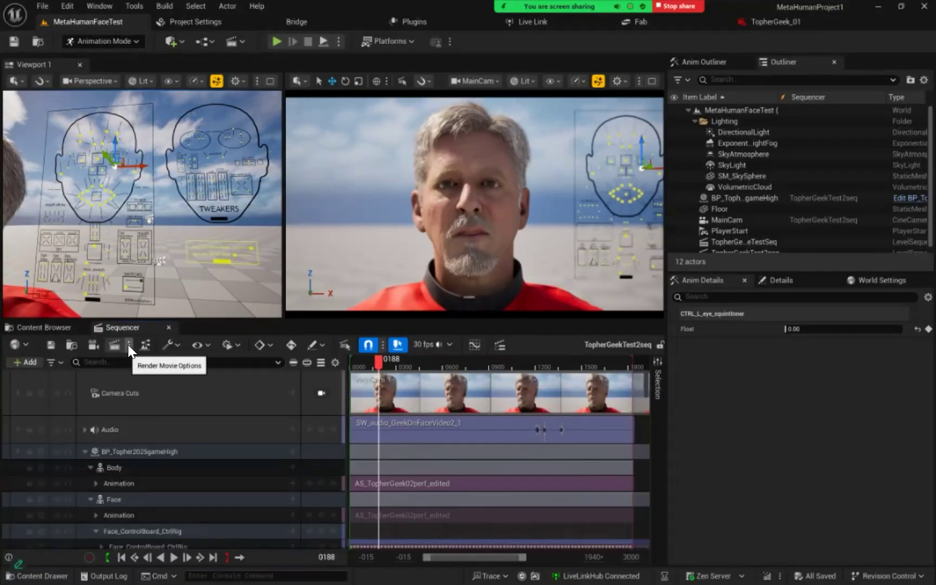
Inspect the Render Movie options and settings, close them, and look through the sequence's display rate choices
click(128, 345)
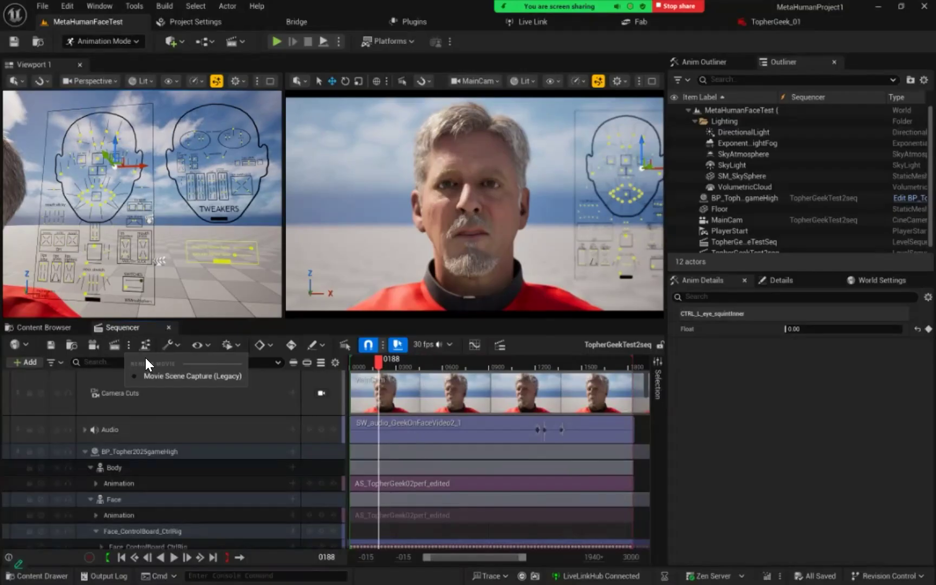
click(117, 345)
click(118, 344)
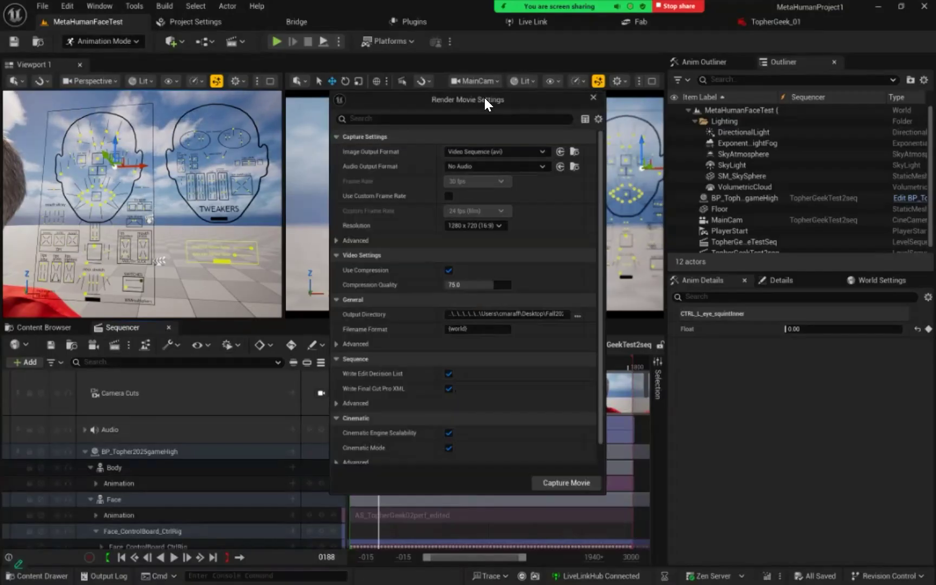
drag(480, 99, 463, 104)
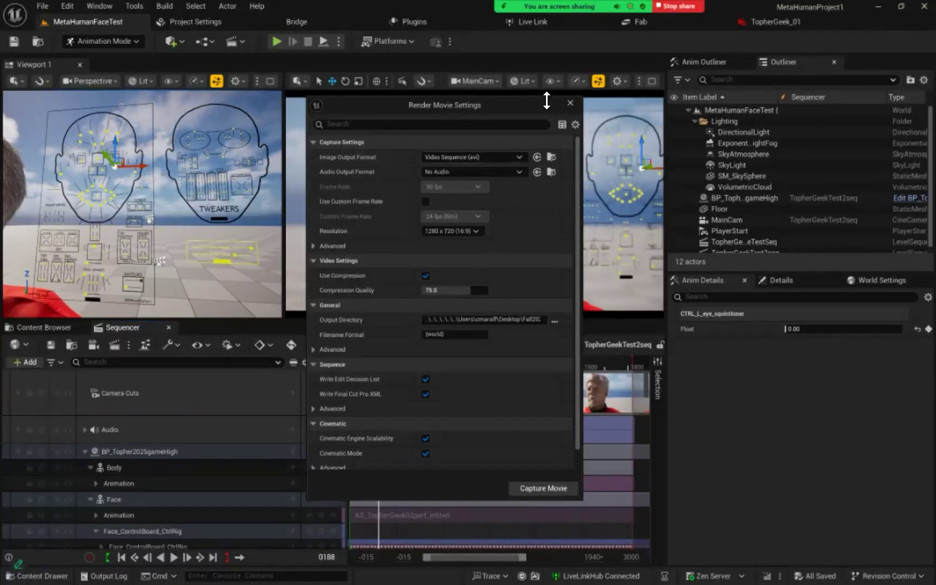
click(570, 103)
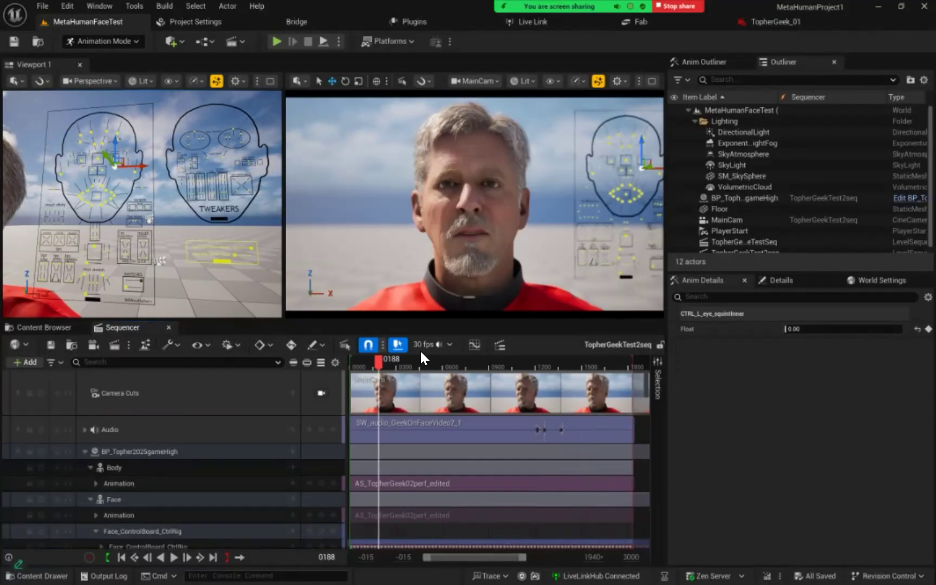
click(450, 346)
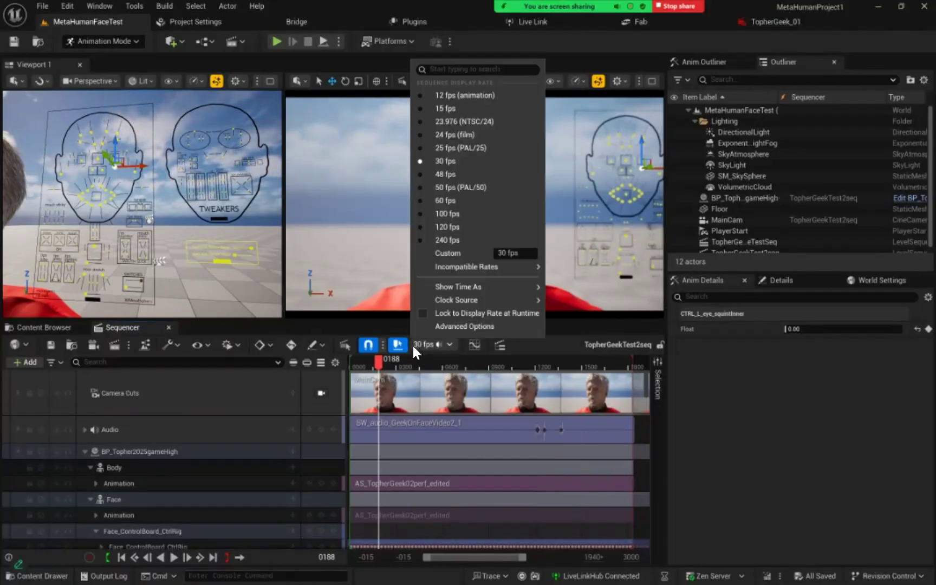
click(641, 426)
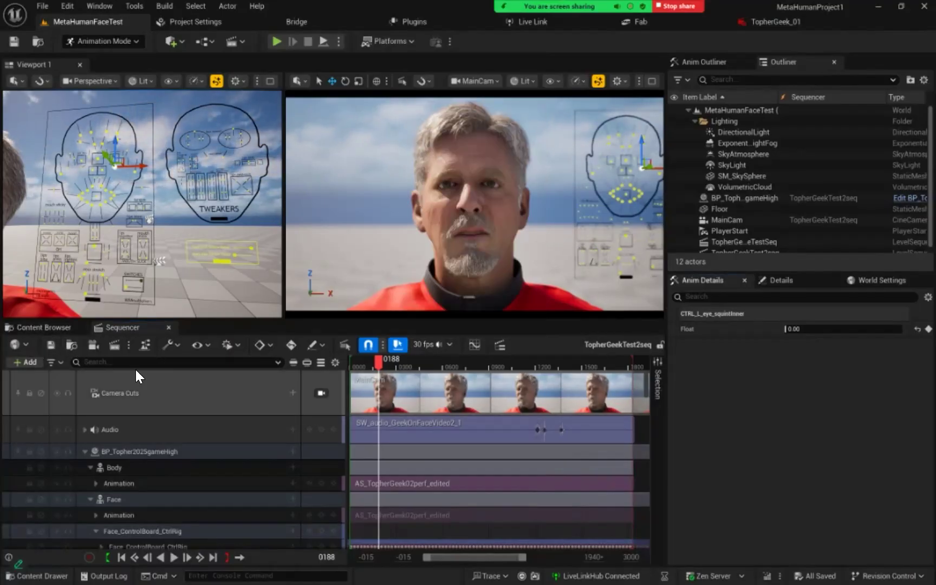
Open the Render Movie settings, check the audio output format choices and set the resolution to 1920 x 1080 (16:9)
click(113, 345)
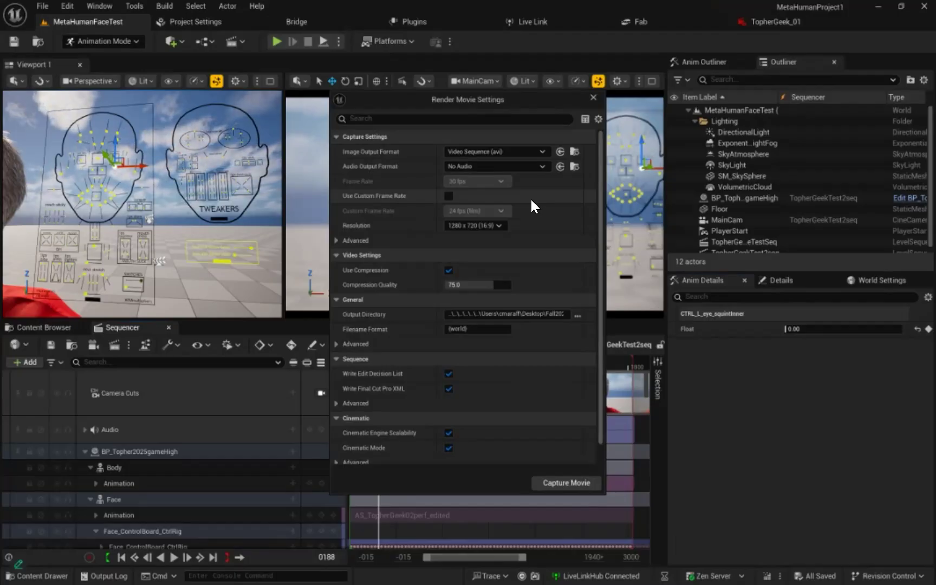
click(543, 167)
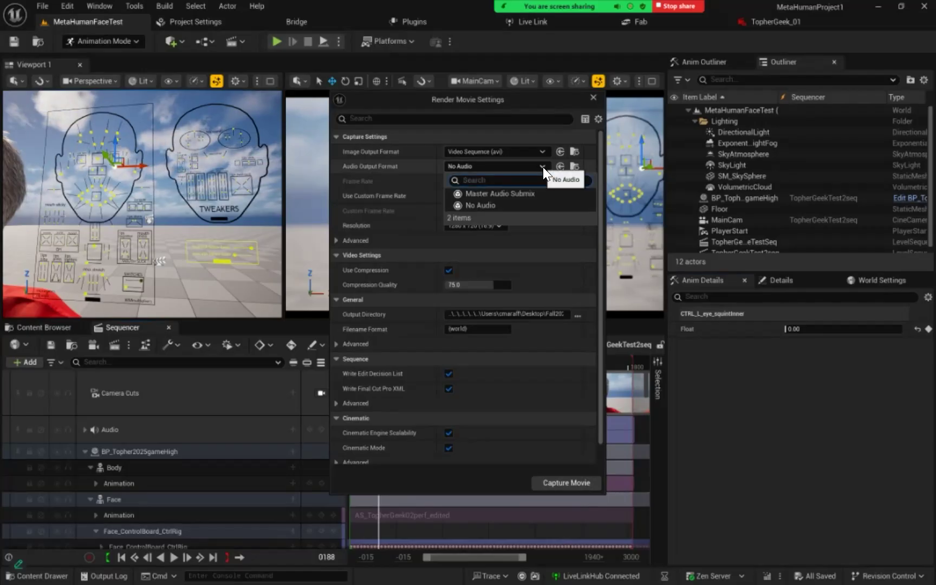
click(525, 100)
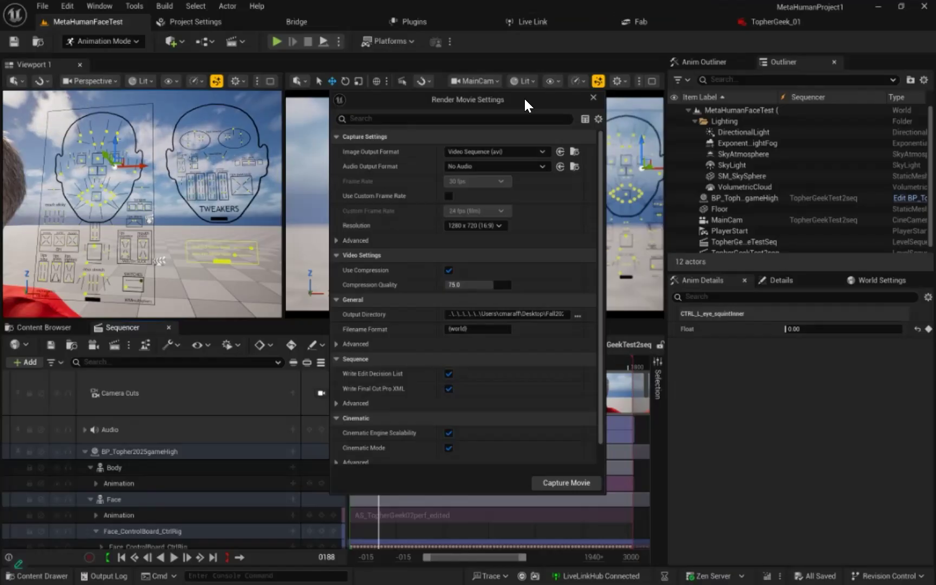
click(499, 225)
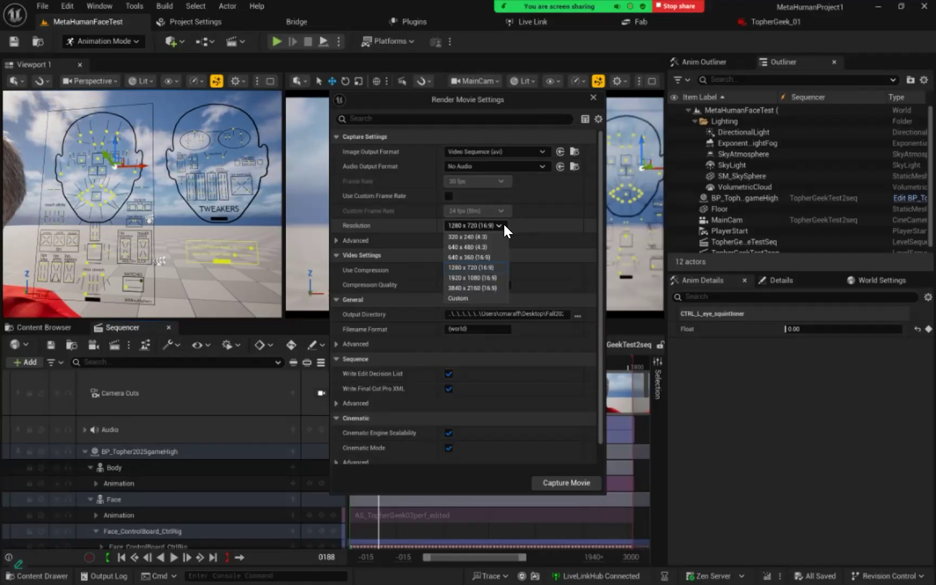
click(479, 278)
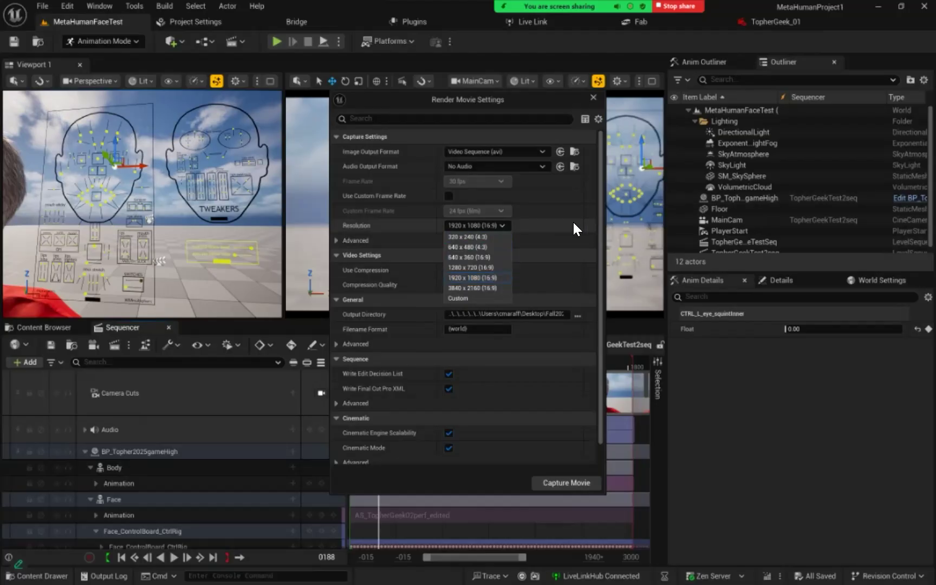
click(602, 212)
Expand the advanced Cinematic options and the Animation section of the render settings to reach the custom frame range options
drag(602, 214, 601, 184)
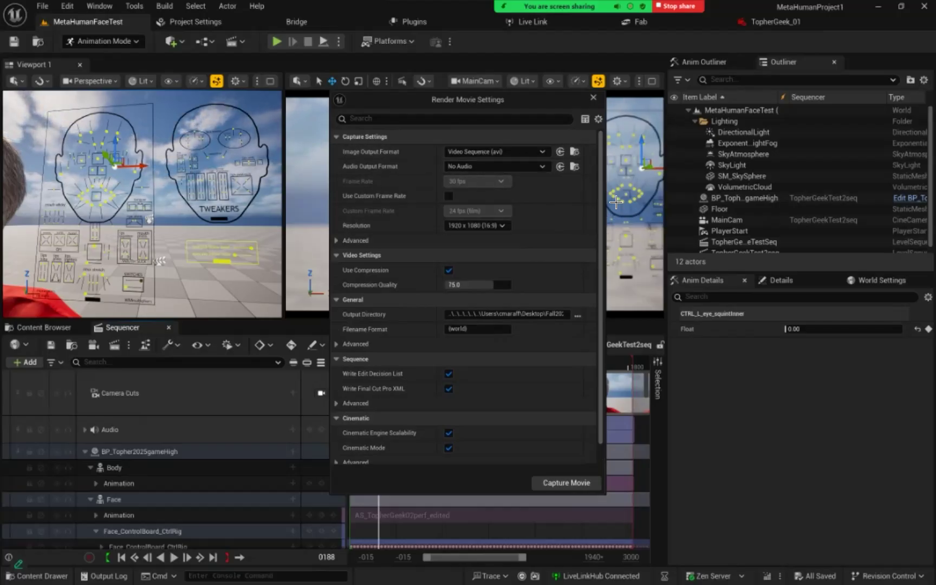
drag(600, 223, 598, 243)
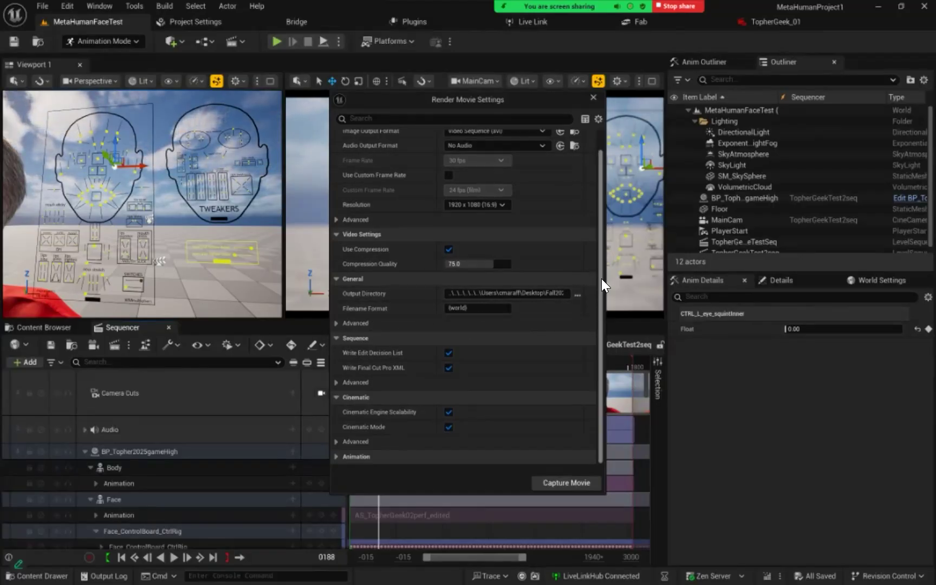
scroll(601, 271, up, 1)
scroll(600, 273, down, 1)
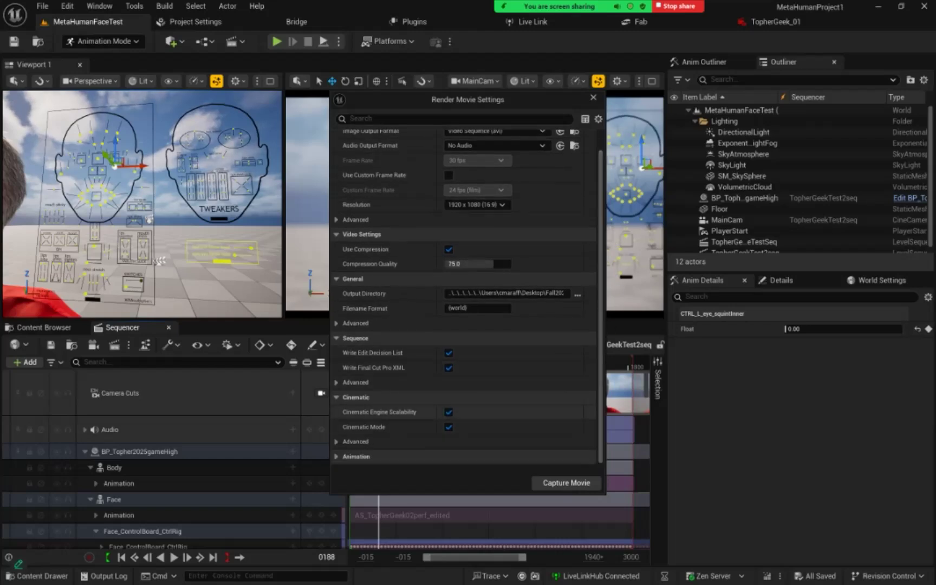
click(349, 441)
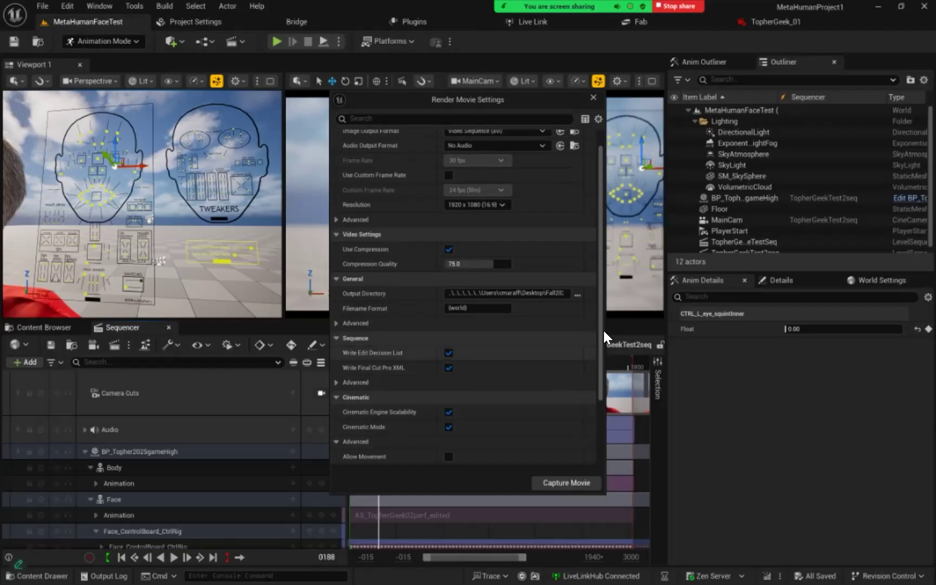
scroll(599, 325, down, 4)
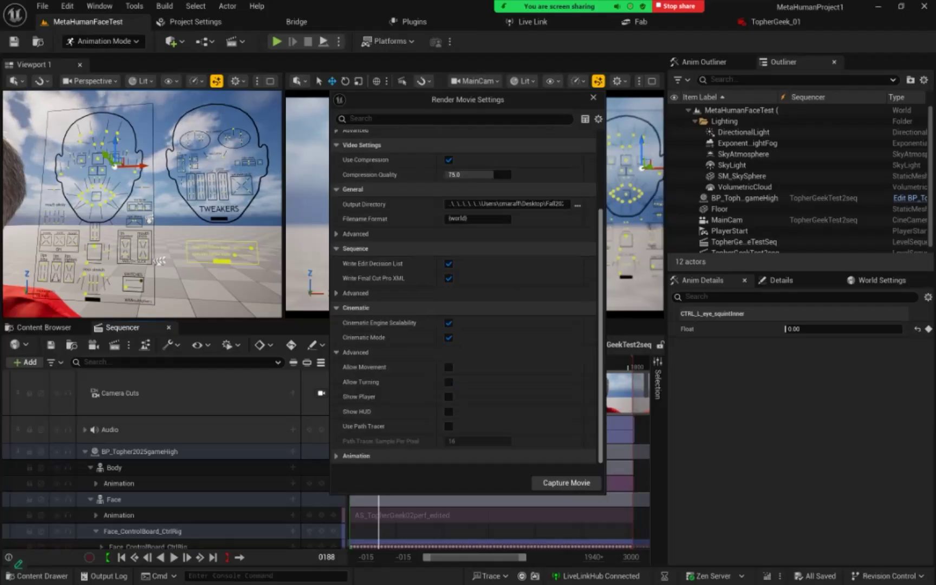
click(337, 456)
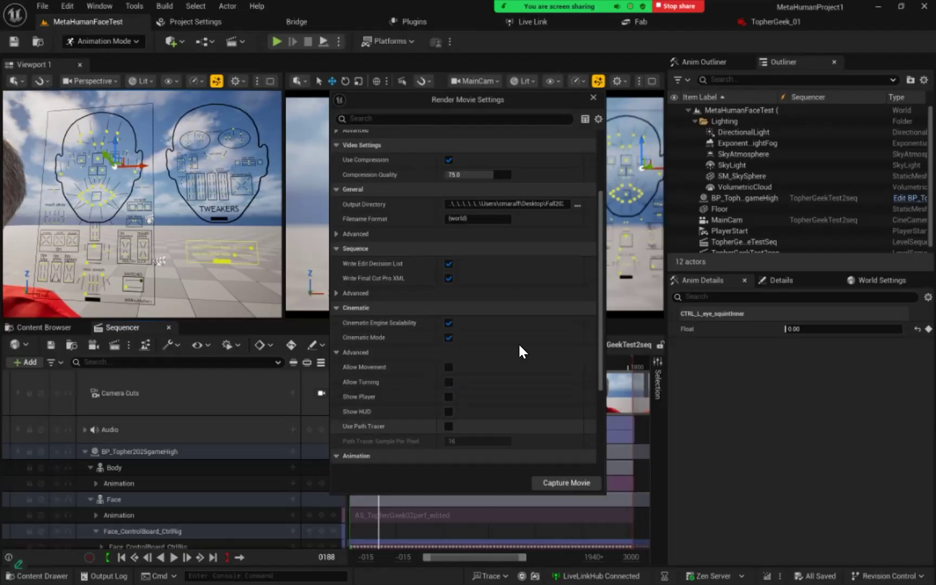
drag(600, 251, 600, 321)
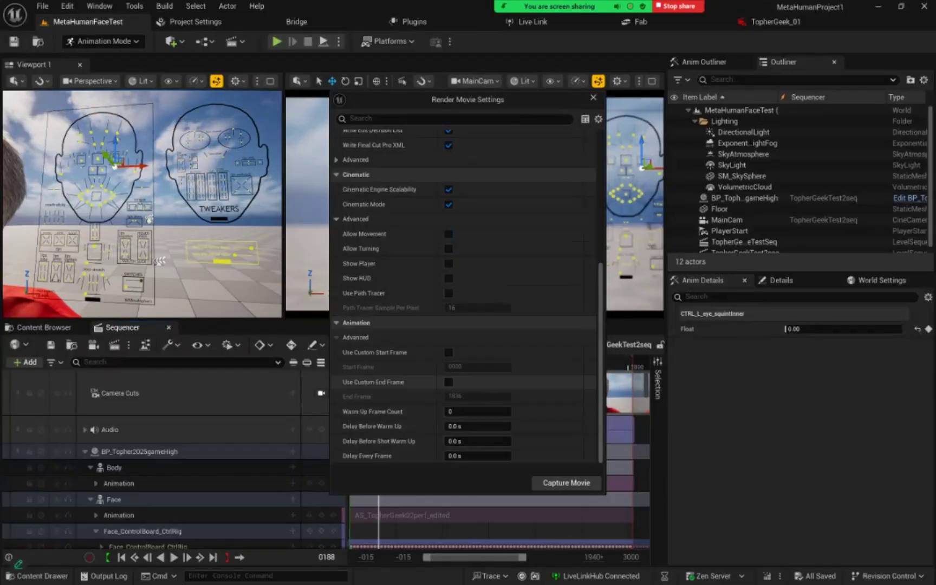
Move the render settings window clear of the timeline and scrub the playhead to frame 907 and on to frame 1672
drag(526, 98, 247, 104)
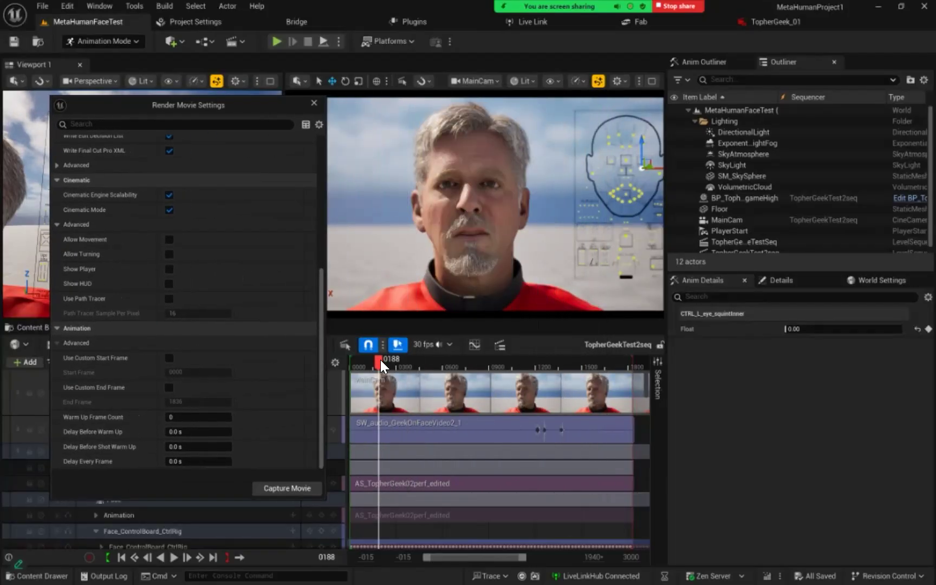
drag(385, 362, 489, 373)
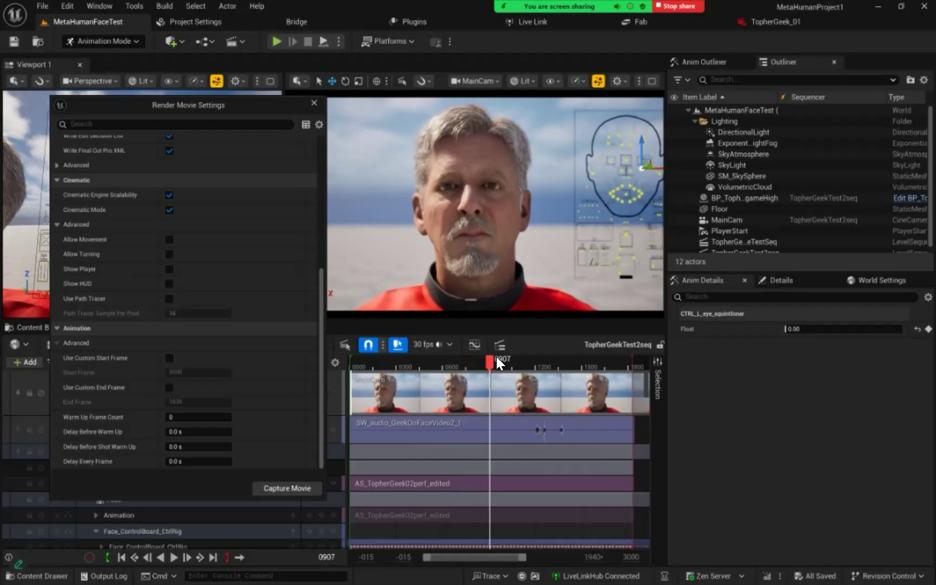
drag(493, 358, 608, 372)
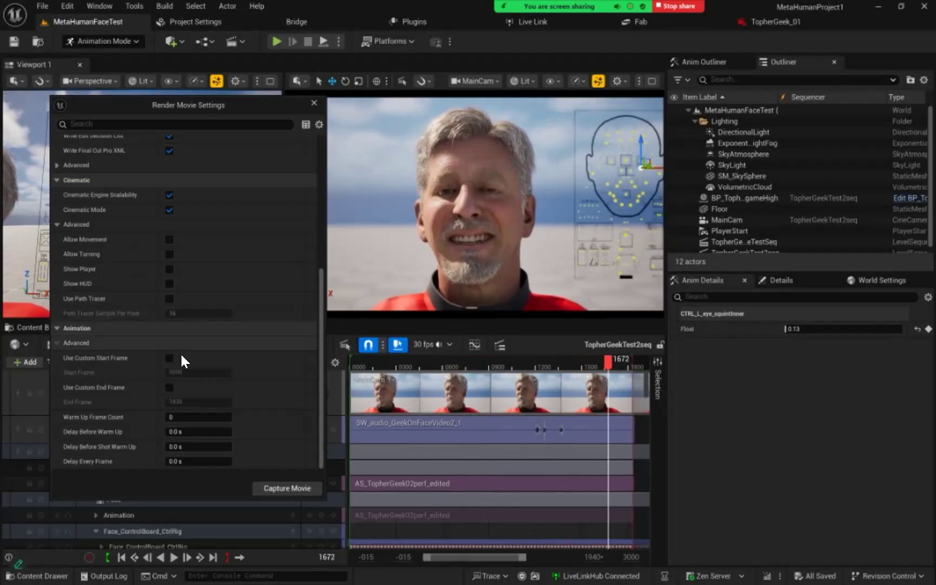
Enable a custom start frame of 0907 and a custom end frame of 1672 for the render
click(169, 357)
click(174, 372)
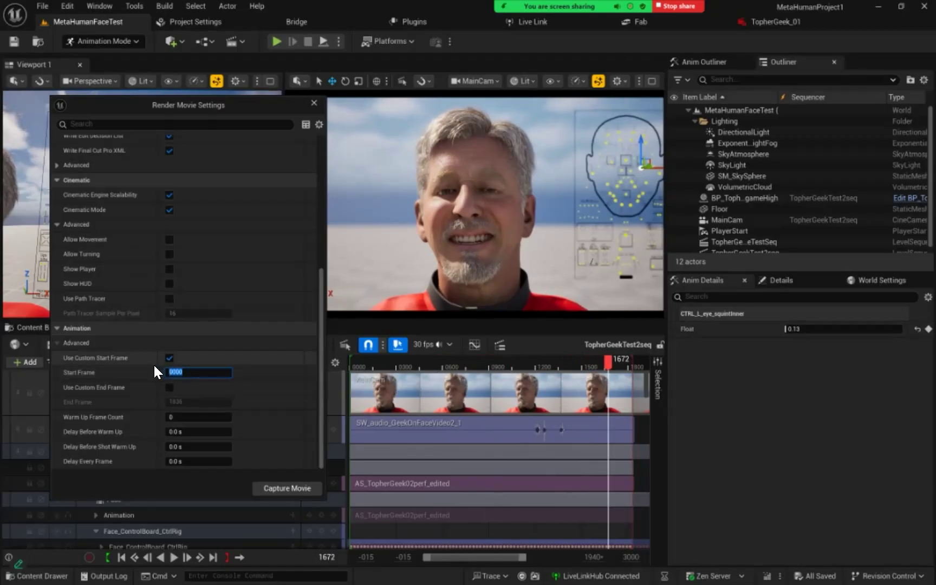
text(0907)
key(Return)
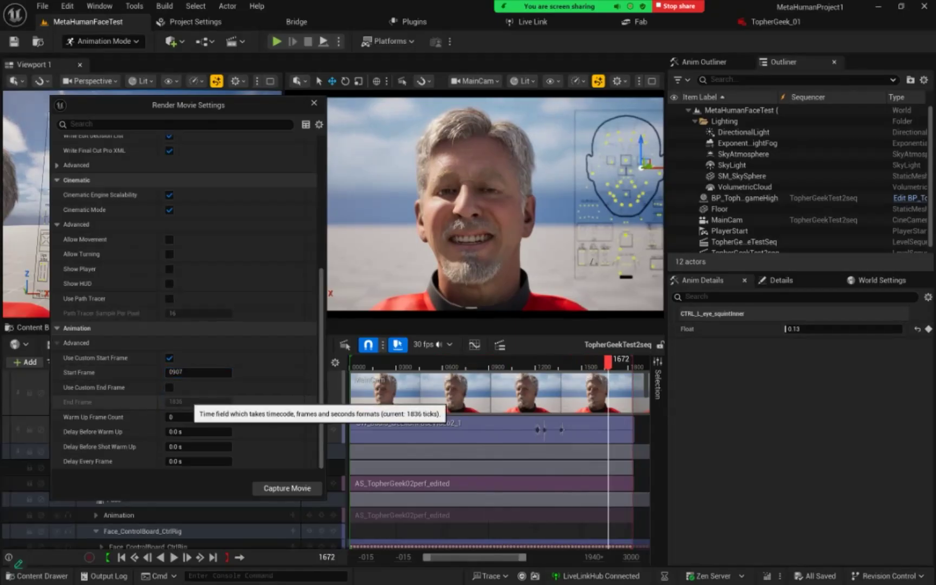
click(169, 388)
click(175, 402)
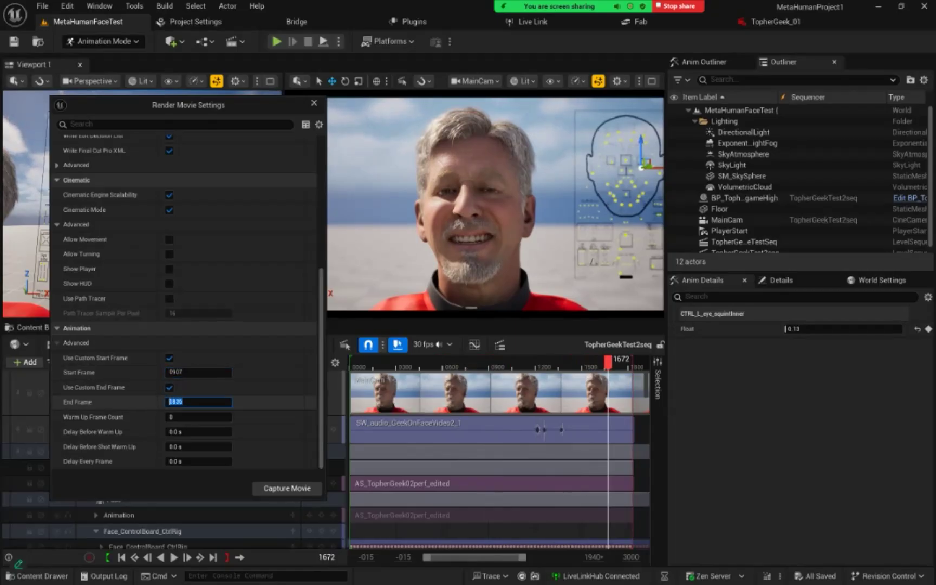
text(16)
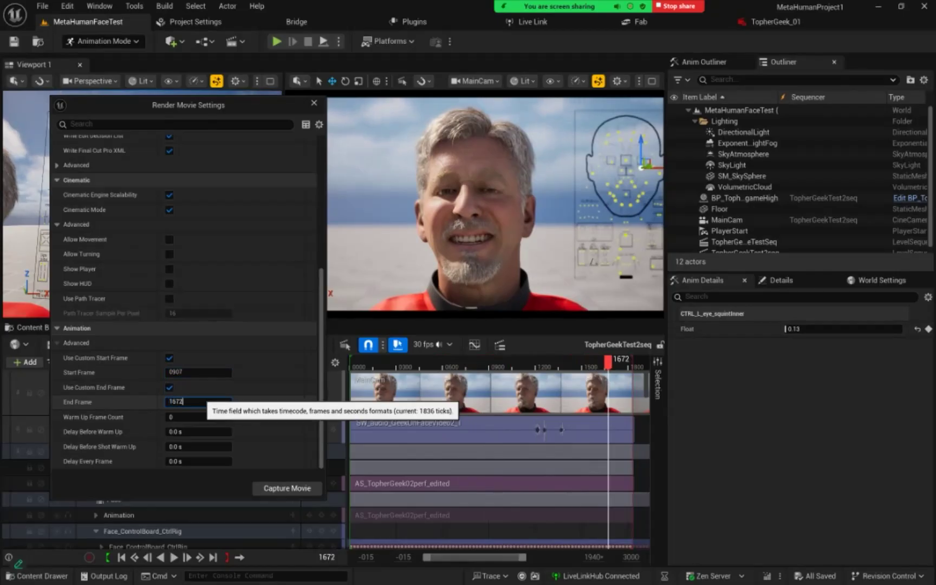
key(Return)
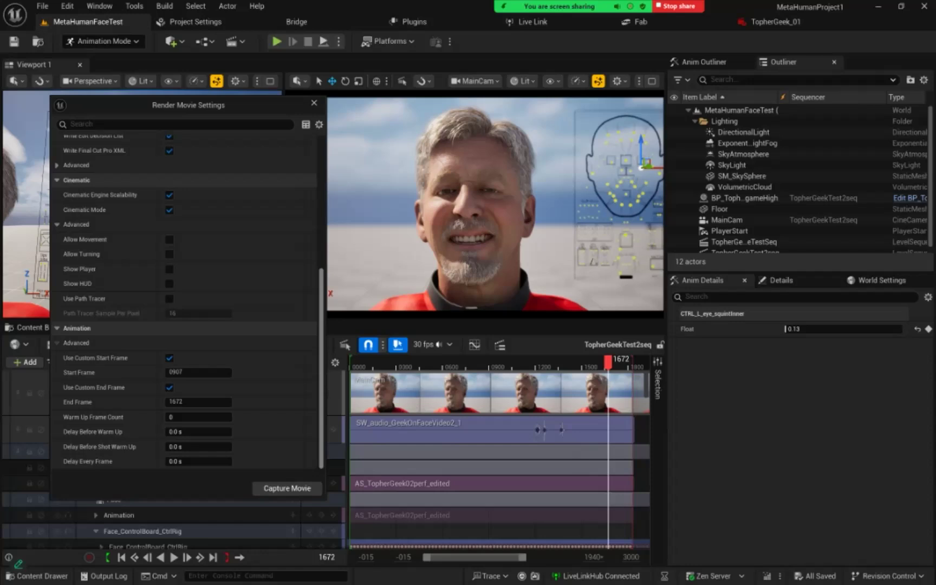
Move the playhead to frame 335 and capture the movie with the current render settings
drag(322, 374, 321, 251)
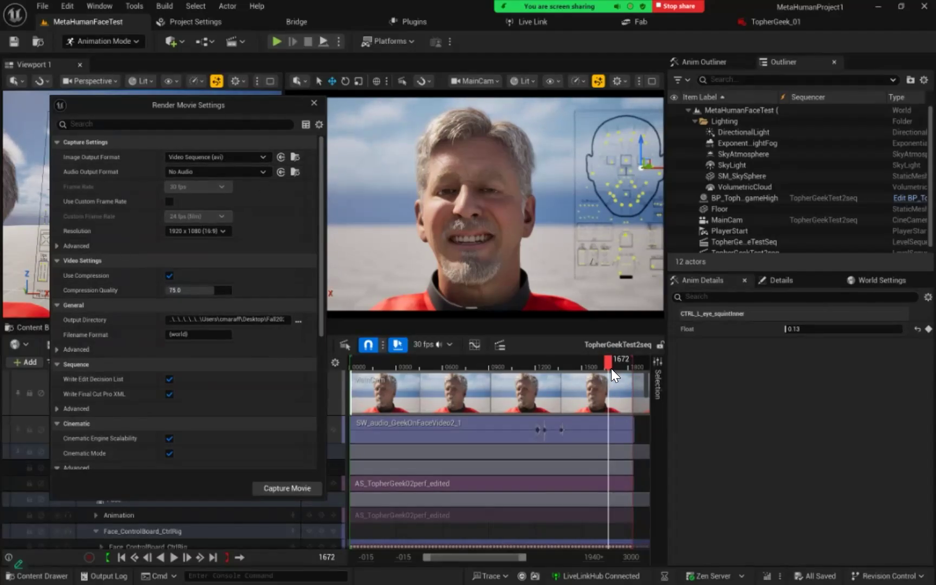
drag(610, 359, 401, 360)
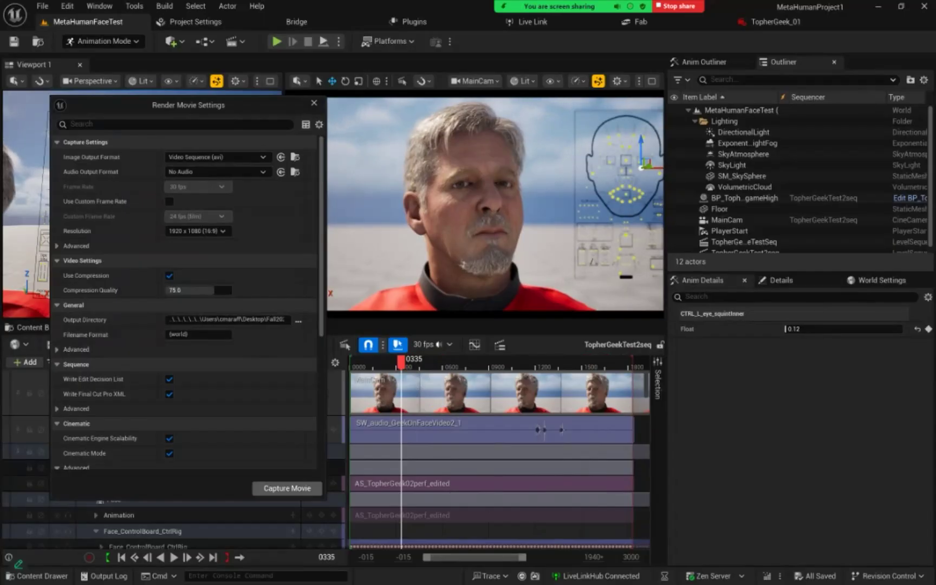
click(287, 488)
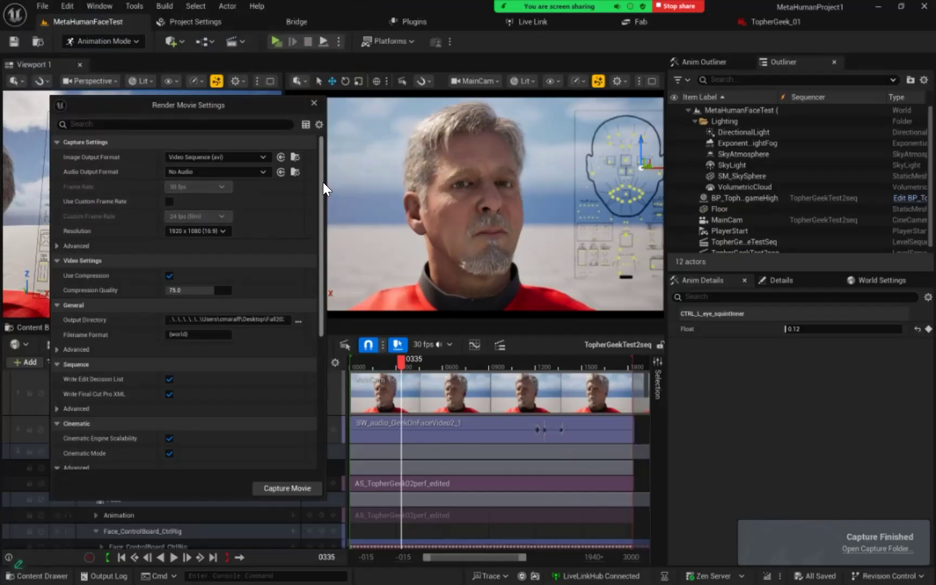
Review the render settings, including the advanced Sequence options and the custom frame range, and close them
scroll(322, 180, down, 3)
scroll(329, 201, down, 4)
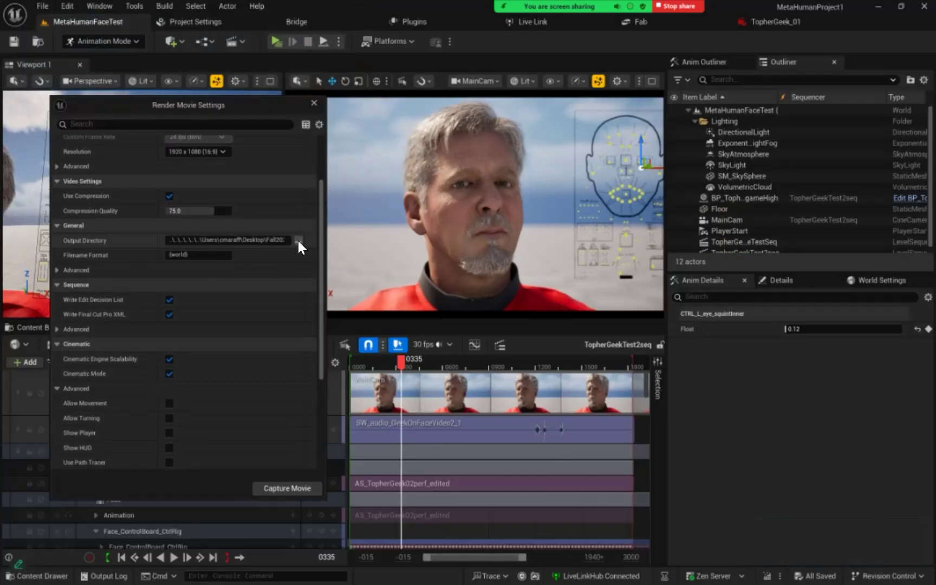
click(57, 329)
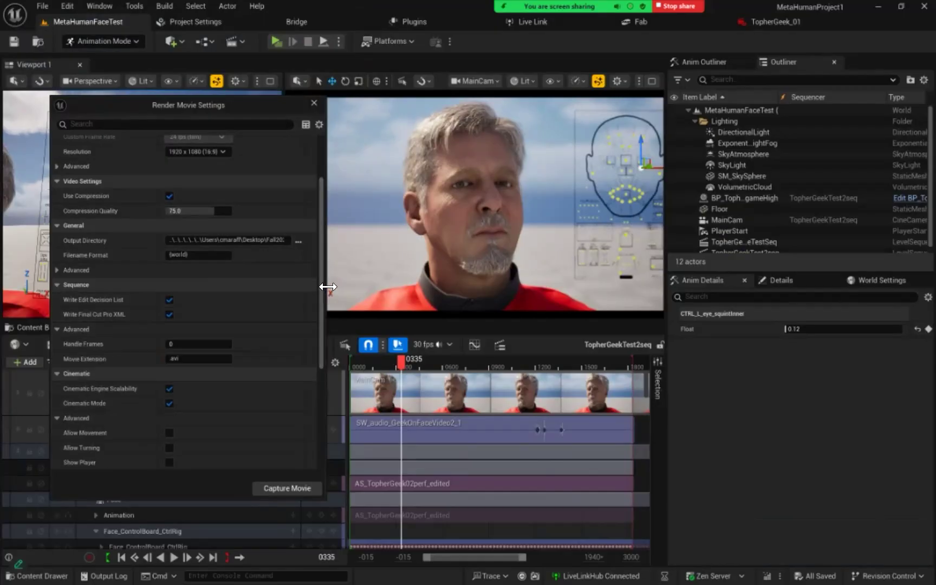
drag(322, 288, 319, 359)
scroll(317, 369, down, 3)
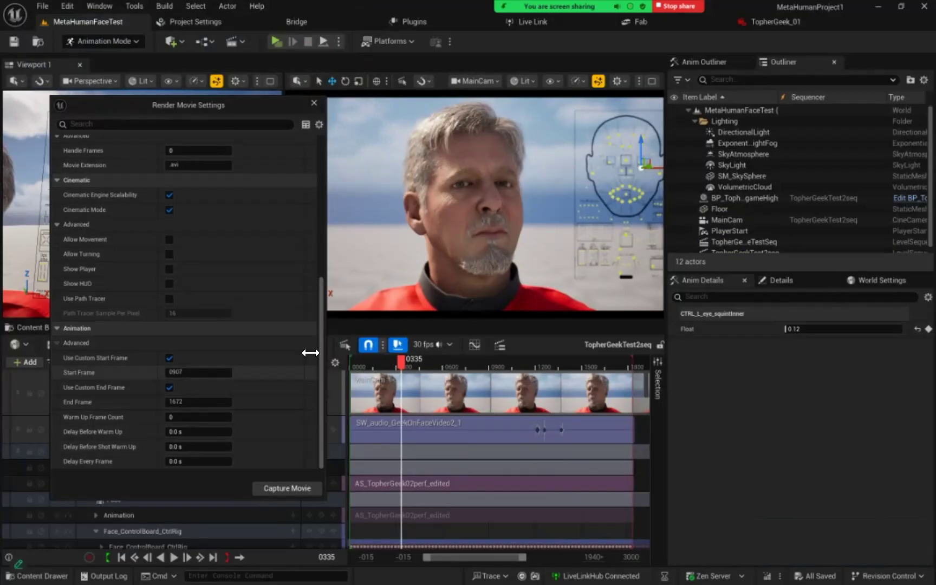
drag(322, 339, 316, 184)
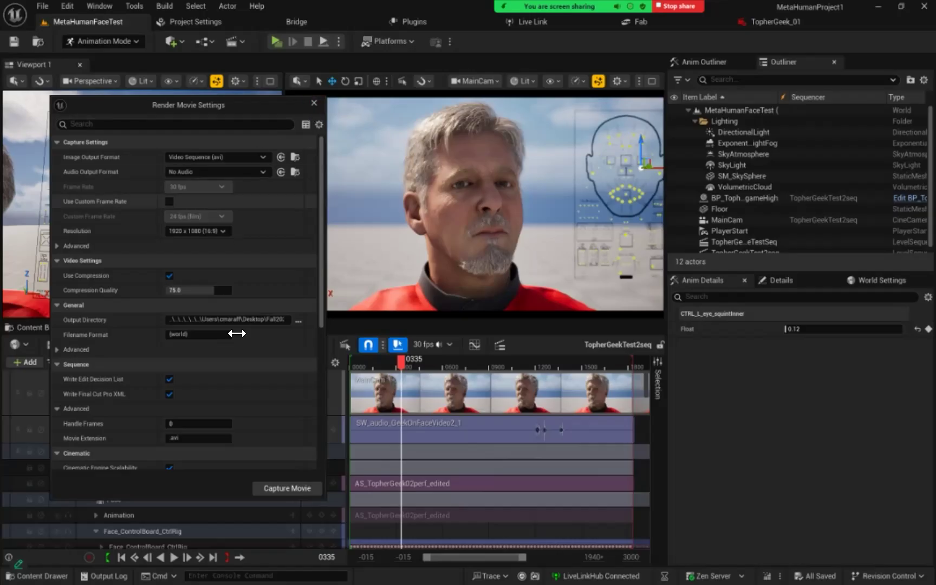
click(313, 103)
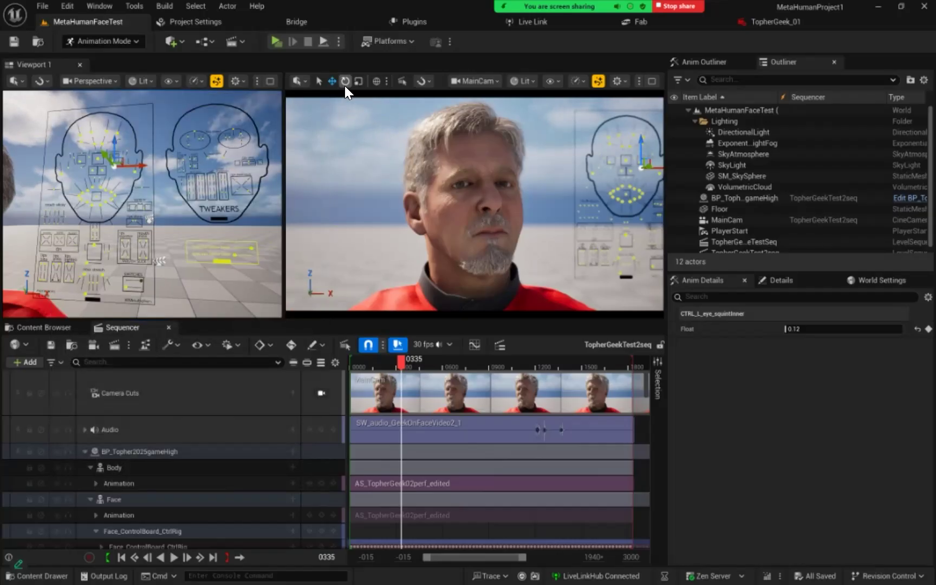
Check the viewport's camera choices, select the MainCam actor and look back through the sequence tracks up to Camera Cuts
click(494, 81)
click(498, 146)
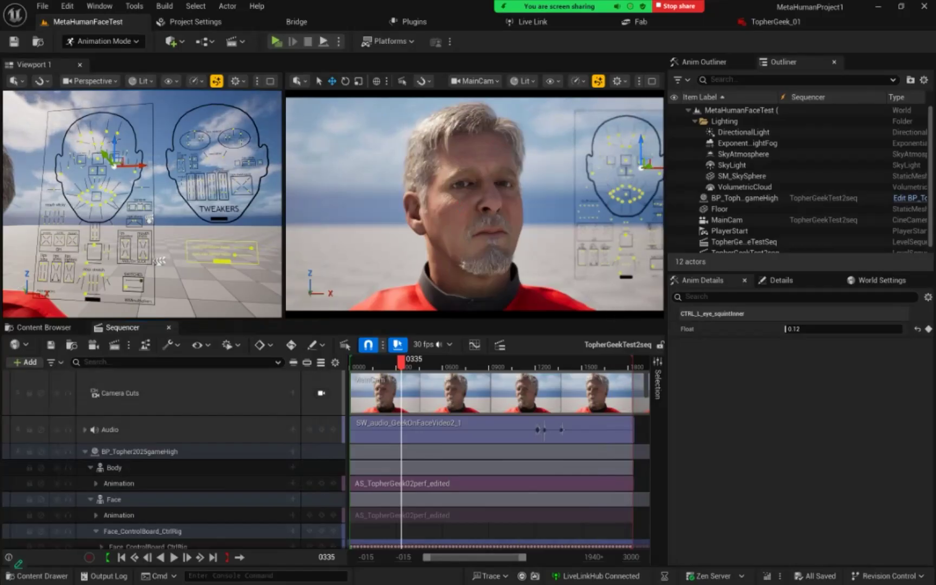
click(726, 220)
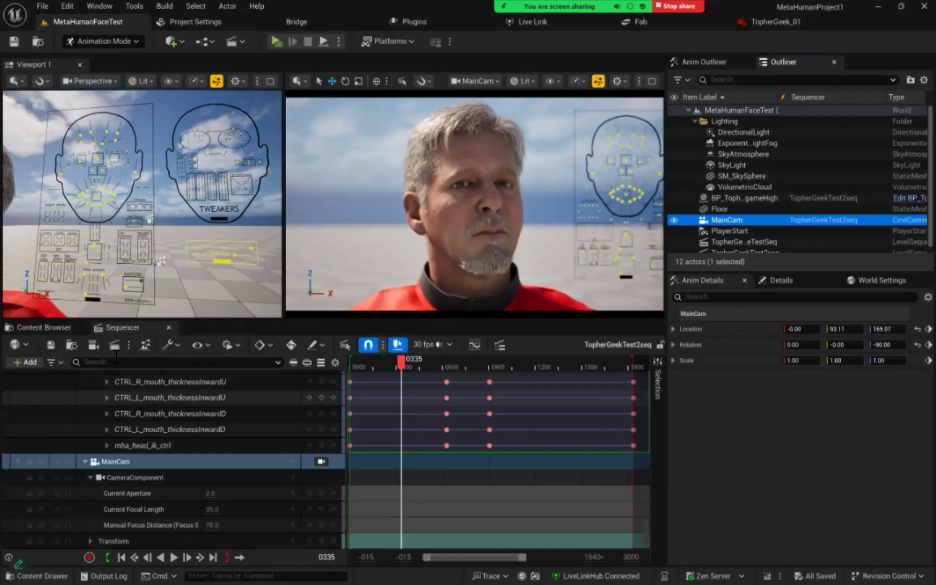
click(124, 327)
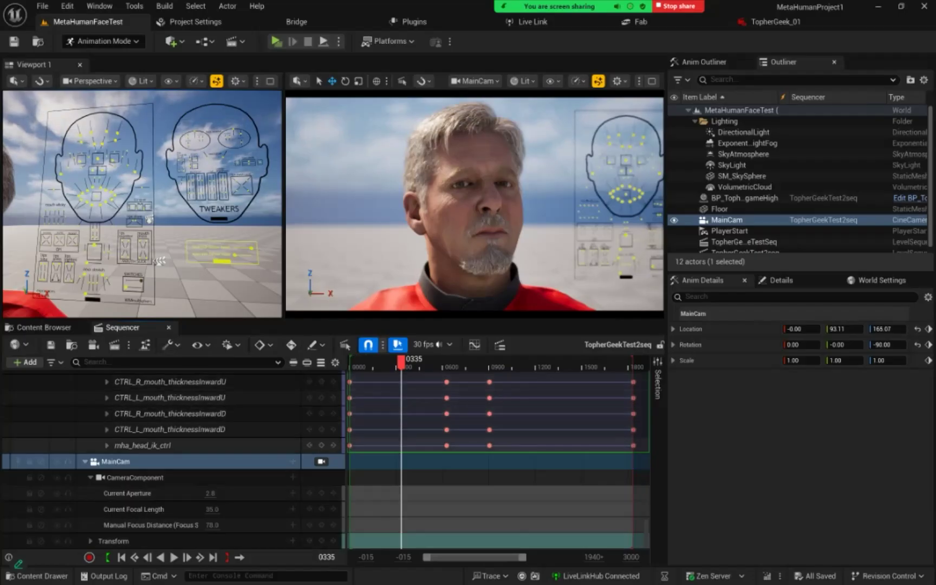
scroll(173, 447, up, 2)
scroll(174, 460, up, 5)
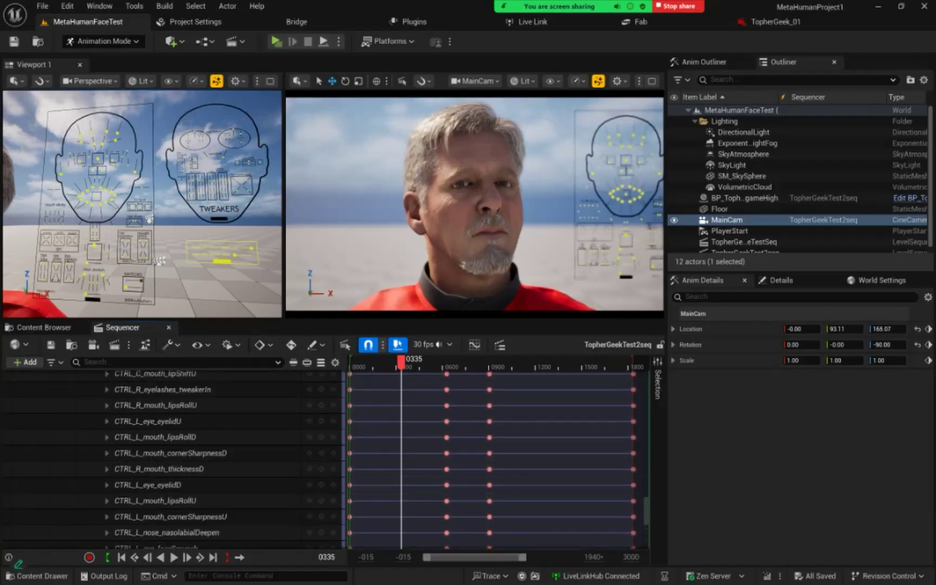
scroll(173, 460, up, 10)
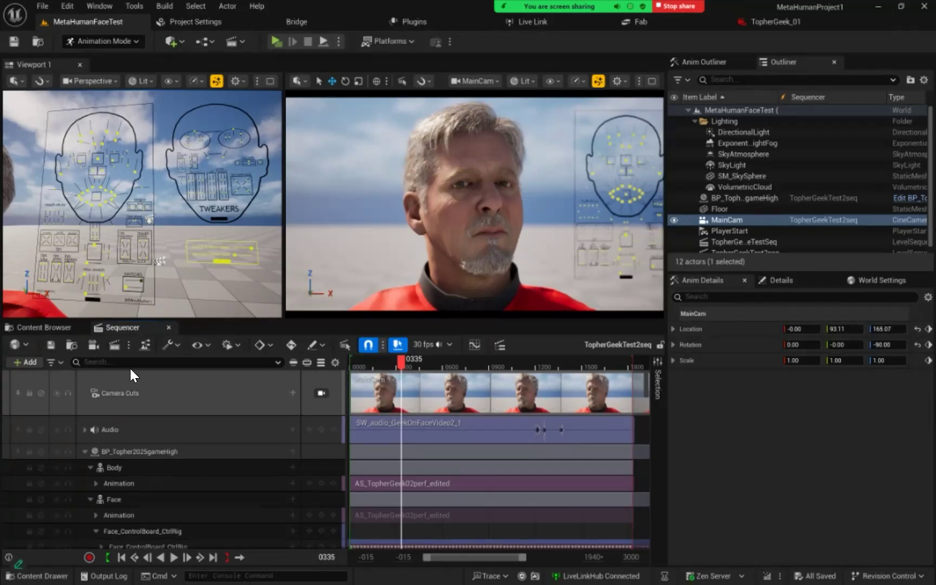
Open the Render Movie Settings and check which folder the output directory points to, leaving it unchanged
click(117, 345)
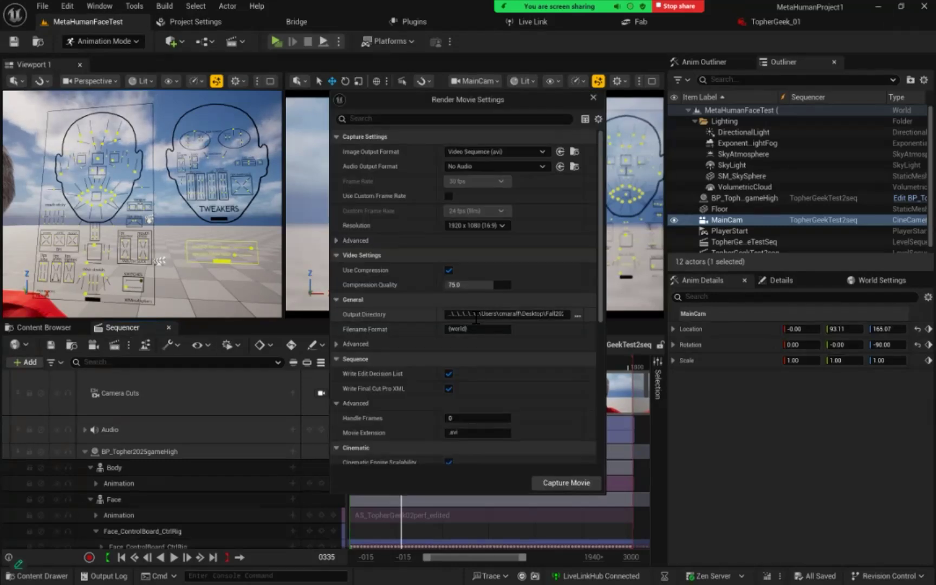
click(577, 315)
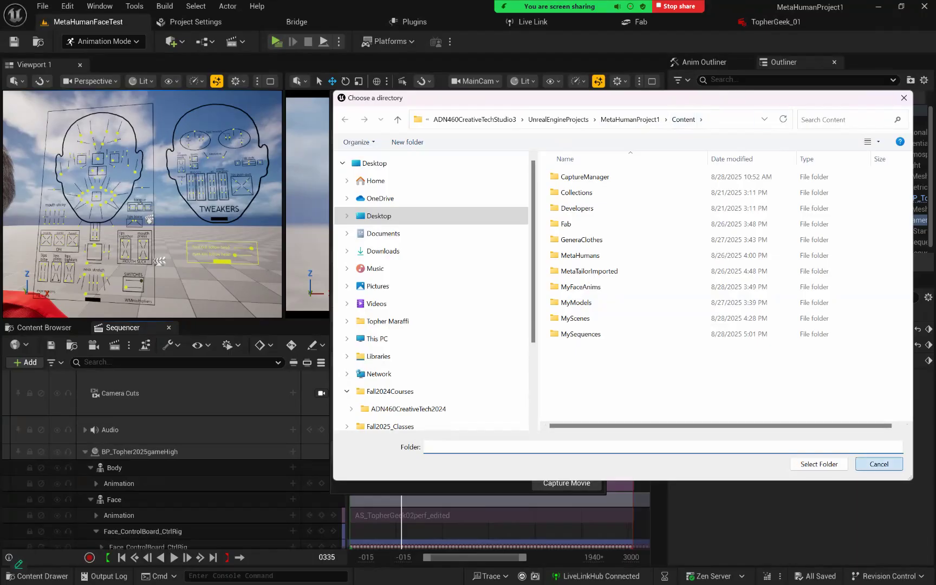
click(878, 464)
Move the editor and browser out of the way and look through the Desktop folder in File Explorer
click(878, 7)
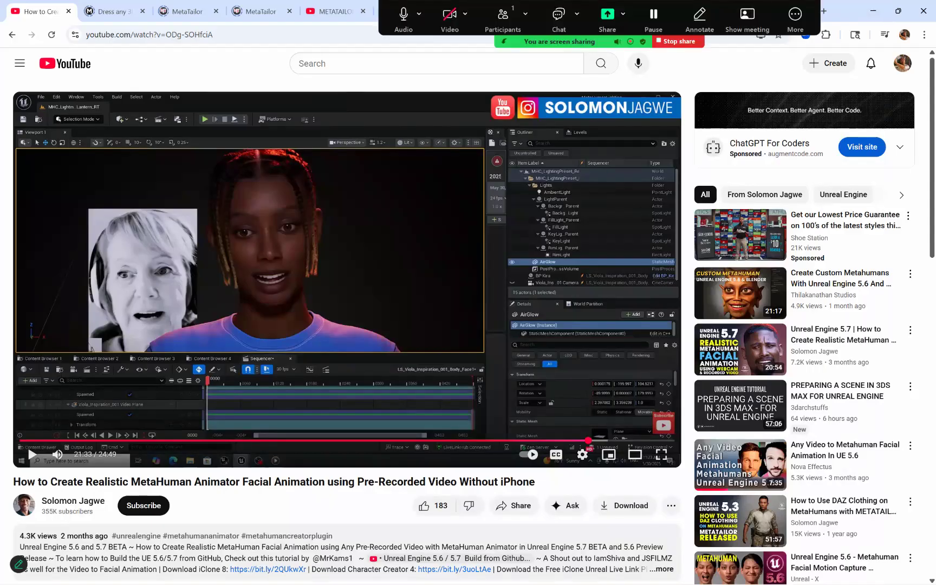
click(873, 11)
drag(324, 158, 206, 232)
scroll(68, 321, up, 1)
scroll(65, 322, up, 1)
click(63, 311)
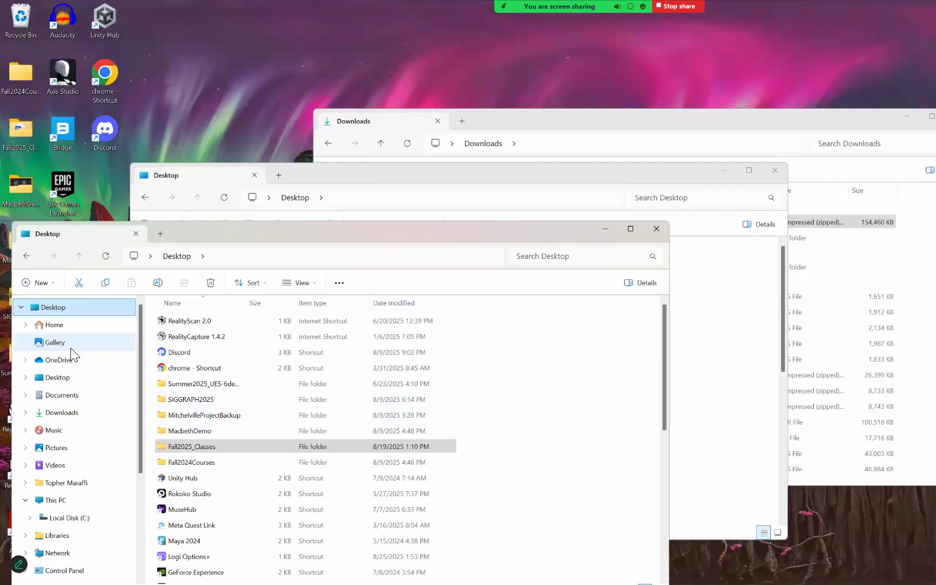
scroll(303, 418, down, 6)
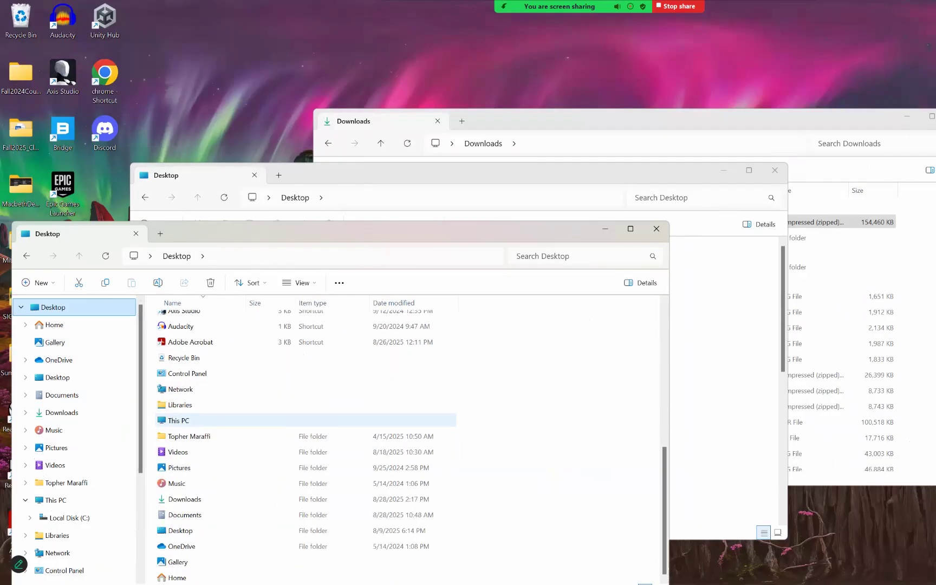
scroll(303, 417, up, 6)
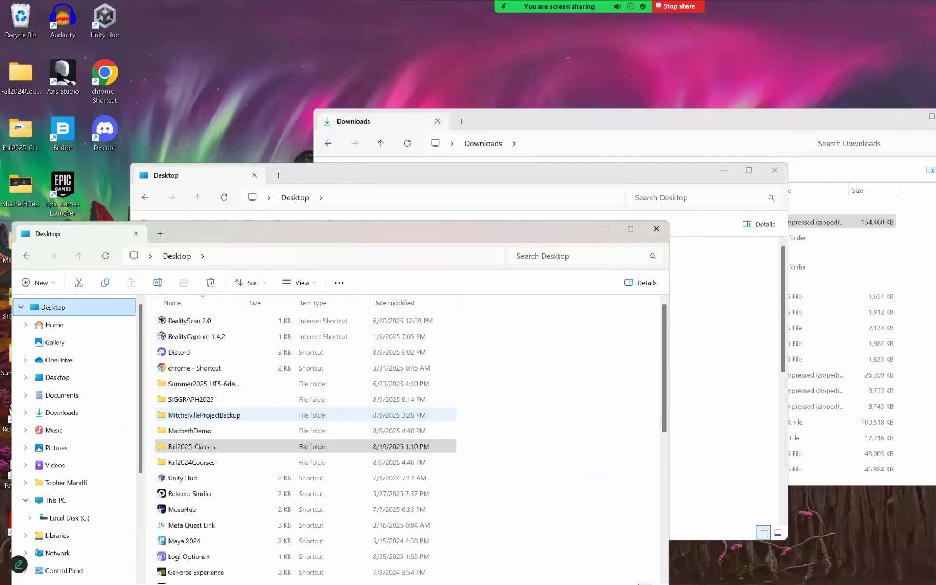
Browse through Fall2025_Classes, ADN460CreativeTechStudio3 and UnrealEngineProjects to MetaHumanProject1's Content folder and check the project's folder structure
double_click(190, 446)
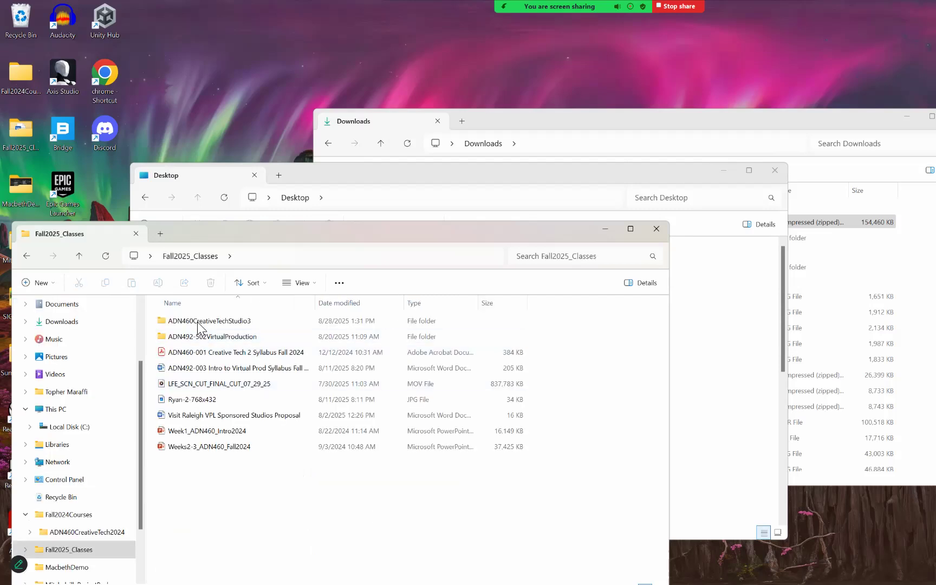
double_click(198, 323)
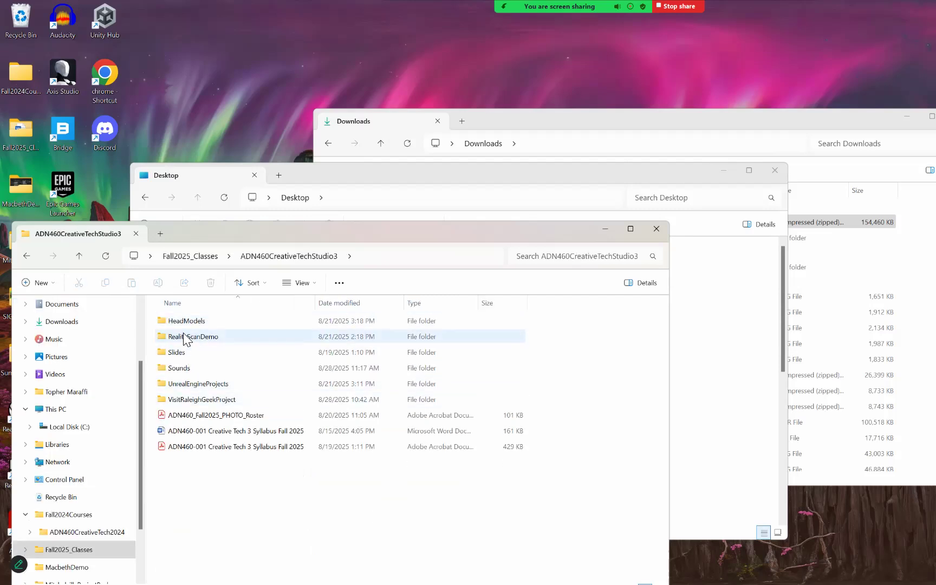
double_click(187, 384)
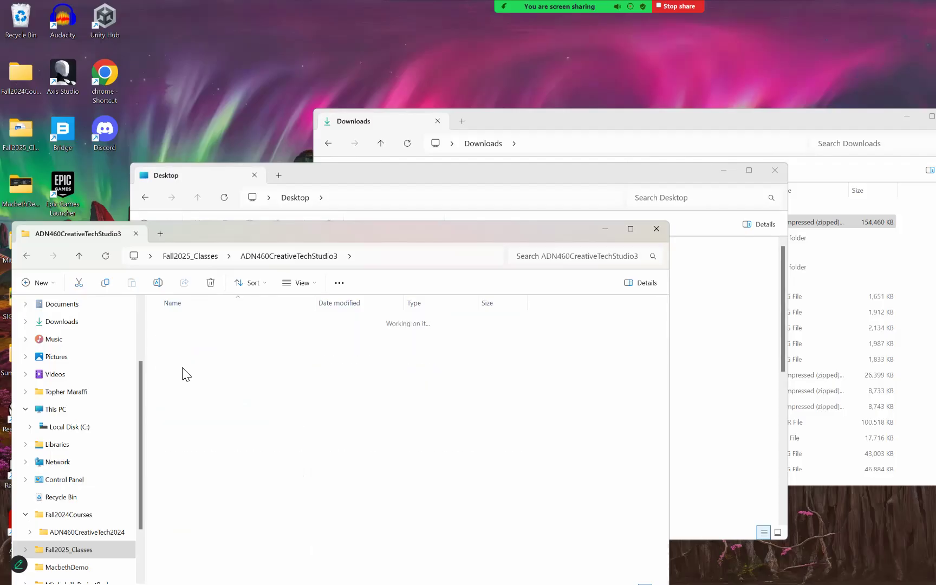
double_click(184, 324)
double_click(181, 337)
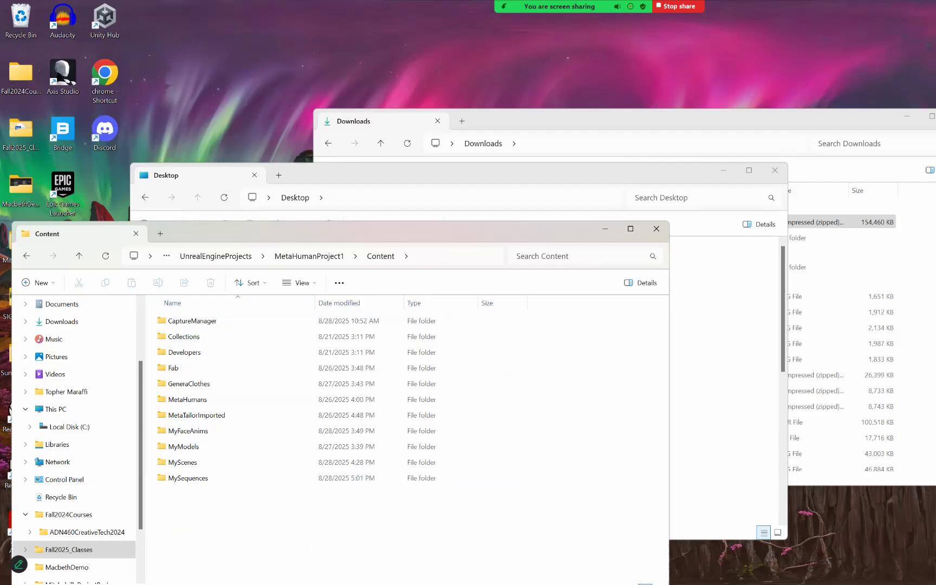
click(27, 256)
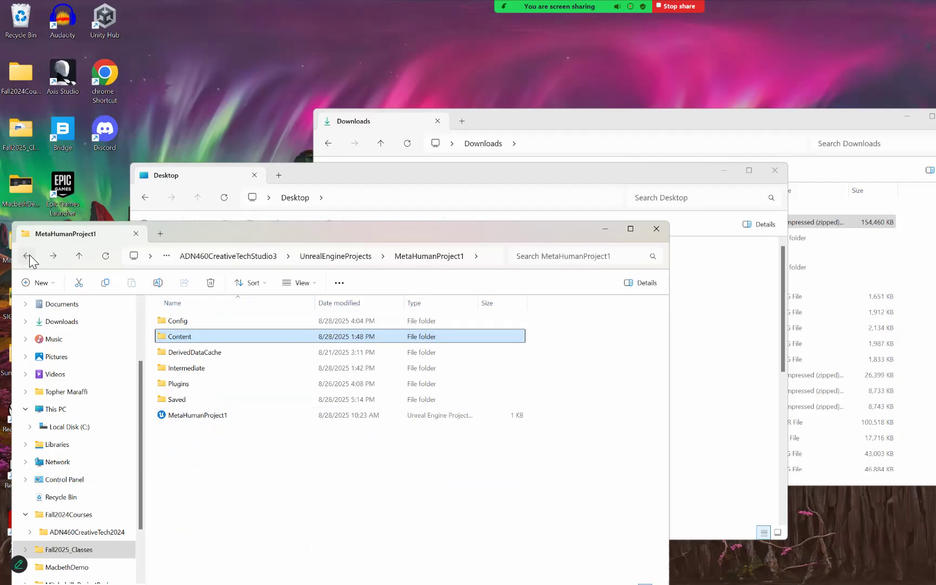
double_click(186, 340)
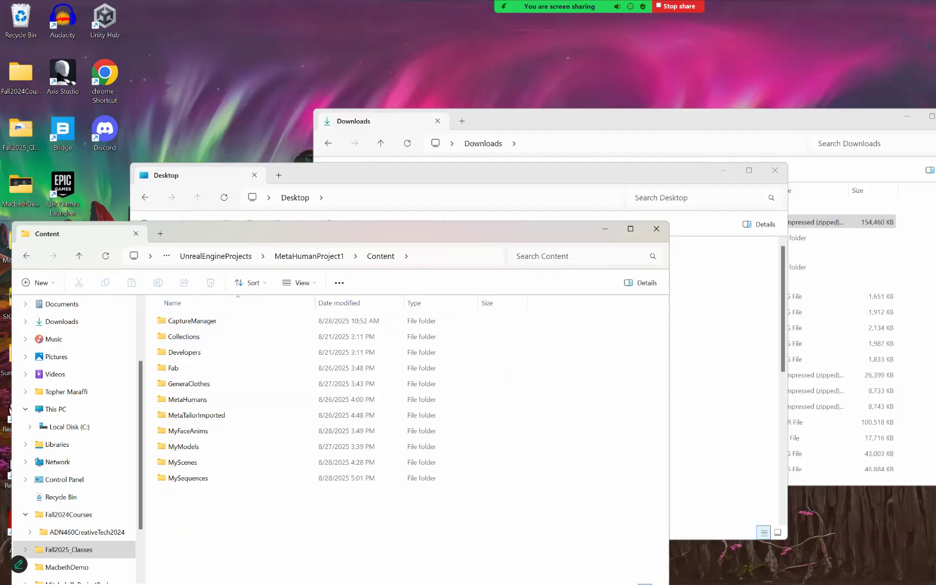
Return to Unreal Editor and set the render's output directory to the VisitRaleighGeekProject folder inside ADN460CreativeTechStudio3
key(alt+Tab)
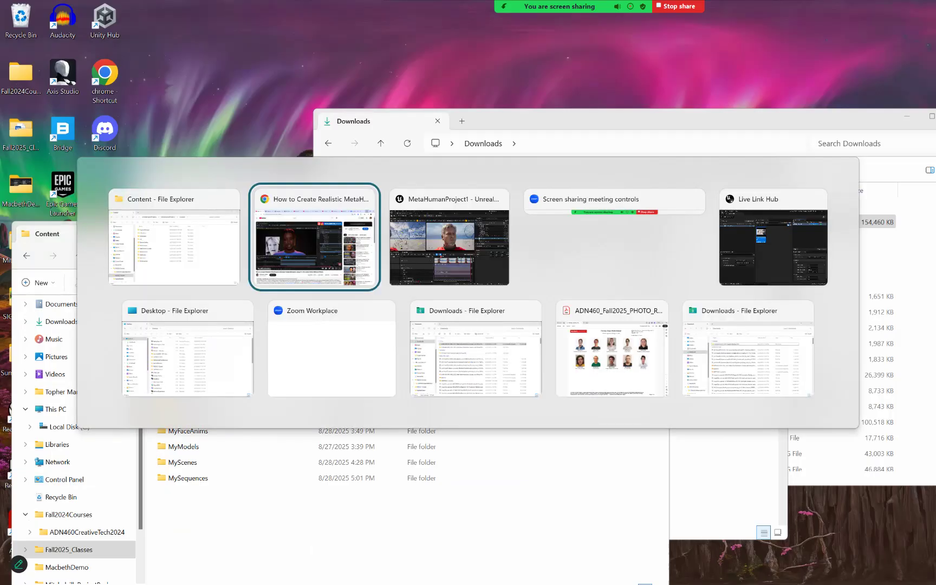
key(alt+Tab)
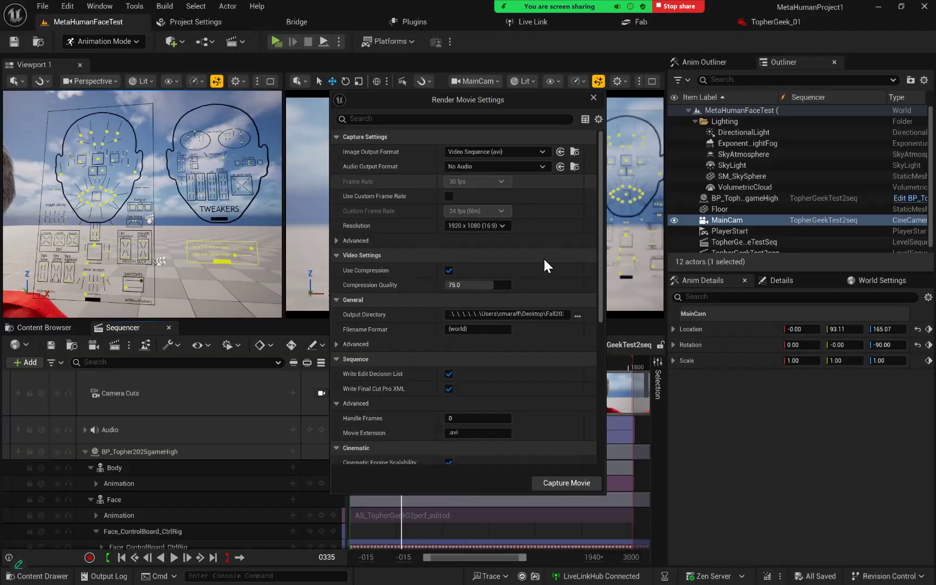
click(577, 315)
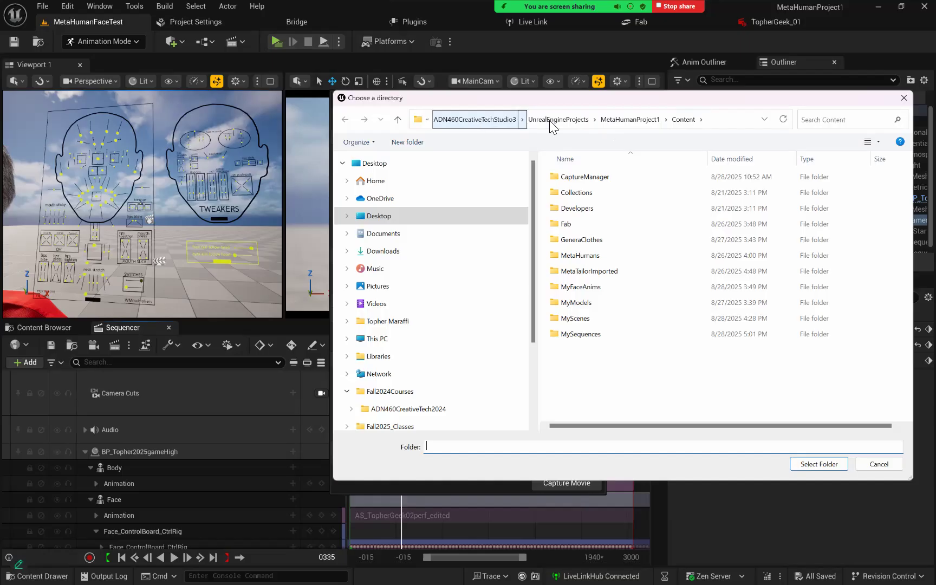
click(510, 118)
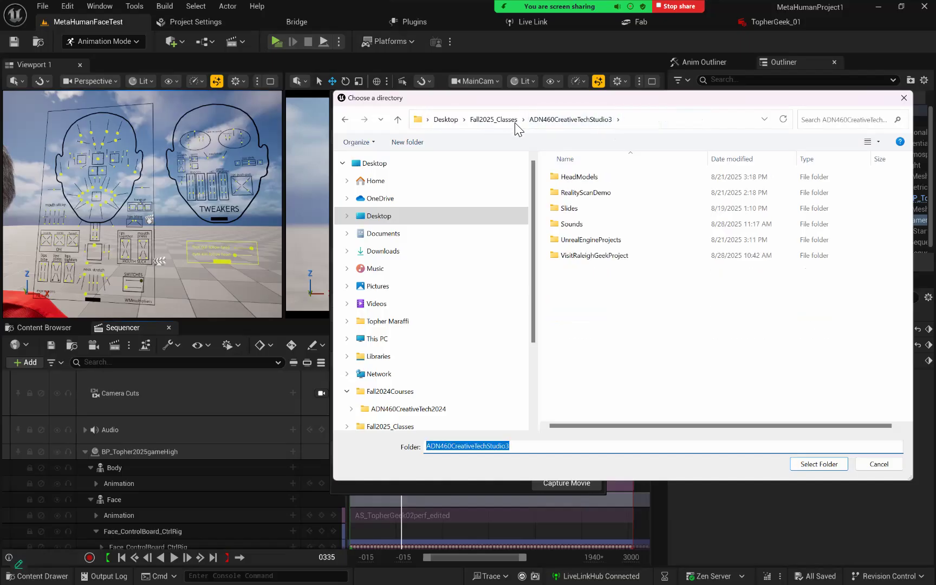
drag(512, 447, 425, 447)
text(Cameras)
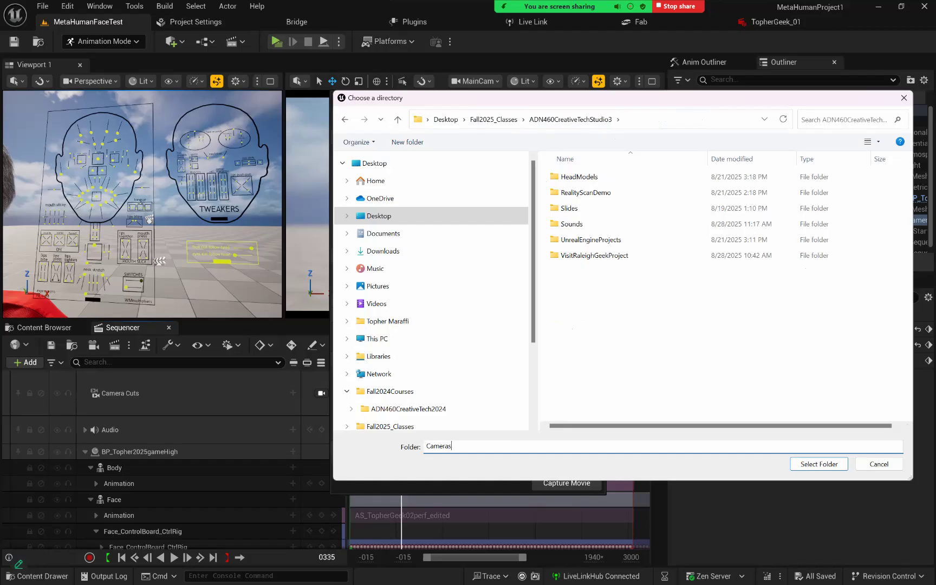
key(BackSpace)
text(Test1)
click(597, 256)
click(819, 464)
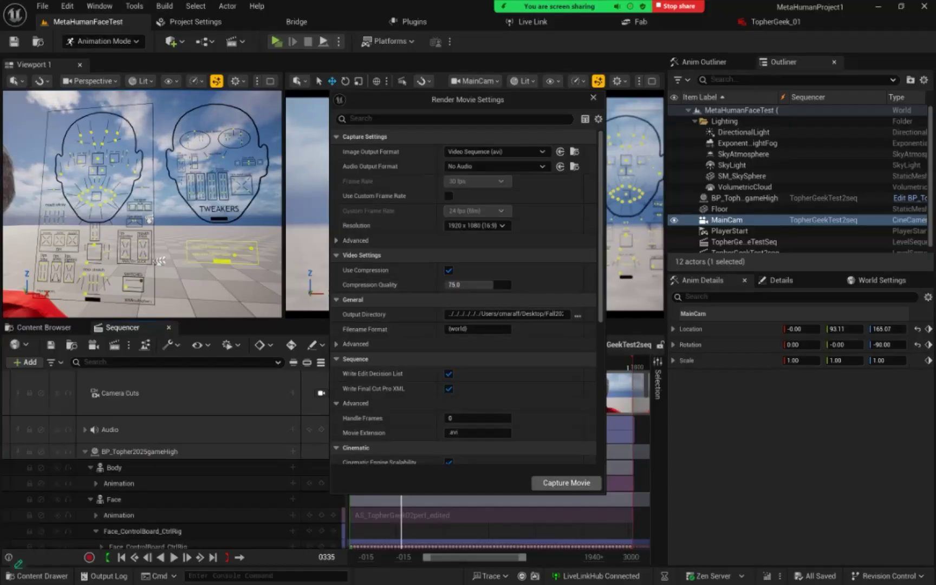
Start capturing the movie and stop it early by closing the render preview
click(566, 483)
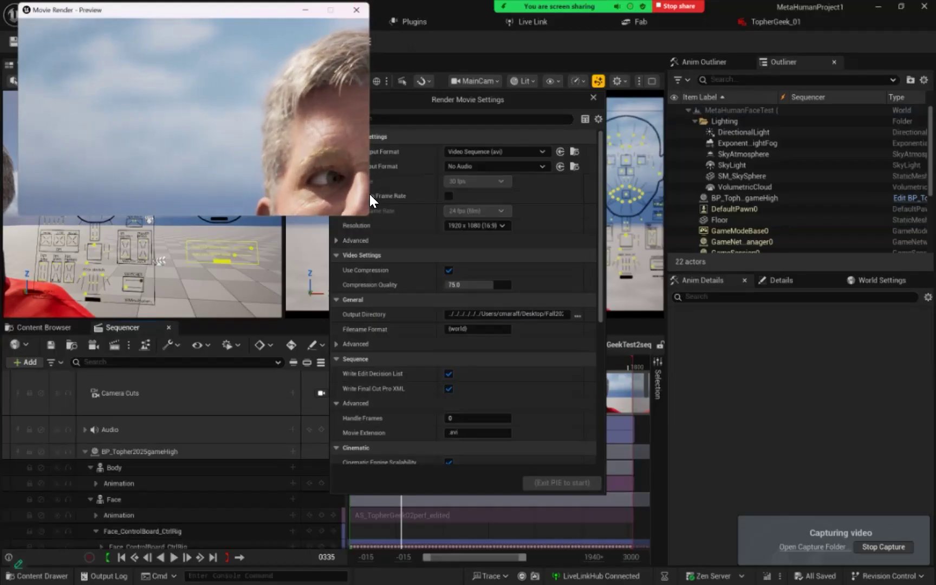
click(359, 12)
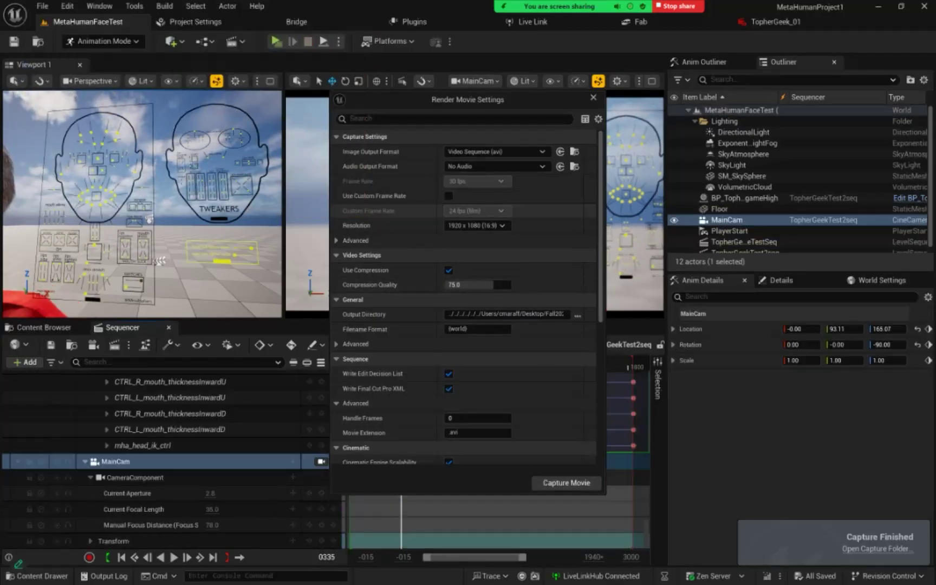
Switch to File Explorer, go to the VisitRaleighGeekProject folder and try to play the rendered MetaHumanFaceTest AVI file
key(alt+Tab)
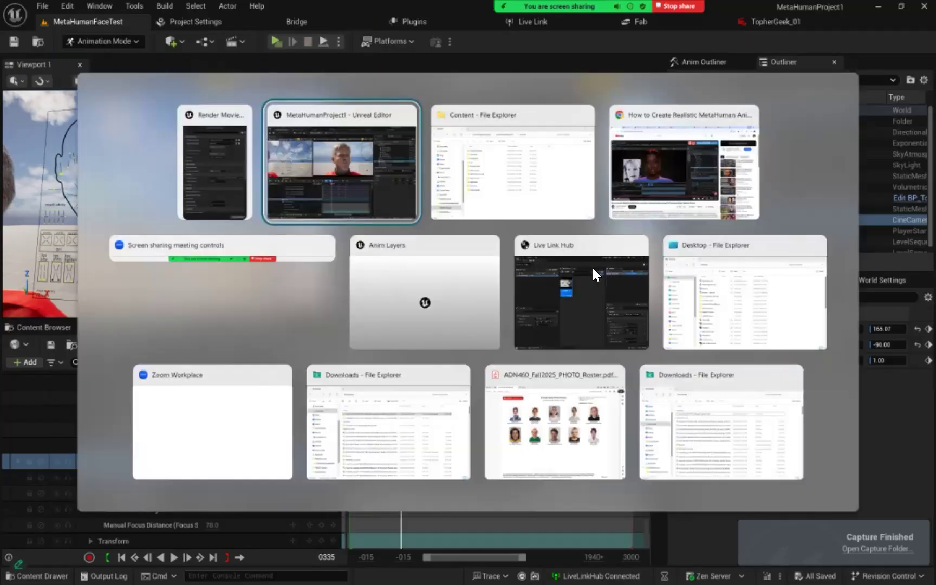
key(alt+Tab)
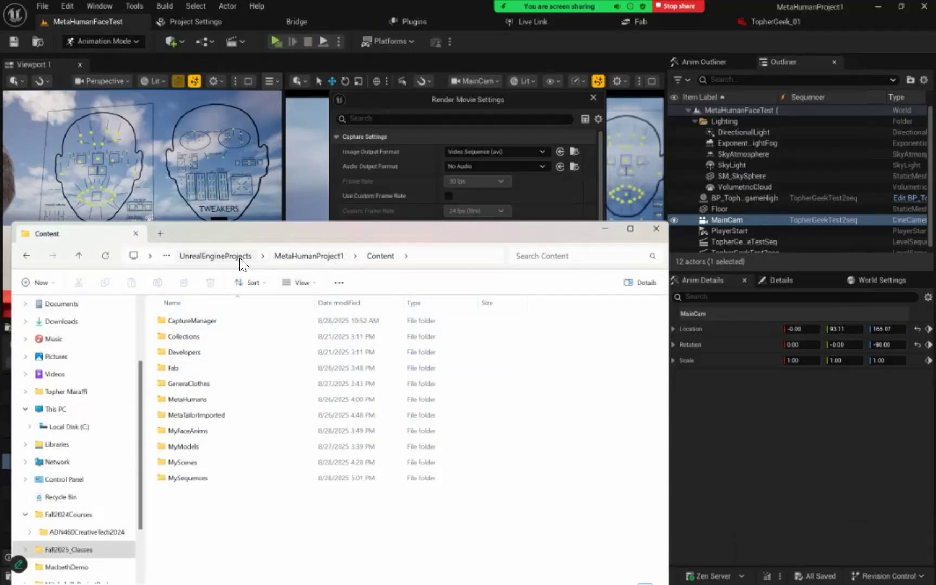
click(220, 257)
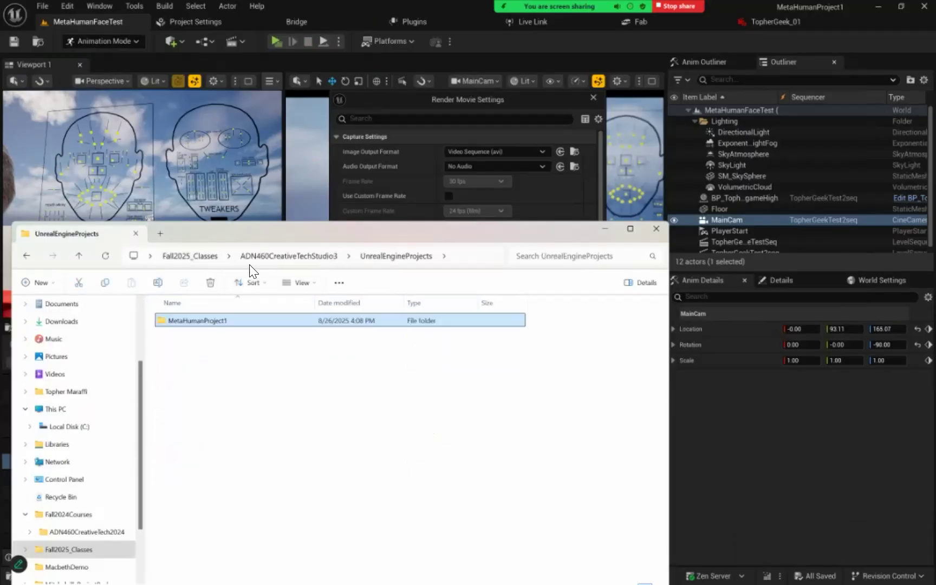
click(303, 257)
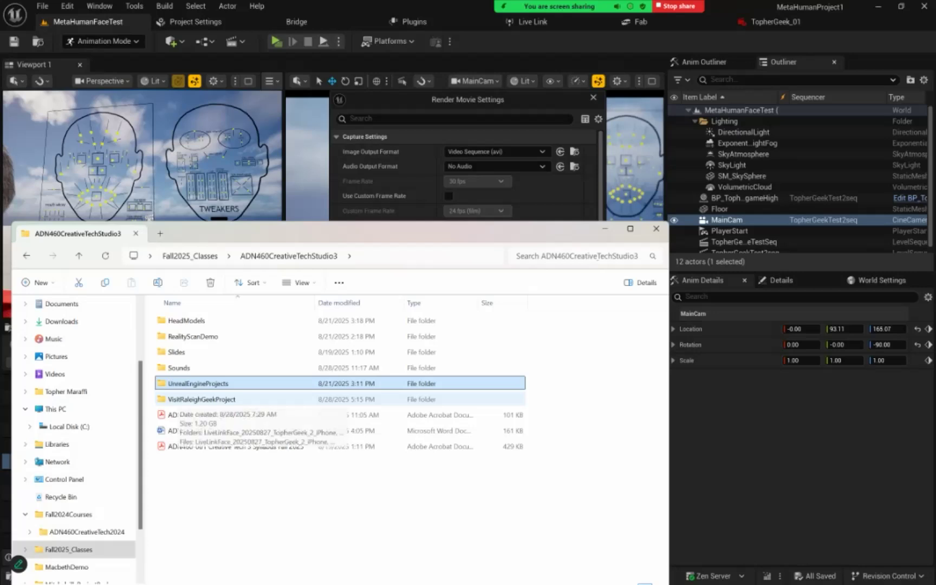
double_click(201, 399)
click(195, 367)
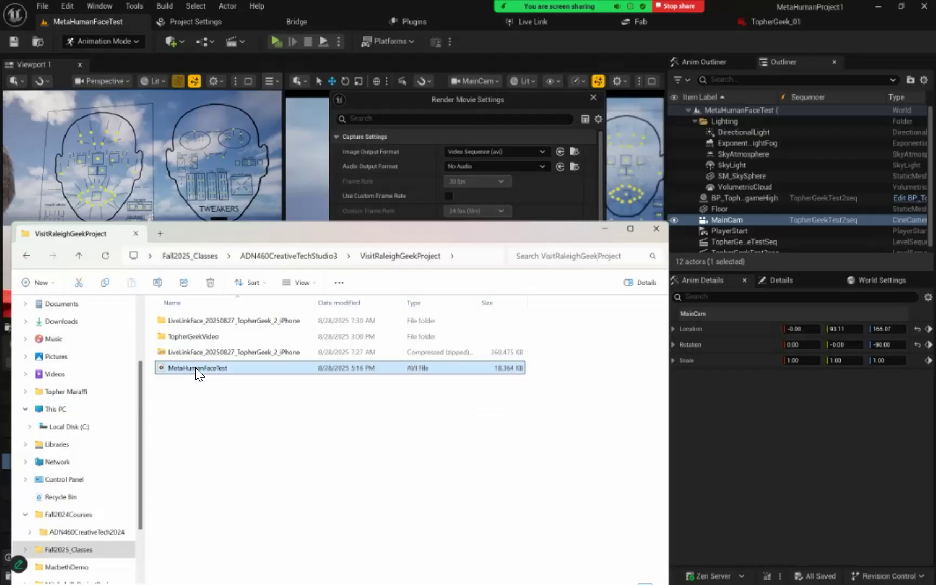
double_click(195, 367)
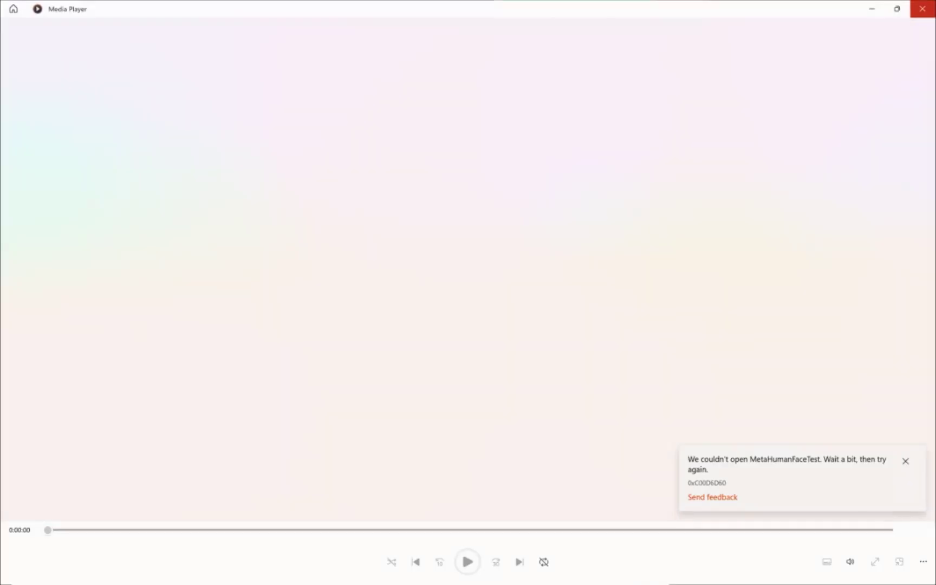
Close the media player, delete the MetaHumanFaceTest AVI file and return to the render settings
click(922, 8)
click(205, 369)
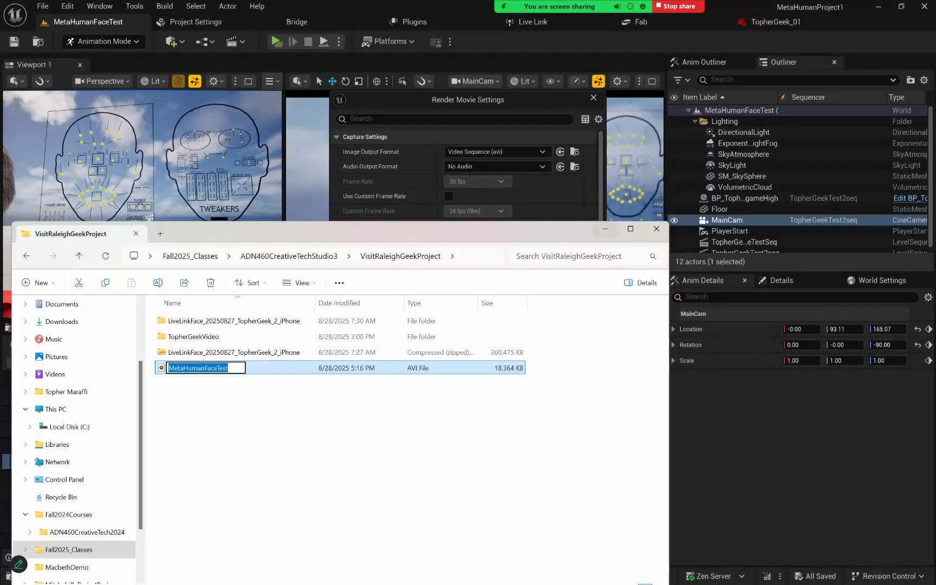
click(274, 372)
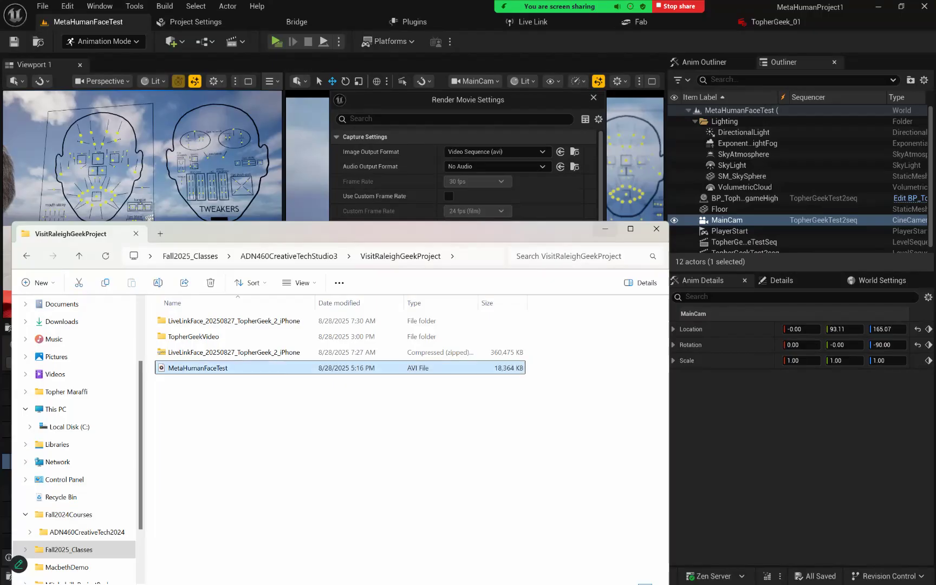
key(Delete)
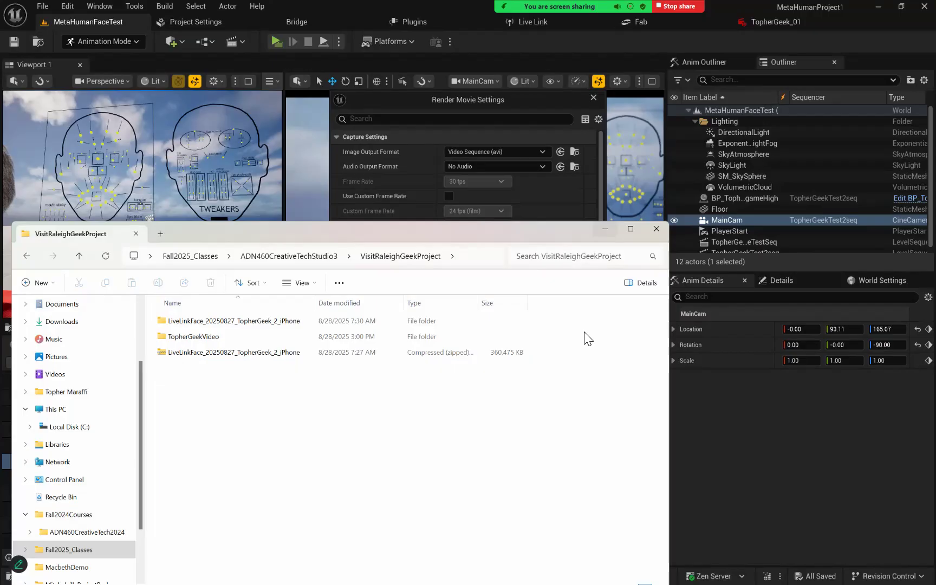
click(605, 229)
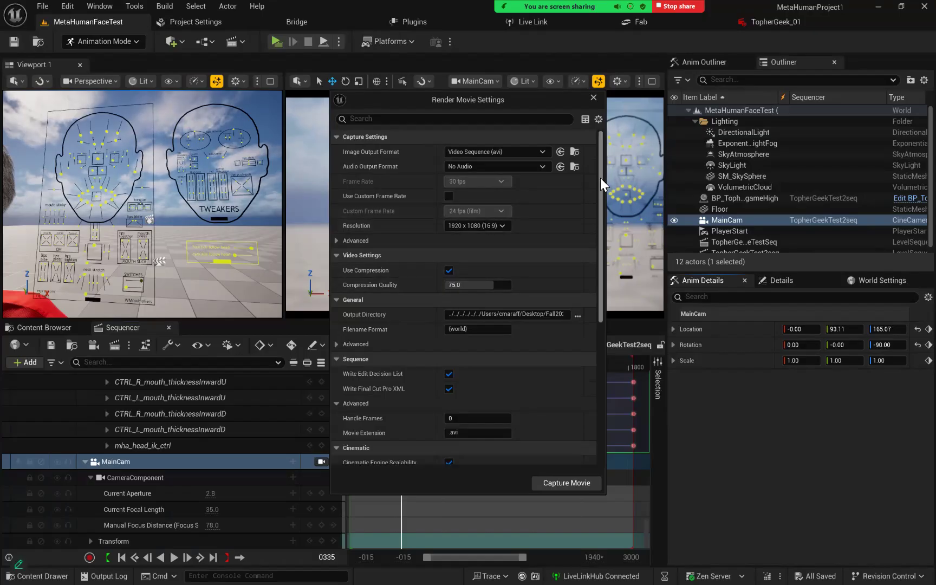
Review all render movie settings down to the animation frame range, including the advanced capture and general options, and close them without capturing
scroll(602, 160, down, 1)
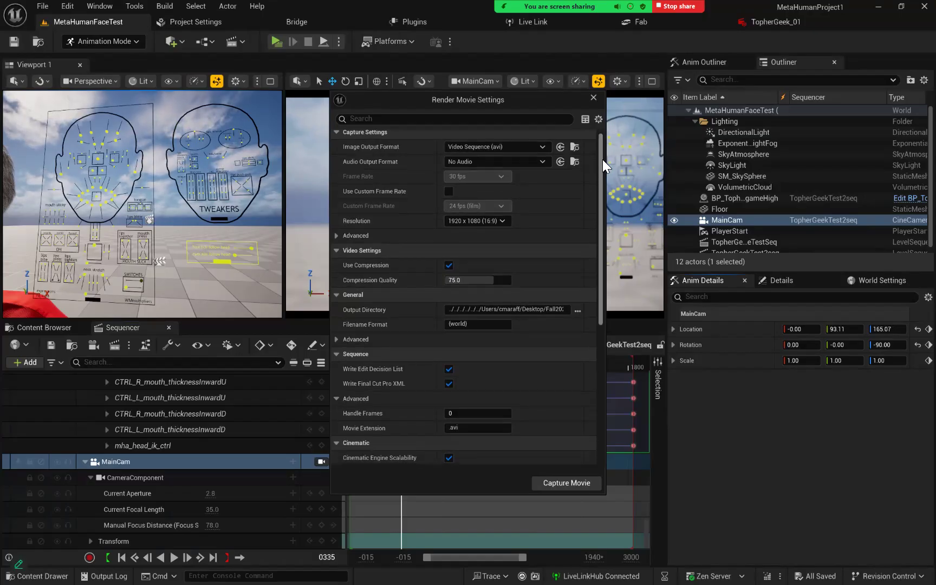
click(336, 237)
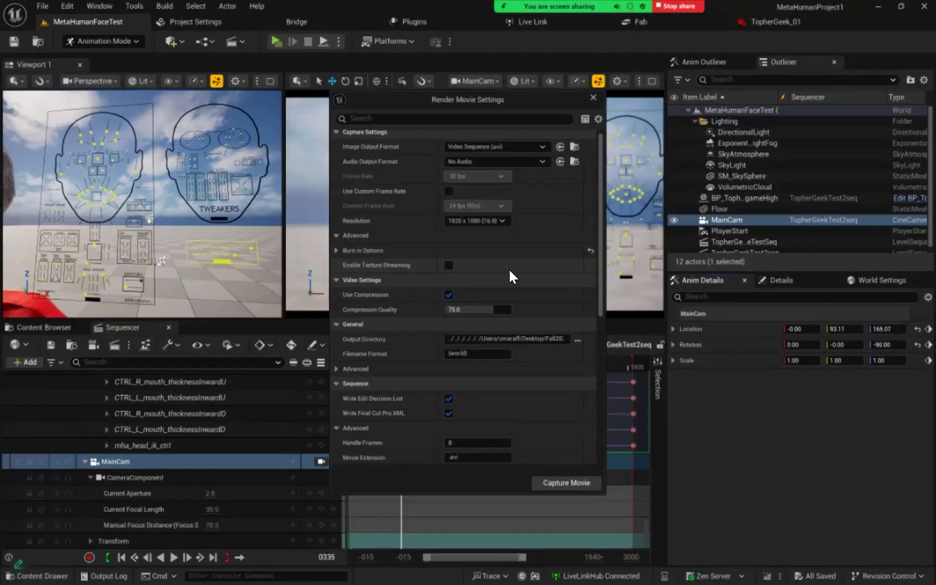
click(337, 369)
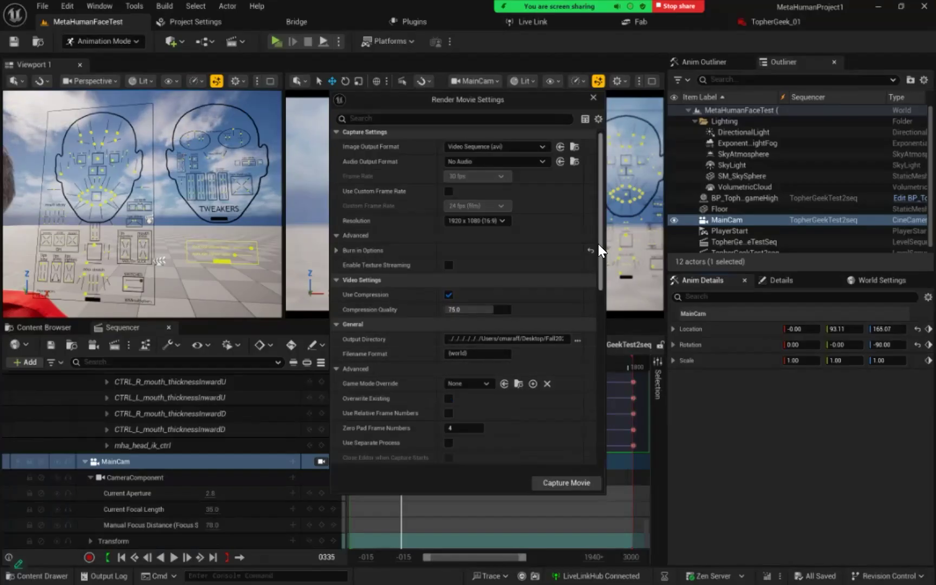
scroll(601, 245, down, 1)
scroll(602, 254, down, 8)
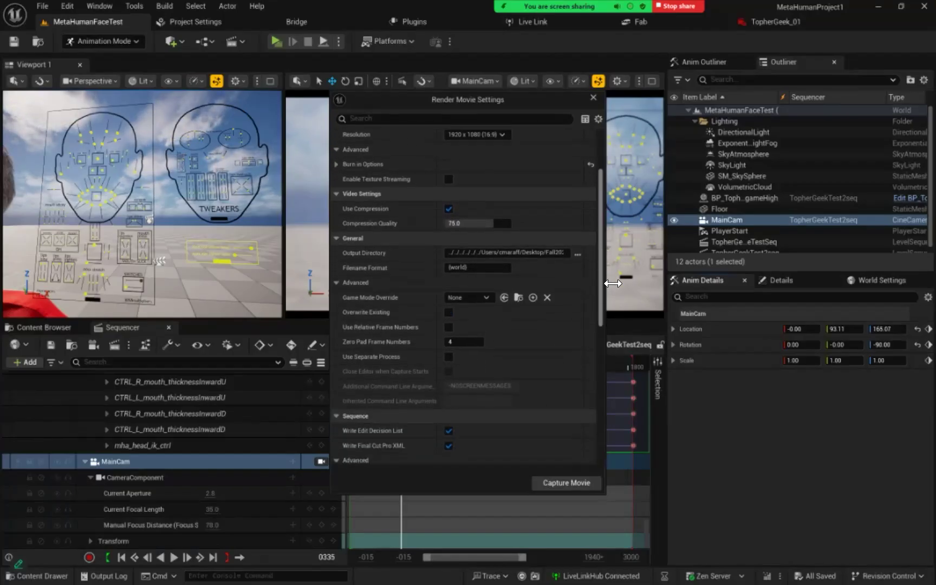
scroll(610, 300, down, 5)
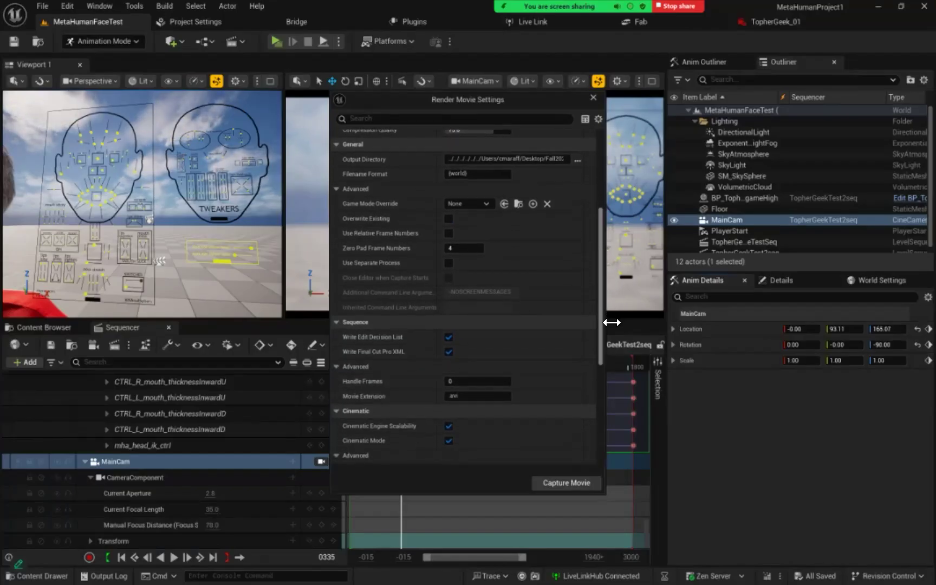
scroll(611, 337, down, 4)
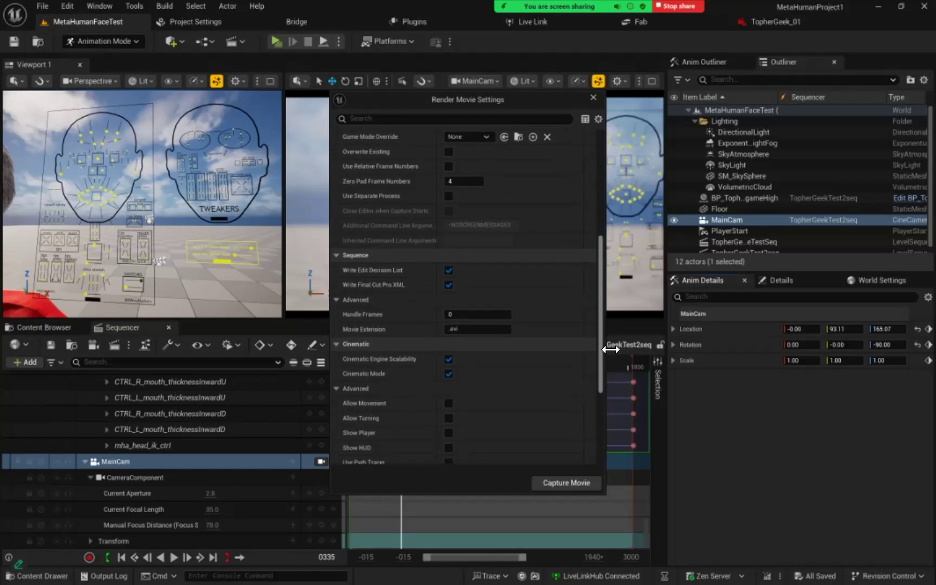
scroll(612, 364, down, 5)
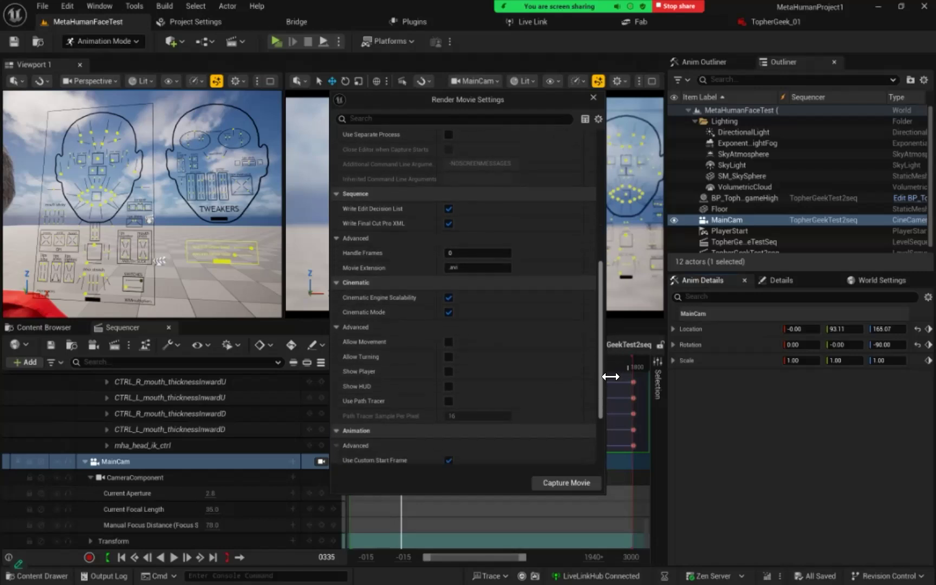
scroll(465, 295, down, 4)
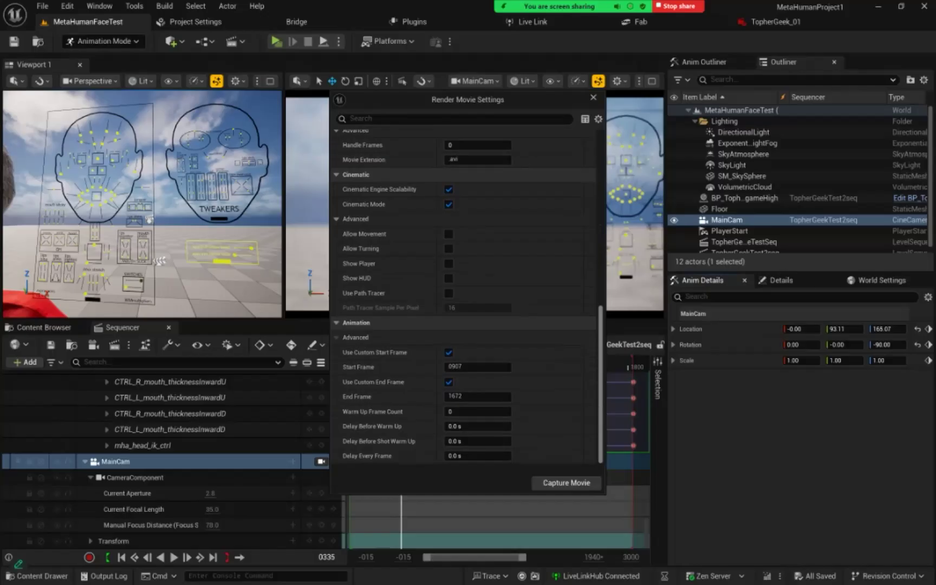
drag(600, 417, 604, 242)
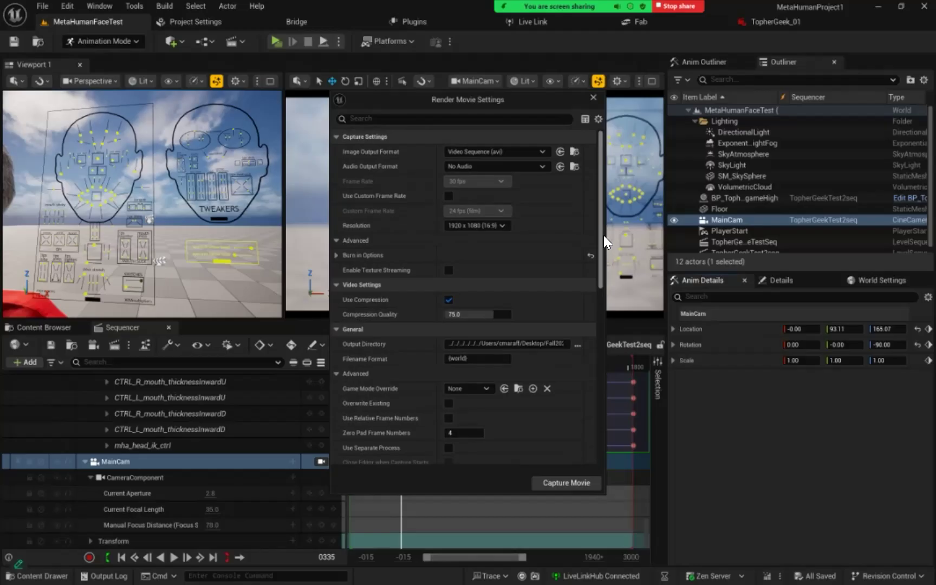
click(592, 98)
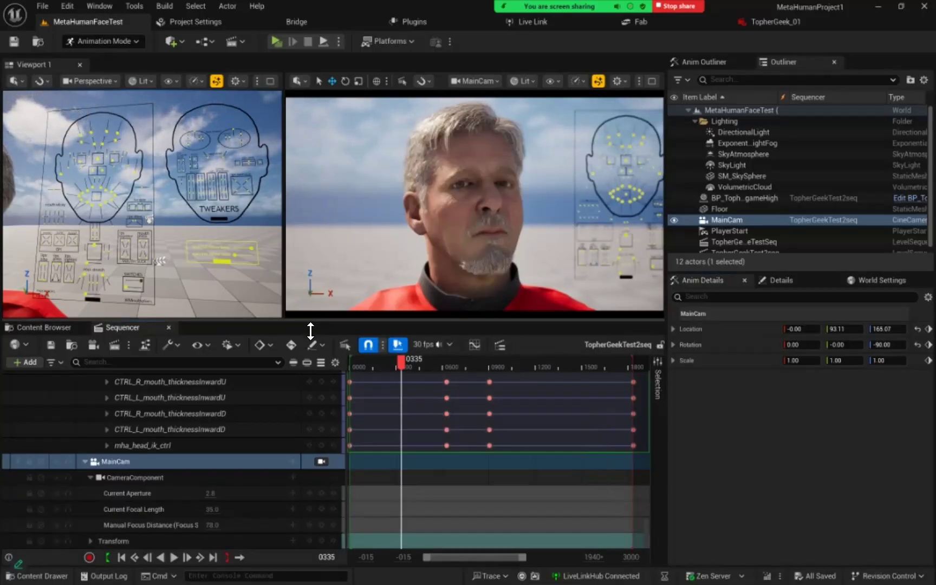
Save everything in the project and close Unreal Editor
drag(309, 325, 308, 365)
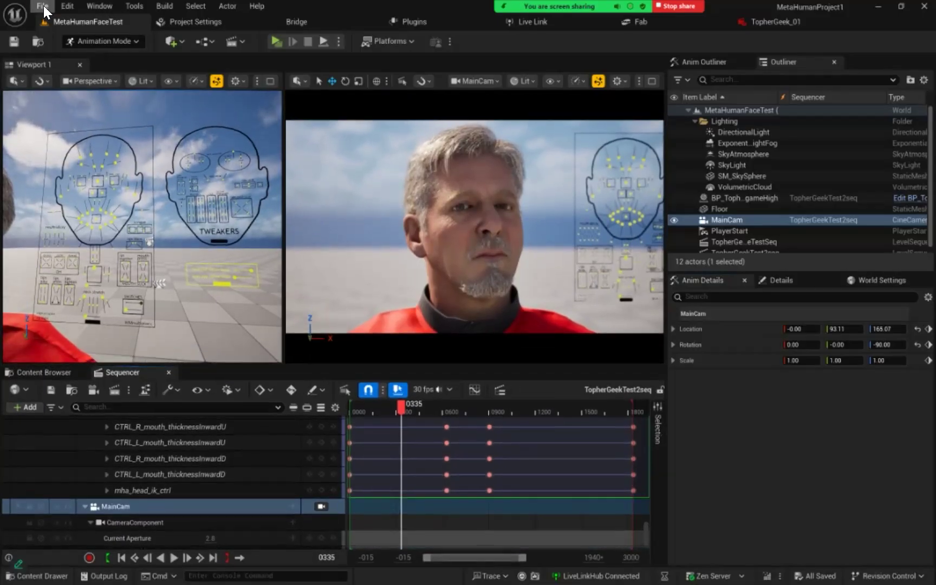
click(42, 6)
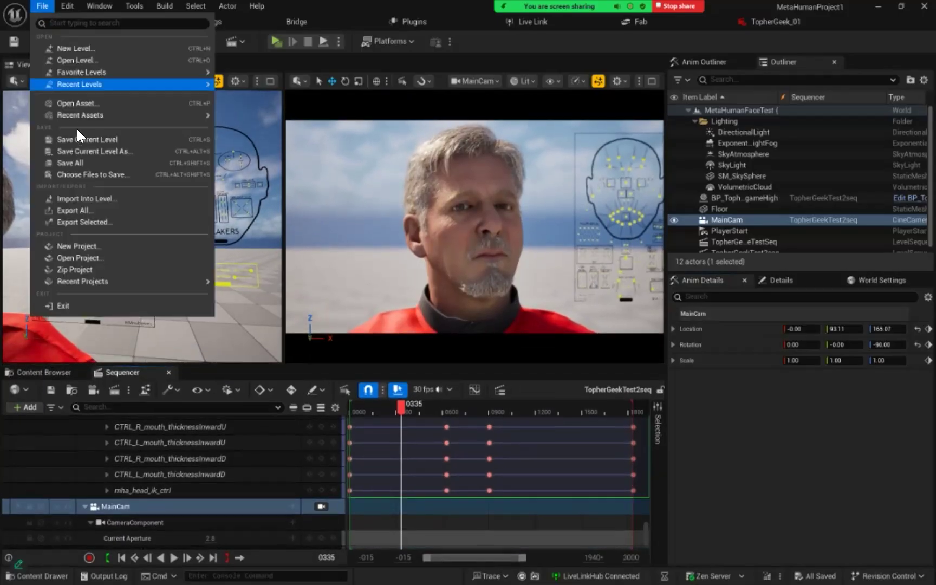
click(85, 163)
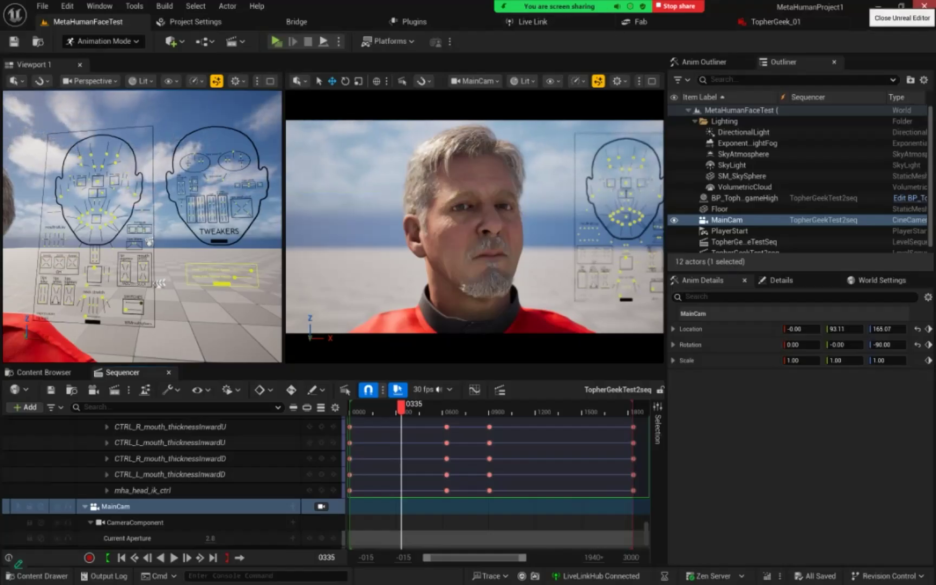
click(924, 6)
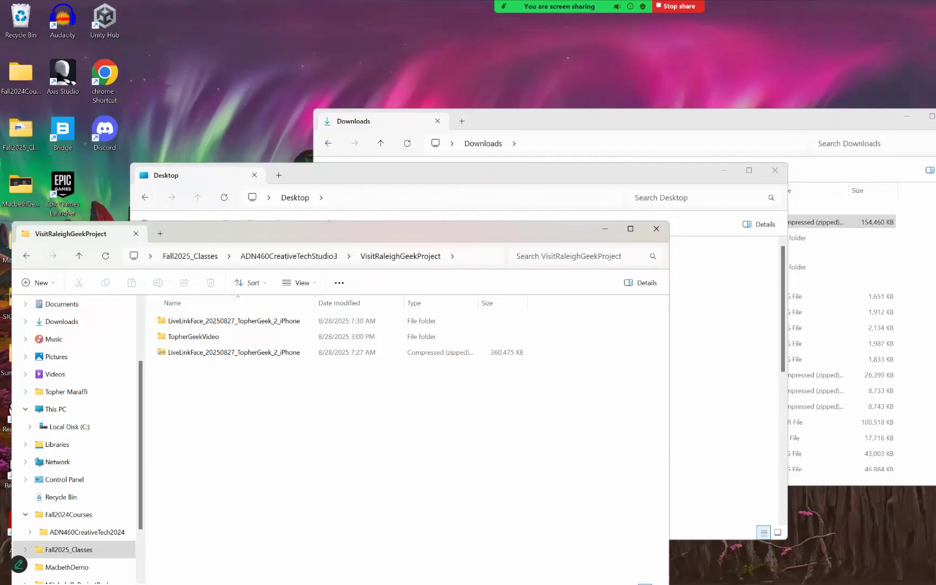
mouse_move(679, 6)
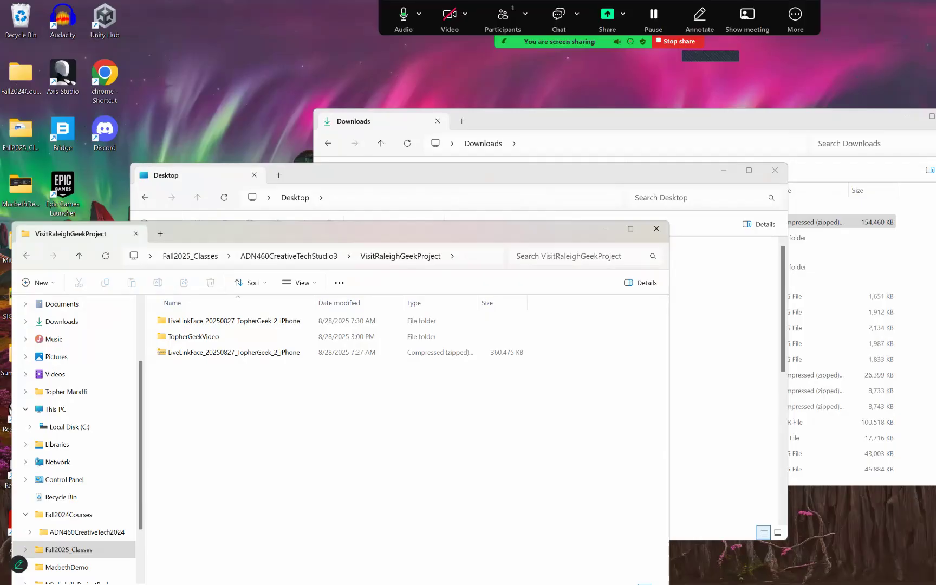